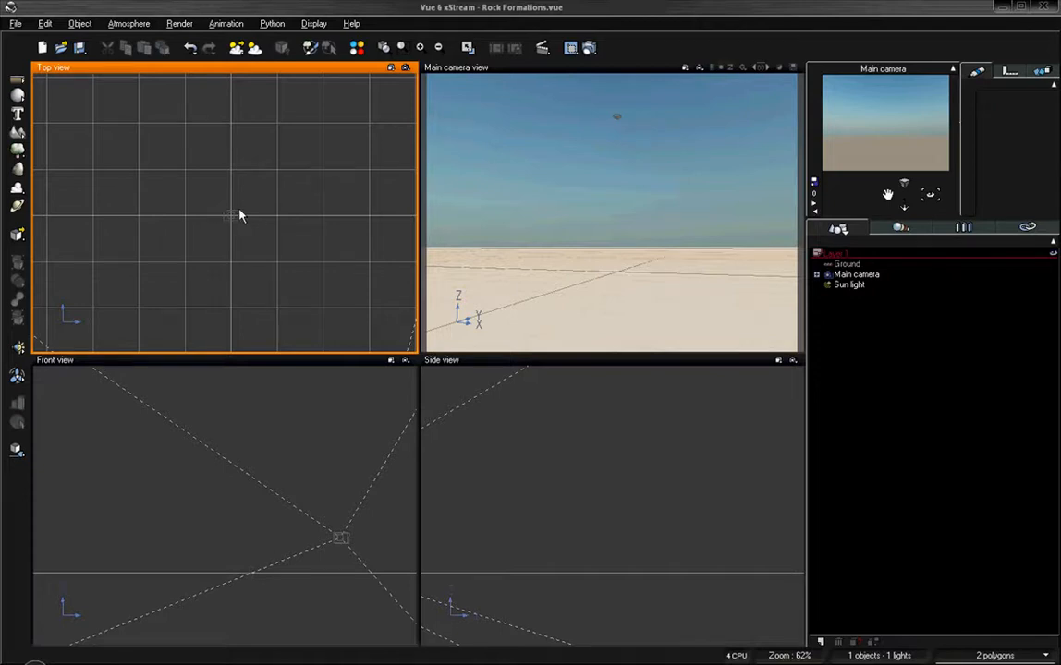
Add a terrain to the scene, open it for editing and double its resolution to 512x512
{"action": "left_click", "coordinate": [17, 132]}
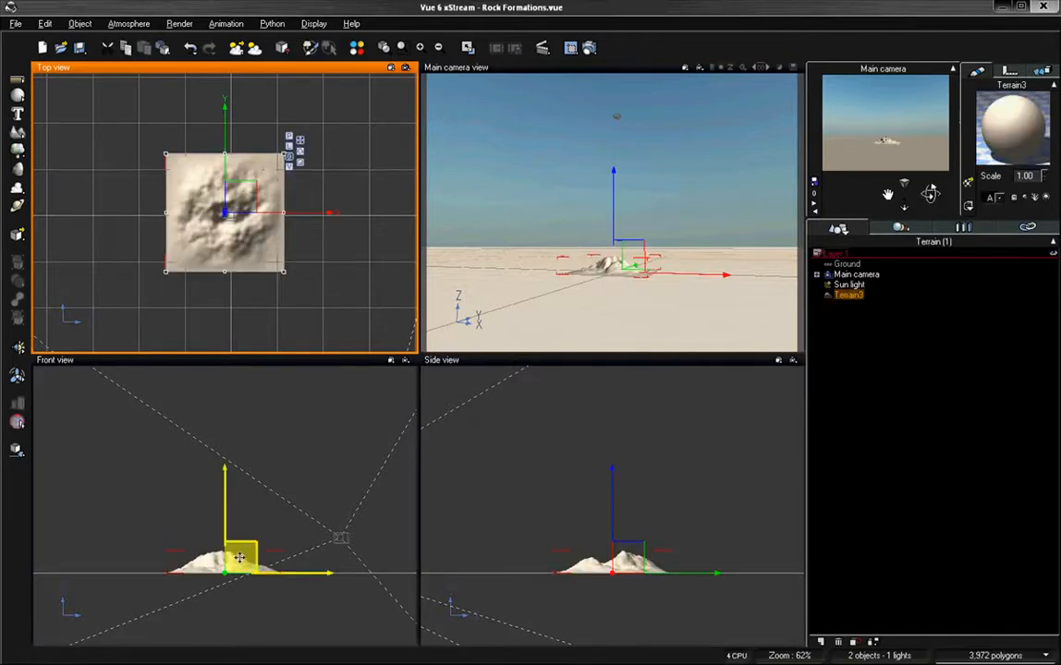
{"action": "double_click", "coordinate": [214, 222]}
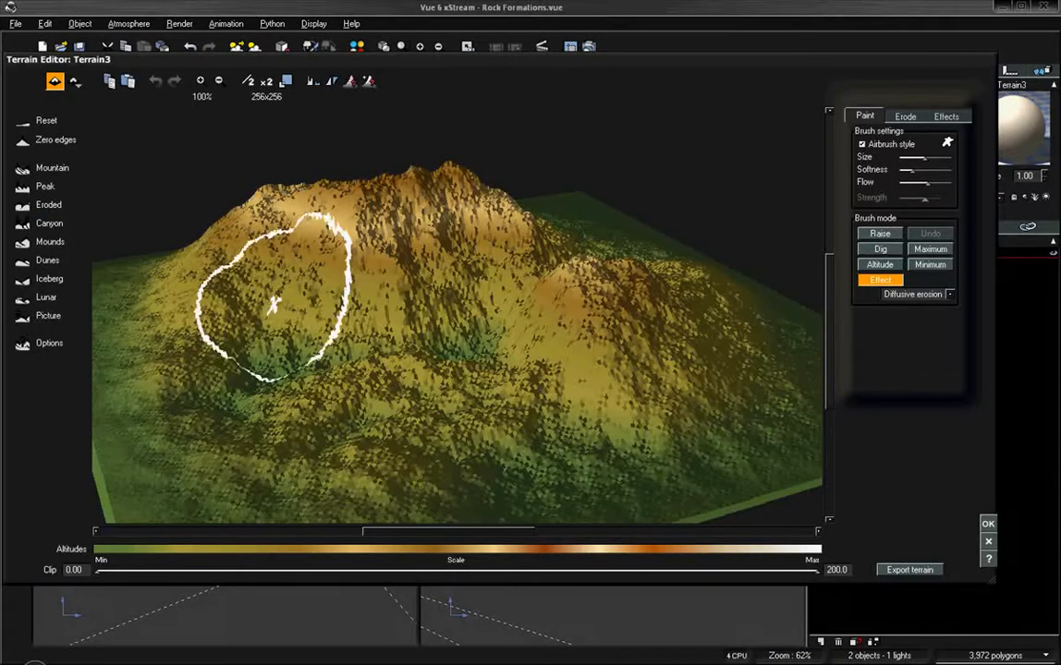
{"action": "mouse_move", "coordinate": [640, 308]}
{"action": "right_mouse_down"}
{"action": "mouse_move", "coordinate": [599, 279]}
{"action": "mouse_move", "coordinate": [651, 307]}
{"action": "right_mouse_up"}
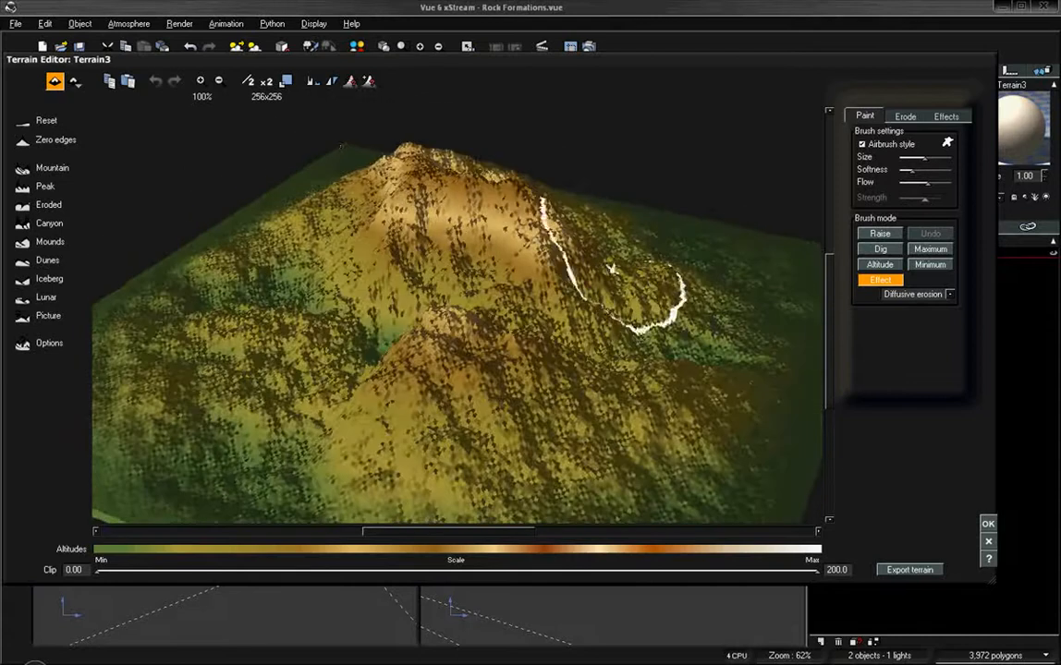
{"action": "left_click", "coordinate": [266, 83]}
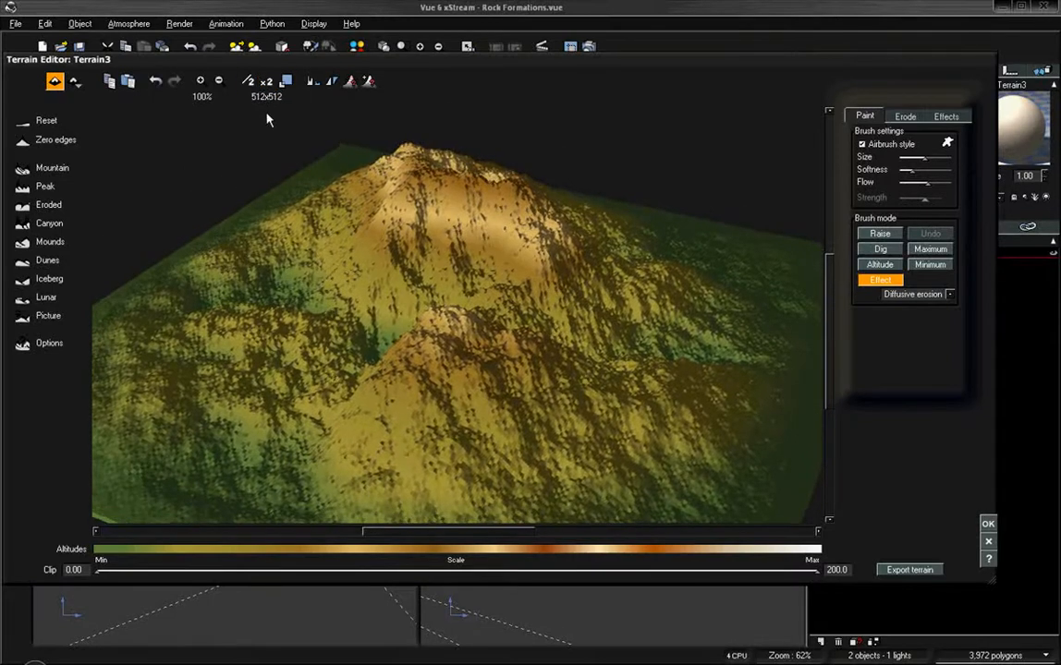
Try out the Mountain, Peak and Eroded shape presets on the terrain
{"action": "left_click", "coordinate": [25, 170]}
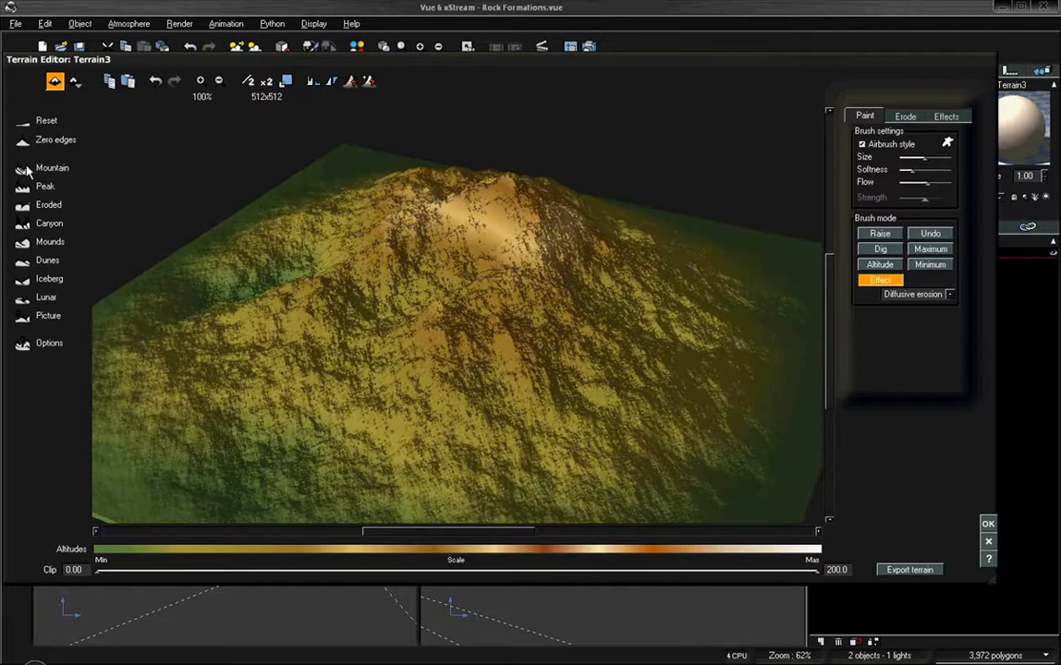
{"action": "left_click", "coordinate": [25, 170]}
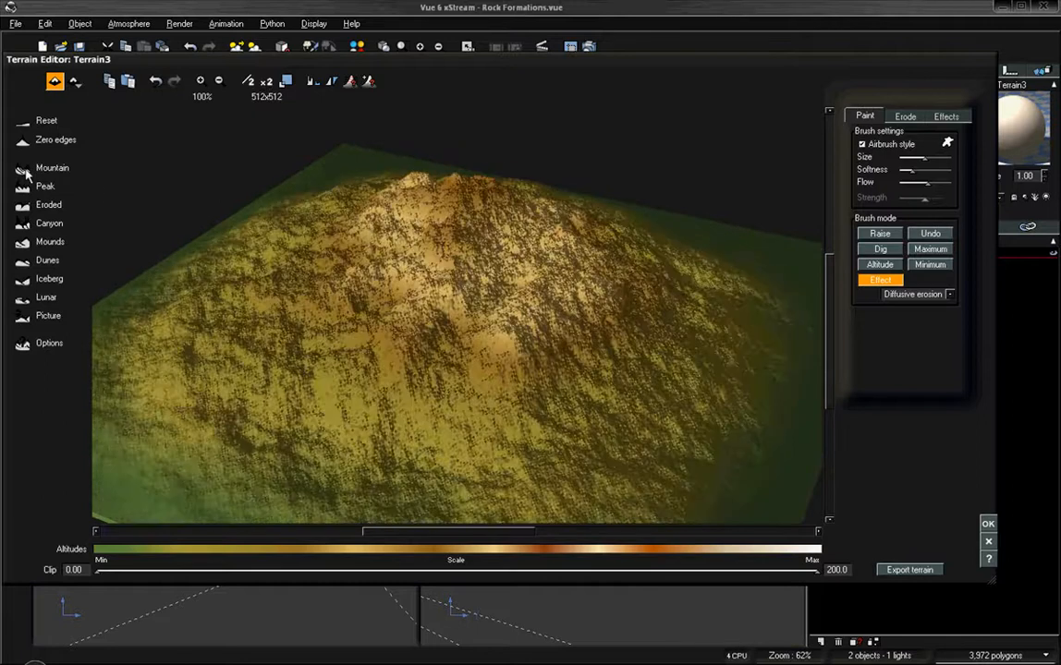
{"action": "left_click", "coordinate": [27, 188]}
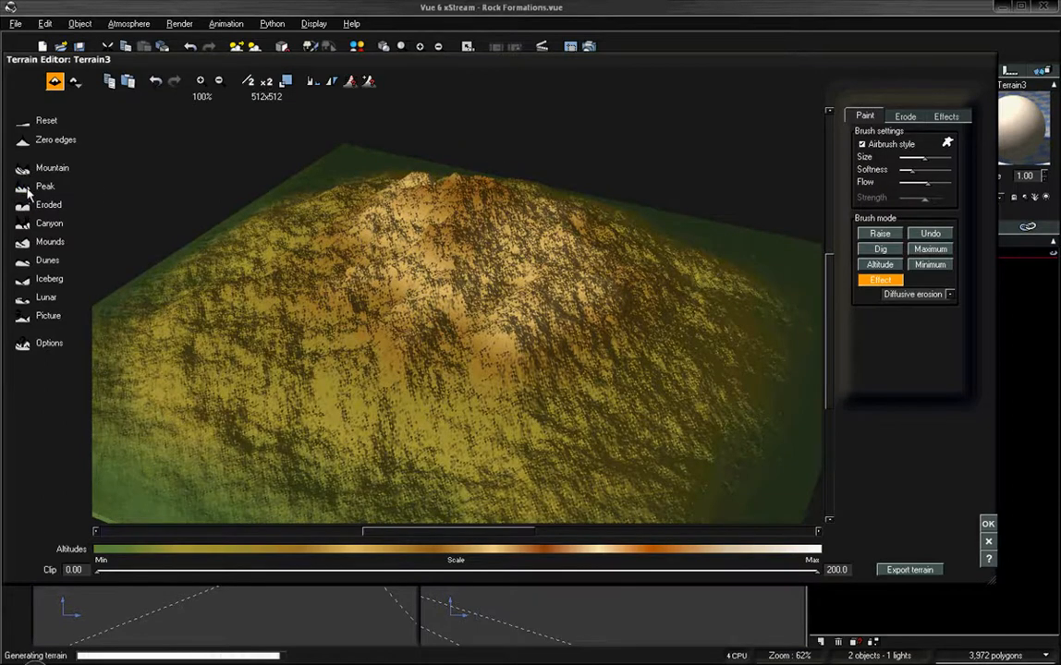
{"action": "left_click", "coordinate": [25, 170]}
{"action": "left_click", "coordinate": [28, 175]}
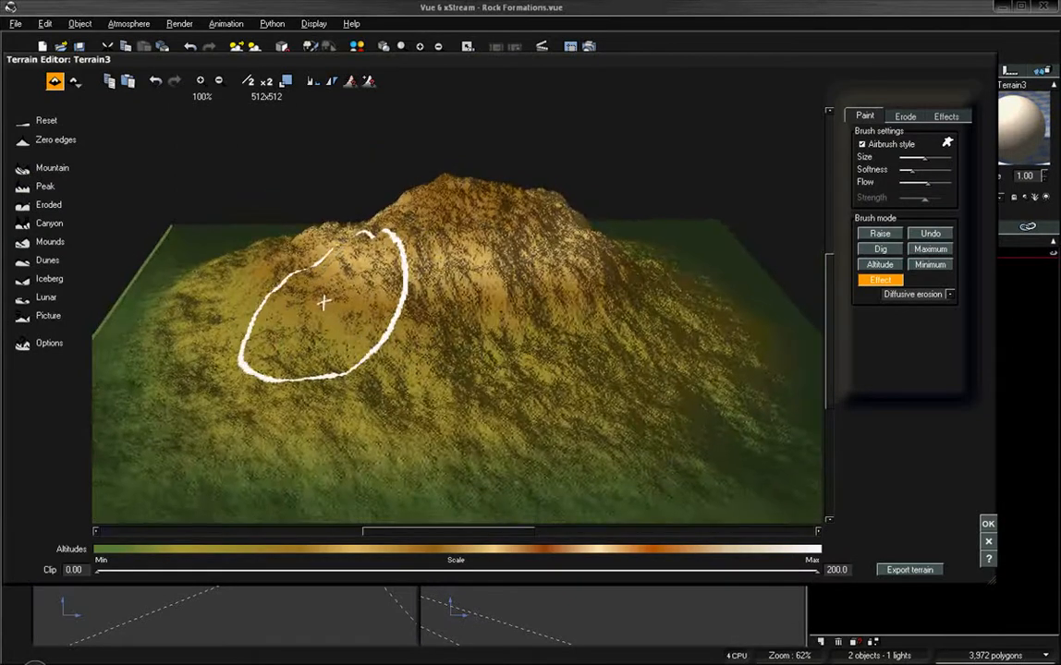
{"action": "left_click", "coordinate": [23, 202]}
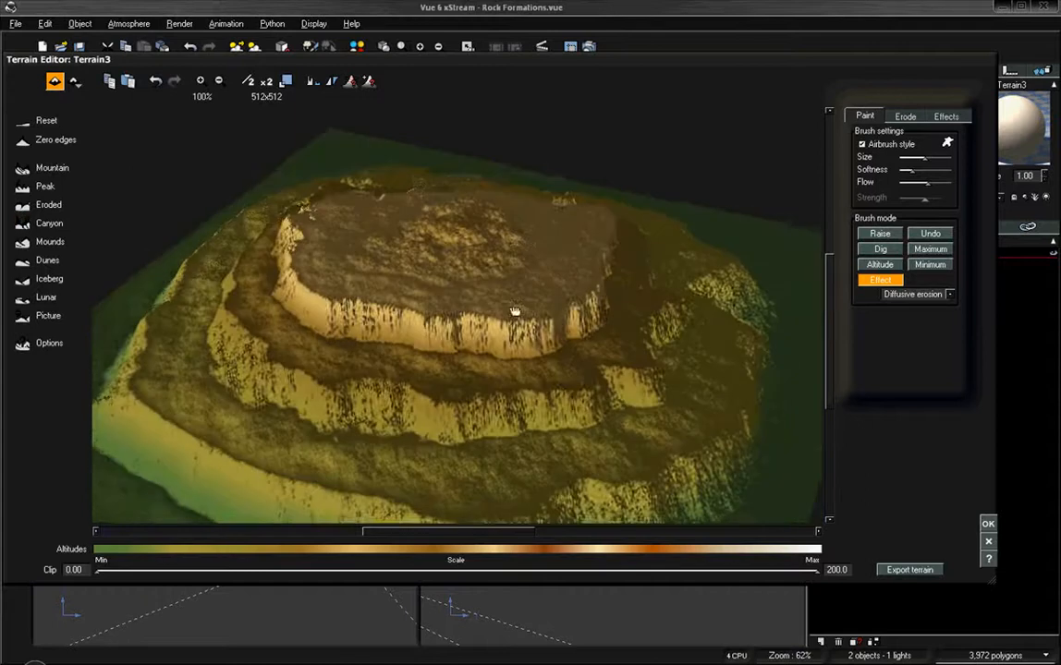
Regenerate the terrain with the Mountain preset and accept the edited shape
{"action": "left_click", "coordinate": [24, 171]}
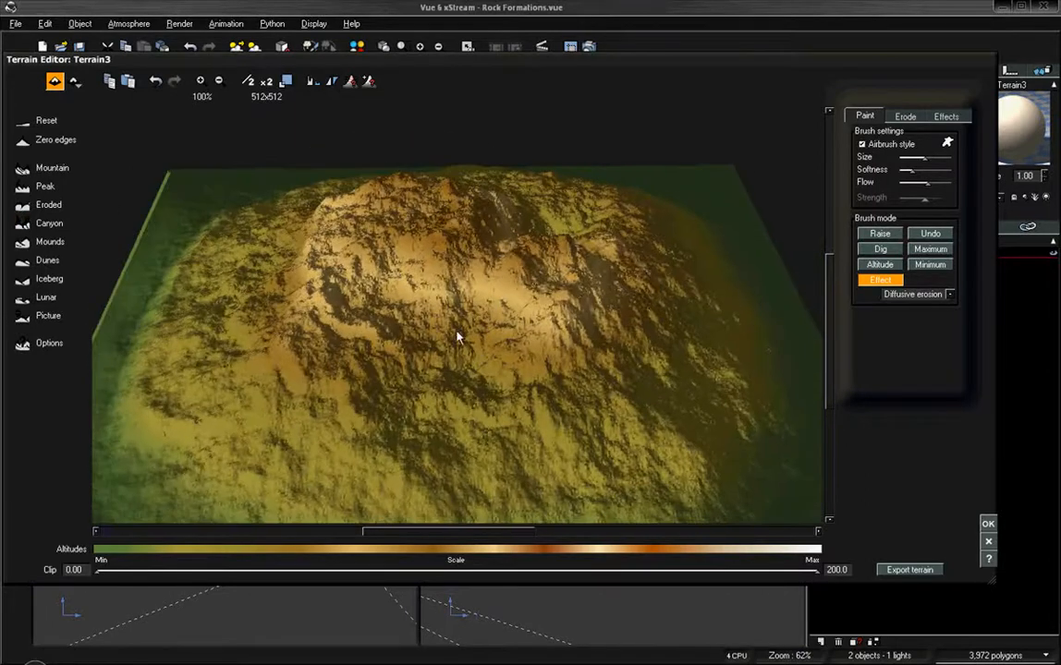
{"action": "mouse_move", "coordinate": [507, 242]}
{"action": "left_mouse_down"}
{"action": "mouse_move", "coordinate": [615, 242]}
{"action": "mouse_move", "coordinate": [578, 248]}
{"action": "left_mouse_up"}
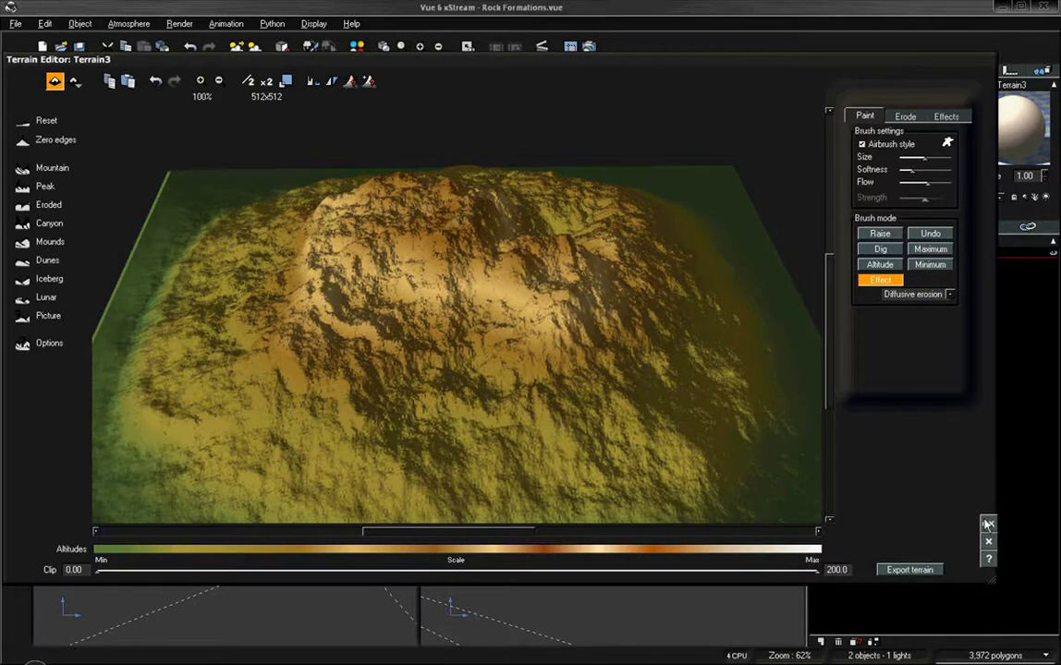
{"action": "left_click", "coordinate": [988, 523]}
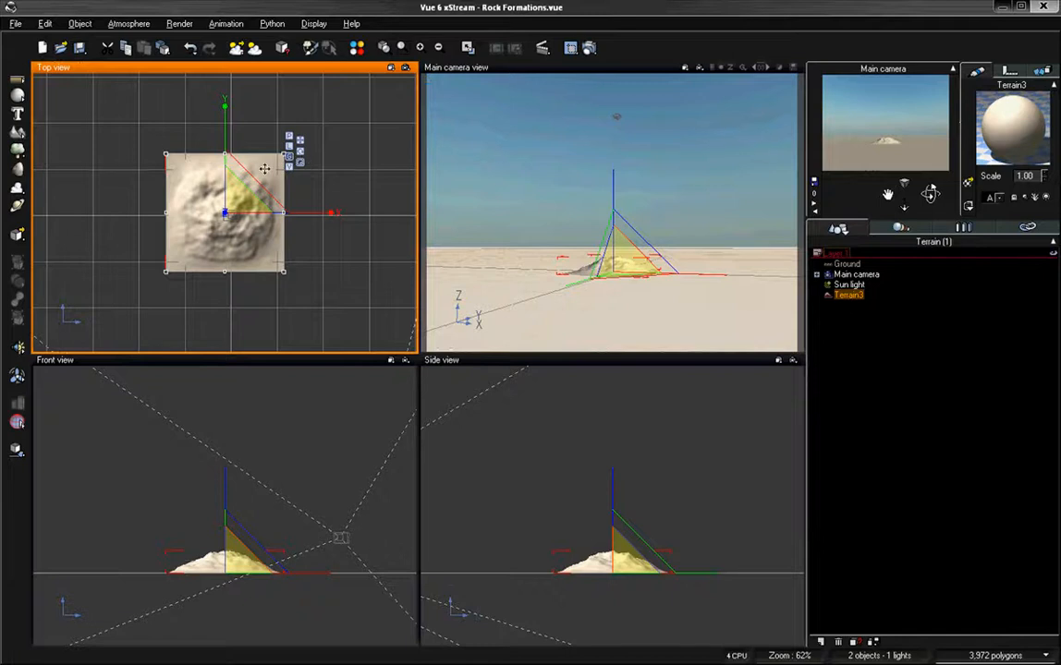
Scale the terrain up uniformly to roughly one and a half times its size and bring the main camera close enough to frame it
{"action": "left_click_drag", "start_coordinate": [298, 161], "coordinate": [347, 108]}
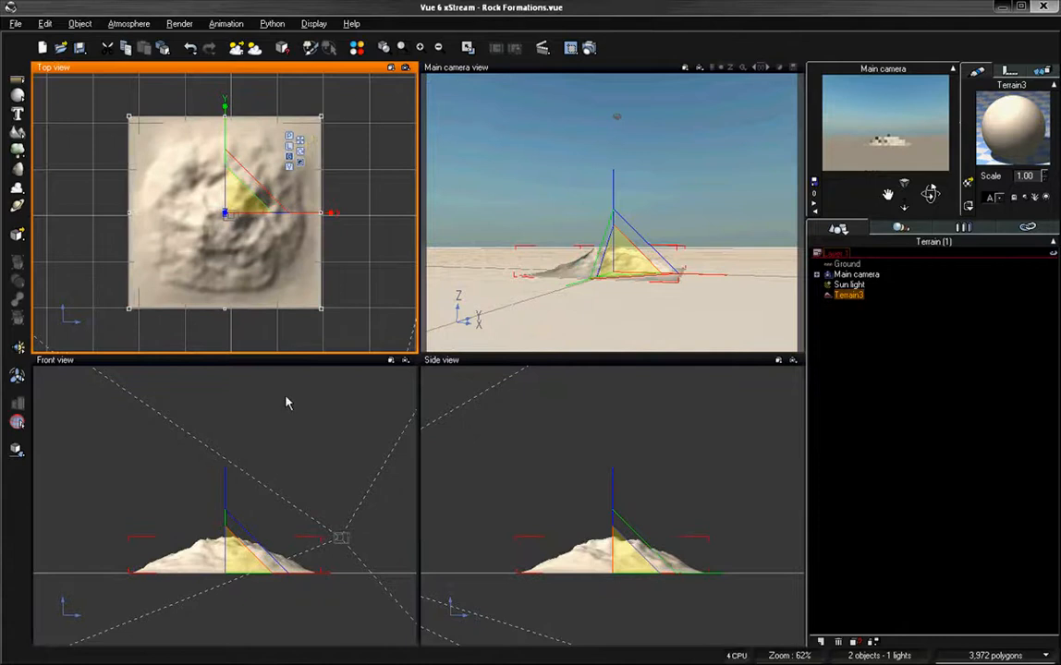
{"action": "left_click_drag", "start_coordinate": [234, 195], "coordinate": [235, 220]}
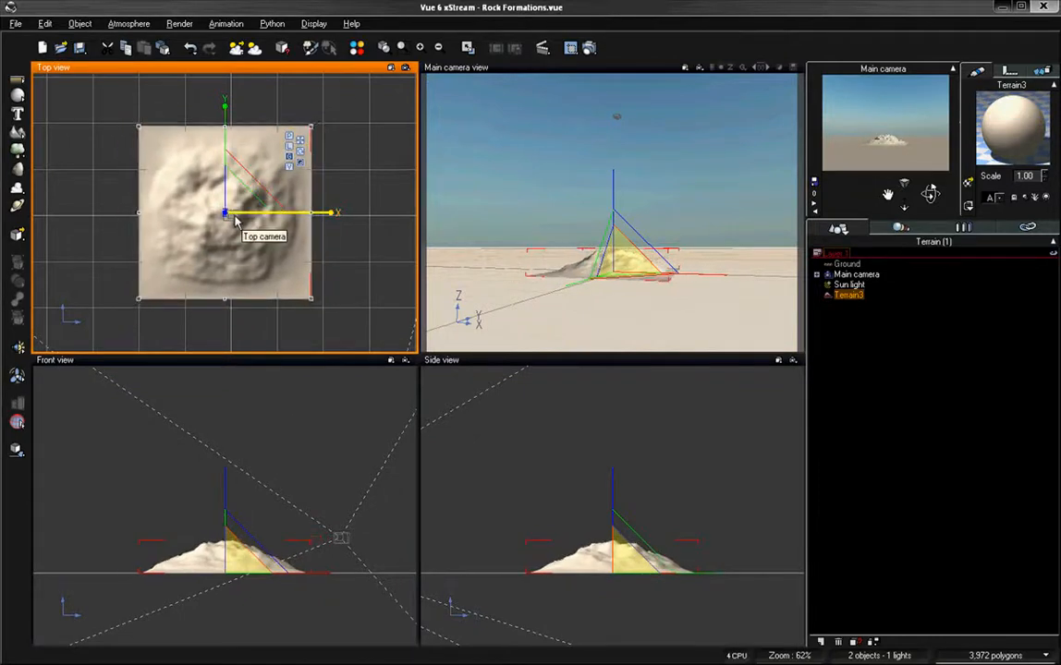
{"action": "left_click", "coordinate": [360, 112]}
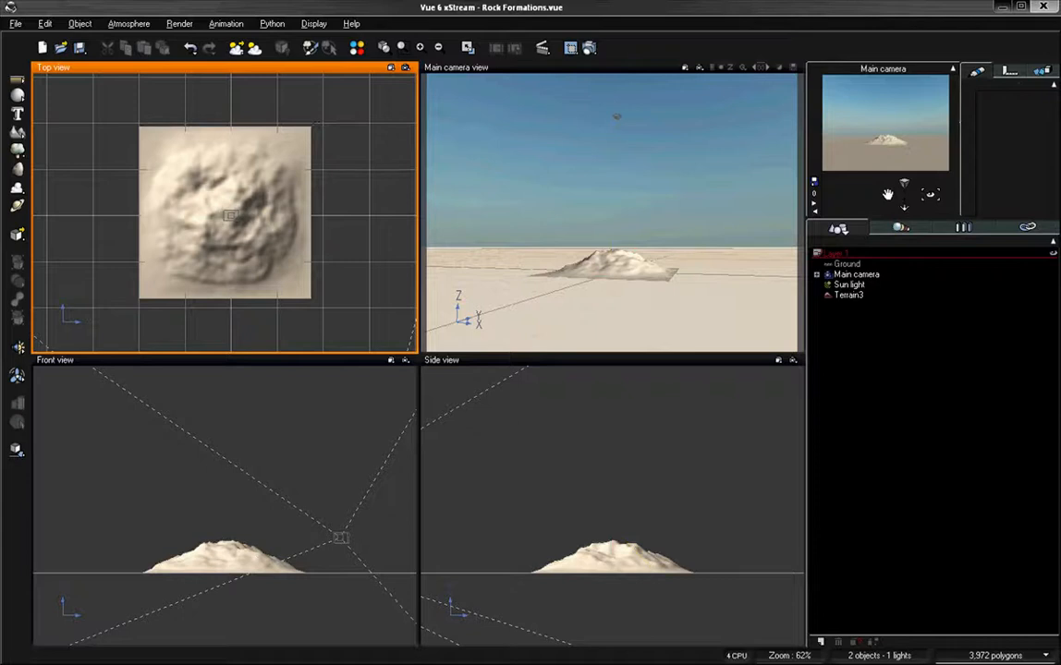
{"action": "left_click_drag", "start_coordinate": [887, 195], "coordinate": [904, 206]}
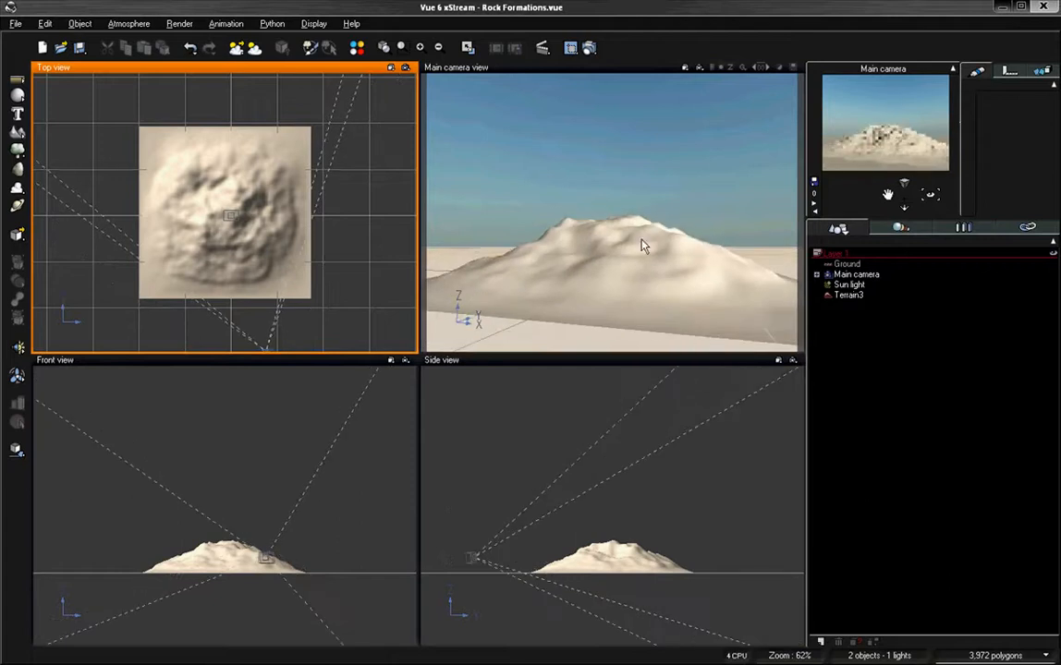
Rename the terrain object as PaintRef
{"action": "left_click", "coordinate": [580, 268]}
{"action": "left_click", "coordinate": [628, 290]}
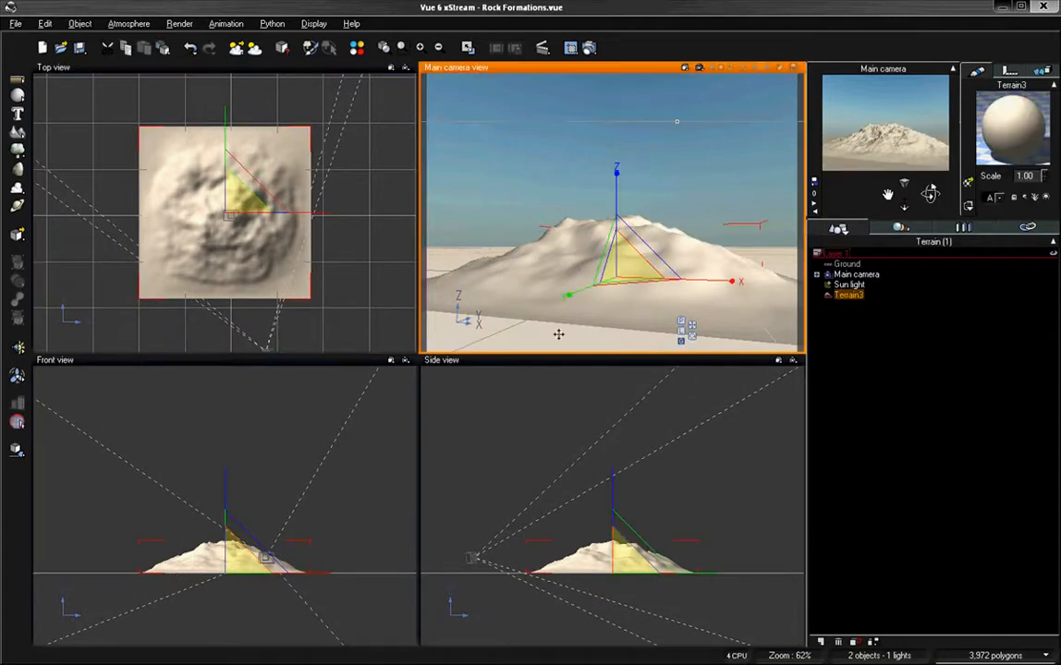
{"action": "left_click", "coordinate": [850, 295]}
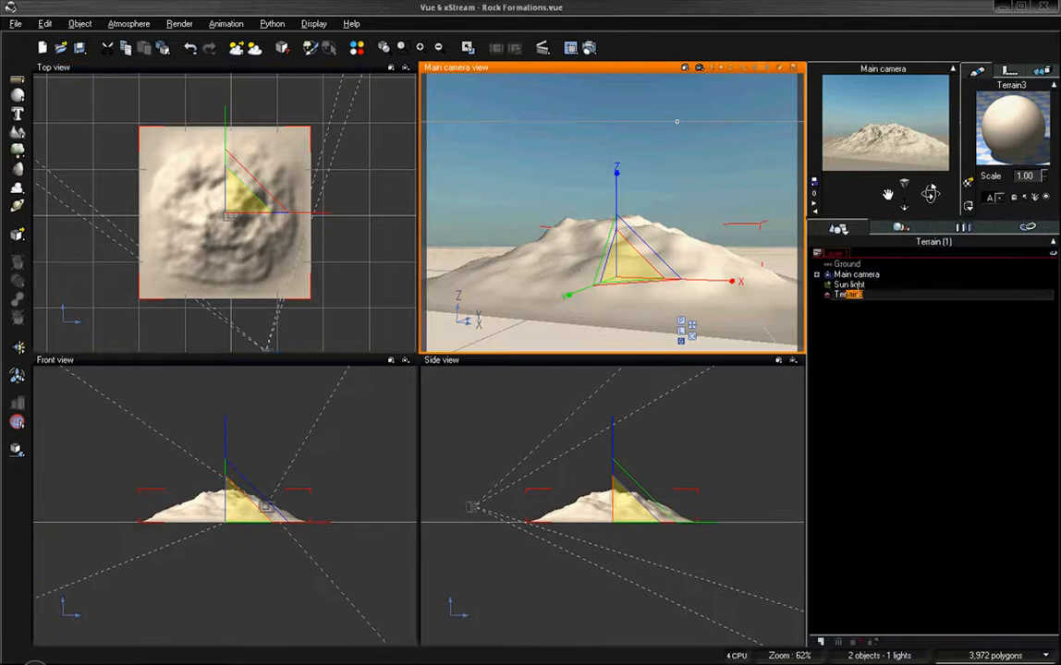
{"action": "type", "text": "PaintRef"}
{"action": "left_click", "coordinate": [854, 386]}
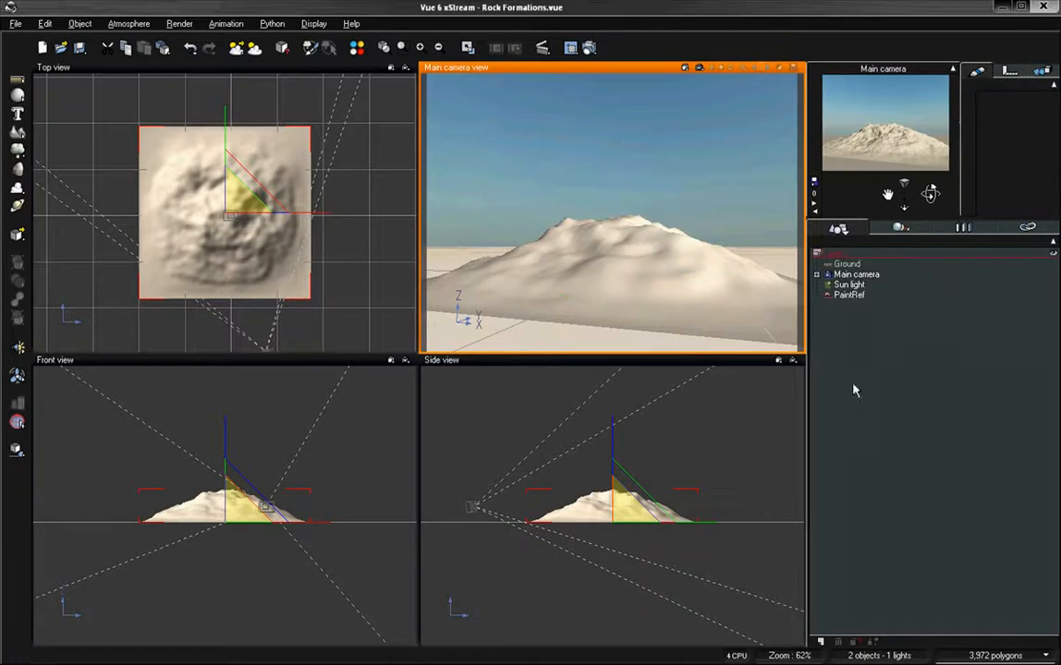
Hide the PaintRef terrain from the render and deselect it
{"action": "left_click", "coordinate": [853, 296]}
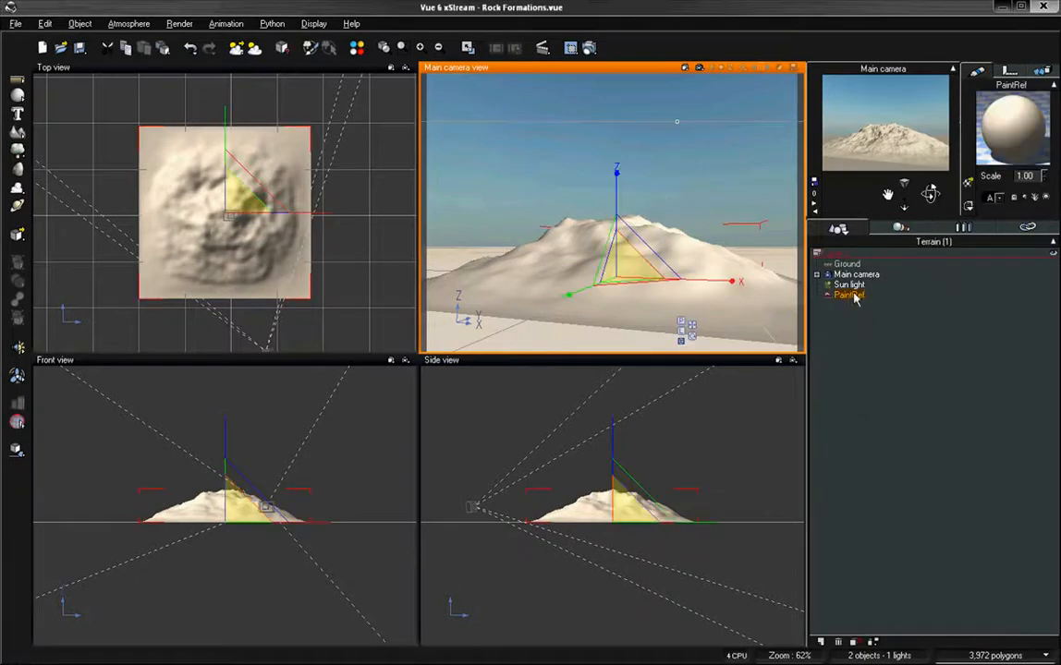
{"action": "right_click", "coordinate": [853, 294]}
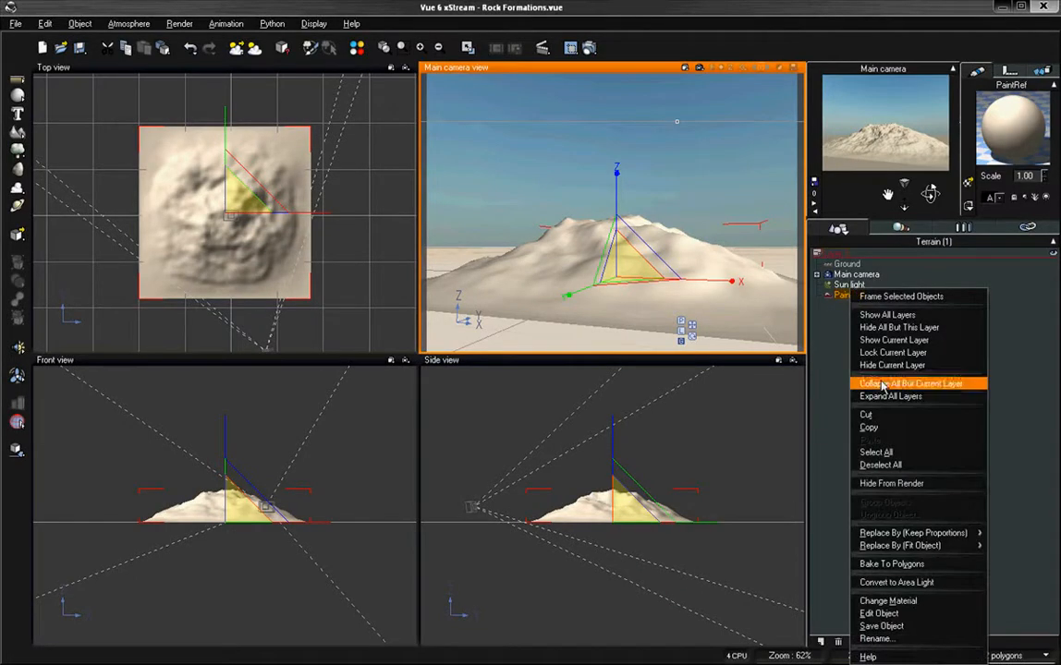
{"action": "left_click", "coordinate": [889, 483]}
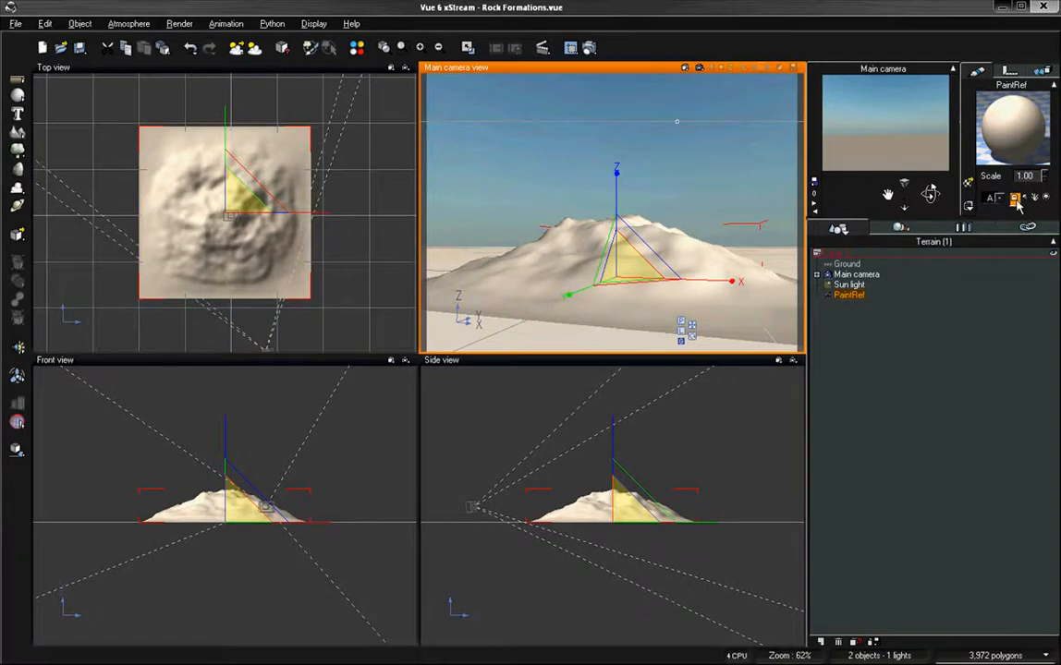
{"action": "left_click", "coordinate": [879, 349]}
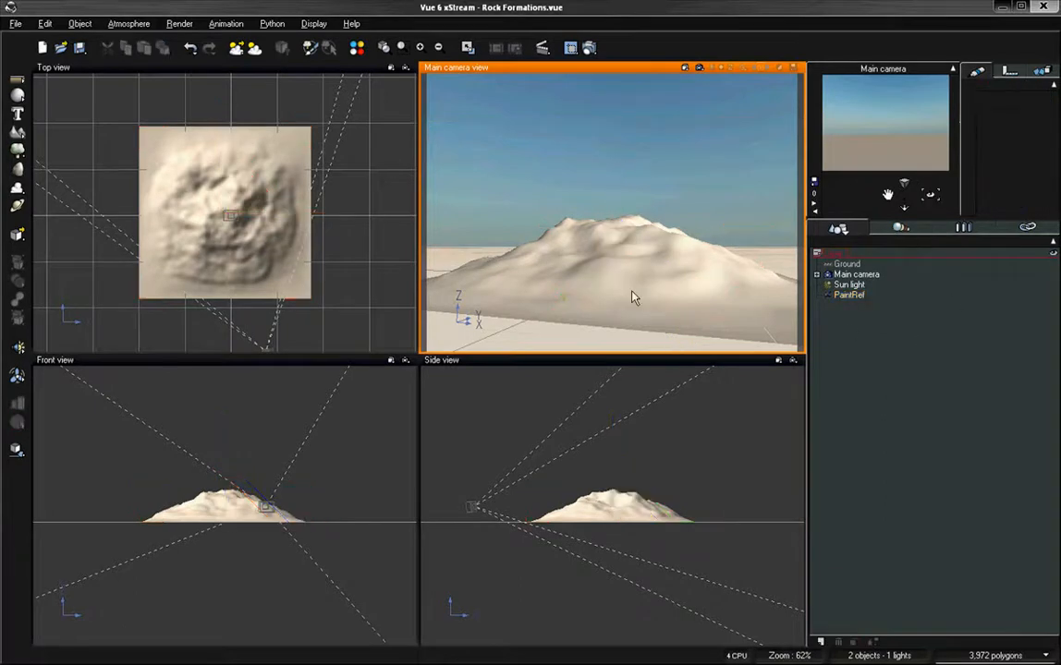
Open the EcoSystem Painter and review the rocks in its population, leaving Rock1 selected
{"action": "left_click", "coordinate": [310, 47]}
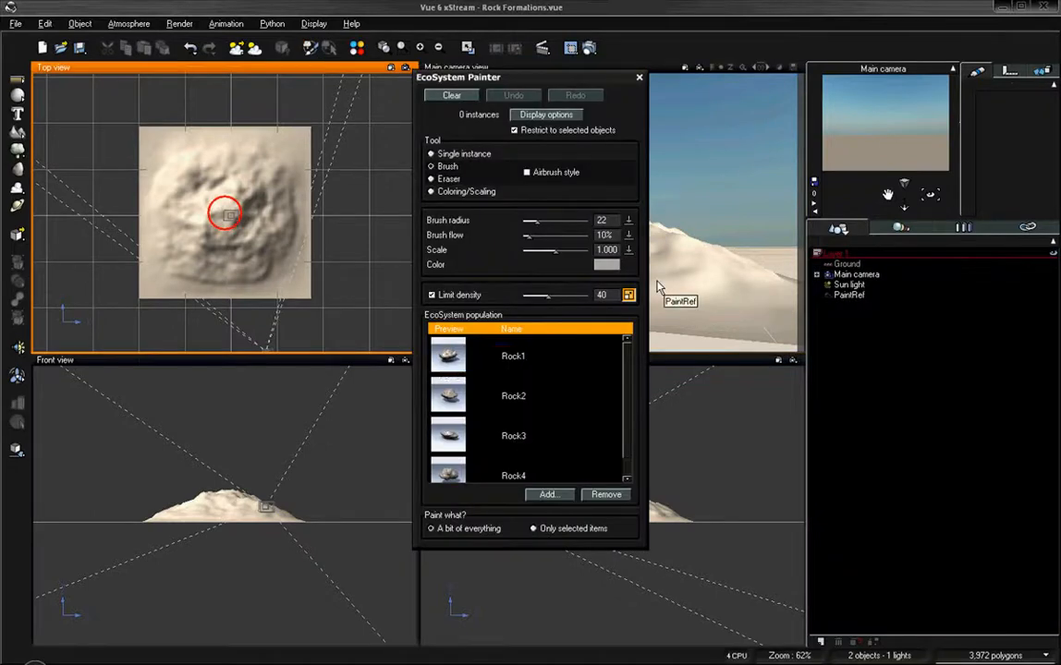
{"action": "scroll", "coordinate": [627, 353], "scroll_direction": "down", "scroll_amount": 1}
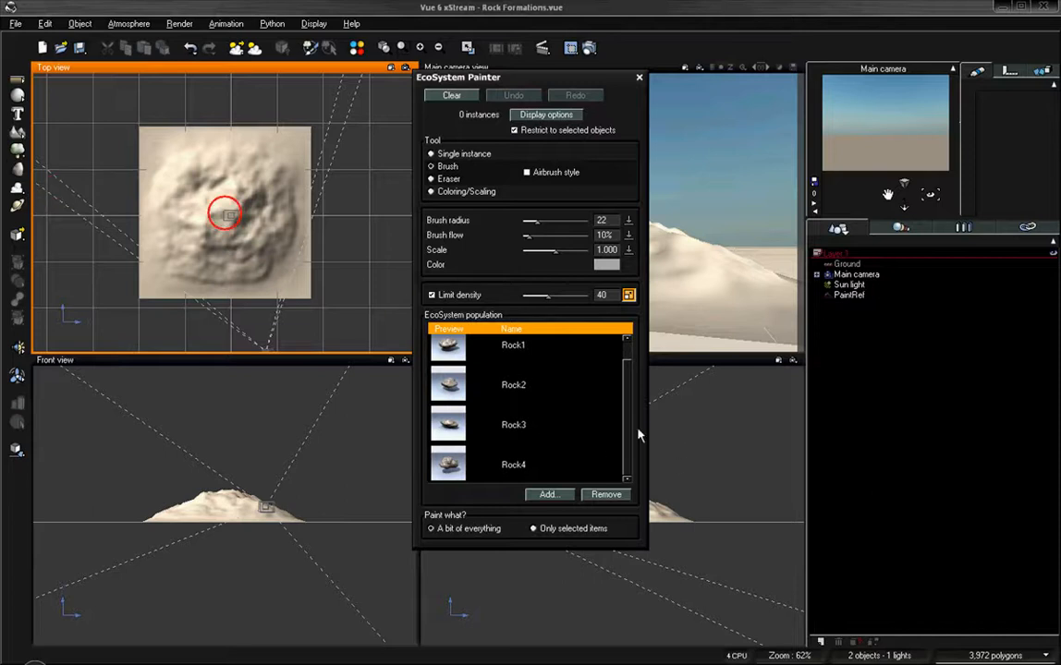
{"action": "left_click_drag", "start_coordinate": [627, 434], "coordinate": [628, 417]}
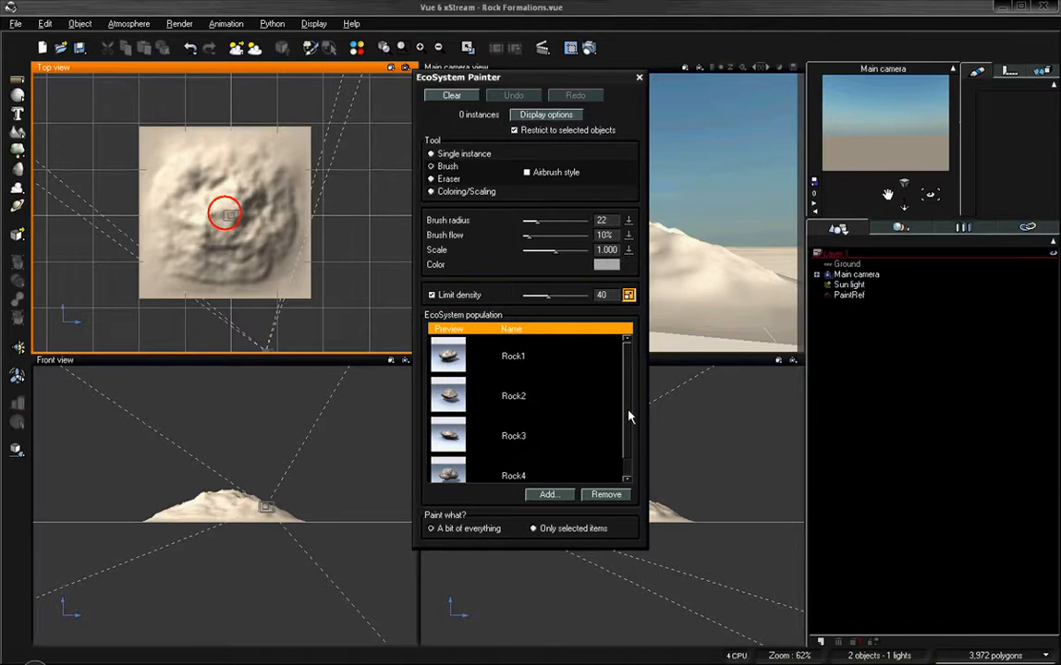
{"action": "left_click", "coordinate": [503, 400]}
{"action": "left_click", "coordinate": [552, 440]}
{"action": "left_click", "coordinate": [557, 361]}
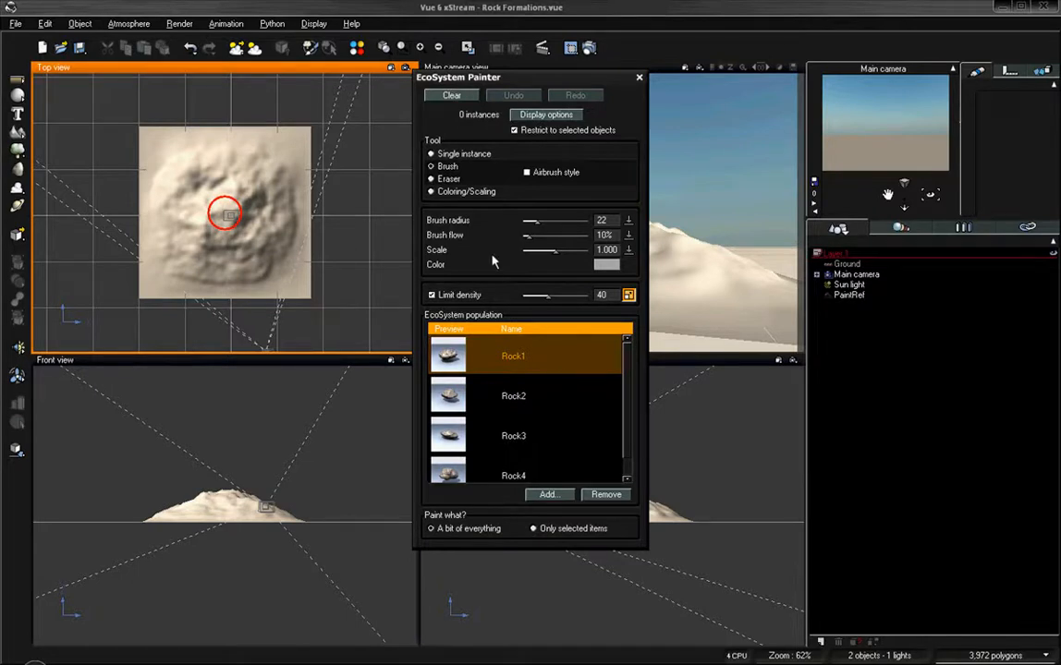
Turn off the restriction to selected objects and move the painter dialog to uncover the main camera view
{"action": "left_click", "coordinate": [514, 130]}
{"action": "left_click_drag", "start_coordinate": [490, 74], "coordinate": [428, 98]}
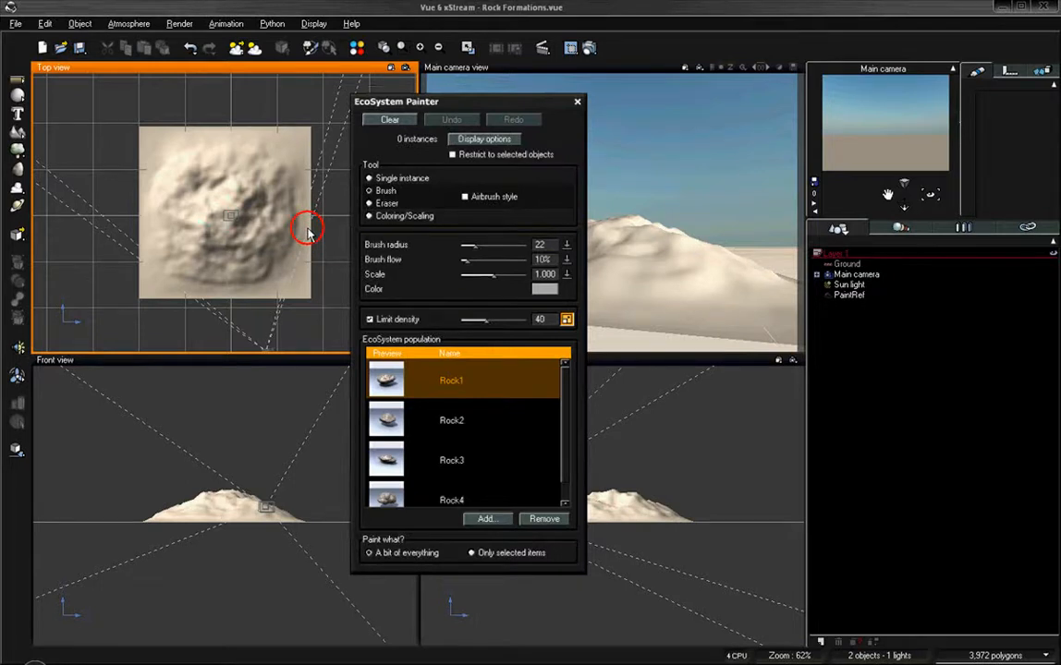
{"action": "left_click", "coordinate": [225, 213]}
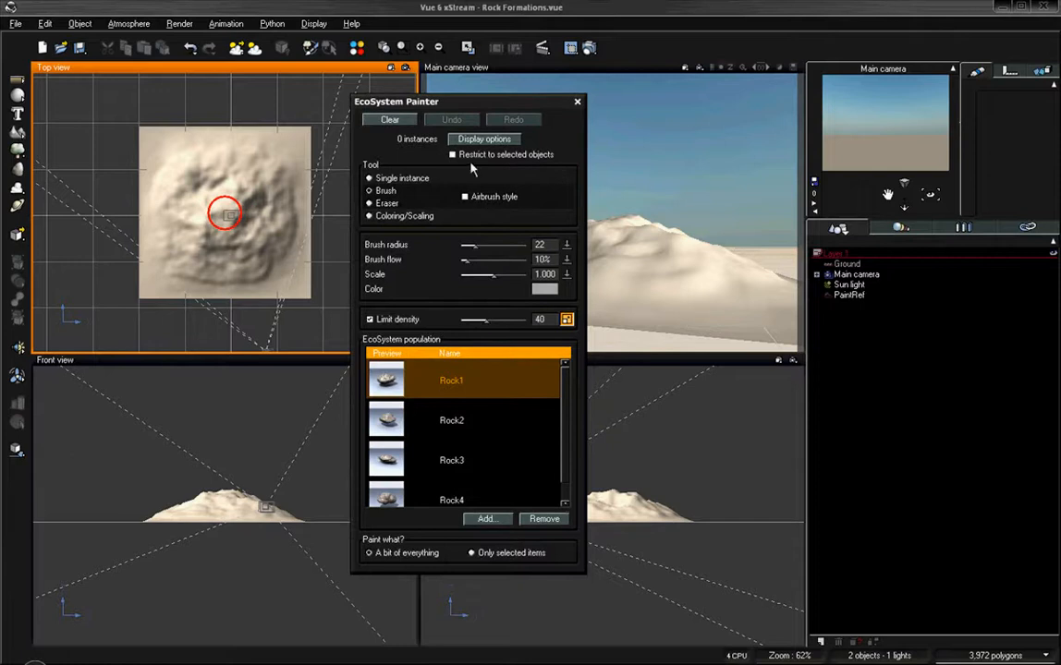
Enable airbrush style for the EcoSystem brush and set the brush flow to 40
{"action": "left_click", "coordinate": [466, 197]}
{"action": "left_click_drag", "start_coordinate": [466, 260], "coordinate": [489, 260]}
{"action": "left_click_drag", "start_coordinate": [555, 260], "coordinate": [533, 260]}
{"action": "type", "text": "40"}
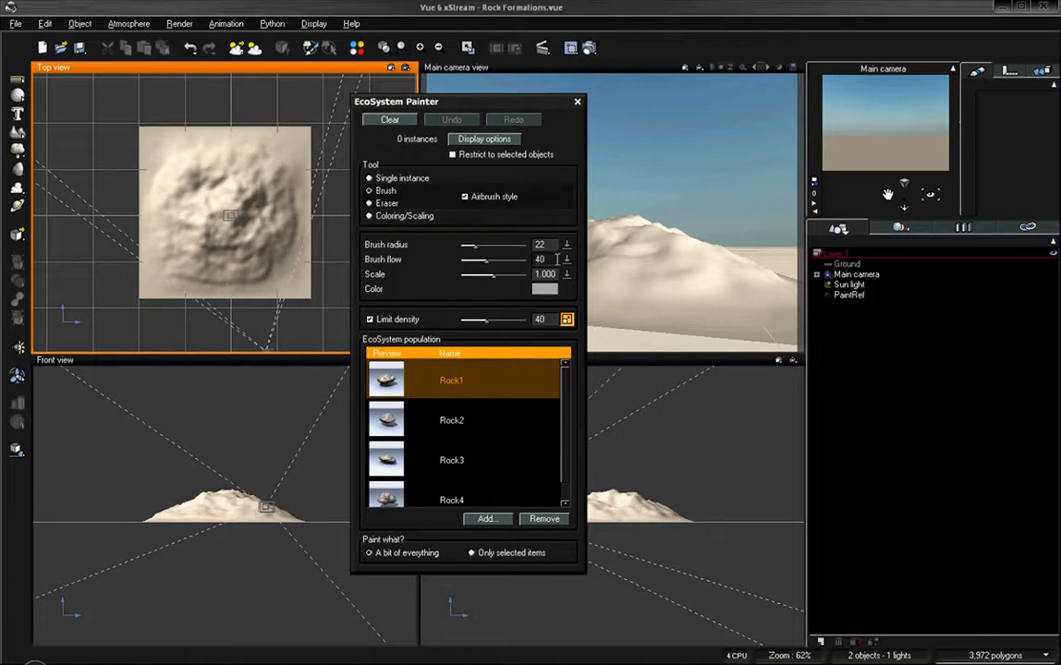
Set the brush radius to 20 and raise the density limit to 60
{"action": "double_click", "coordinate": [545, 245]}
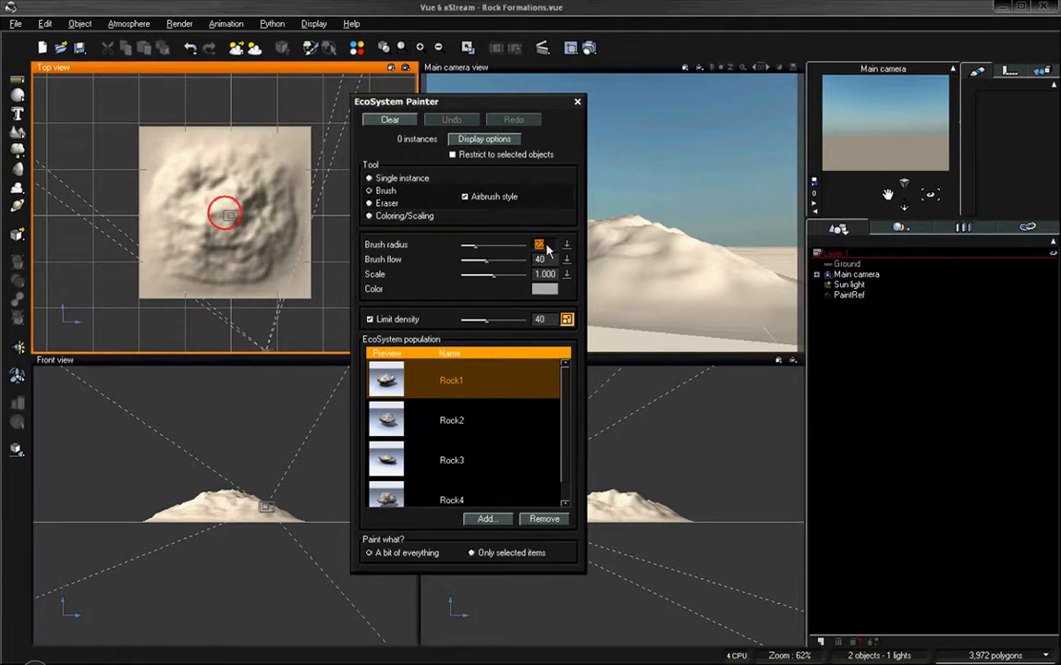
{"action": "type", "text": "20"}
{"action": "key", "text": "Return"}
{"action": "left_click_drag", "start_coordinate": [477, 317], "coordinate": [495, 317]}
{"action": "double_click", "coordinate": [541, 319]}
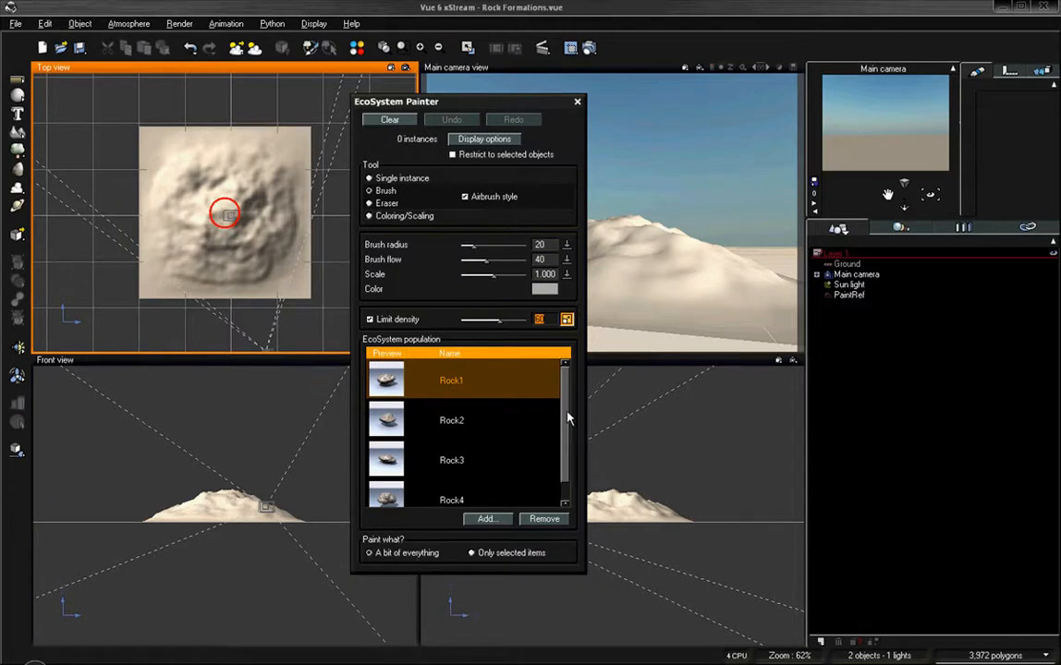
Try restricting painting to only selected items, picking individual rocks from the population
{"action": "scroll", "coordinate": [428, 411], "scroll_direction": "down", "scroll_amount": 1}
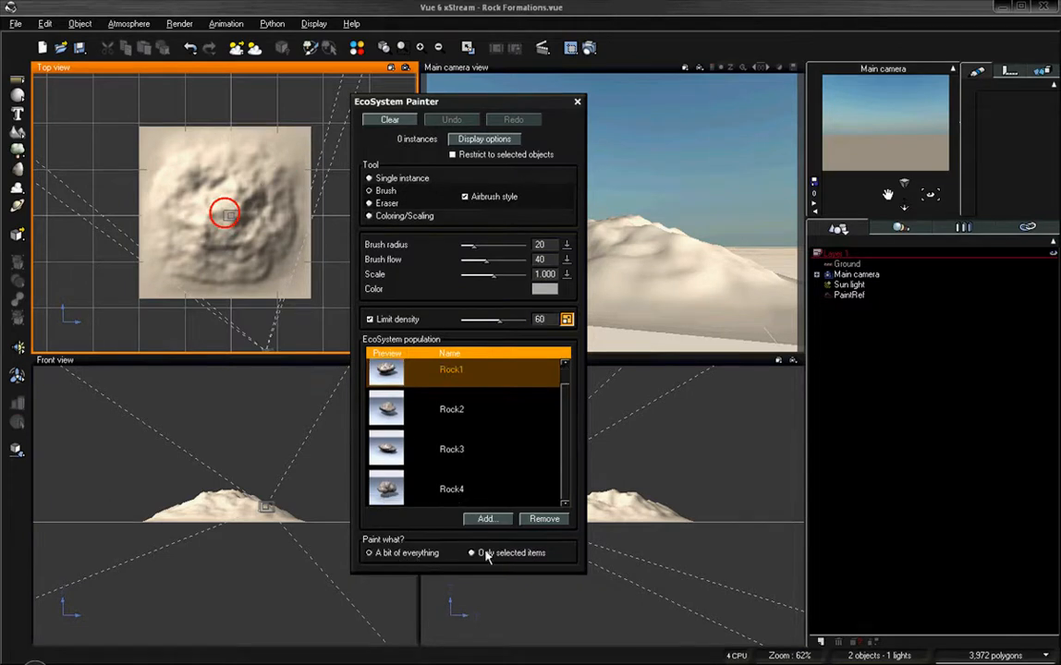
{"action": "left_click", "coordinate": [474, 453]}
{"action": "left_click", "coordinate": [475, 403]}
{"action": "left_click", "coordinate": [475, 373]}
{"action": "scroll", "coordinate": [565, 360], "scroll_direction": "up", "scroll_amount": 1}
{"action": "left_click", "coordinate": [490, 450]}
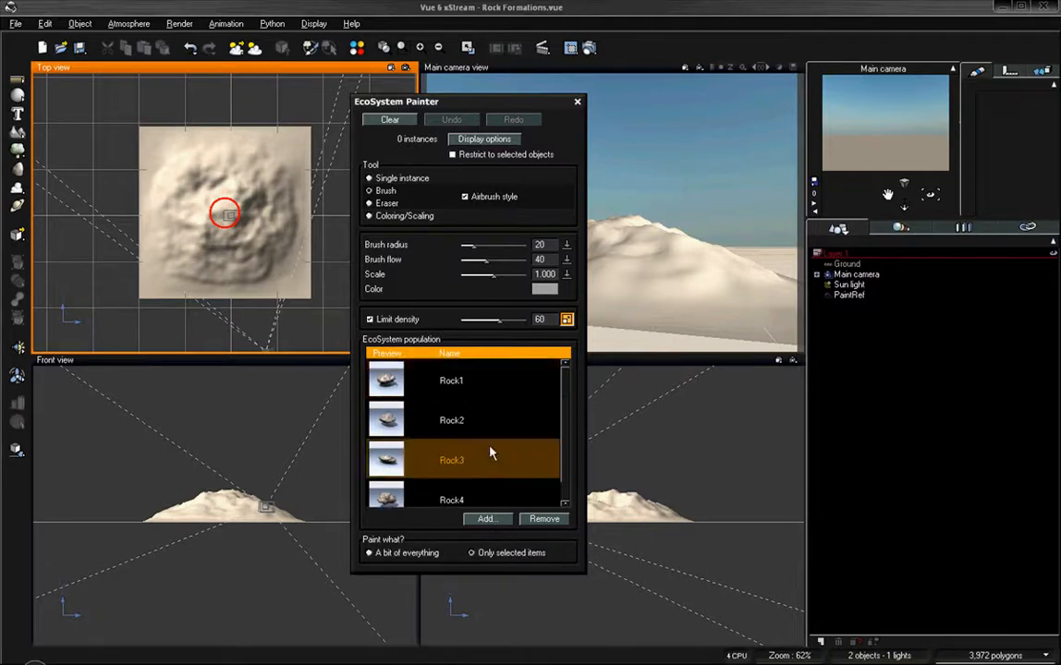
{"action": "left_click", "coordinate": [489, 426]}
{"action": "left_click", "coordinate": [492, 392]}
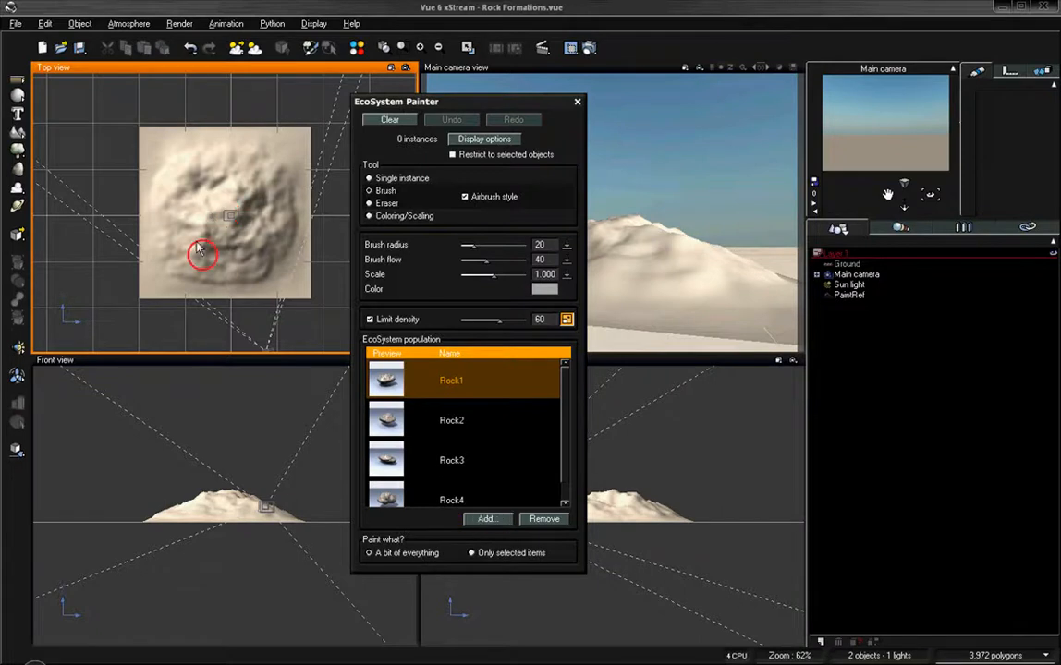
Paint a trial stroke of rocks across the full-size reference terrain and undo it
{"action": "mouse_move", "coordinate": [151, 209]}
{"action": "left_mouse_down"}
{"action": "mouse_move", "coordinate": [218, 213]}
{"action": "mouse_move", "coordinate": [173, 187]}
{"action": "mouse_move", "coordinate": [190, 201]}
{"action": "left_mouse_up"}
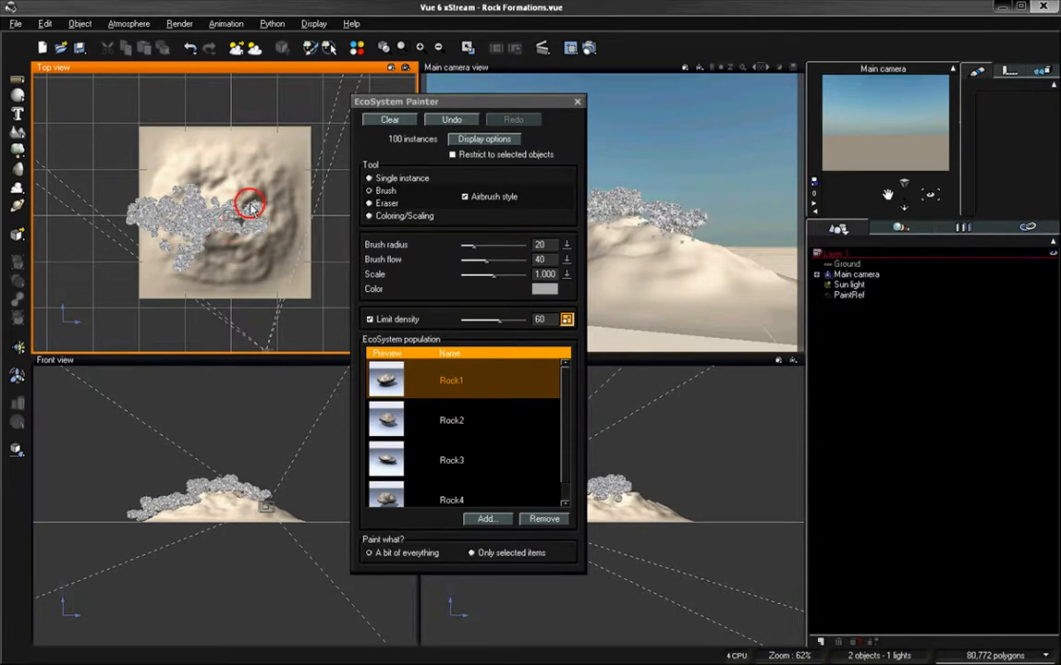
{"action": "left_click", "coordinate": [450, 119]}
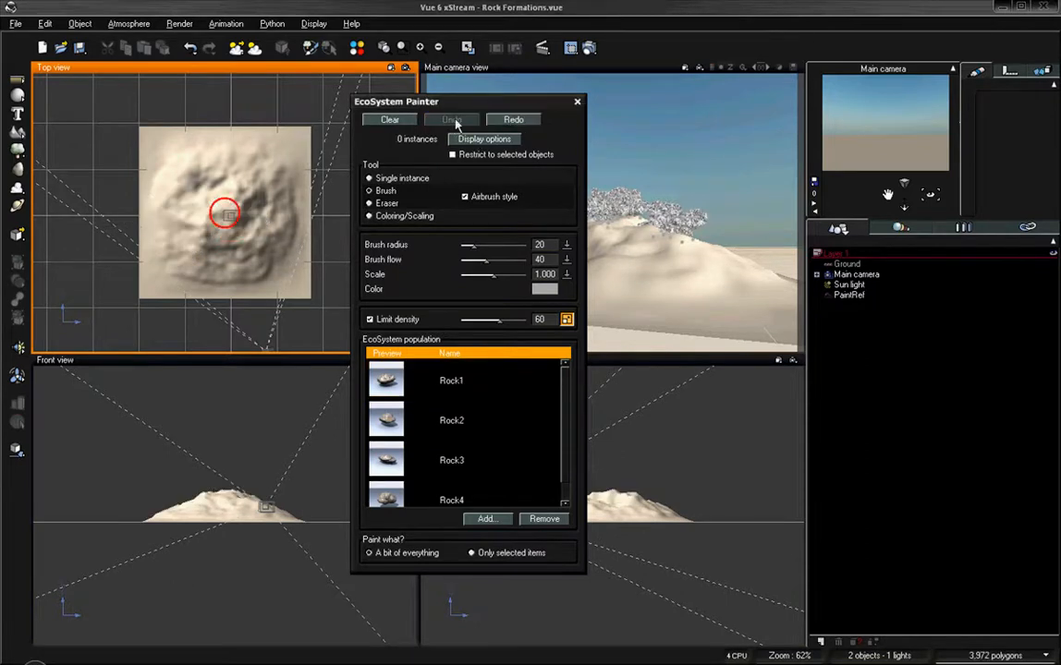
Scale the PaintRef terrain down to less than half its size and move the main camera closer to it
{"action": "left_click", "coordinate": [849, 296]}
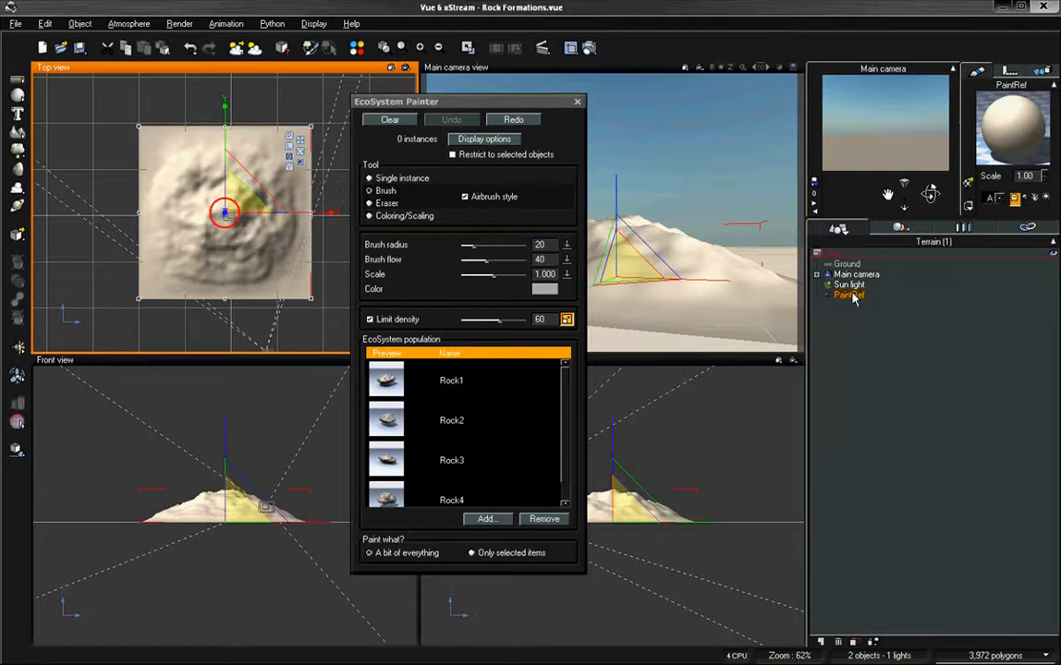
{"action": "left_click", "coordinate": [222, 496]}
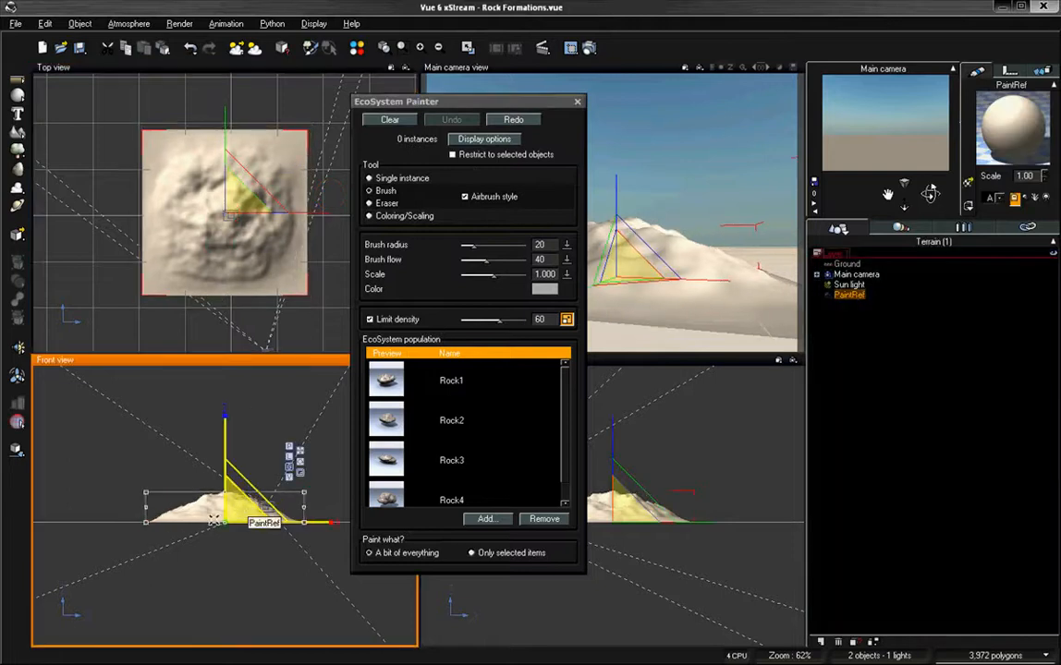
{"action": "left_click_drag", "start_coordinate": [132, 573], "coordinate": [14, 592]}
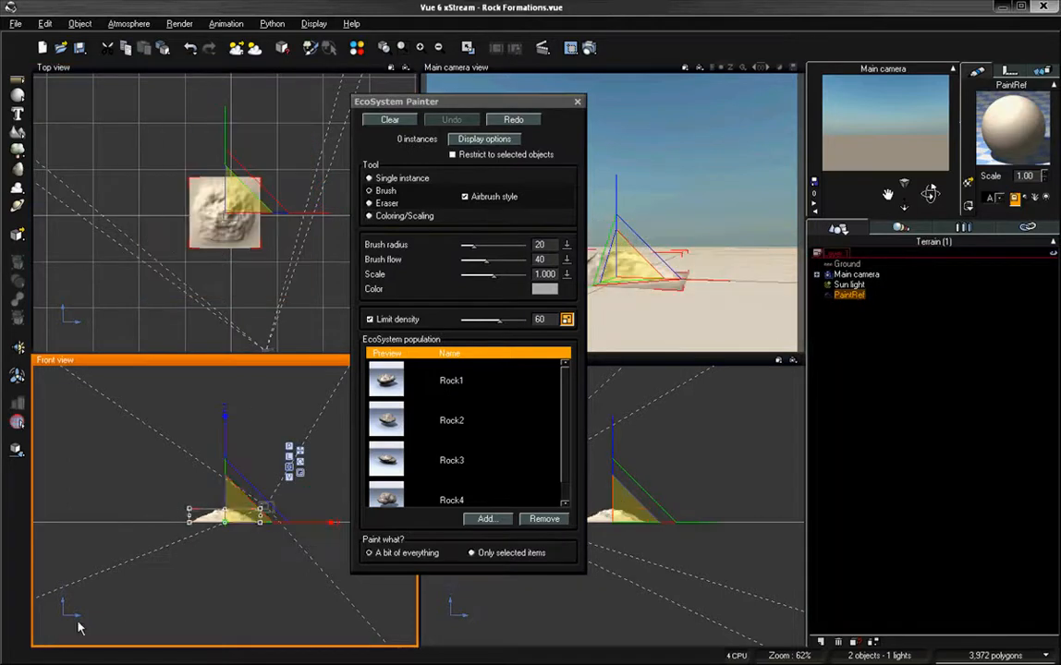
{"action": "scroll", "coordinate": [181, 578], "scroll_direction": "up", "scroll_amount": 5}
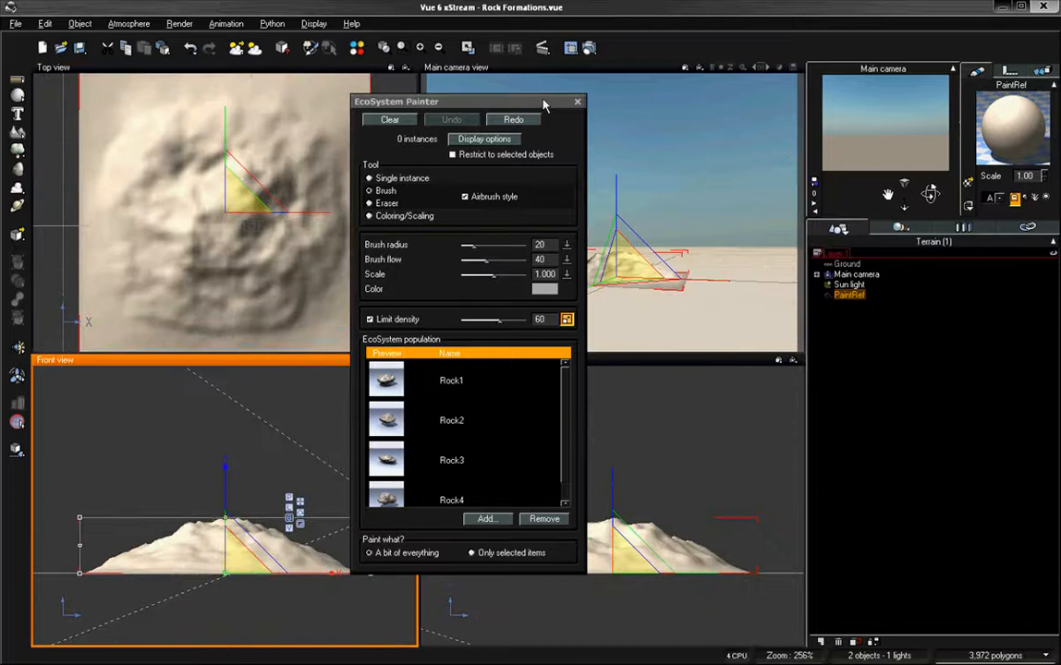
{"action": "left_click_drag", "start_coordinate": [543, 104], "coordinate": [376, 117]}
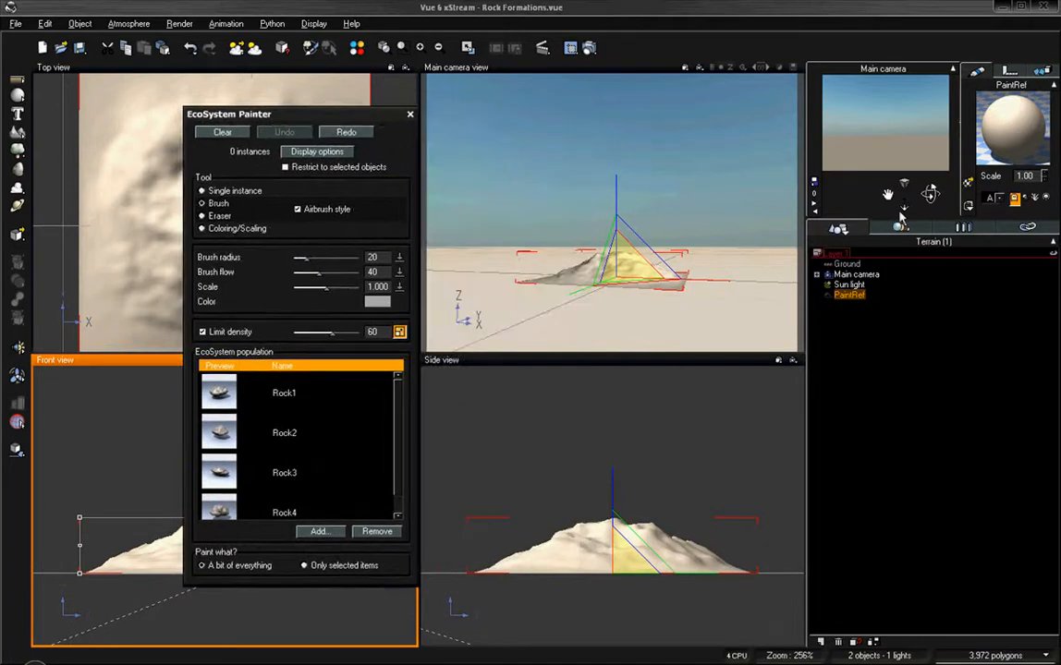
{"action": "left_click_drag", "start_coordinate": [887, 194], "coordinate": [890, 192]}
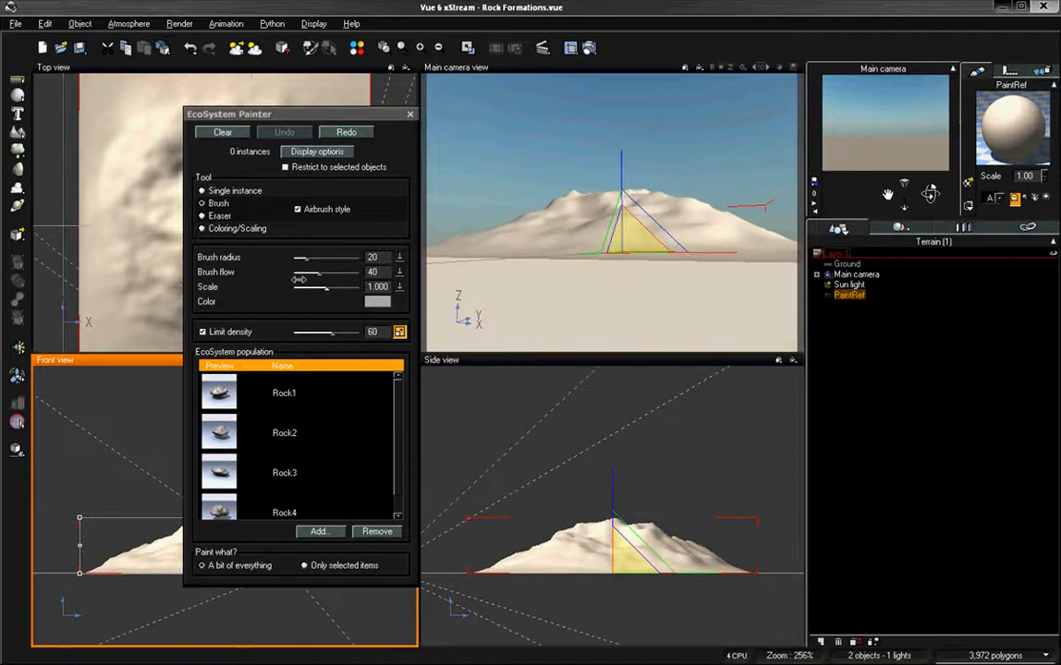
{"action": "mouse_move", "coordinate": [308, 108]}
{"action": "left_mouse_down"}
{"action": "mouse_move", "coordinate": [408, 108]}
{"action": "mouse_move", "coordinate": [689, 159]}
{"action": "mouse_move", "coordinate": [569, 185]}
{"action": "mouse_move", "coordinate": [513, 176]}
{"action": "left_mouse_up"}
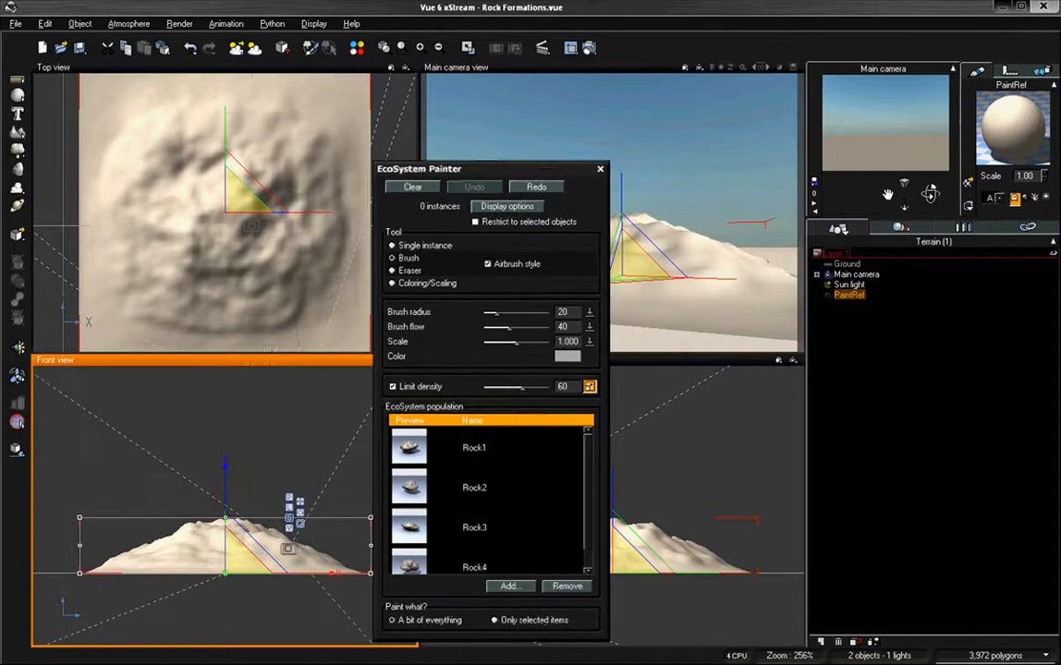
Paint a wide band of rocks across the middle of the PaintRef terrain and reframe the main camera on them
{"action": "left_click", "coordinate": [139, 218]}
{"action": "mouse_move", "coordinate": [140, 218]}
{"action": "left_mouse_down"}
{"action": "mouse_move", "coordinate": [101, 230]}
{"action": "mouse_move", "coordinate": [220, 232]}
{"action": "mouse_move", "coordinate": [249, 213]}
{"action": "mouse_move", "coordinate": [351, 229]}
{"action": "mouse_move", "coordinate": [241, 220]}
{"action": "mouse_move", "coordinate": [143, 241]}
{"action": "mouse_move", "coordinate": [134, 227]}
{"action": "left_mouse_up"}
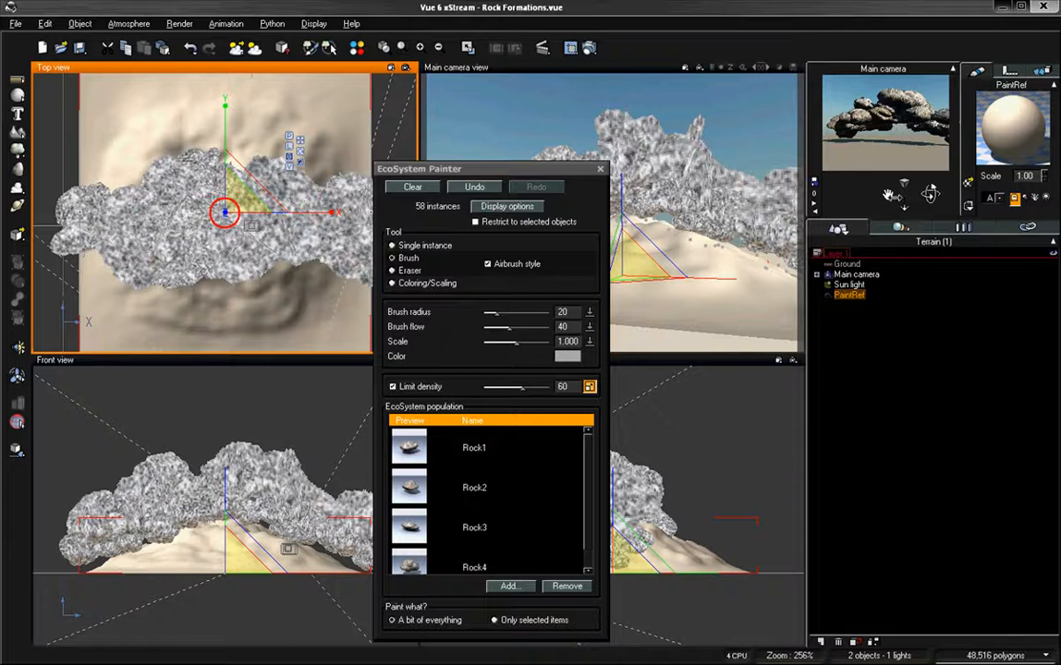
{"action": "left_click_drag", "start_coordinate": [891, 194], "coordinate": [886, 194]}
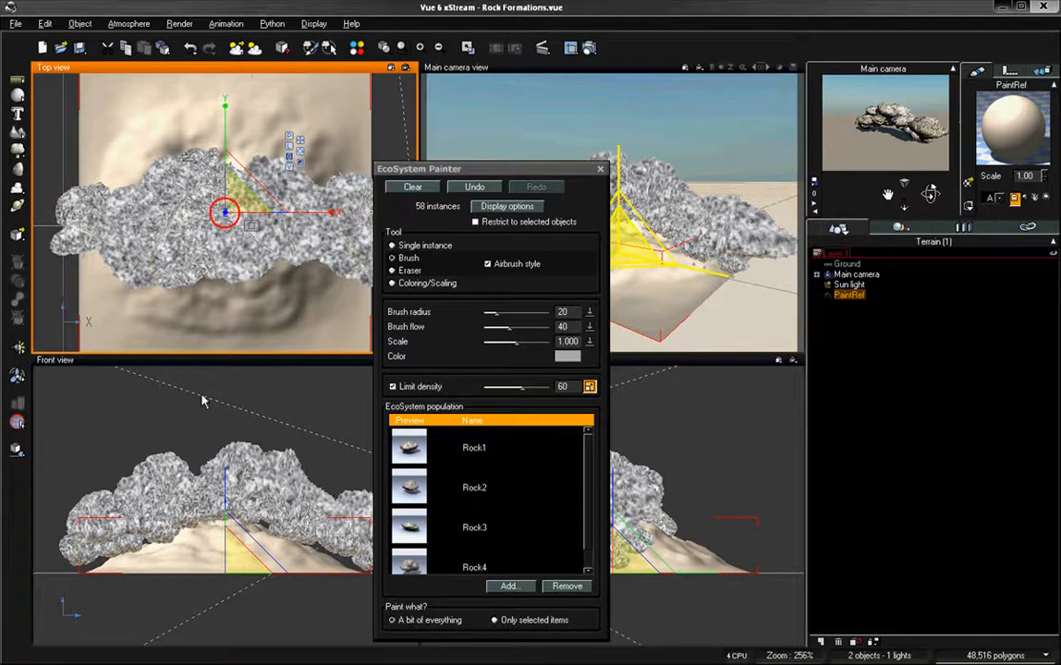
Raise the PaintRef terrain above the first rock band and paint a second layer of rocks on its front right area
{"action": "left_click", "coordinate": [214, 466]}
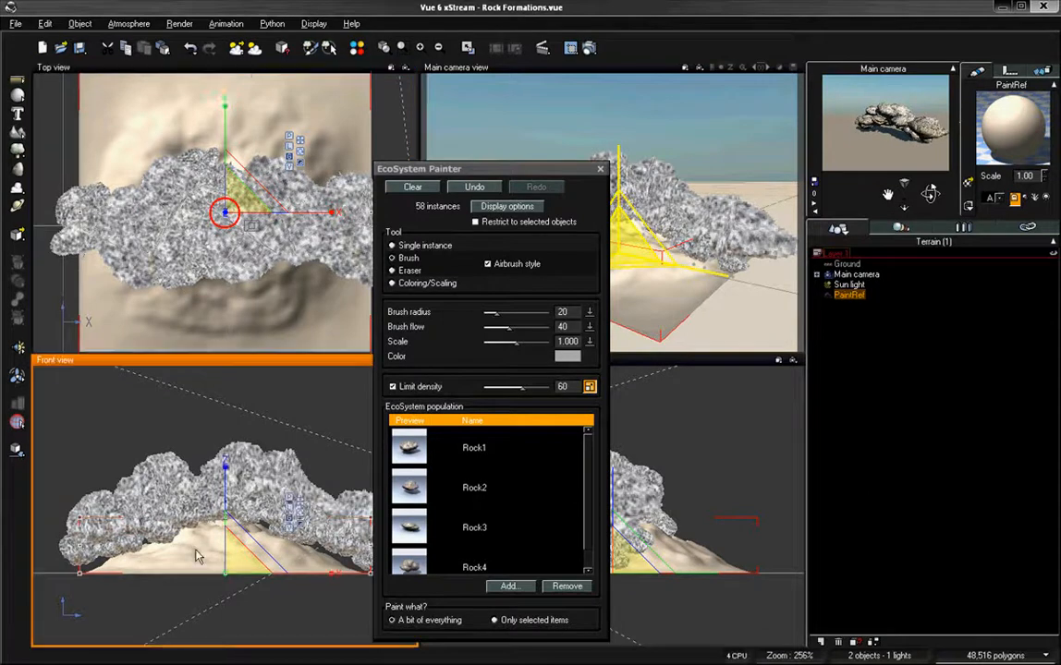
{"action": "left_click", "coordinate": [304, 504]}
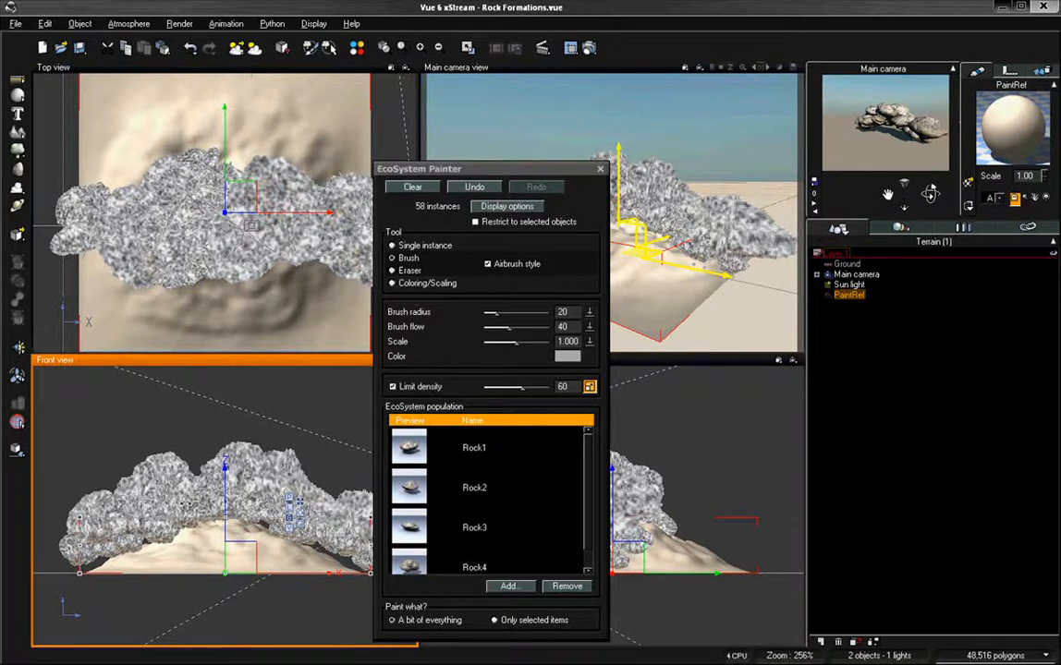
{"action": "left_click_drag", "start_coordinate": [213, 522], "coordinate": [172, 458]}
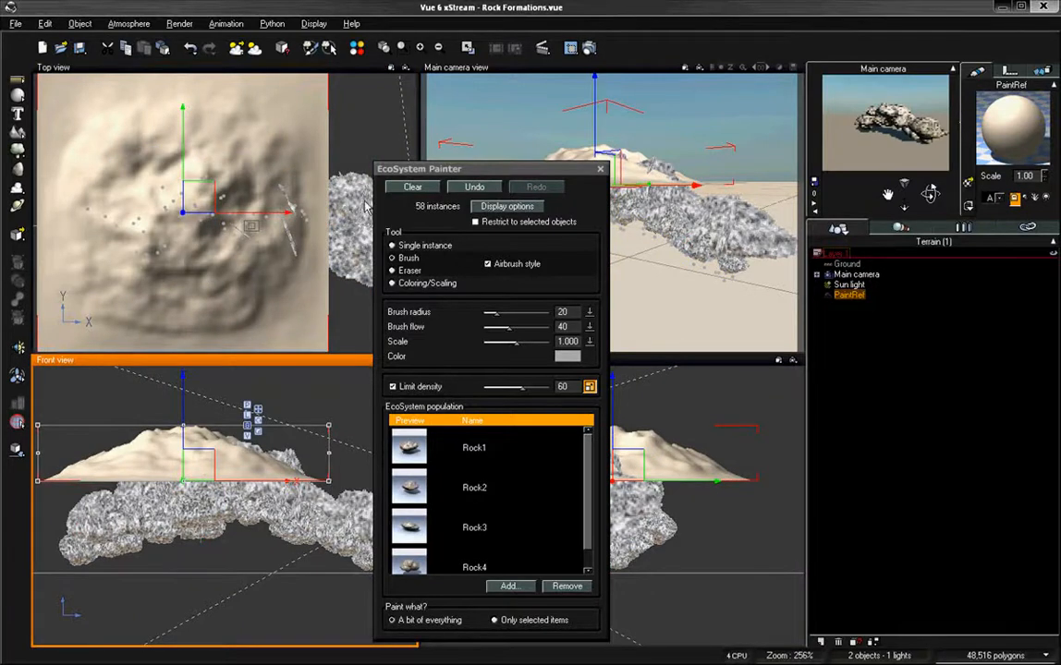
{"action": "mouse_move", "coordinate": [211, 242]}
{"action": "left_mouse_down"}
{"action": "mouse_move", "coordinate": [330, 244]}
{"action": "mouse_move", "coordinate": [316, 261]}
{"action": "mouse_move", "coordinate": [231, 259]}
{"action": "mouse_move", "coordinate": [247, 256]}
{"action": "mouse_move", "coordinate": [231, 301]}
{"action": "mouse_move", "coordinate": [314, 324]}
{"action": "mouse_move", "coordinate": [352, 265]}
{"action": "left_mouse_up"}
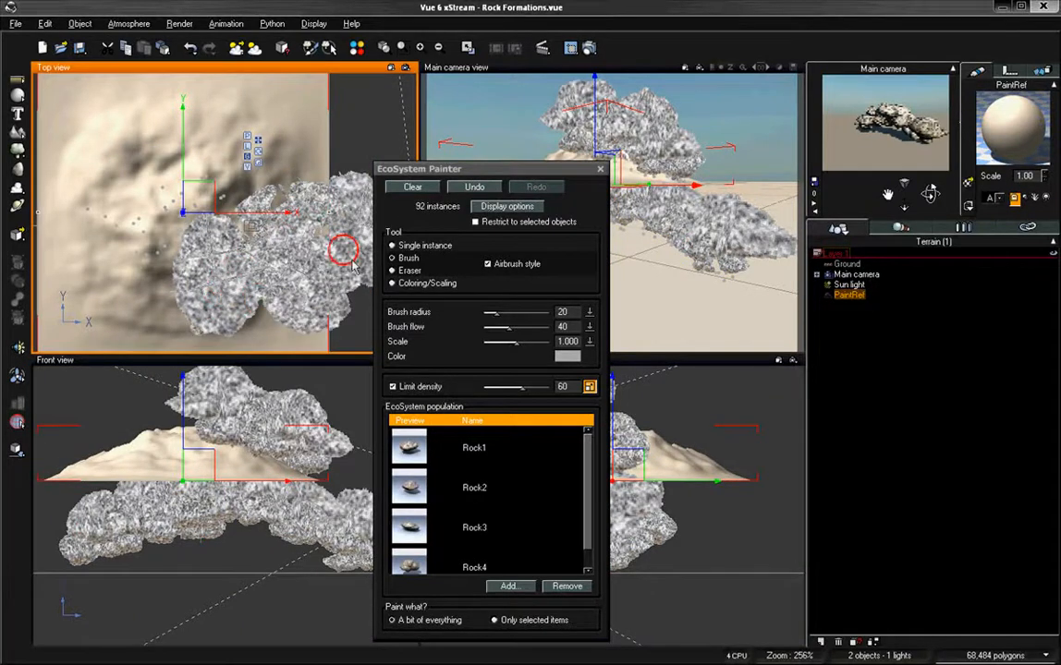
Lower the PaintRef terrain slightly between the two rock layers and paint more rocks near its centre, with the painter dialog clear of the views
{"action": "right_click_drag", "start_coordinate": [283, 154], "coordinate": [230, 206]}
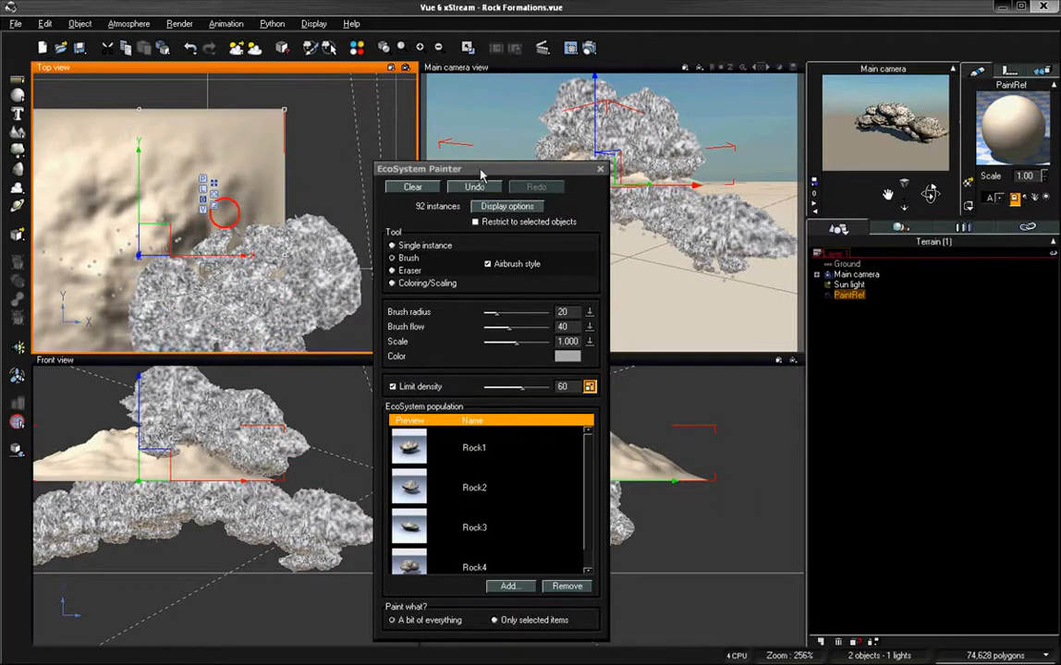
{"action": "mouse_move", "coordinate": [480, 174]}
{"action": "left_mouse_down"}
{"action": "mouse_move", "coordinate": [774, 175]}
{"action": "mouse_move", "coordinate": [923, 252]}
{"action": "mouse_move", "coordinate": [931, 233]}
{"action": "mouse_move", "coordinate": [914, 204]}
{"action": "left_mouse_up"}
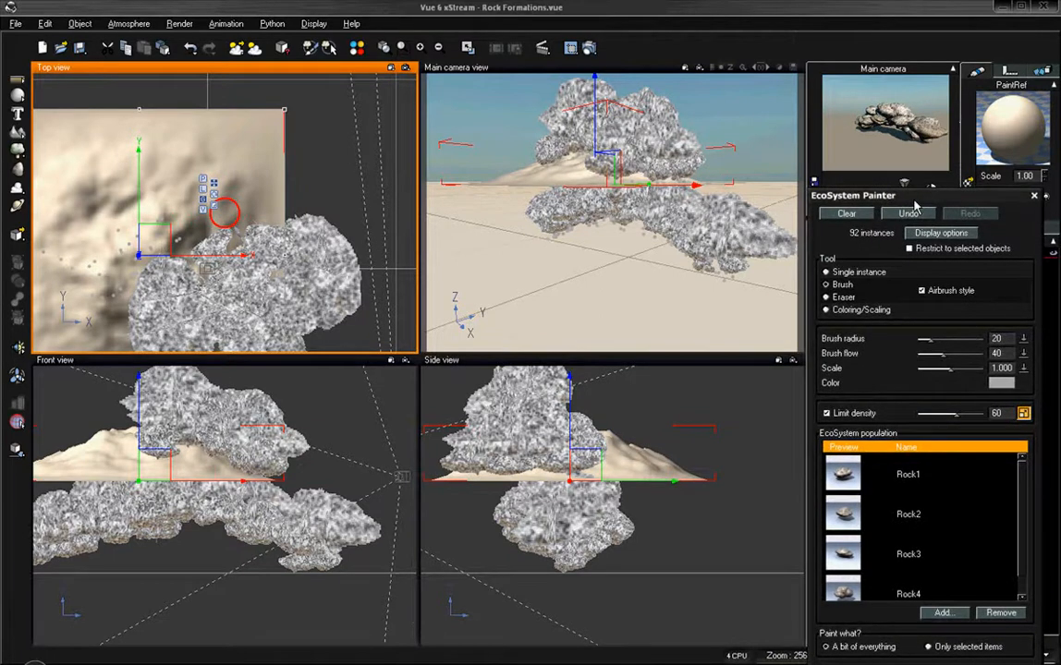
{"action": "left_click", "coordinate": [636, 481]}
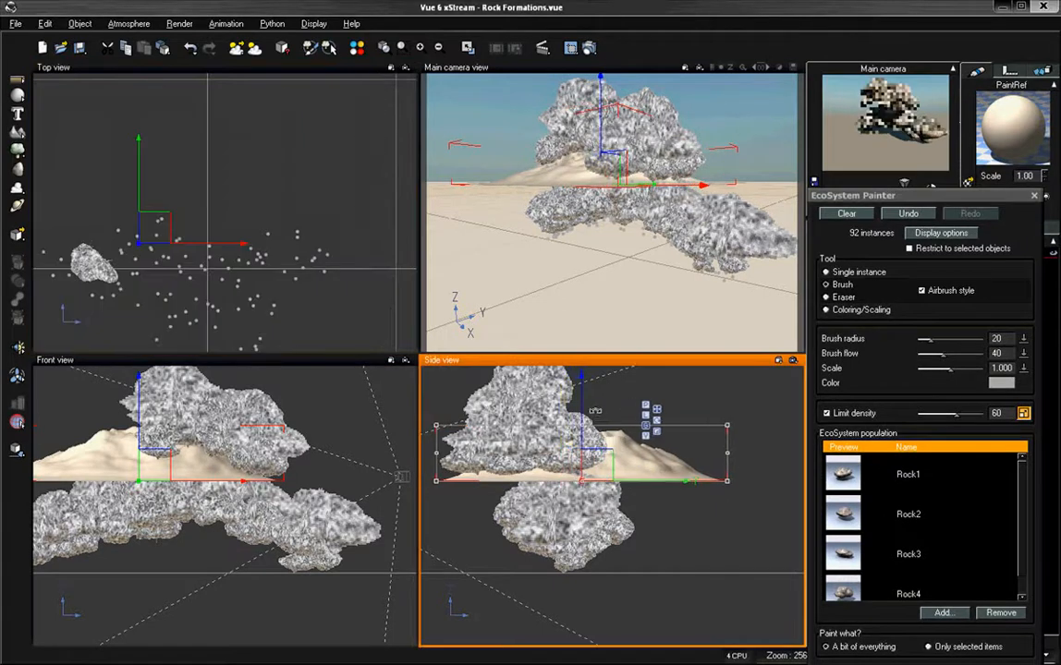
{"action": "left_click_drag", "start_coordinate": [582, 403], "coordinate": [582, 436]}
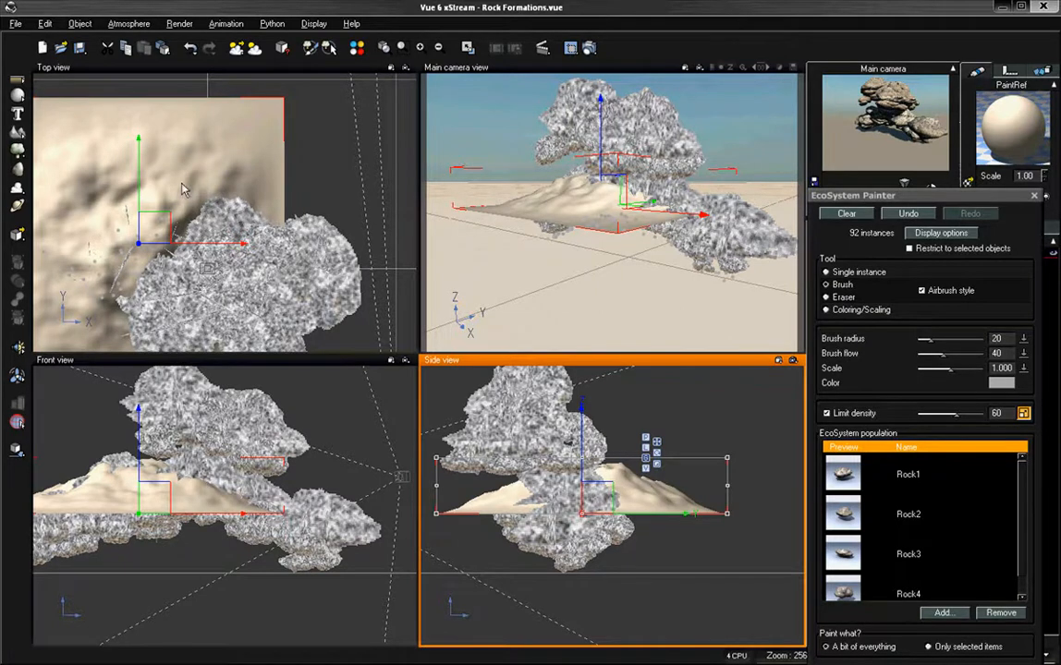
{"action": "mouse_move", "coordinate": [167, 171]}
{"action": "left_mouse_down"}
{"action": "mouse_move", "coordinate": [201, 215]}
{"action": "mouse_move", "coordinate": [121, 259]}
{"action": "left_mouse_up"}
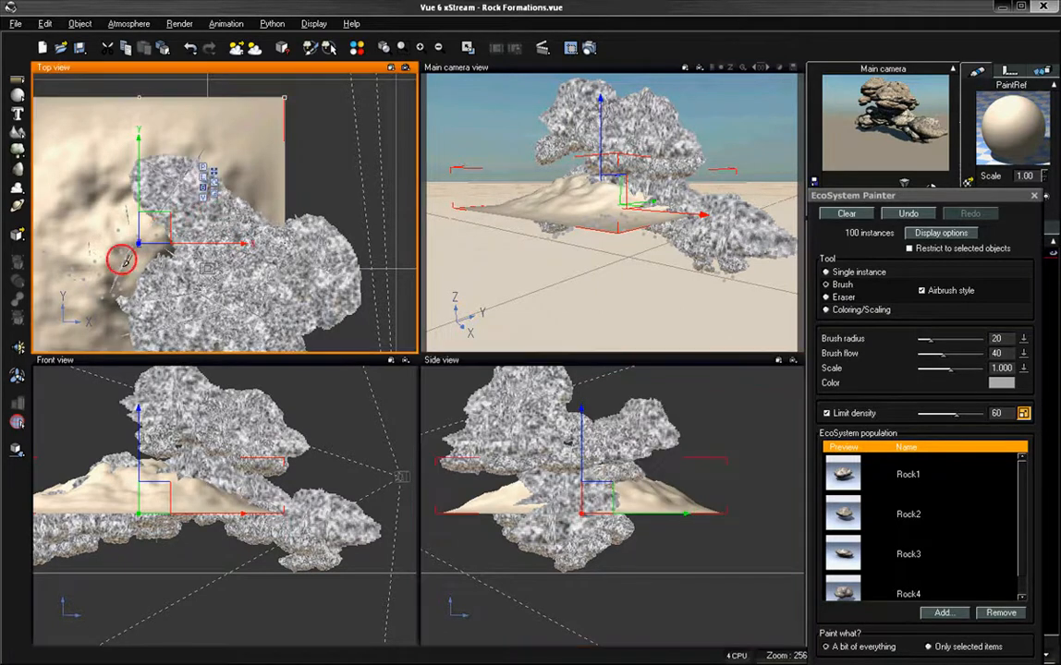
Move the PaintRef terrain slightly up and to the left and paint rocks around its centre to widen the upper layer
{"action": "left_click", "coordinate": [142, 478]}
{"action": "left_click_drag", "start_coordinate": [142, 478], "coordinate": [131, 452]}
{"action": "mouse_move", "coordinate": [128, 287]}
{"action": "left_mouse_down"}
{"action": "mouse_move", "coordinate": [104, 270]}
{"action": "mouse_move", "coordinate": [109, 194]}
{"action": "mouse_move", "coordinate": [220, 201]}
{"action": "left_mouse_up"}
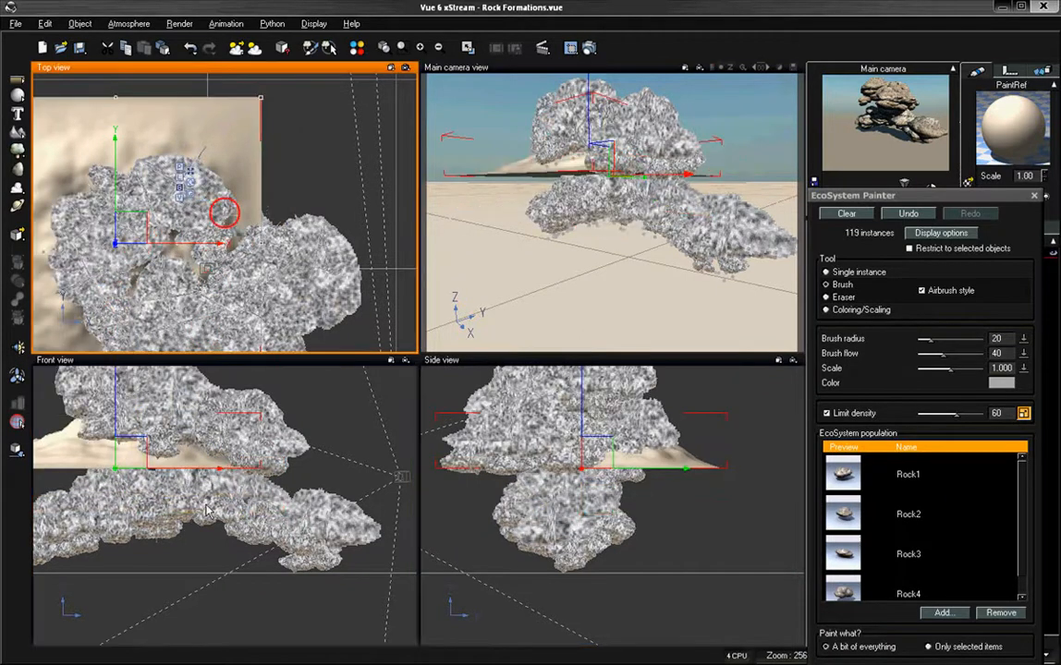
Raise the PaintRef terrain towards the top of the formation, shift it right and forward, and paint the uppermost rock clusters
{"action": "left_click", "coordinate": [328, 504]}
{"action": "scroll", "coordinate": [329, 503], "scroll_direction": "down", "scroll_amount": 3}
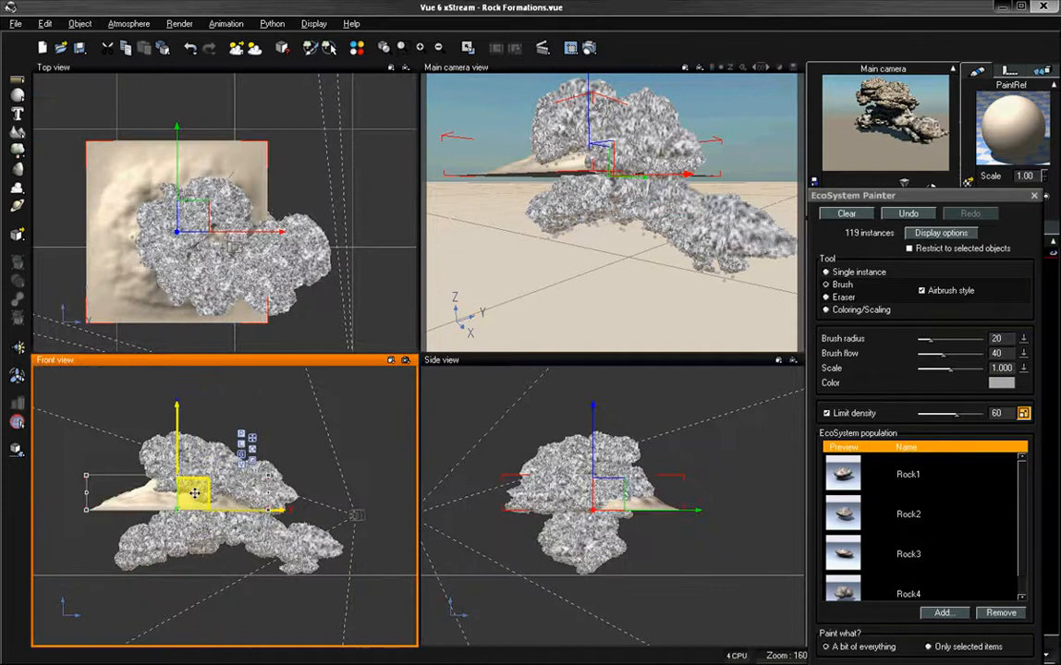
{"action": "left_click_drag", "start_coordinate": [197, 488], "coordinate": [256, 443]}
{"action": "left_click_drag", "start_coordinate": [605, 453], "coordinate": [497, 412]}
{"action": "mouse_move", "coordinate": [205, 239]}
{"action": "left_mouse_down"}
{"action": "mouse_move", "coordinate": [232, 291]}
{"action": "mouse_move", "coordinate": [190, 244]}
{"action": "mouse_move", "coordinate": [225, 218]}
{"action": "mouse_move", "coordinate": [220, 206]}
{"action": "mouse_move", "coordinate": [226, 264]}
{"action": "left_mouse_up"}
Lower the PaintRef terrain to ground level beneath the formation and paint rocks around the base, adjusting its depth between strokes
{"action": "left_click_drag", "start_coordinate": [561, 450], "coordinate": [553, 575]}
{"action": "mouse_move", "coordinate": [232, 285]}
{"action": "left_mouse_down"}
{"action": "mouse_move", "coordinate": [206, 303]}
{"action": "mouse_move", "coordinate": [237, 256]}
{"action": "mouse_move", "coordinate": [224, 212]}
{"action": "left_mouse_up"}
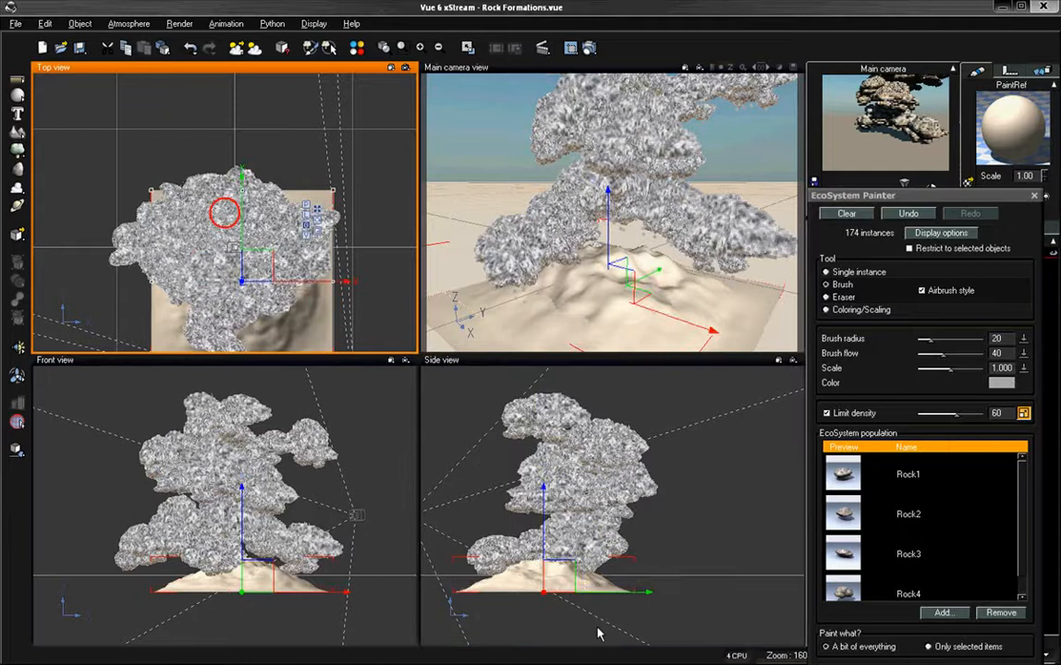
{"action": "left_click_drag", "start_coordinate": [563, 576], "coordinate": [601, 577]}
{"action": "mouse_move", "coordinate": [310, 268]}
{"action": "left_mouse_down"}
{"action": "mouse_move", "coordinate": [225, 230]}
{"action": "mouse_move", "coordinate": [180, 235]}
{"action": "left_mouse_up"}
{"action": "left_click_drag", "start_coordinate": [578, 596], "coordinate": [580, 575]}
{"action": "left_click", "coordinate": [226, 259]}
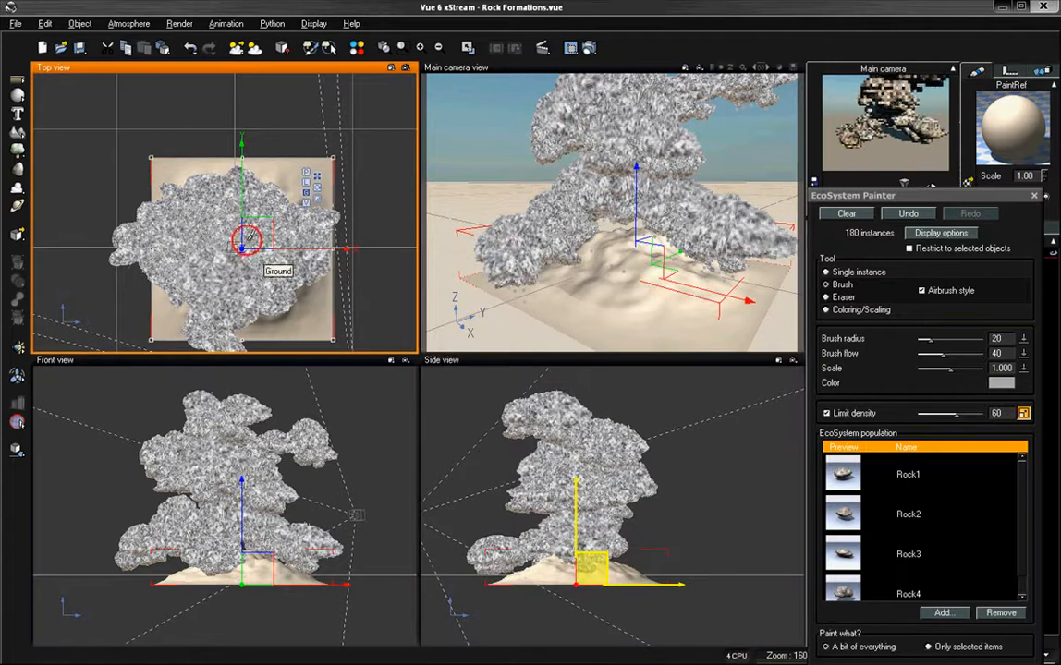
{"action": "left_click_drag", "start_coordinate": [244, 244], "coordinate": [225, 213]}
Shift the PaintRef terrain forward and up to the ground line, painting more rocks on the front of the base
{"action": "left_click_drag", "start_coordinate": [577, 582], "coordinate": [567, 582]}
{"action": "mouse_move", "coordinate": [204, 261]}
{"action": "left_mouse_down"}
{"action": "mouse_move", "coordinate": [182, 298]}
{"action": "mouse_move", "coordinate": [268, 292]}
{"action": "left_mouse_up"}
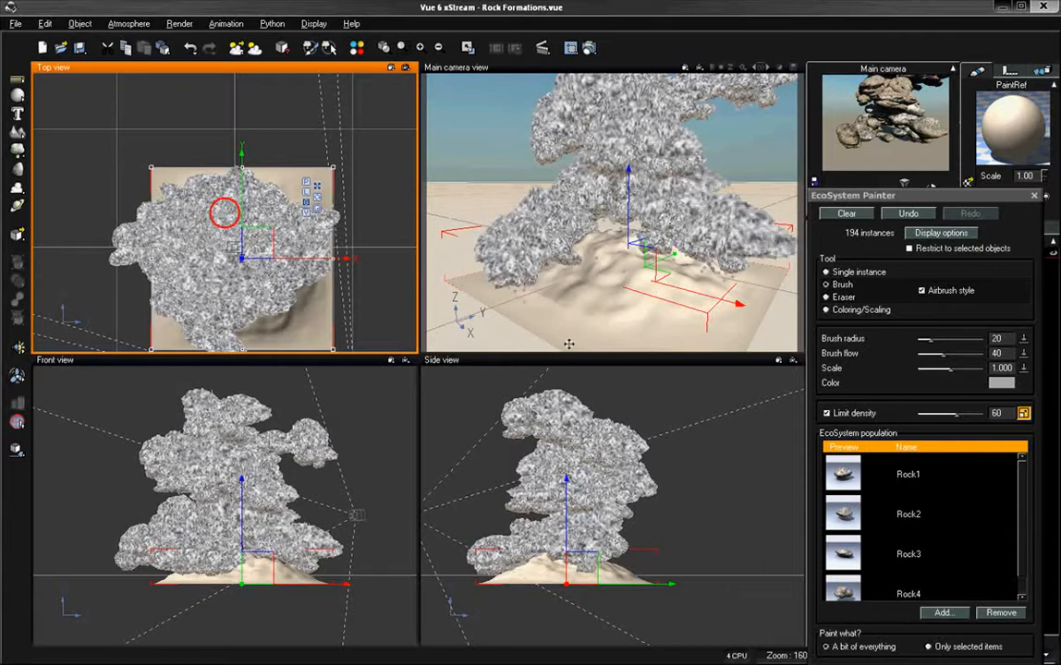
{"action": "left_click", "coordinate": [561, 552]}
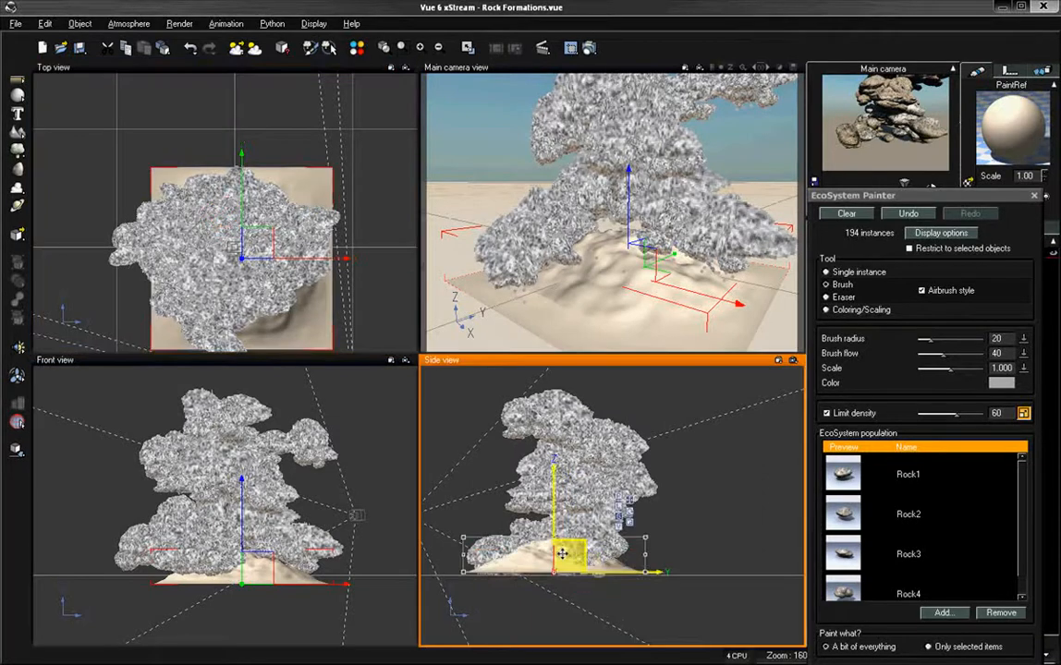
{"action": "left_click", "coordinate": [256, 310]}
{"action": "left_click_drag", "start_coordinate": [256, 310], "coordinate": [220, 269]}
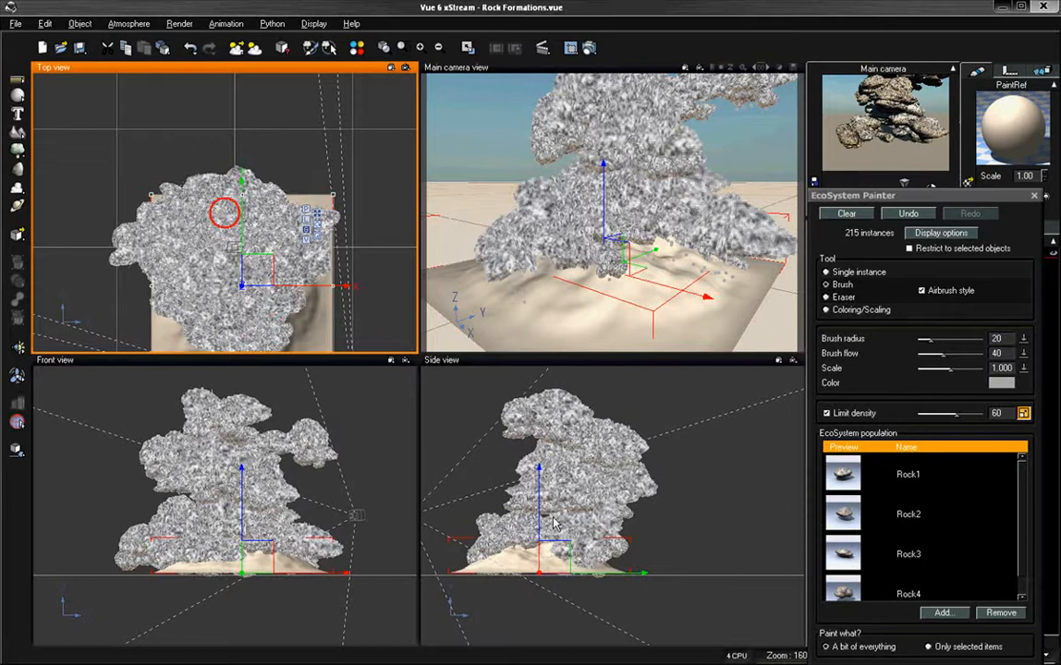
Raise the PaintRef terrain into the upper half of the formation and paint rocks over its exposed front right area
{"action": "left_click_drag", "start_coordinate": [545, 465], "coordinate": [559, 525]}
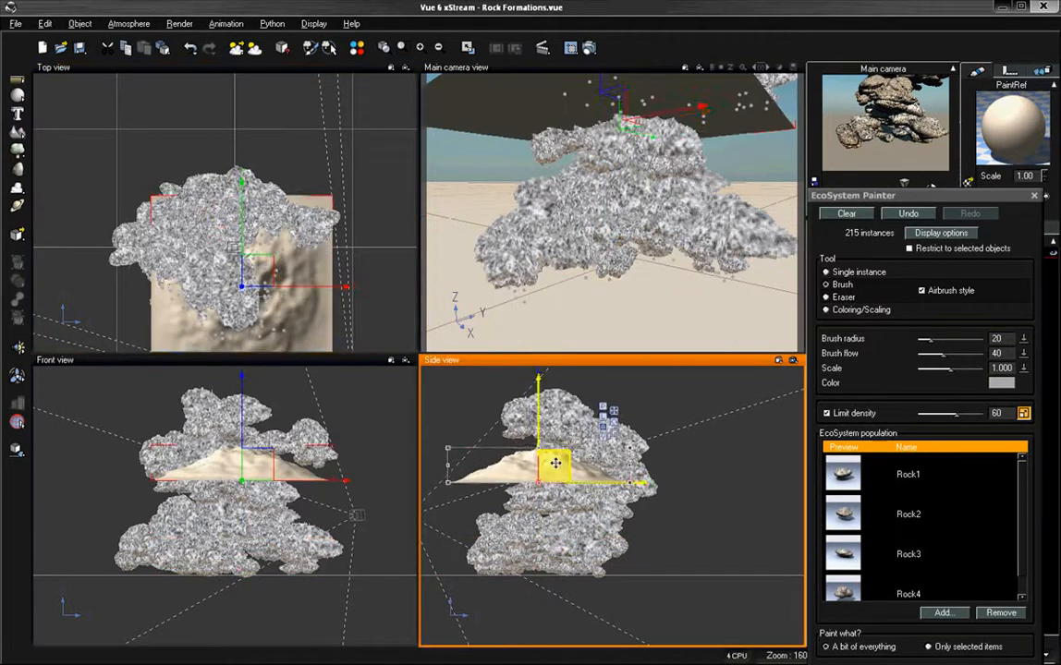
{"action": "left_click", "coordinate": [277, 275]}
{"action": "left_click_drag", "start_coordinate": [277, 275], "coordinate": [274, 298]}
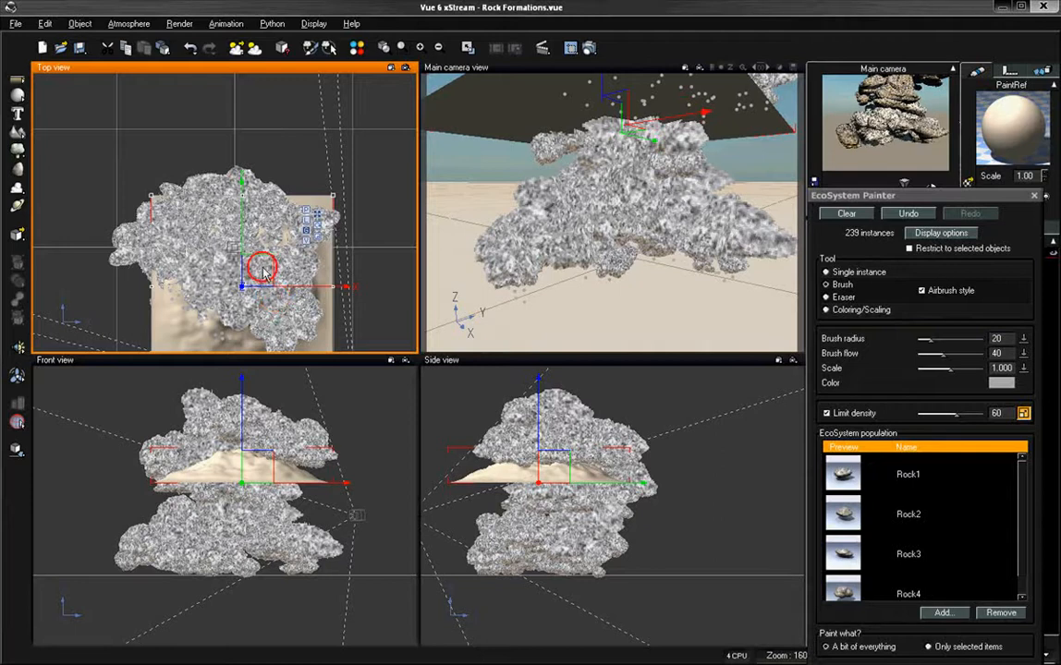
Move the PaintRef terrain up and left to the top of the formation and paint an overhanging cluster of rocks
{"action": "left_click_drag", "start_coordinate": [258, 473], "coordinate": [204, 427]}
{"action": "mouse_move", "coordinate": [196, 270]}
{"action": "left_mouse_down"}
{"action": "mouse_move", "coordinate": [135, 274]}
{"action": "mouse_move", "coordinate": [177, 280]}
{"action": "mouse_move", "coordinate": [238, 344]}
{"action": "left_mouse_up"}
{"action": "left_click", "coordinate": [256, 456]}
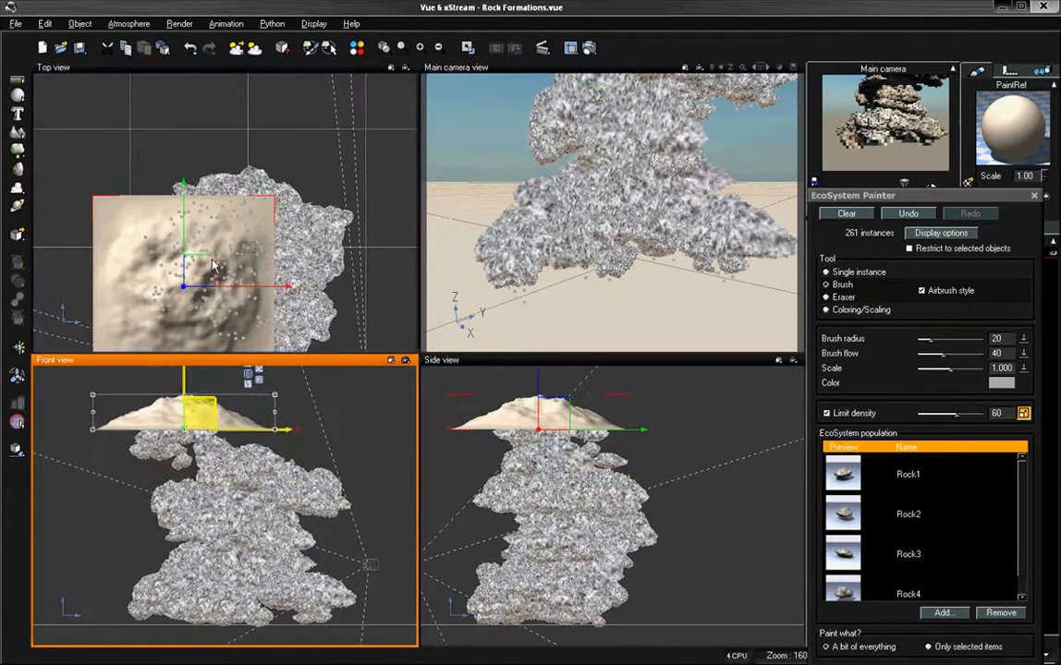
{"action": "left_click", "coordinate": [195, 197]}
{"action": "mouse_move", "coordinate": [190, 231]}
{"action": "left_mouse_down"}
{"action": "mouse_move", "coordinate": [159, 307]}
{"action": "mouse_move", "coordinate": [197, 308]}
{"action": "mouse_move", "coordinate": [190, 273]}
{"action": "mouse_move", "coordinate": [223, 212]}
{"action": "left_mouse_up"}
Lower the PaintRef terrain in stages below the overhang, paint supporting rocks at each height, and pull the main camera back
{"action": "mouse_move", "coordinate": [190, 414]}
{"action": "left_mouse_down"}
{"action": "mouse_move", "coordinate": [213, 443]}
{"action": "mouse_move", "coordinate": [206, 447]}
{"action": "left_mouse_up"}
{"action": "left_click", "coordinate": [224, 292]}
{"action": "left_click_drag", "start_coordinate": [225, 292], "coordinate": [229, 300]}
{"action": "left_click_drag", "start_coordinate": [208, 439], "coordinate": [179, 487]}
{"action": "left_click_drag", "start_coordinate": [218, 207], "coordinate": [224, 214]}
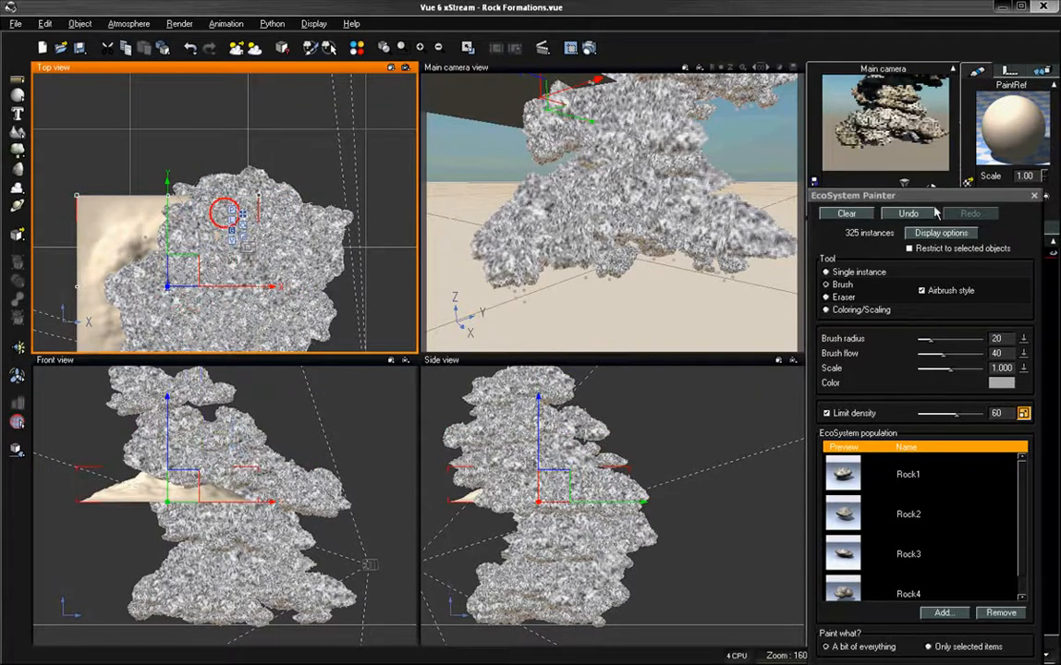
{"action": "mouse_move", "coordinate": [918, 200]}
{"action": "left_mouse_down"}
{"action": "mouse_move", "coordinate": [919, 231]}
{"action": "mouse_move", "coordinate": [927, 220]}
{"action": "mouse_move", "coordinate": [914, 228]}
{"action": "mouse_move", "coordinate": [903, 207]}
{"action": "mouse_move", "coordinate": [887, 205]}
{"action": "mouse_move", "coordinate": [922, 190]}
{"action": "left_mouse_up"}
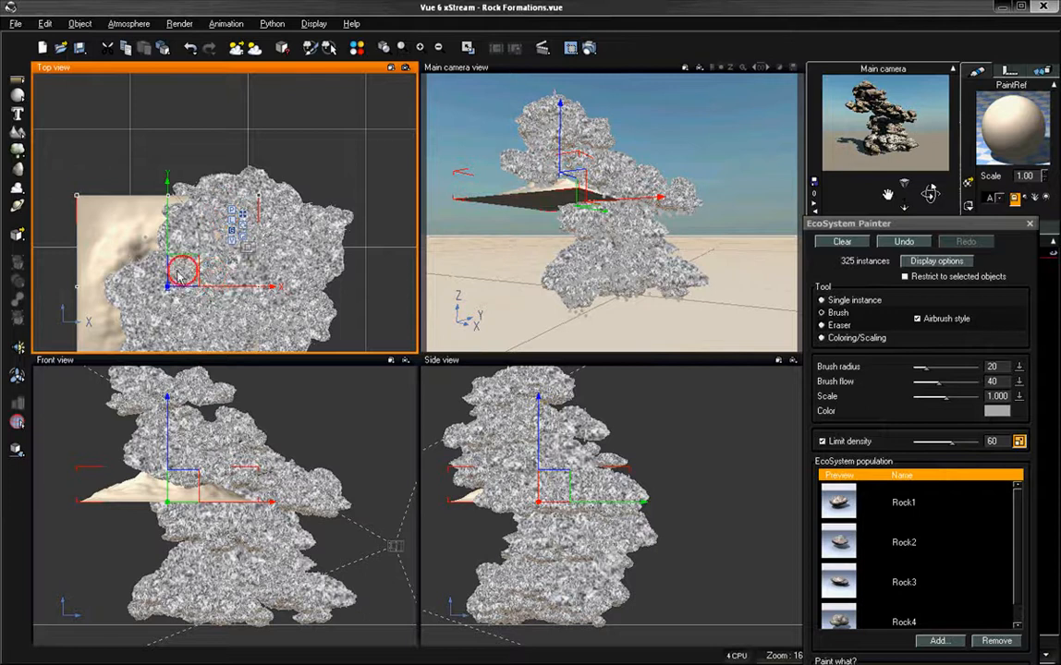
Shift the PaintRef terrain right and back within the upper formation and paint rocks to fill out its rear side
{"action": "left_click_drag", "start_coordinate": [178, 485], "coordinate": [225, 433]}
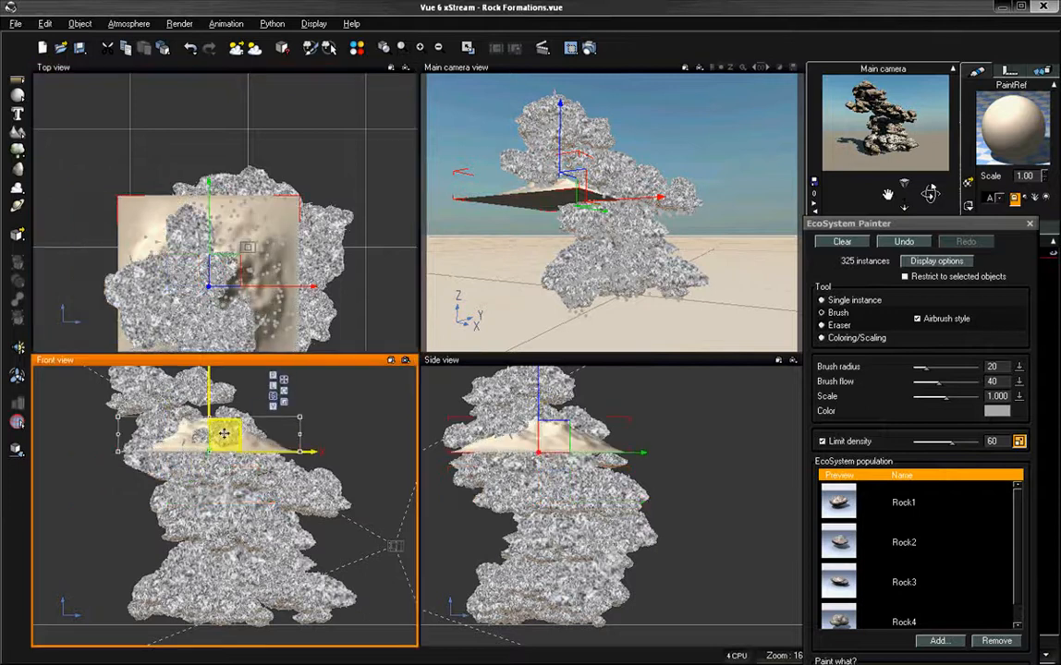
{"action": "mouse_move", "coordinate": [551, 436]}
{"action": "left_mouse_down"}
{"action": "mouse_move", "coordinate": [569, 466]}
{"action": "mouse_move", "coordinate": [568, 458]}
{"action": "left_mouse_up"}
{"action": "left_click", "coordinate": [247, 246]}
{"action": "left_click", "coordinate": [247, 245]}
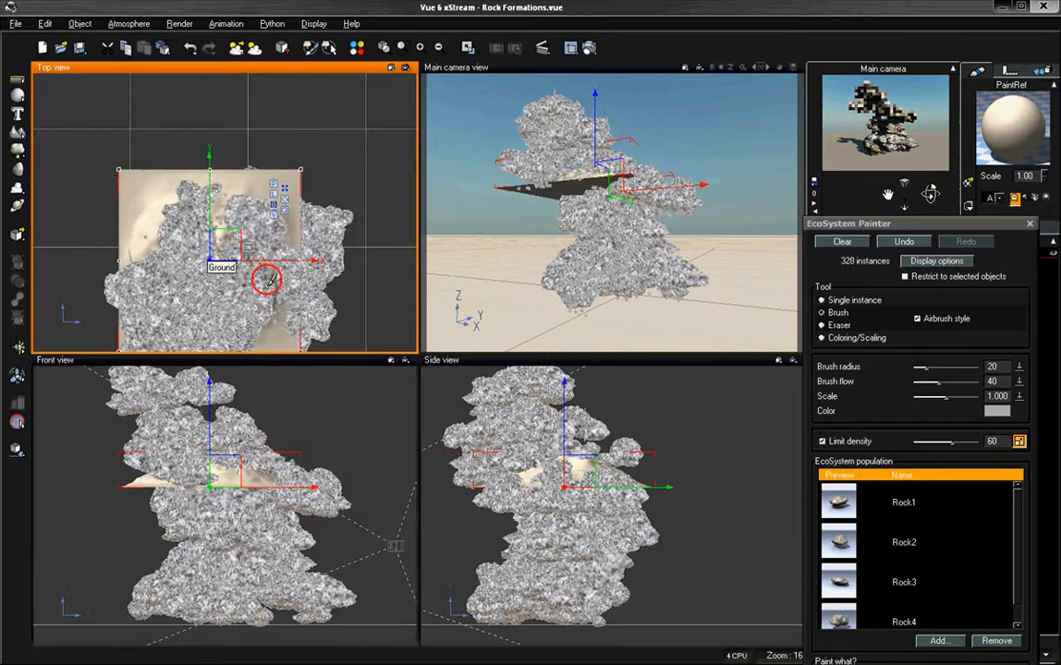
{"action": "left_click", "coordinate": [294, 308]}
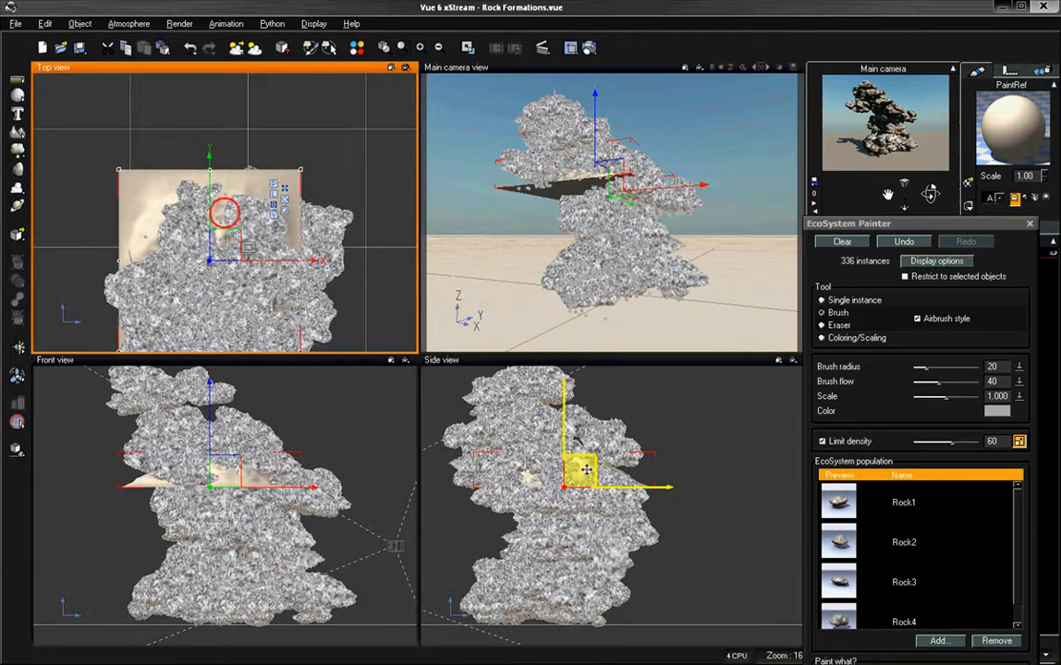
Move the PaintRef terrain forward into the lower formation and then up to the upper half, painting rocks over its exposed front at each height
{"action": "left_click_drag", "start_coordinate": [561, 486], "coordinate": [547, 540]}
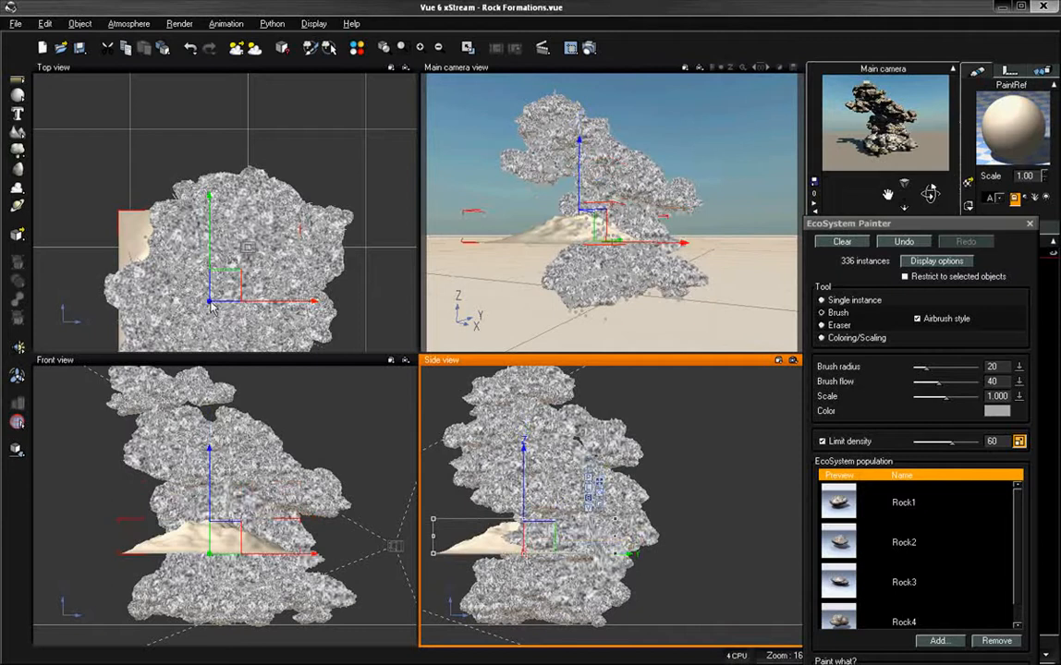
{"action": "left_click", "coordinate": [138, 240]}
{"action": "mouse_move", "coordinate": [138, 239]}
{"action": "left_mouse_down"}
{"action": "mouse_move", "coordinate": [147, 251]}
{"action": "mouse_move", "coordinate": [303, 286]}
{"action": "mouse_move", "coordinate": [289, 276]}
{"action": "mouse_move", "coordinate": [291, 289]}
{"action": "mouse_move", "coordinate": [286, 237]}
{"action": "mouse_move", "coordinate": [166, 303]}
{"action": "mouse_move", "coordinate": [221, 294]}
{"action": "mouse_move", "coordinate": [291, 307]}
{"action": "mouse_move", "coordinate": [308, 332]}
{"action": "left_mouse_up"}
{"action": "left_click_drag", "start_coordinate": [611, 540], "coordinate": [571, 439]}
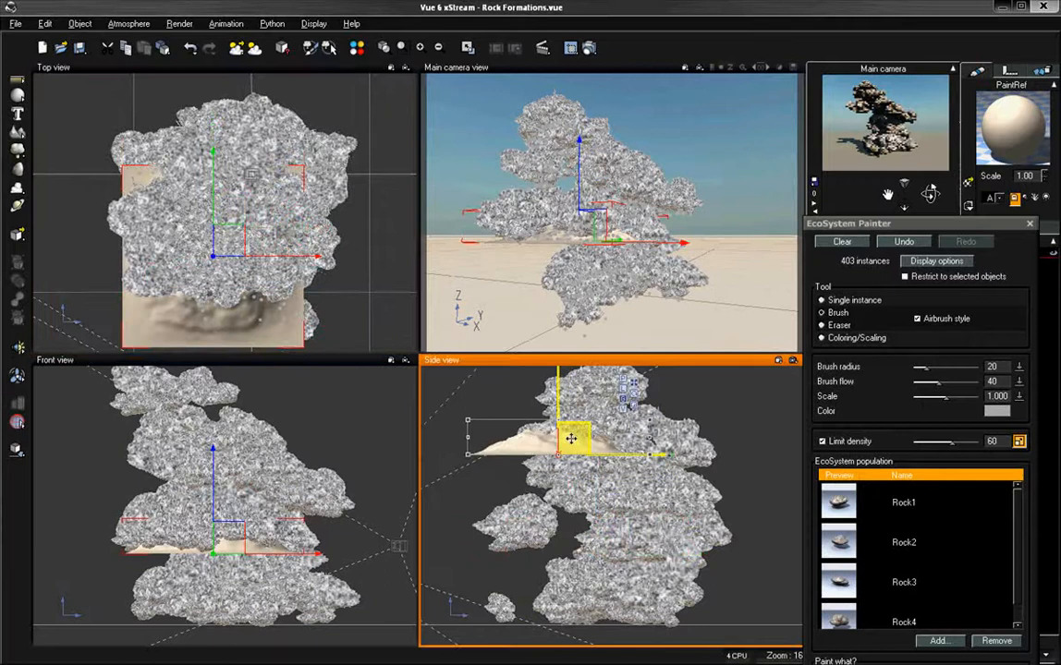
{"action": "left_click", "coordinate": [165, 244]}
{"action": "mouse_move", "coordinate": [165, 244]}
{"action": "left_mouse_down"}
{"action": "mouse_move", "coordinate": [173, 272]}
{"action": "mouse_move", "coordinate": [261, 287]}
{"action": "mouse_move", "coordinate": [312, 340]}
{"action": "left_mouse_up"}
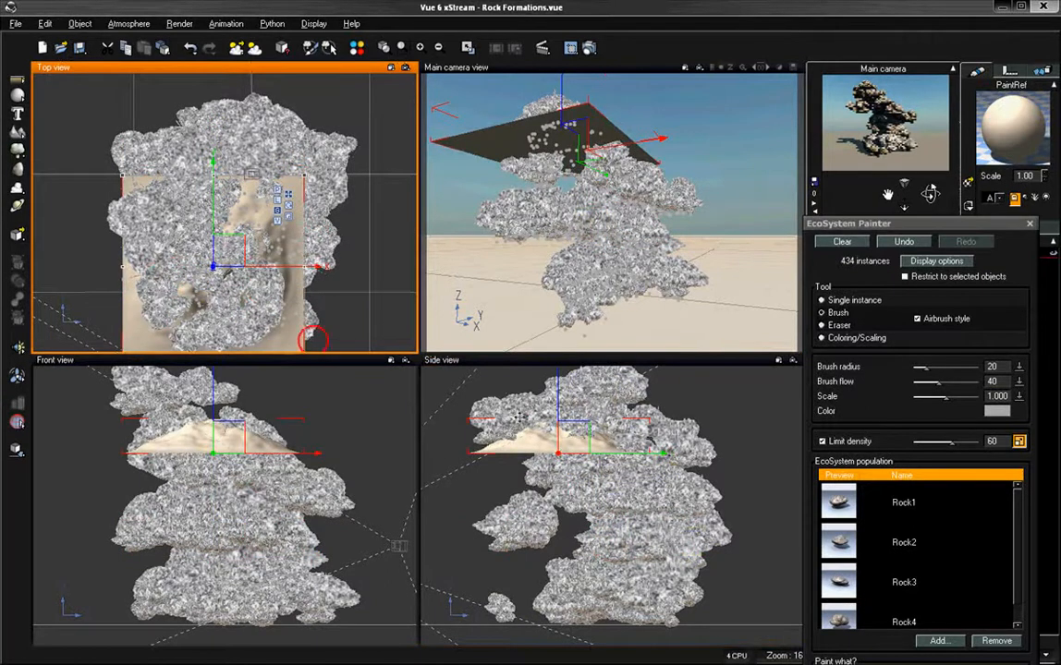
Raise the PaintRef terrain to the top of the formation, shift it slightly forward, and paint a crown of rocks over its middle and front
{"action": "left_click", "coordinate": [573, 403]}
{"action": "left_click_drag", "start_coordinate": [573, 403], "coordinate": [548, 398]}
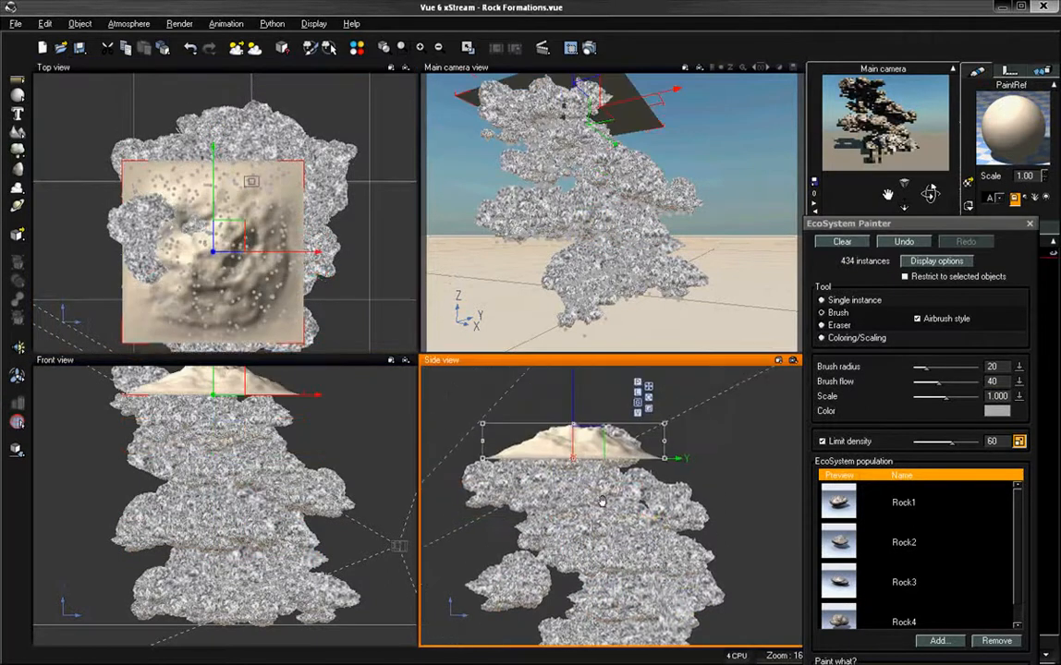
{"action": "left_click", "coordinate": [225, 216]}
{"action": "left_click", "coordinate": [198, 192]}
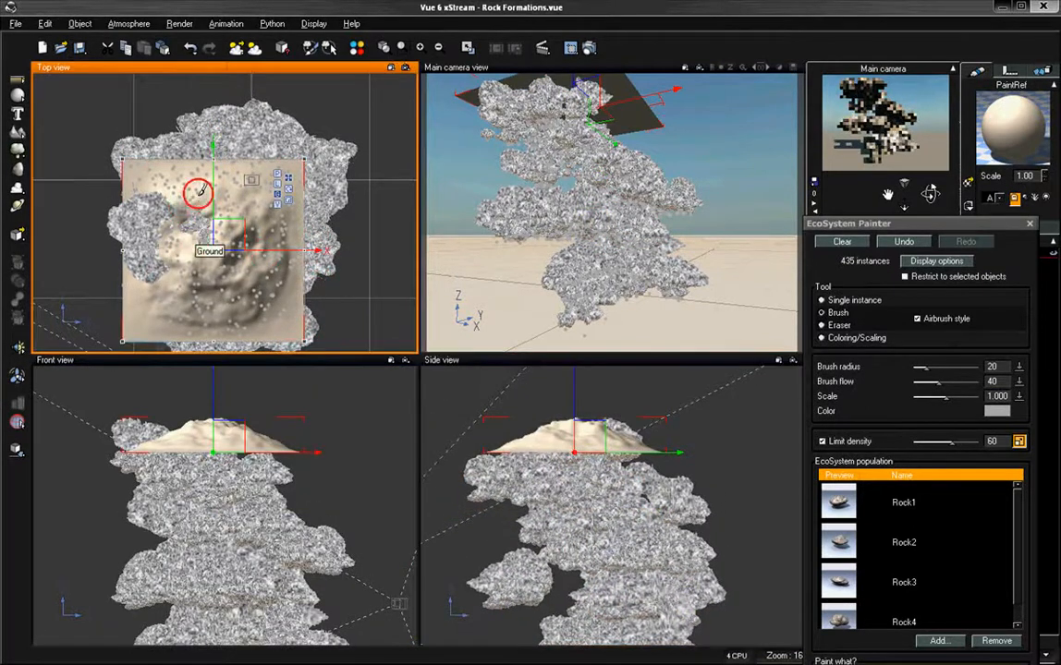
{"action": "left_click_drag", "start_coordinate": [564, 448], "coordinate": [573, 425]}
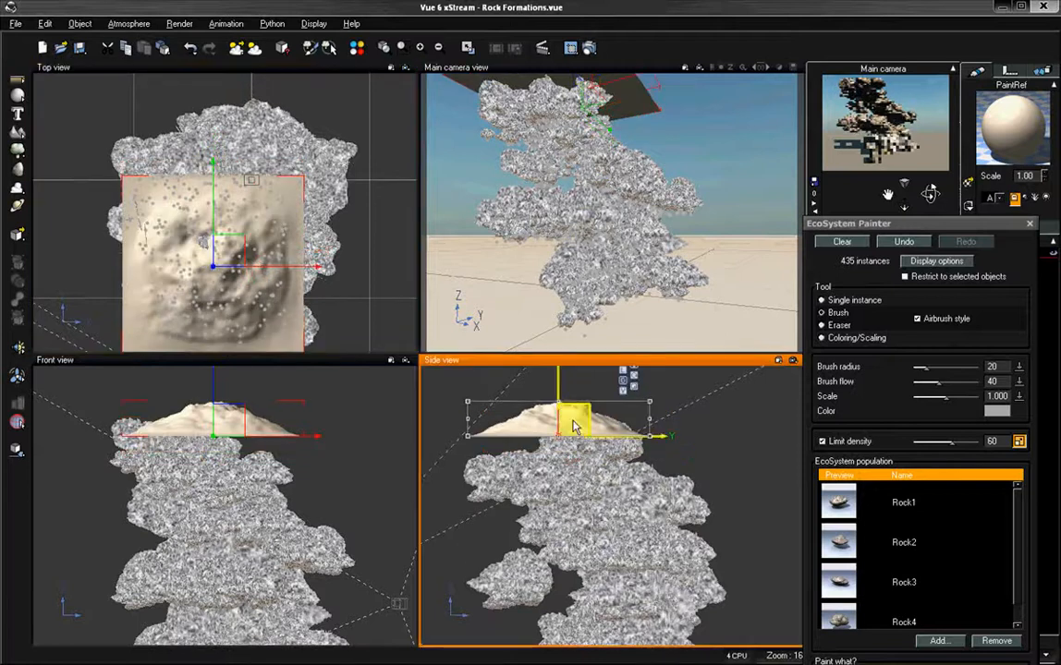
{"action": "left_click", "coordinate": [220, 203]}
{"action": "left_click_drag", "start_coordinate": [220, 205], "coordinate": [240, 213]}
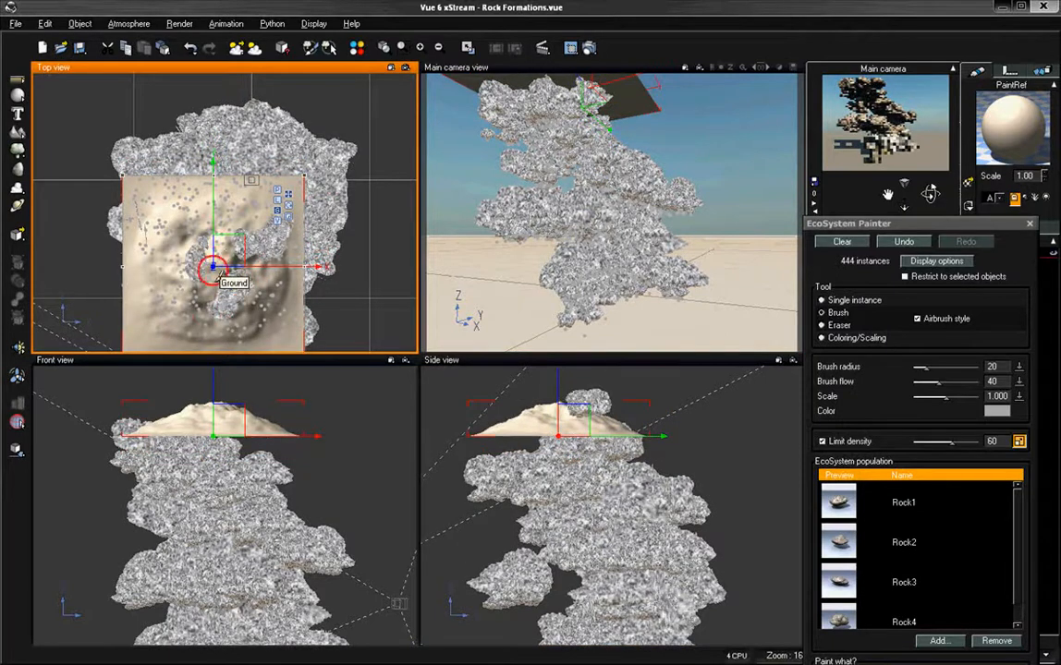
{"action": "mouse_move", "coordinate": [218, 274]}
{"action": "left_mouse_down"}
{"action": "mouse_move", "coordinate": [171, 246]}
{"action": "mouse_move", "coordinate": [153, 251]}
{"action": "mouse_move", "coordinate": [181, 305]}
{"action": "mouse_move", "coordinate": [172, 302]}
{"action": "mouse_move", "coordinate": [189, 305]}
{"action": "mouse_move", "coordinate": [178, 308]}
{"action": "mouse_move", "coordinate": [194, 300]}
{"action": "mouse_move", "coordinate": [226, 217]}
{"action": "left_mouse_up"}
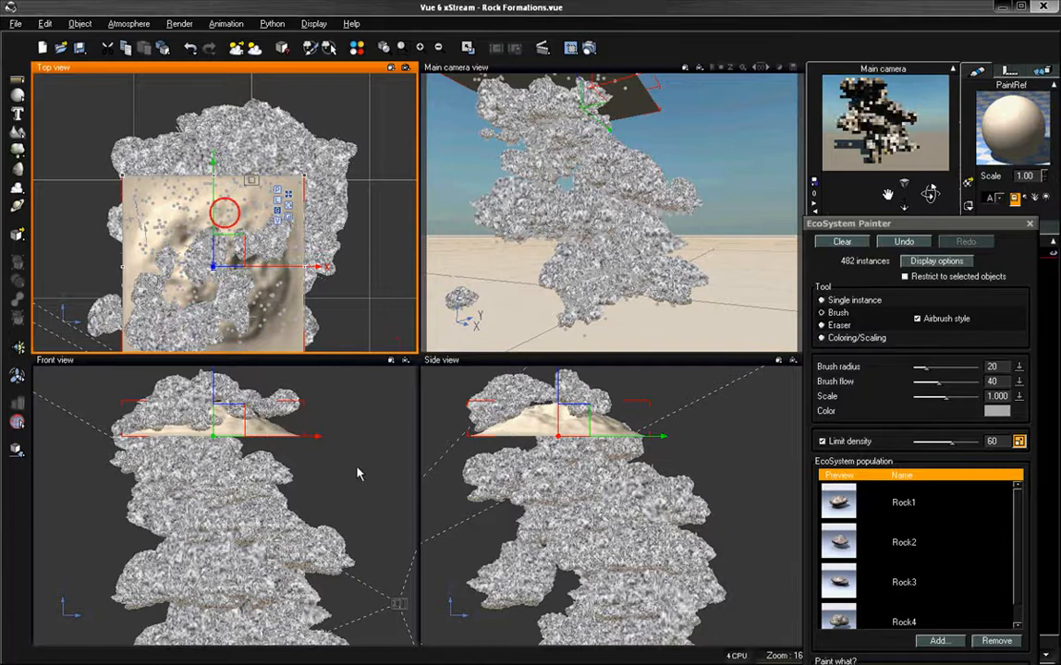
Lower the PaintRef terrain slightly beneath the crown and paint rocks to fill the gap toward the front
{"action": "mouse_move", "coordinate": [538, 436]}
{"action": "left_mouse_down"}
{"action": "mouse_move", "coordinate": [574, 534]}
{"action": "mouse_move", "coordinate": [580, 454]}
{"action": "left_mouse_up"}
{"action": "left_click", "coordinate": [203, 285]}
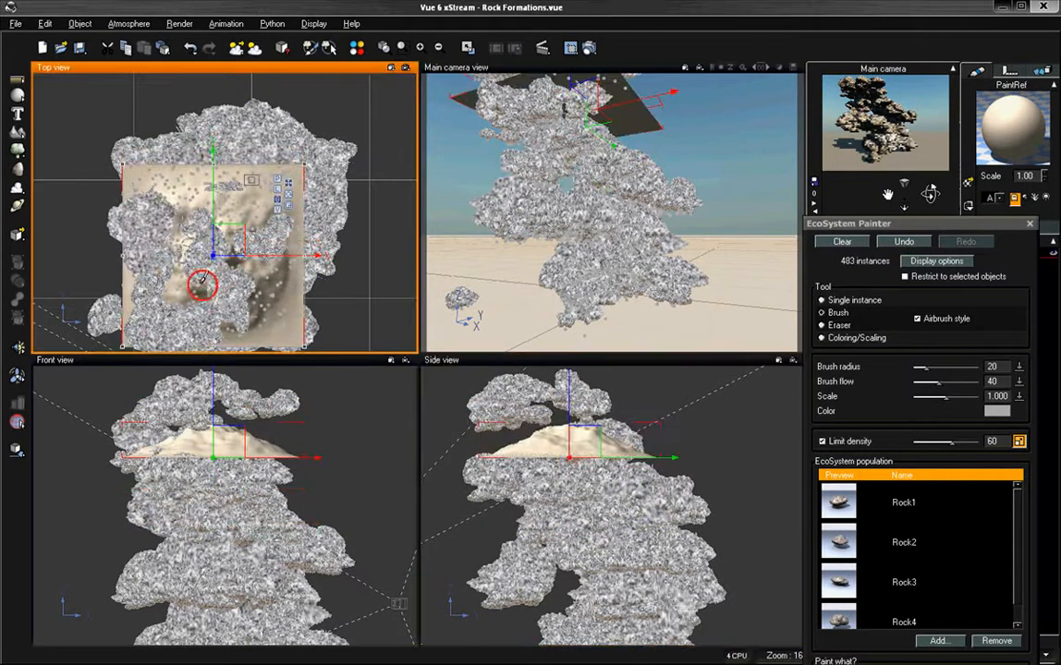
{"action": "mouse_move", "coordinate": [202, 284]}
{"action": "left_mouse_down"}
{"action": "mouse_move", "coordinate": [170, 288]}
{"action": "mouse_move", "coordinate": [231, 304]}
{"action": "mouse_move", "coordinate": [220, 307]}
{"action": "mouse_move", "coordinate": [245, 257]}
{"action": "left_mouse_up"}
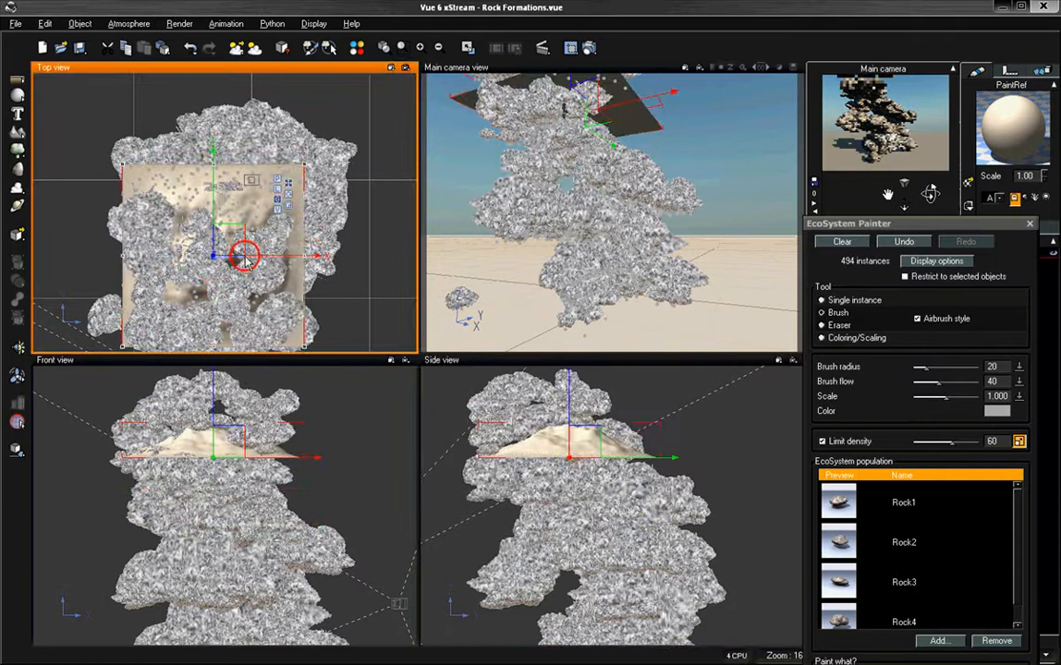
Lower the PaintRef terrain through the lower formation to just above the ground at the front, painting rocks along its left side at each position
{"action": "mouse_move", "coordinate": [554, 443]}
{"action": "left_mouse_down"}
{"action": "mouse_move", "coordinate": [626, 518]}
{"action": "mouse_move", "coordinate": [626, 434]}
{"action": "left_mouse_up"}
{"action": "left_click_drag", "start_coordinate": [134, 245], "coordinate": [125, 289]}
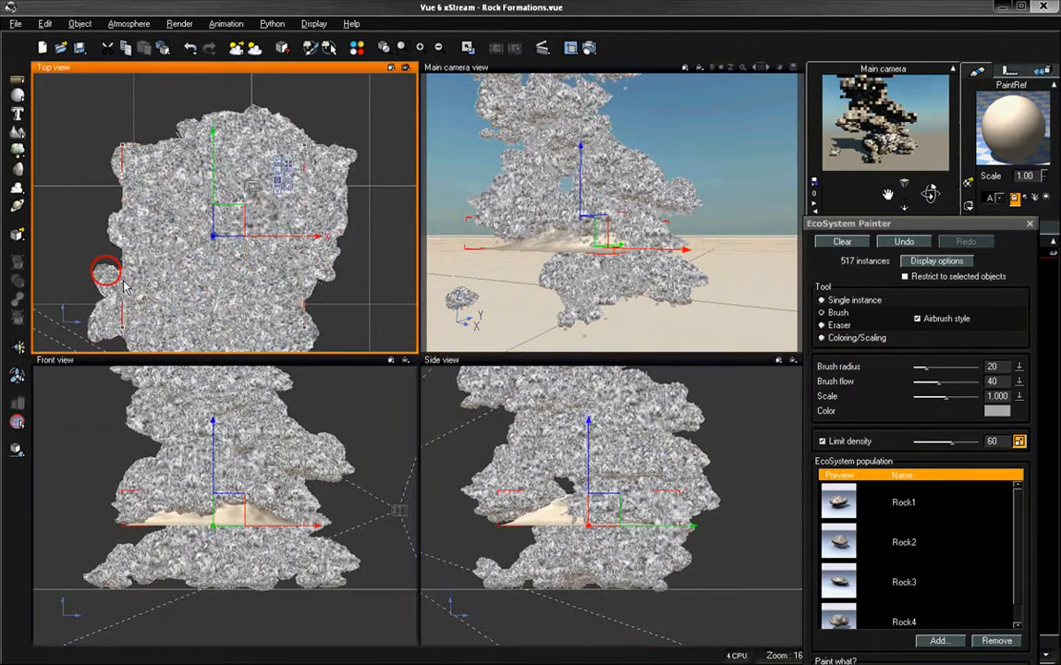
{"action": "left_click_drag", "start_coordinate": [601, 508], "coordinate": [554, 538]}
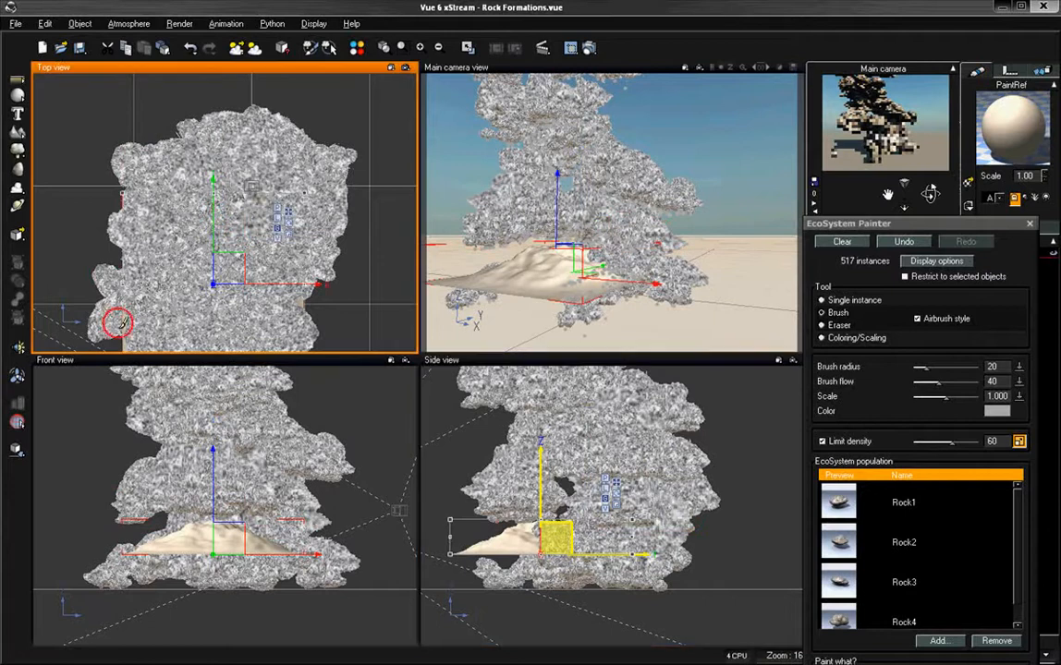
{"action": "mouse_move", "coordinate": [117, 322]}
{"action": "left_mouse_down"}
{"action": "mouse_move", "coordinate": [156, 291]}
{"action": "mouse_move", "coordinate": [244, 319]}
{"action": "mouse_move", "coordinate": [225, 208]}
{"action": "left_mouse_up"}
Raise the PaintRef terrain to the rear of the formation's top and paint rocks over its back and right side
{"action": "mouse_move", "coordinate": [555, 536]}
{"action": "left_mouse_down"}
{"action": "mouse_move", "coordinate": [687, 413]}
{"action": "mouse_move", "coordinate": [691, 453]}
{"action": "mouse_move", "coordinate": [673, 515]}
{"action": "mouse_move", "coordinate": [668, 524]}
{"action": "mouse_move", "coordinate": [616, 425]}
{"action": "left_mouse_up"}
{"action": "mouse_move", "coordinate": [259, 213]}
{"action": "left_mouse_down"}
{"action": "mouse_move", "coordinate": [241, 237]}
{"action": "mouse_move", "coordinate": [185, 231]}
{"action": "mouse_move", "coordinate": [194, 189]}
{"action": "mouse_move", "coordinate": [299, 214]}
{"action": "mouse_move", "coordinate": [142, 178]}
{"action": "mouse_move", "coordinate": [291, 205]}
{"action": "left_mouse_up"}
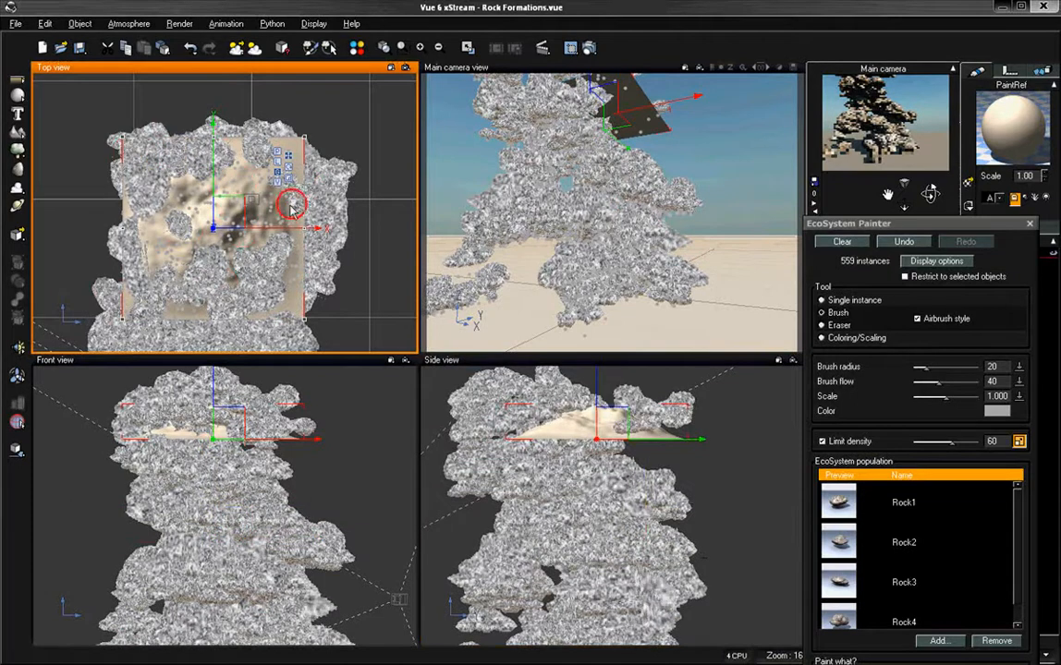
Move the PaintRef terrain below the ground plane under the formation and reframe the main camera to fit the whole rock tower
{"action": "left_click_drag", "start_coordinate": [665, 534], "coordinate": [686, 511]}
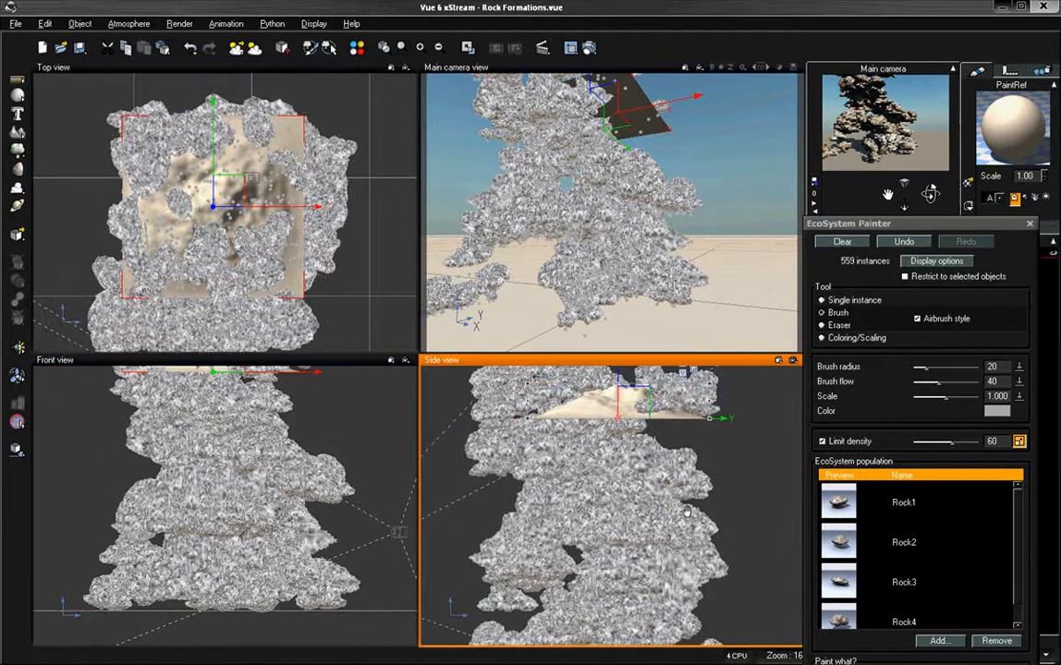
{"action": "scroll", "coordinate": [663, 476], "scroll_direction": "down", "scroll_amount": 3}
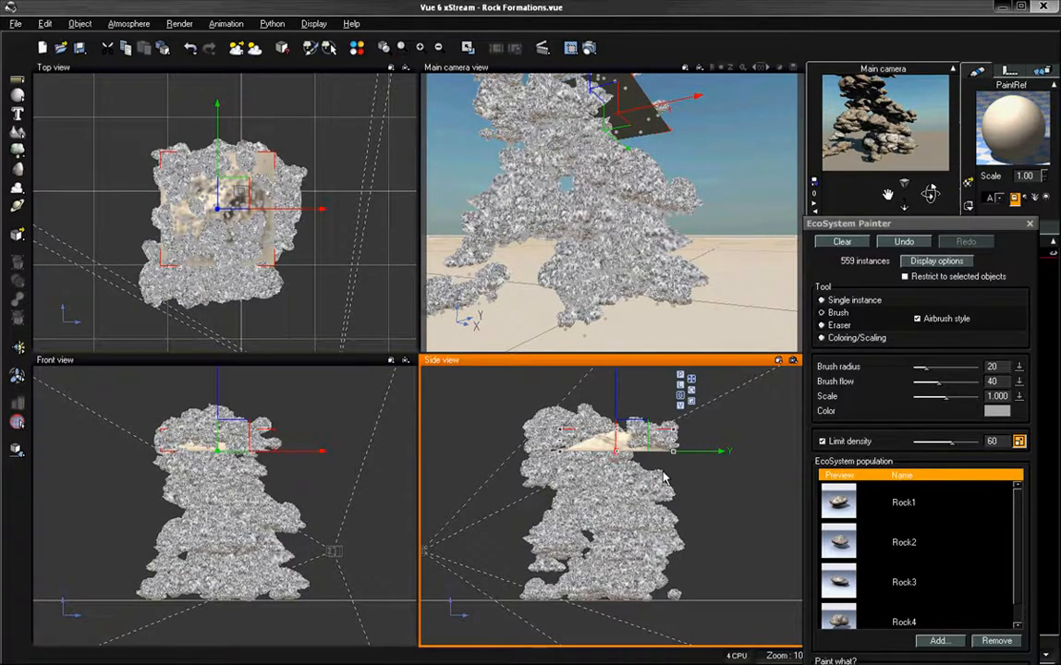
{"action": "left_click_drag", "start_coordinate": [614, 404], "coordinate": [624, 589]}
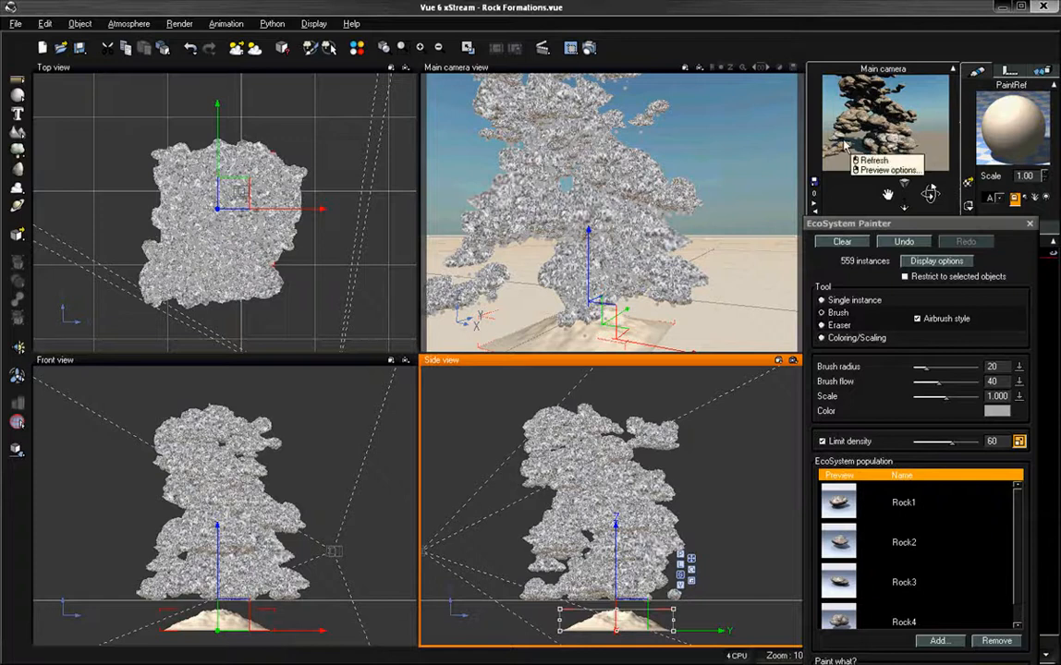
{"action": "left_click_drag", "start_coordinate": [930, 193], "coordinate": [930, 204]}
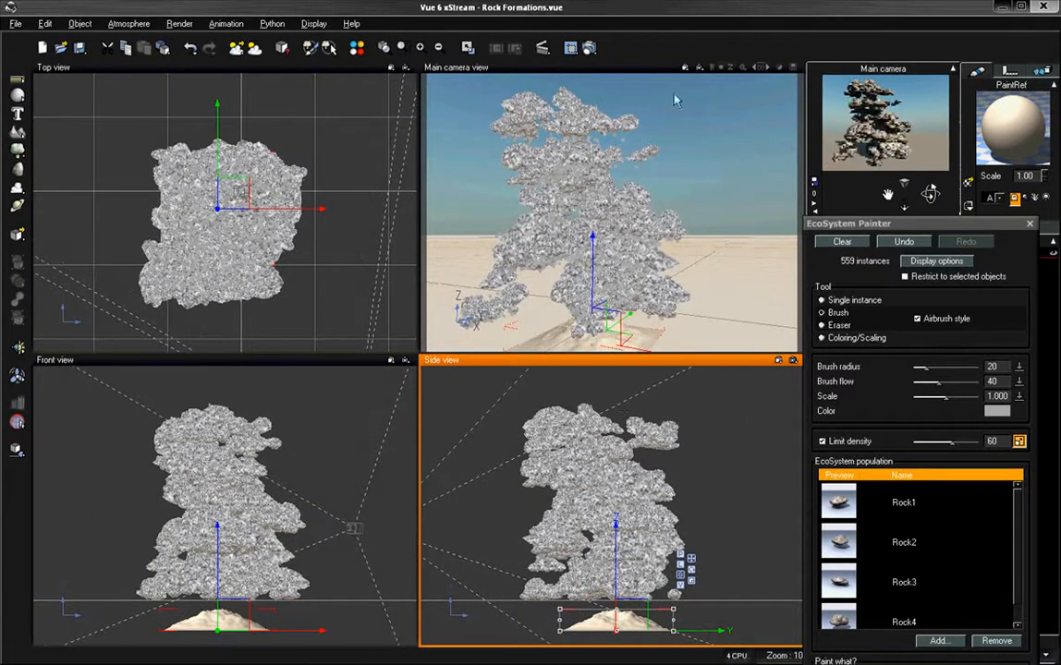
Render the scene to screen with the Final quality preset at 800x600
{"action": "left_click", "coordinate": [588, 48]}
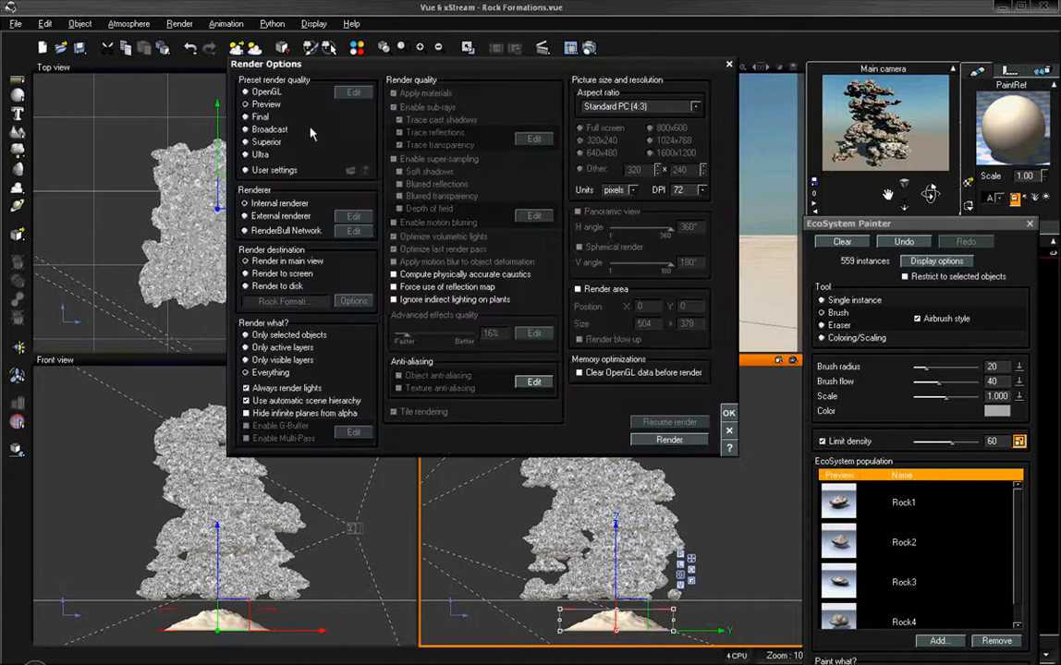
{"action": "left_click", "coordinate": [272, 118]}
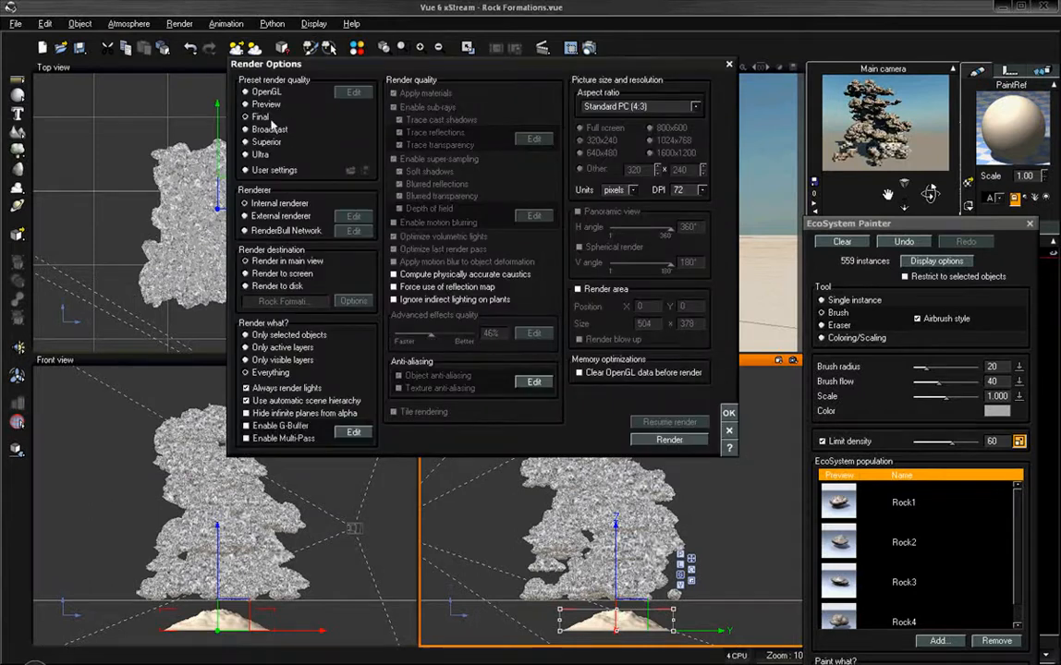
{"action": "left_click", "coordinate": [292, 275]}
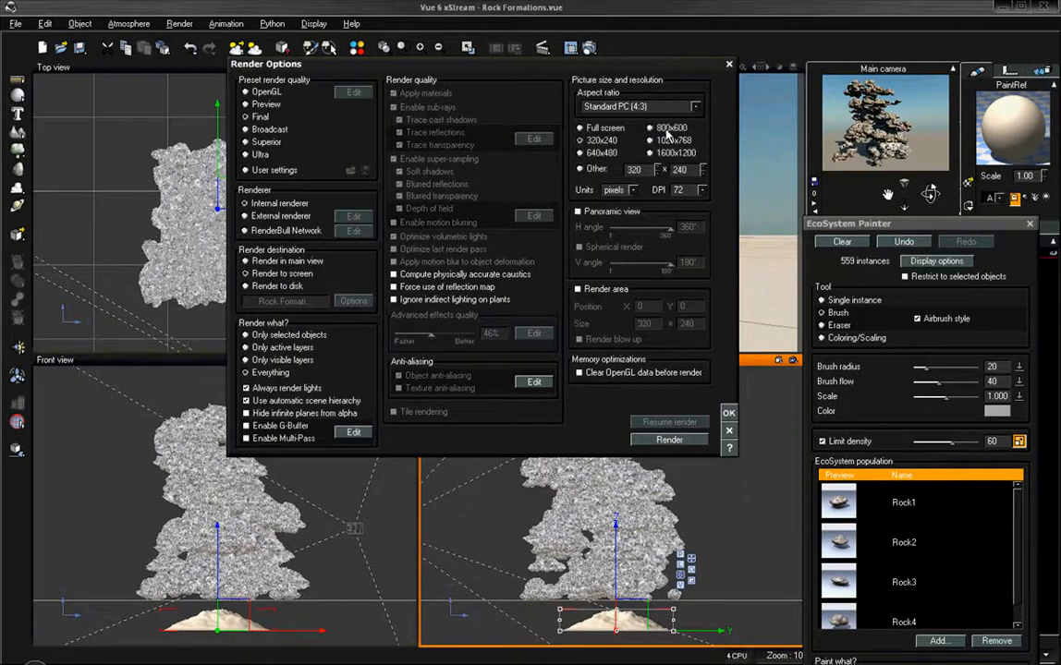
{"action": "left_click", "coordinate": [669, 440]}
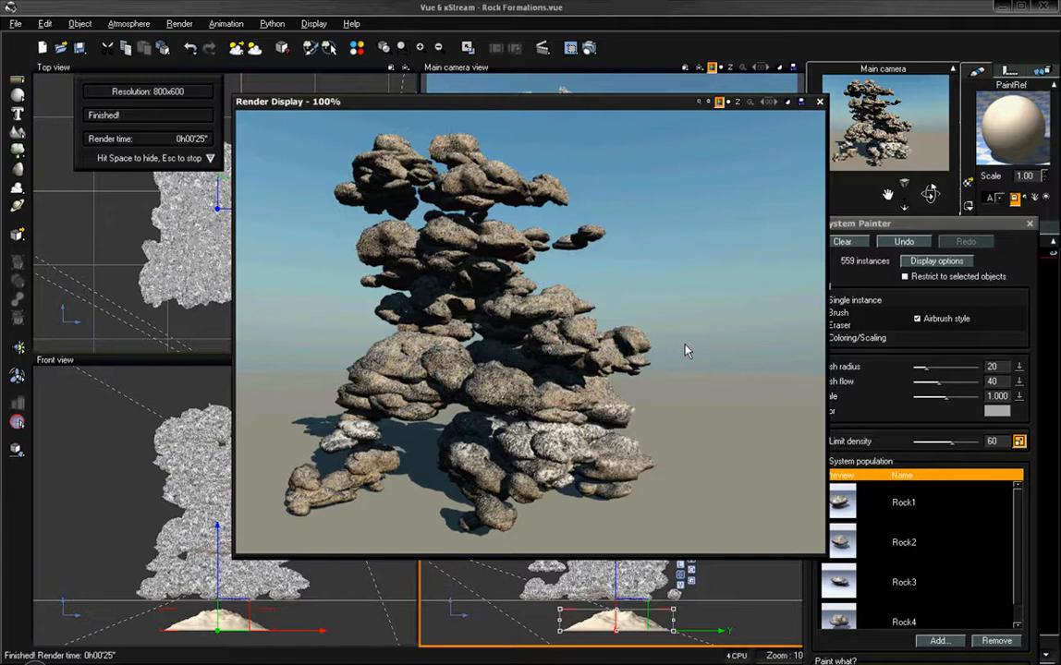
Enlarge the finished render to 200%, examine the rock detail across the whole formation, and close the render display
{"action": "left_click", "coordinate": [697, 103]}
{"action": "left_click_drag", "start_coordinate": [688, 145], "coordinate": [544, 97]}
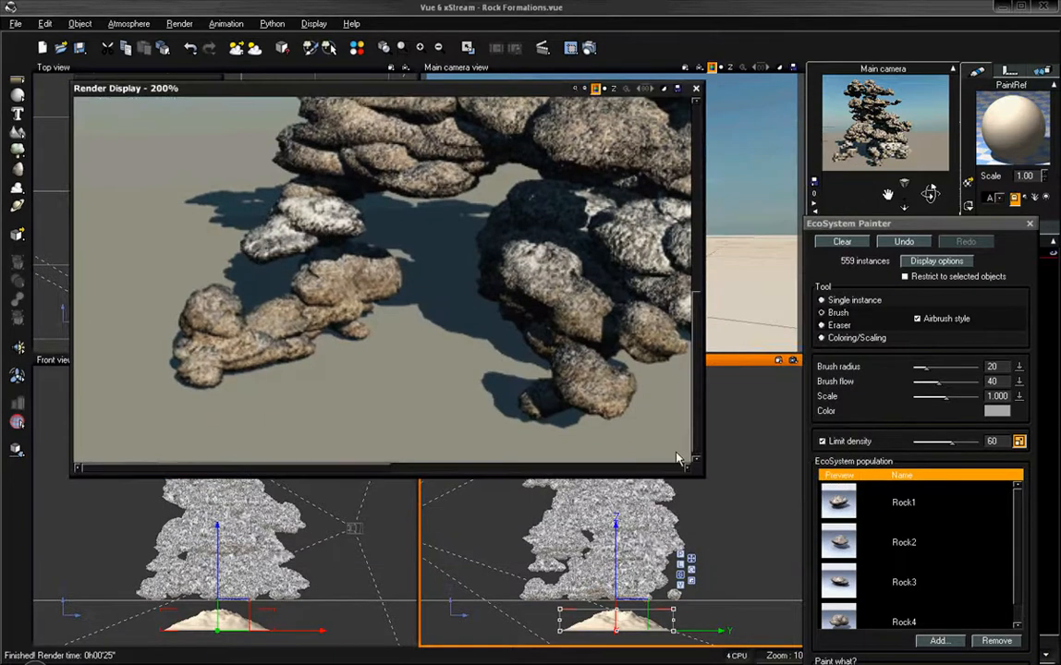
{"action": "left_click_drag", "start_coordinate": [694, 416], "coordinate": [695, 314]}
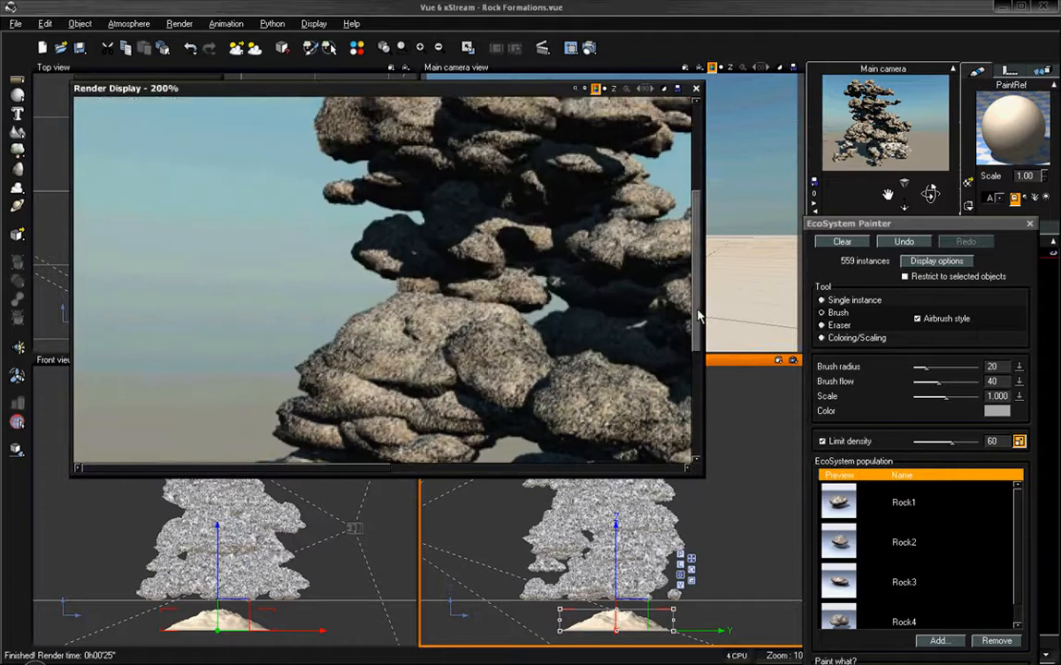
{"action": "left_click_drag", "start_coordinate": [392, 473], "coordinate": [522, 467]}
{"action": "left_click_drag", "start_coordinate": [700, 298], "coordinate": [700, 366]}
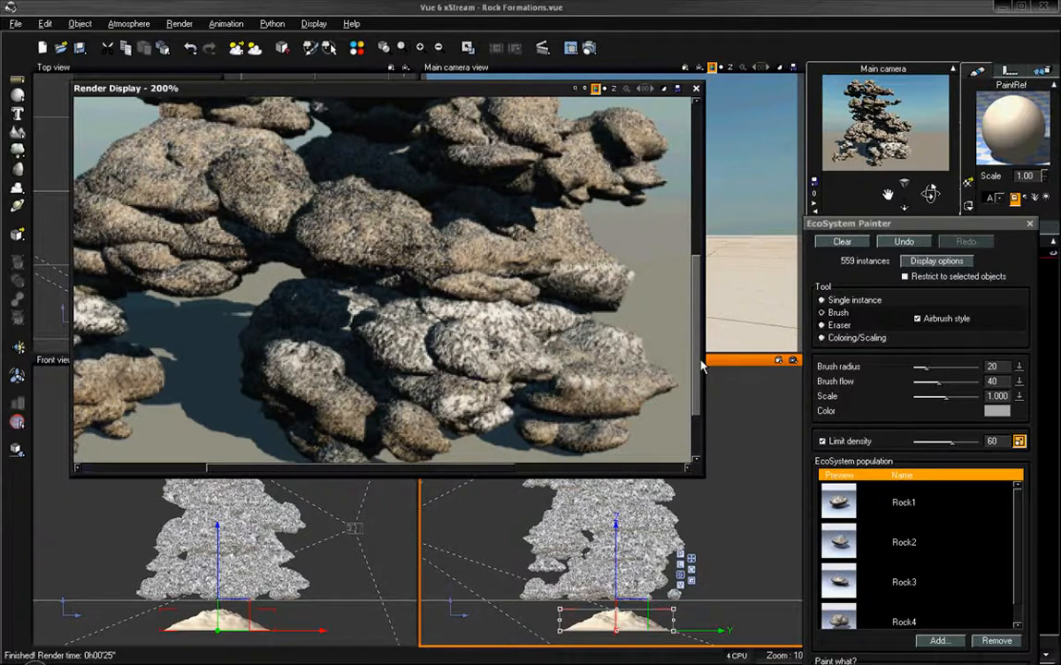
{"action": "left_click_drag", "start_coordinate": [694, 381], "coordinate": [691, 312]}
{"action": "left_click_drag", "start_coordinate": [502, 468], "coordinate": [450, 469]}
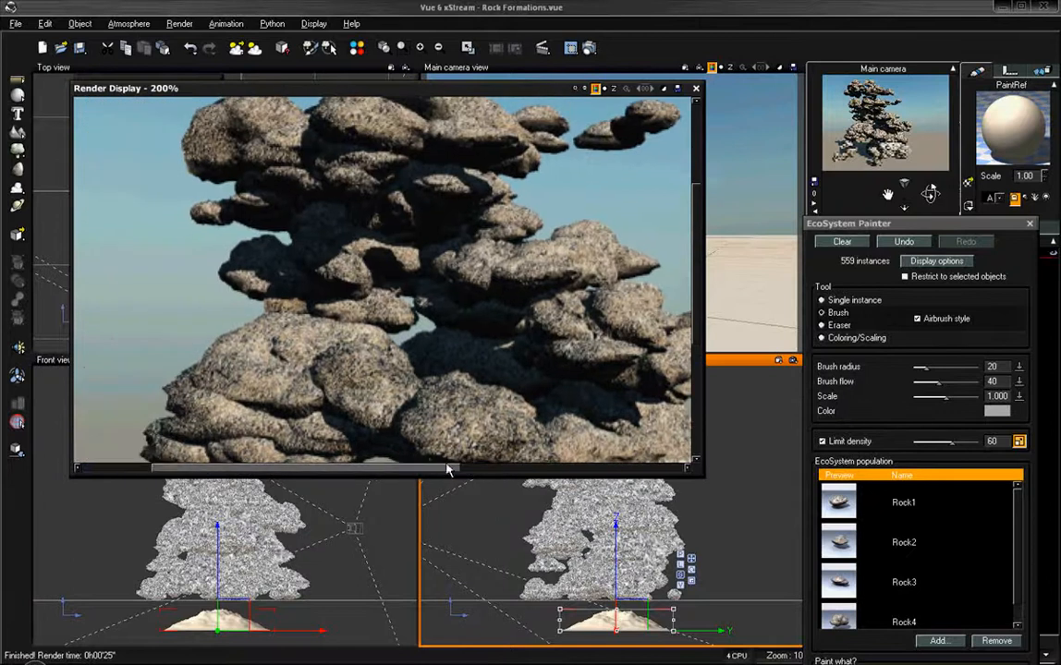
{"action": "left_click_drag", "start_coordinate": [700, 268], "coordinate": [699, 337]}
{"action": "left_click", "coordinate": [696, 89]}
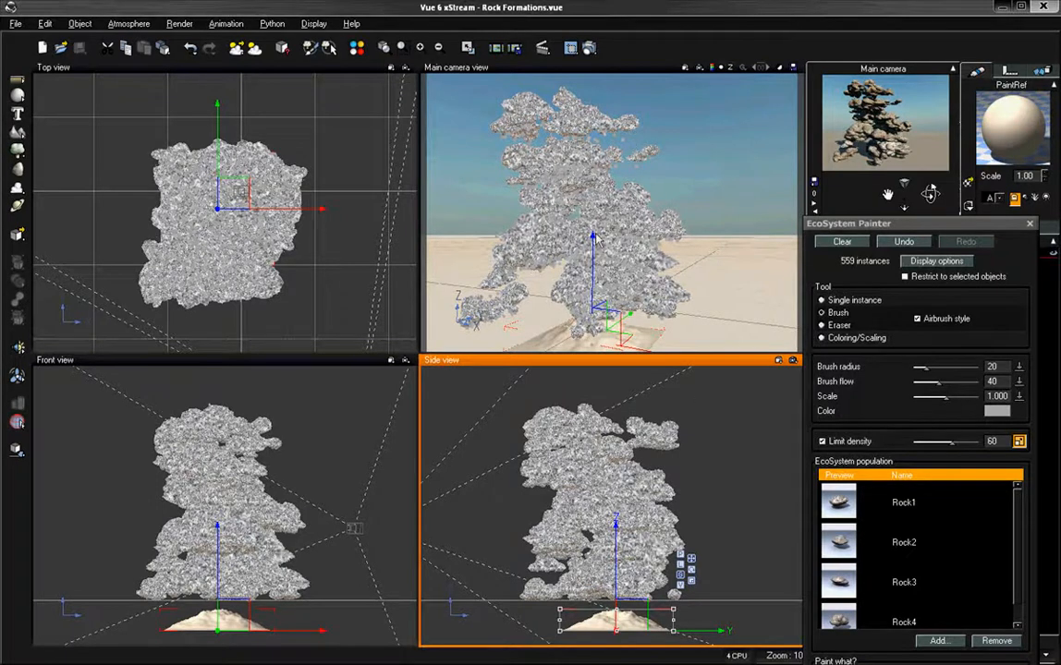
Set the EcoSystem default display quality to Smooth Shaded and close the EcoSystem Painter
{"action": "left_click", "coordinate": [931, 262]}
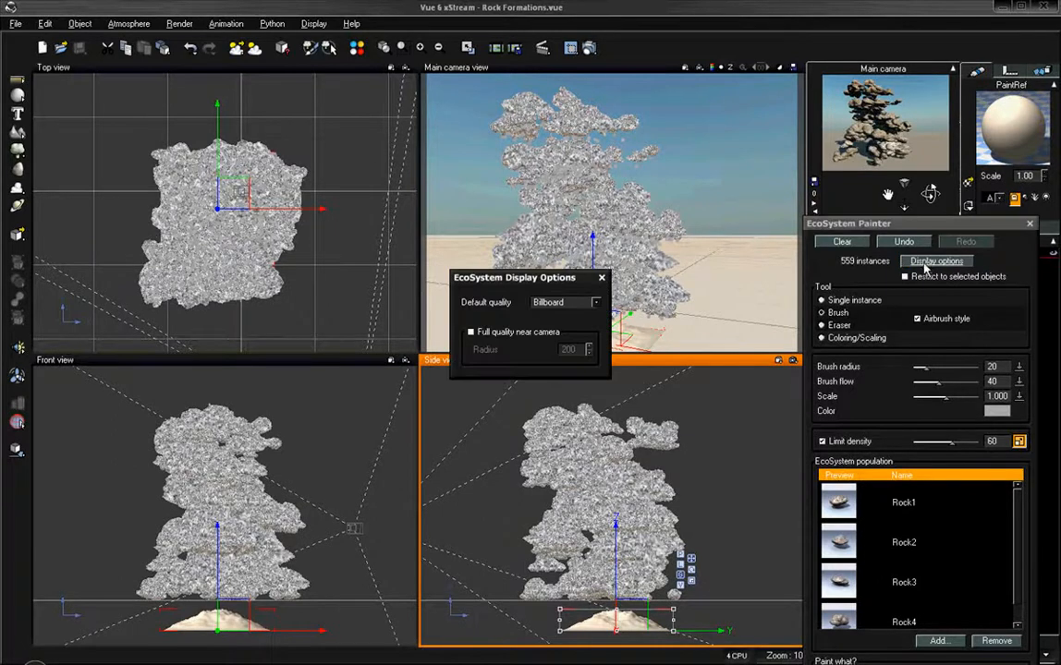
{"action": "left_click", "coordinate": [564, 302]}
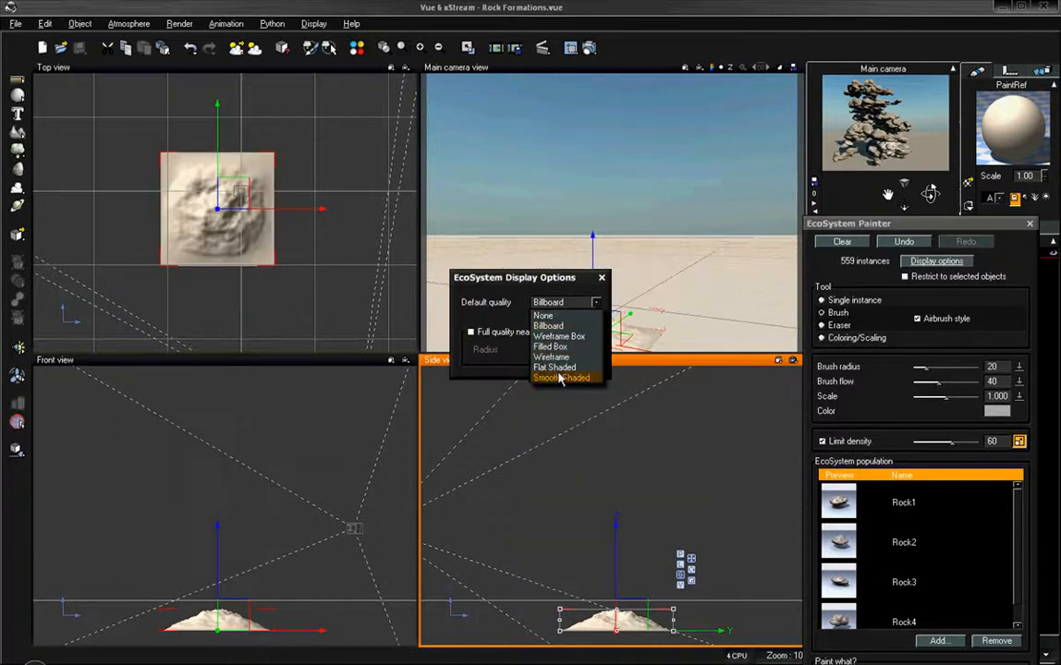
{"action": "left_click", "coordinate": [592, 447]}
{"action": "left_click", "coordinate": [602, 278]}
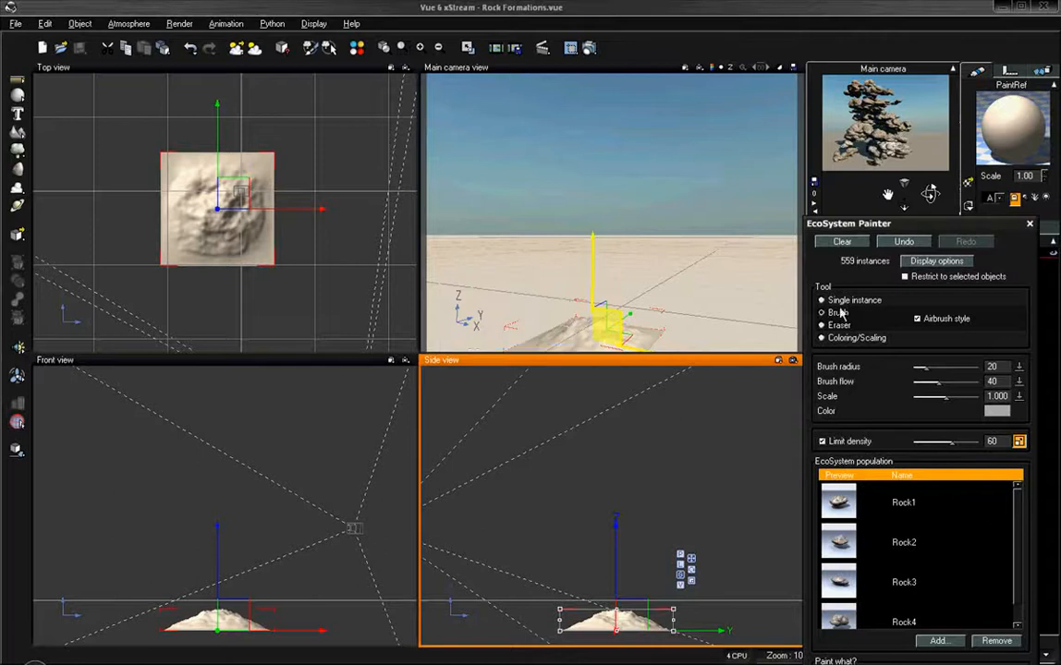
{"action": "left_click", "coordinate": [1030, 225]}
{"action": "left_click", "coordinate": [871, 367]}
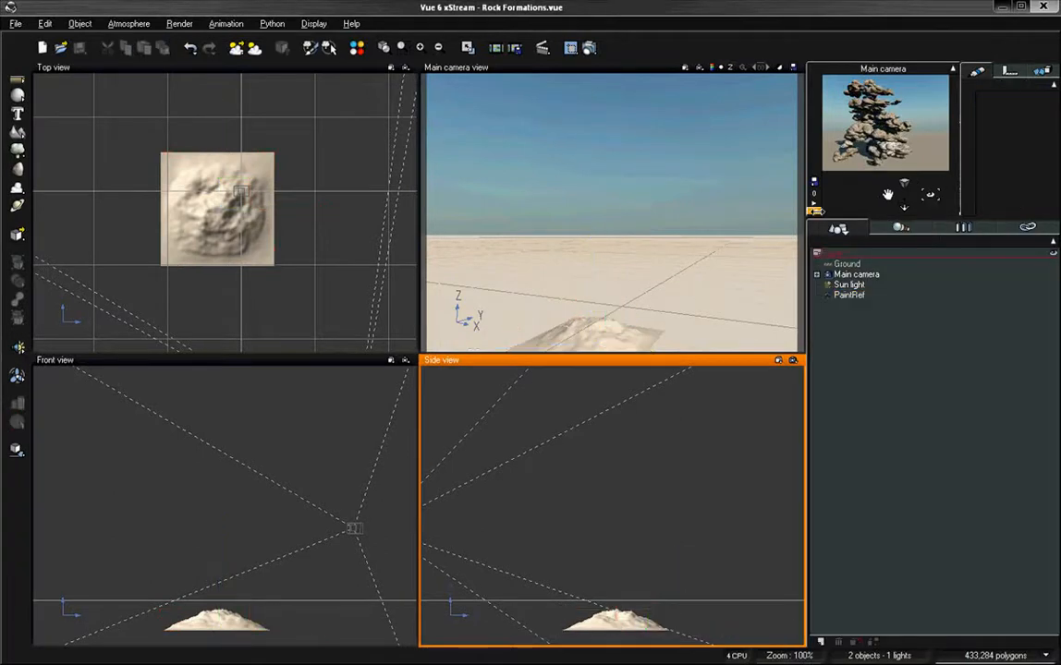
Maximize the main camera view, reposition the camera to look slightly down on the full formation, and restore the four-view layout
{"action": "double_click", "coordinate": [629, 70]}
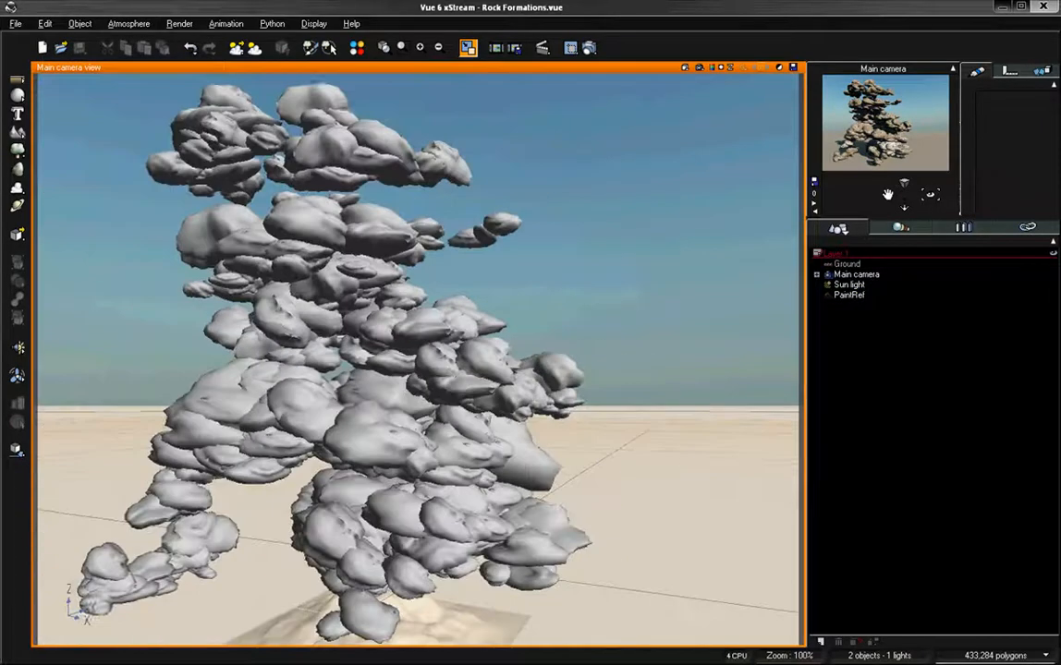
{"action": "left_click_drag", "start_coordinate": [904, 206], "coordinate": [906, 204]}
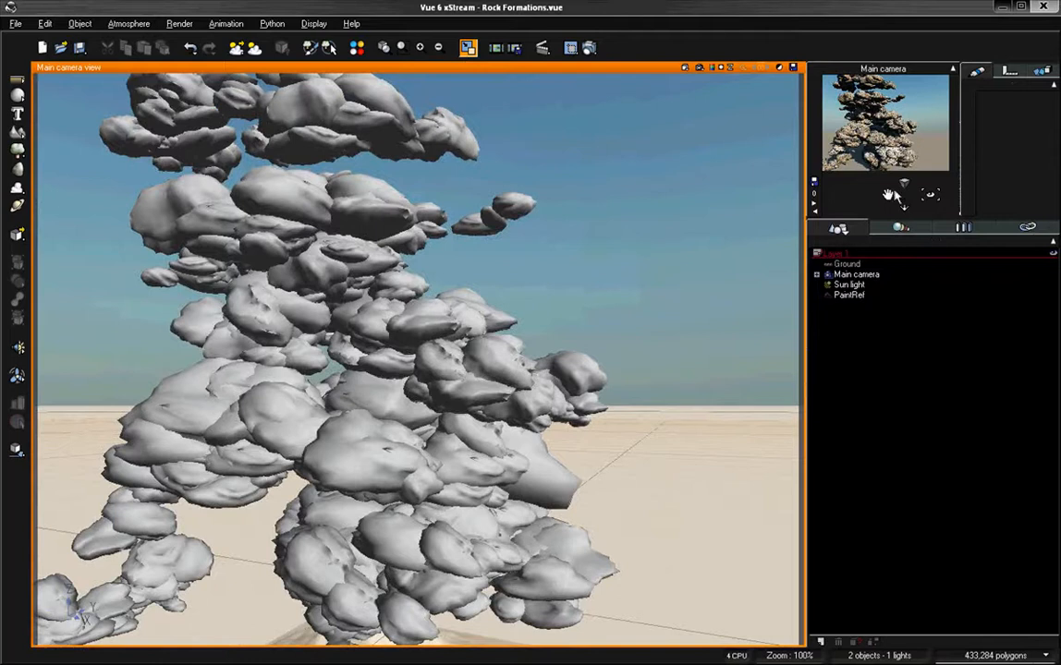
{"action": "left_click_drag", "start_coordinate": [886, 192], "coordinate": [887, 194]}
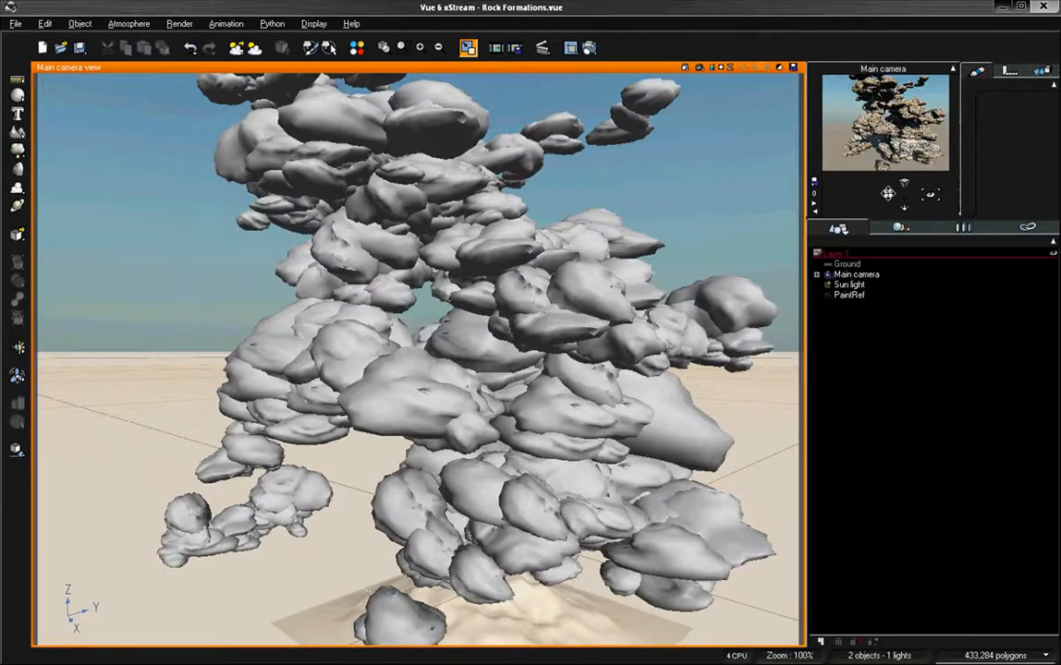
{"action": "mouse_move", "coordinate": [901, 188]}
{"action": "left_mouse_down"}
{"action": "mouse_move", "coordinate": [904, 201]}
{"action": "mouse_move", "coordinate": [888, 192]}
{"action": "left_mouse_up"}
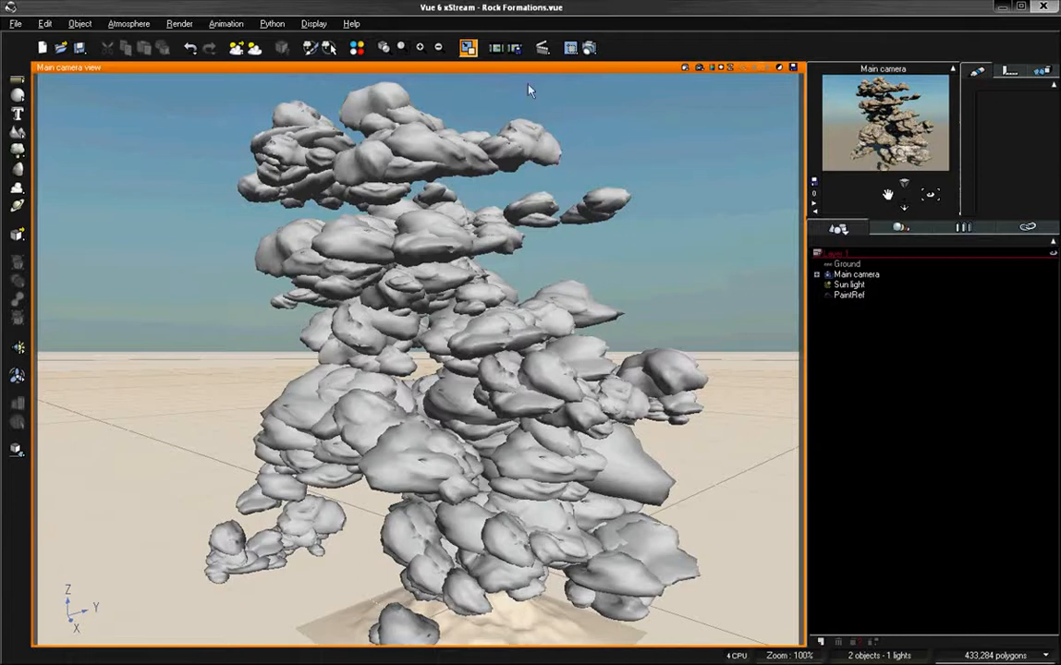
{"action": "left_click", "coordinate": [468, 48]}
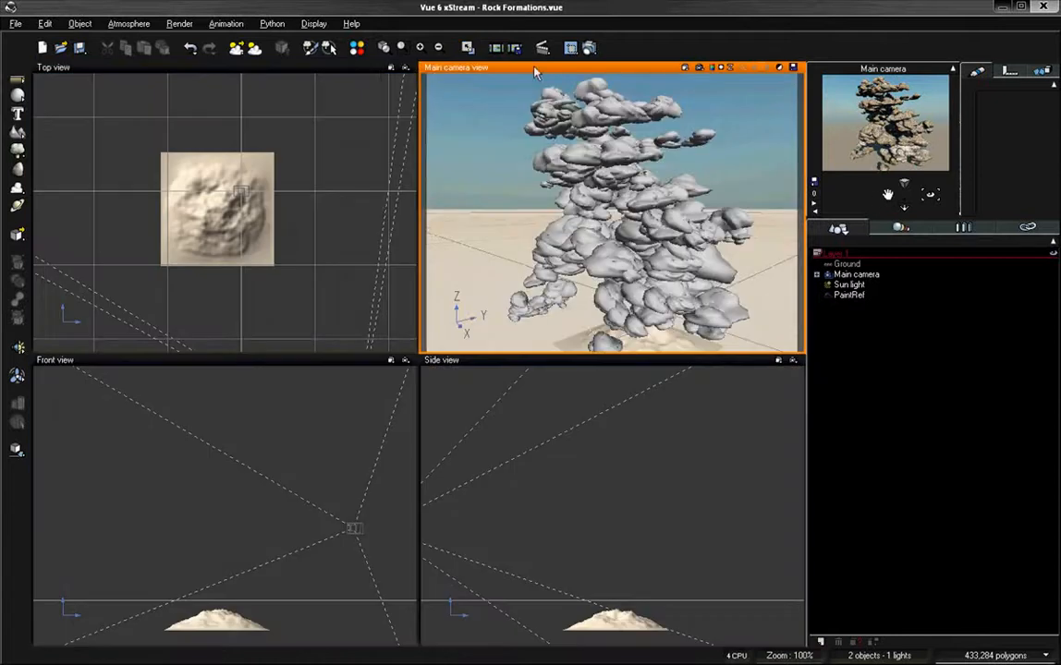
Select every rock instance with the EcoSystem Selector and switch to manipulating the selection
{"action": "left_click", "coordinate": [323, 212]}
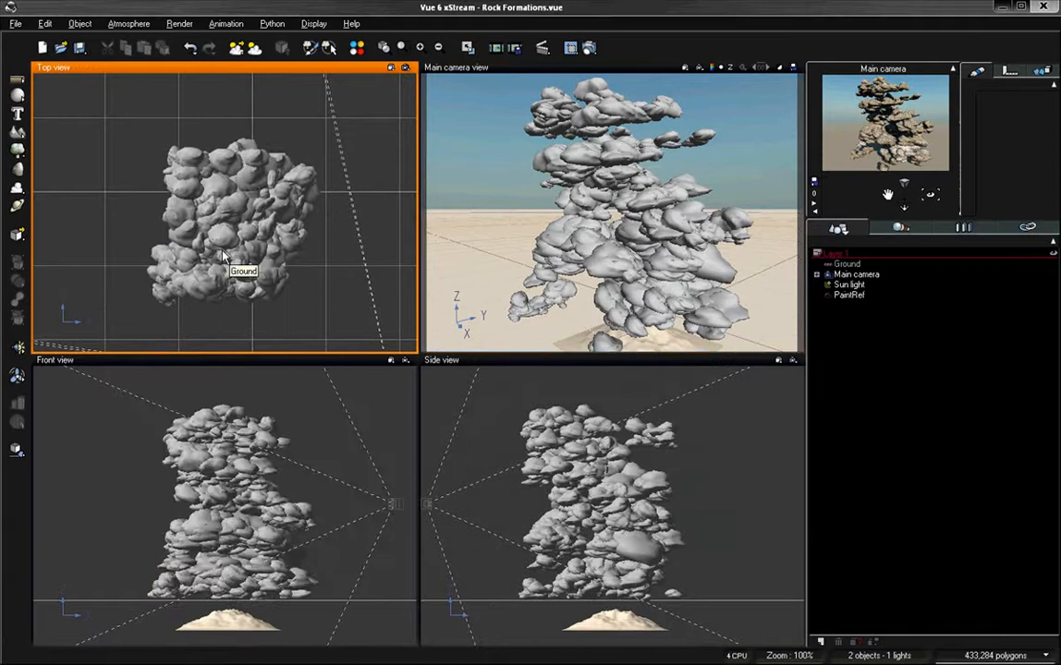
{"action": "left_click", "coordinate": [328, 48]}
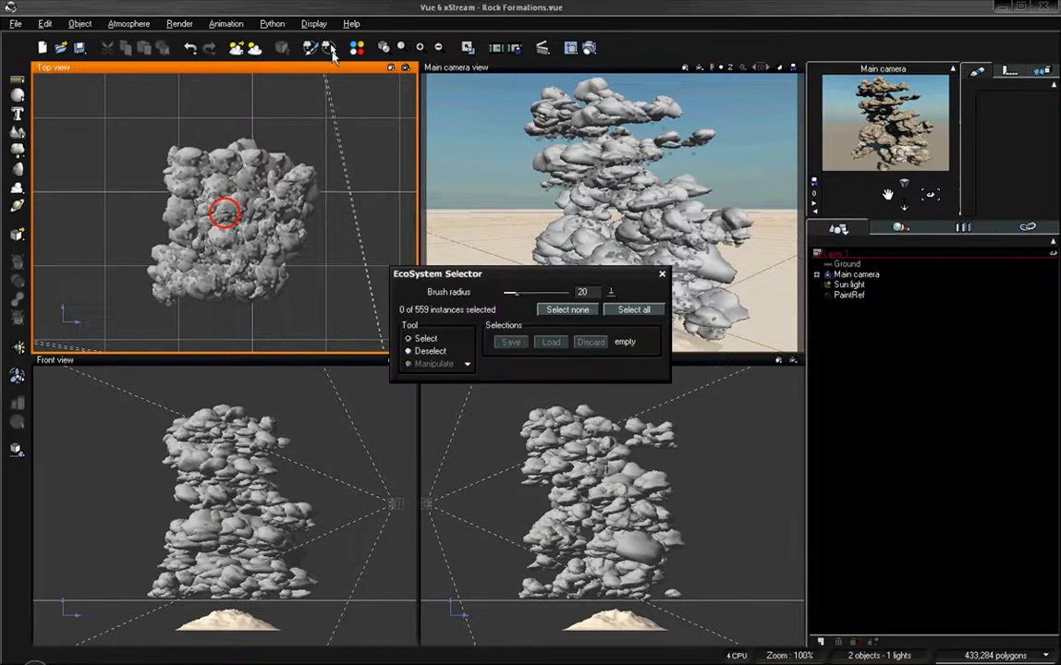
{"action": "left_click", "coordinate": [630, 312]}
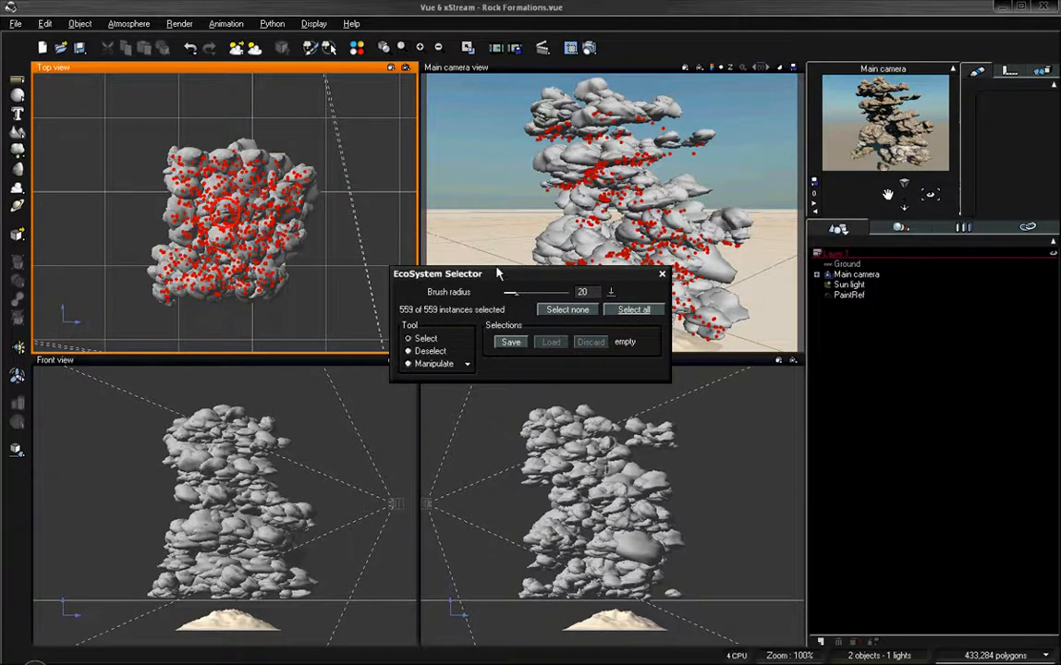
{"action": "left_click_drag", "start_coordinate": [497, 273], "coordinate": [487, 363]}
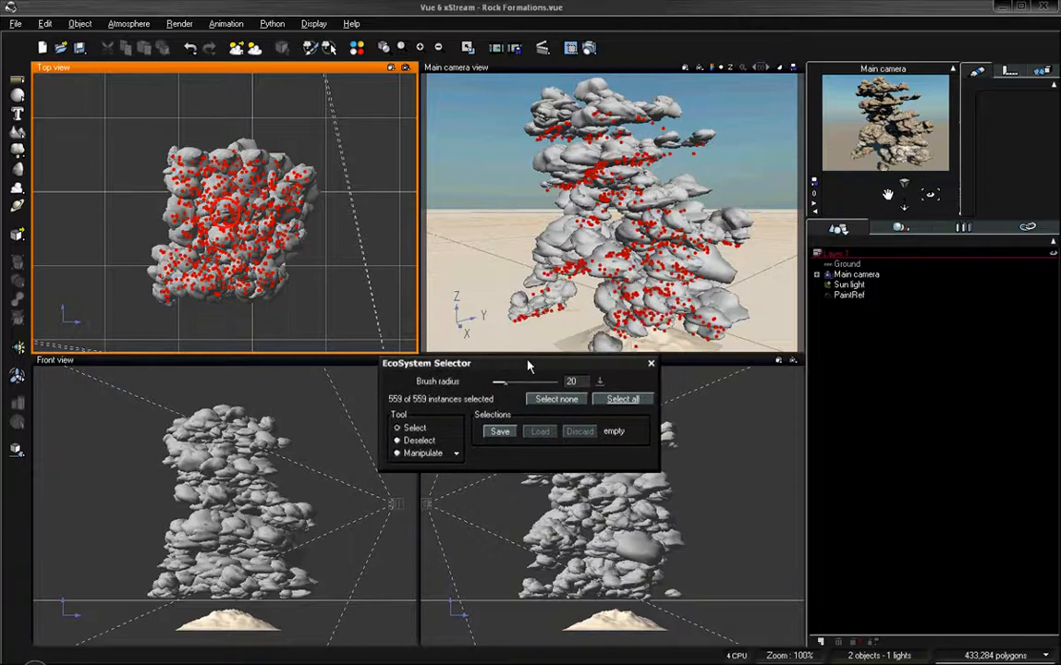
{"action": "left_click", "coordinate": [421, 454]}
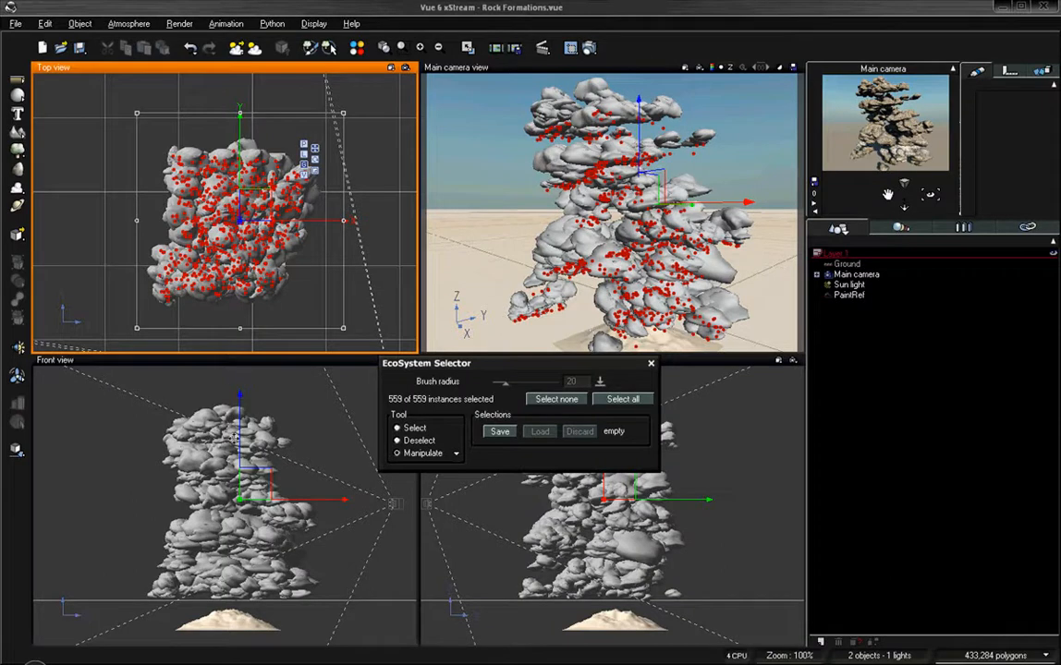
Resize the whole rock formation in the front view, stretching it along Z and shrinking it uniformly to a narrower column
{"action": "left_click", "coordinate": [242, 430]}
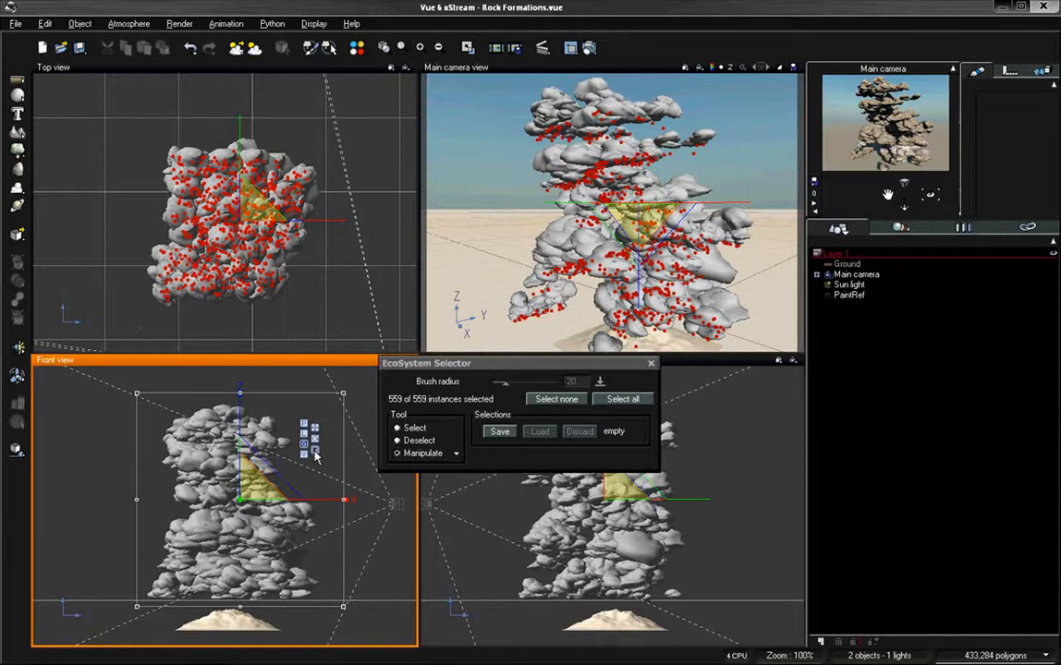
{"action": "left_click_drag", "start_coordinate": [239, 422], "coordinate": [241, 409]}
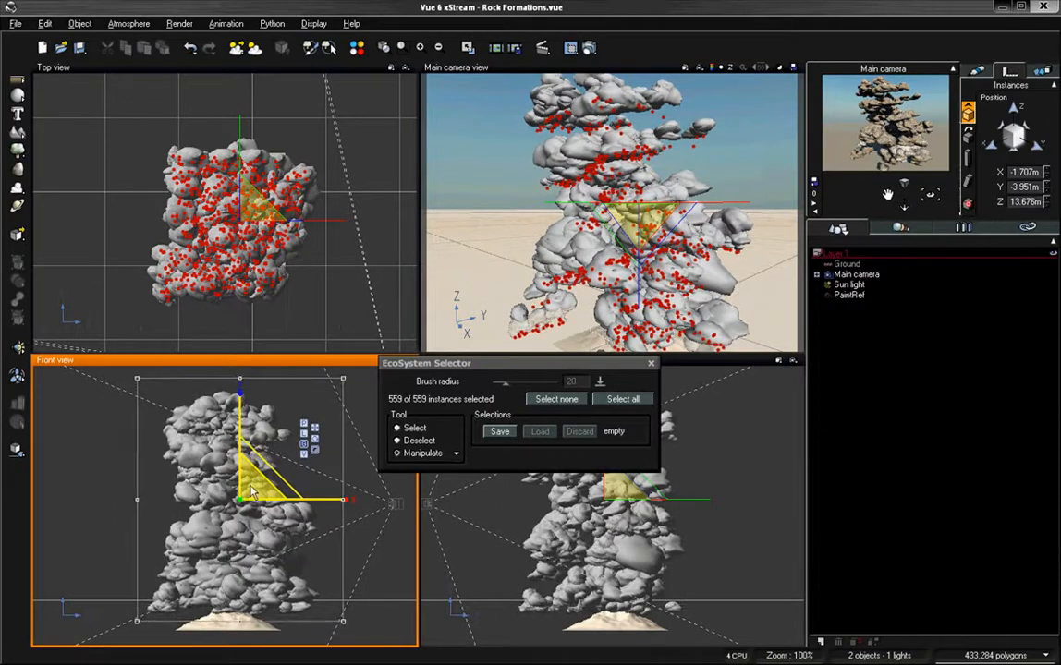
{"action": "left_click_drag", "start_coordinate": [251, 493], "coordinate": [211, 534]}
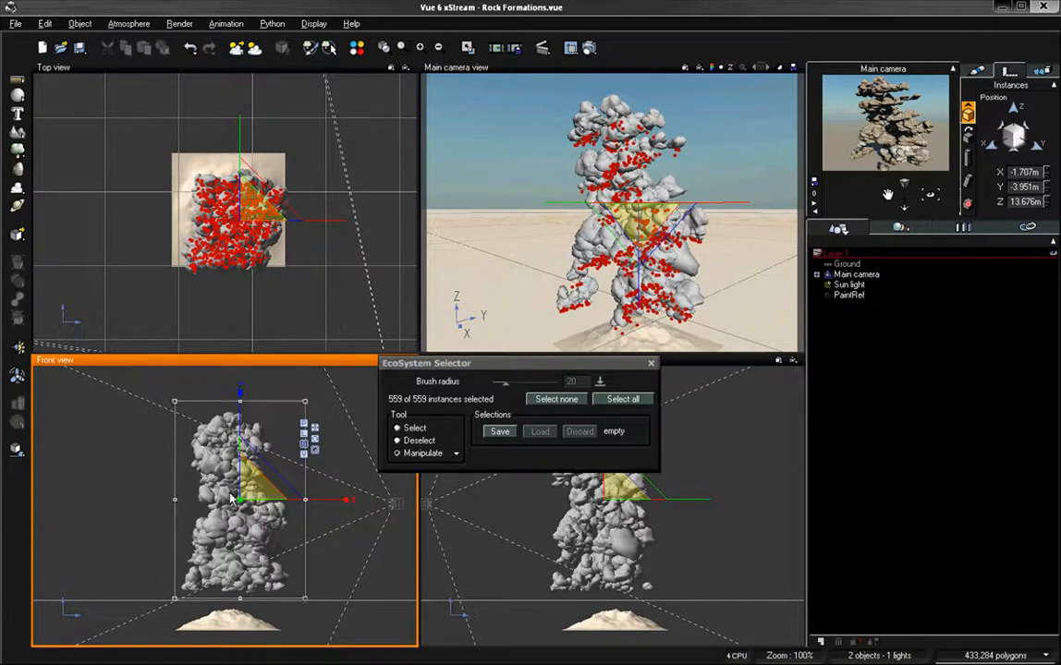
{"action": "left_click_drag", "start_coordinate": [241, 434], "coordinate": [243, 418]}
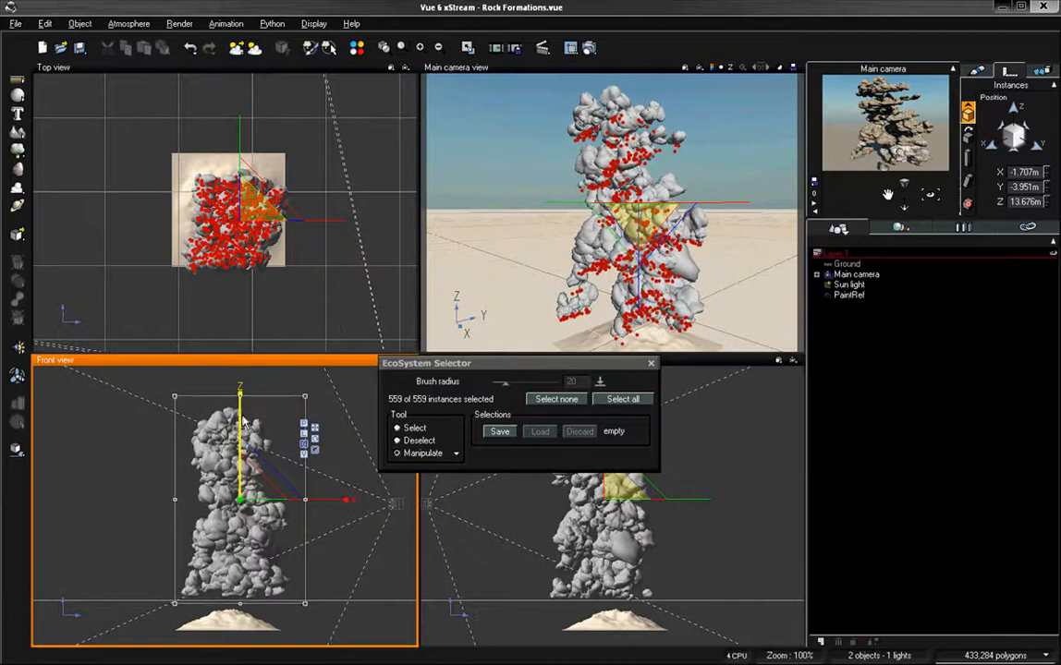
{"action": "left_click_drag", "start_coordinate": [254, 476], "coordinate": [224, 511]}
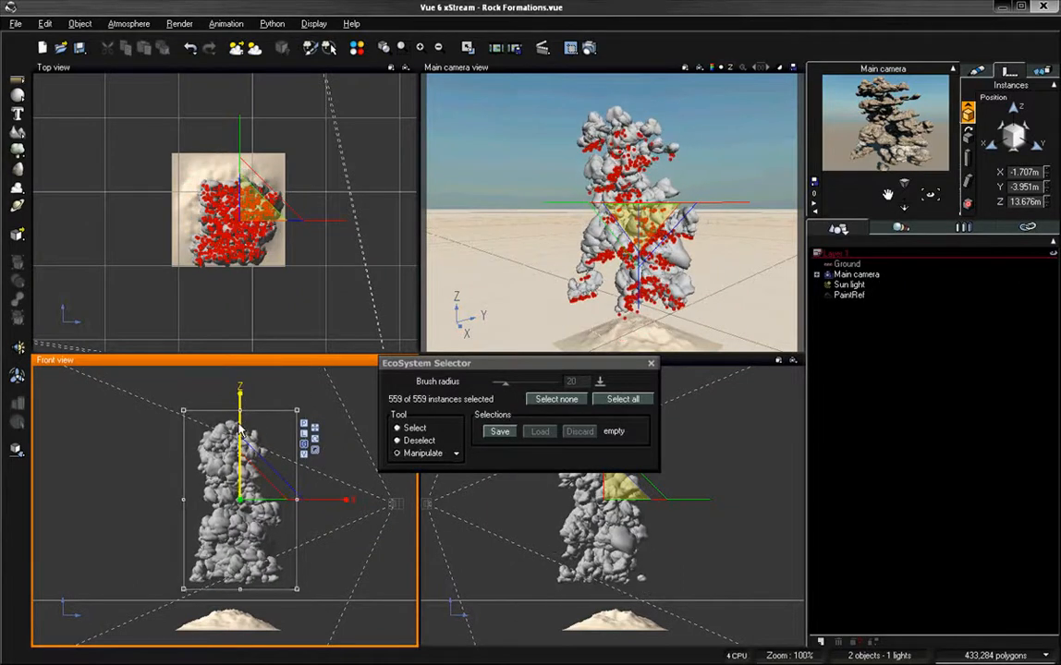
Rotate the whole rock formation slightly in the front view
{"action": "left_click", "coordinate": [313, 438]}
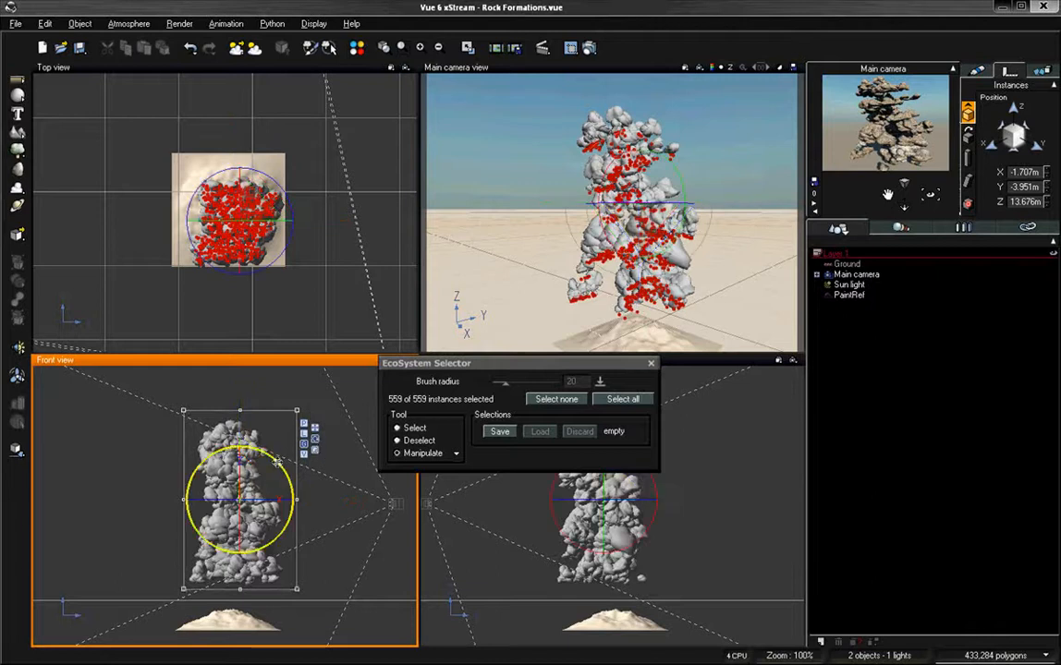
{"action": "mouse_move", "coordinate": [277, 462]}
{"action": "left_mouse_down"}
{"action": "mouse_move", "coordinate": [263, 457]}
{"action": "mouse_move", "coordinate": [274, 462]}
{"action": "left_mouse_up"}
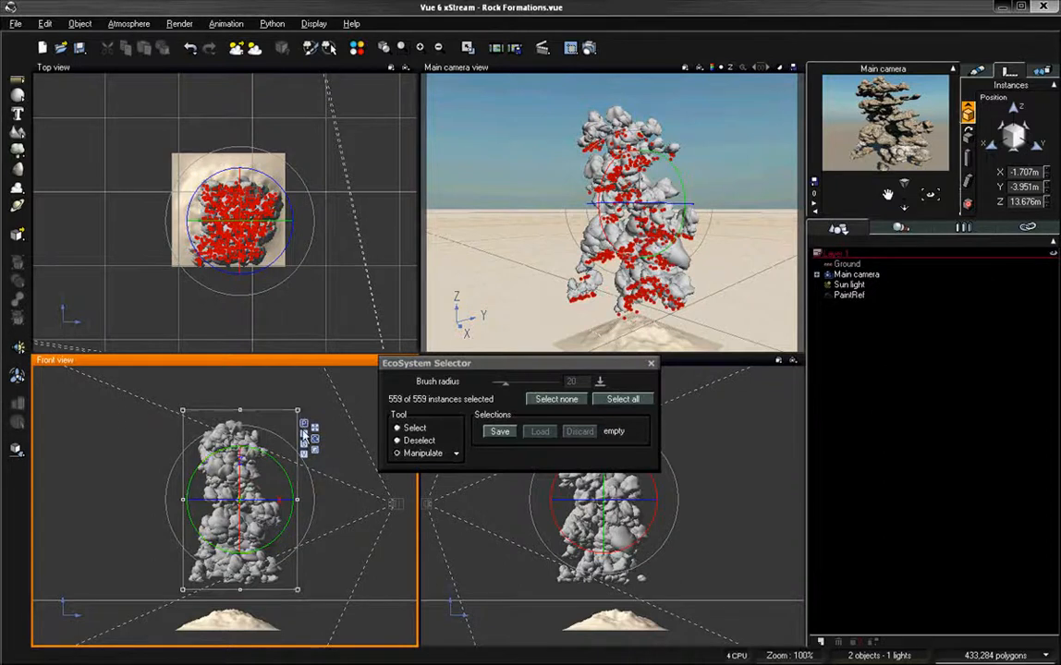
{"action": "mouse_move", "coordinate": [276, 457]}
{"action": "left_mouse_down"}
{"action": "mouse_move", "coordinate": [287, 472]}
{"action": "mouse_move", "coordinate": [278, 465]}
{"action": "left_mouse_up"}
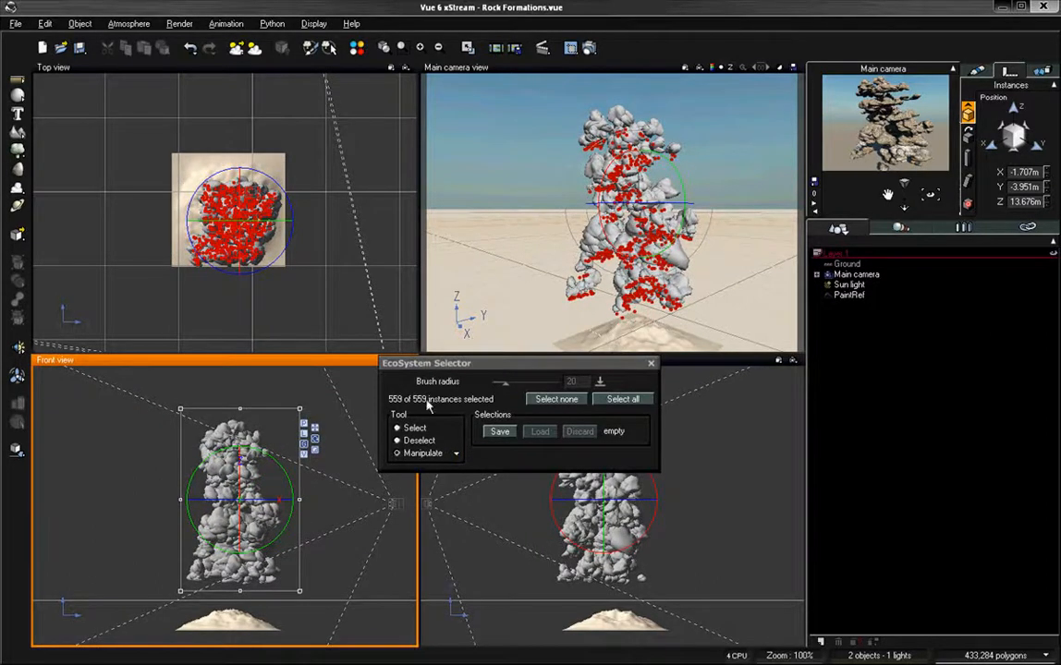
Replace the selection with two brushed patches of rocks at the formation's upper and lower edges in the top view, ready to manipulate
{"action": "left_click", "coordinate": [413, 431]}
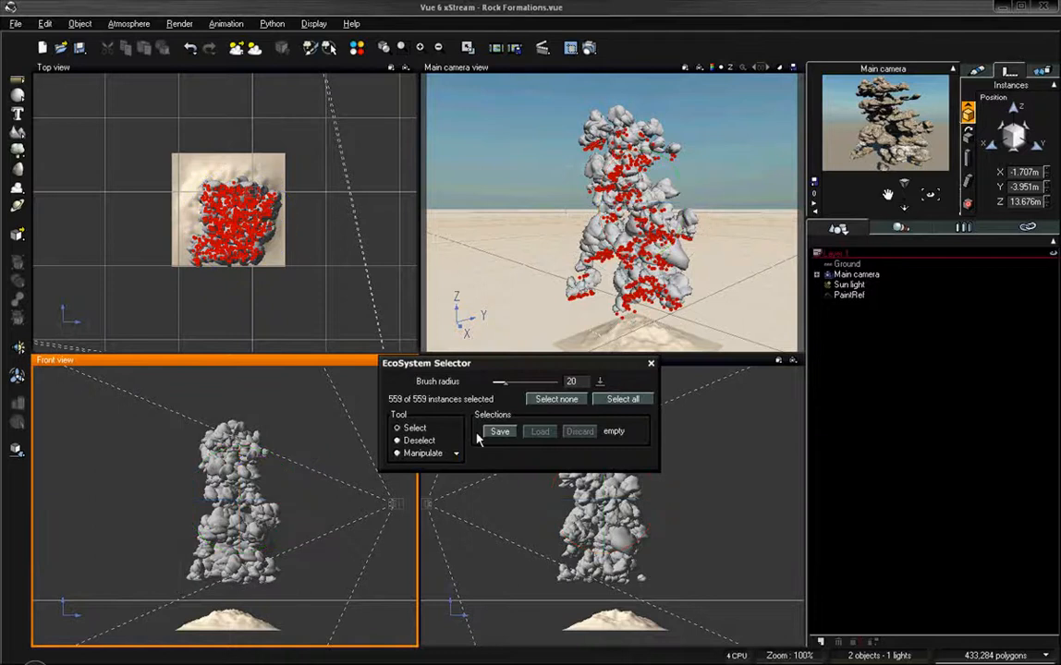
{"action": "left_click", "coordinate": [556, 399]}
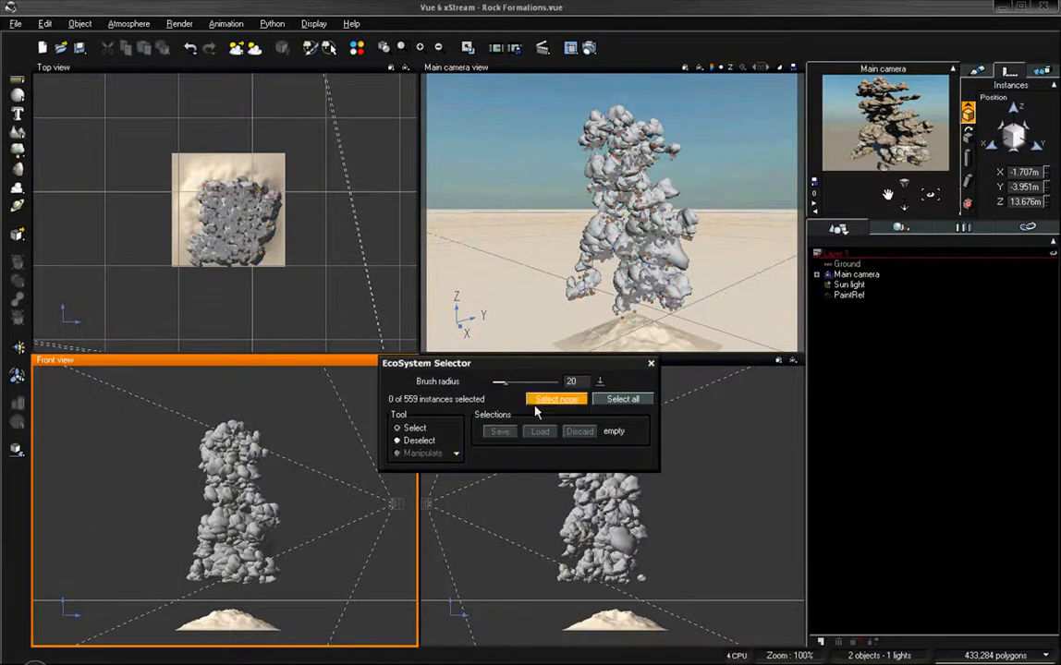
{"action": "left_click", "coordinate": [246, 255]}
{"action": "mouse_move", "coordinate": [244, 251]}
{"action": "left_mouse_down"}
{"action": "mouse_move", "coordinate": [198, 217]}
{"action": "mouse_move", "coordinate": [250, 190]}
{"action": "mouse_move", "coordinate": [201, 177]}
{"action": "mouse_move", "coordinate": [252, 231]}
{"action": "mouse_move", "coordinate": [222, 210]}
{"action": "left_mouse_up"}
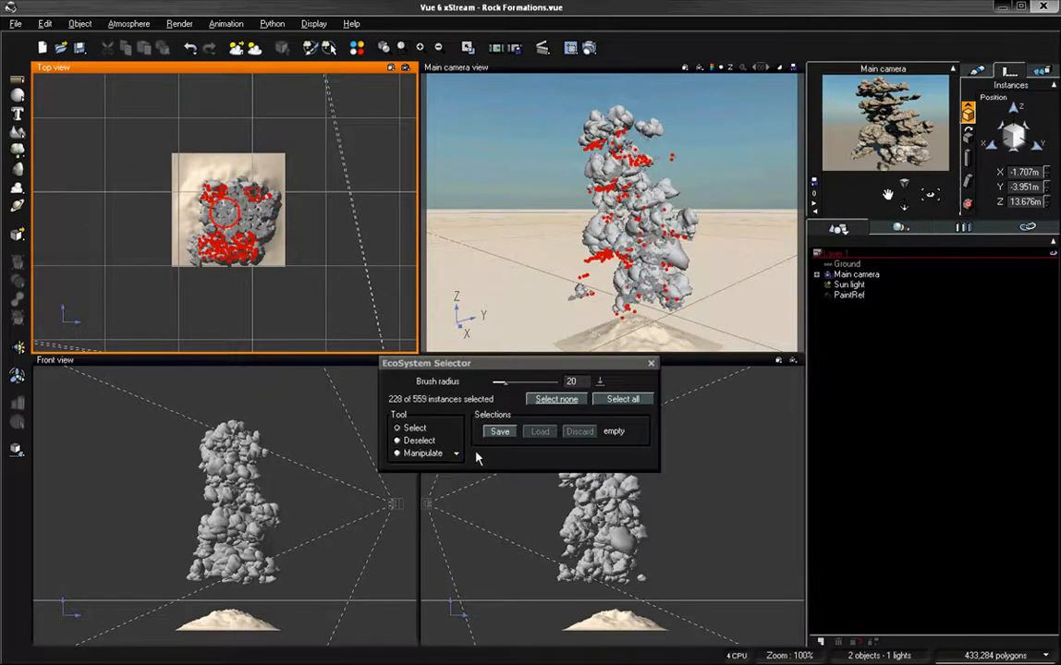
{"action": "left_click", "coordinate": [417, 452]}
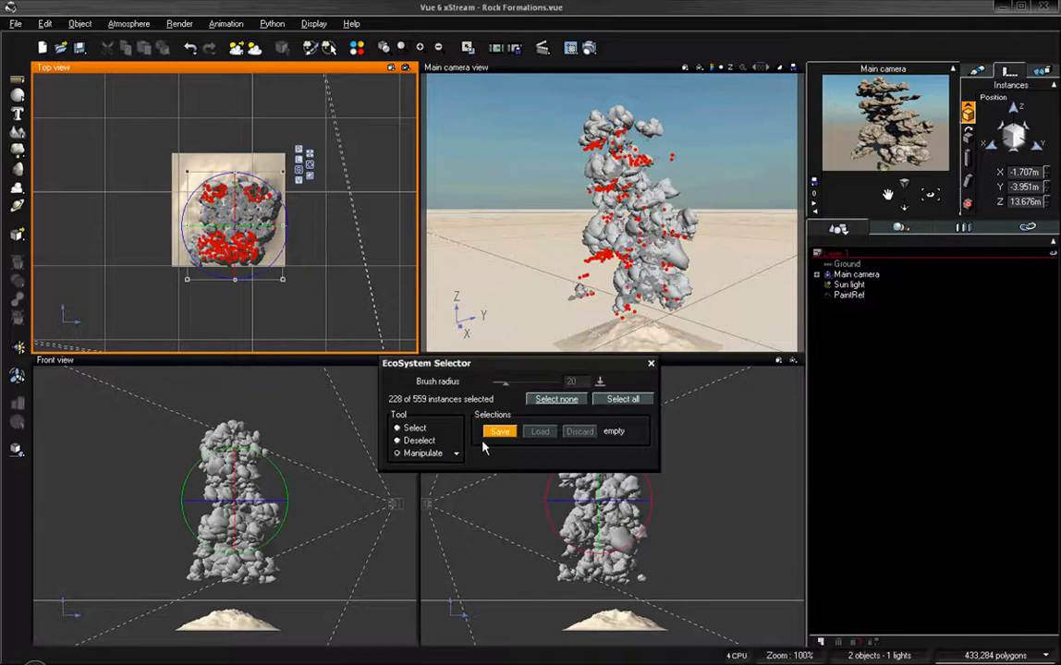
Rotate the selected rock patches in the front, top and main camera views to scatter them around the column
{"action": "left_click", "coordinate": [278, 472]}
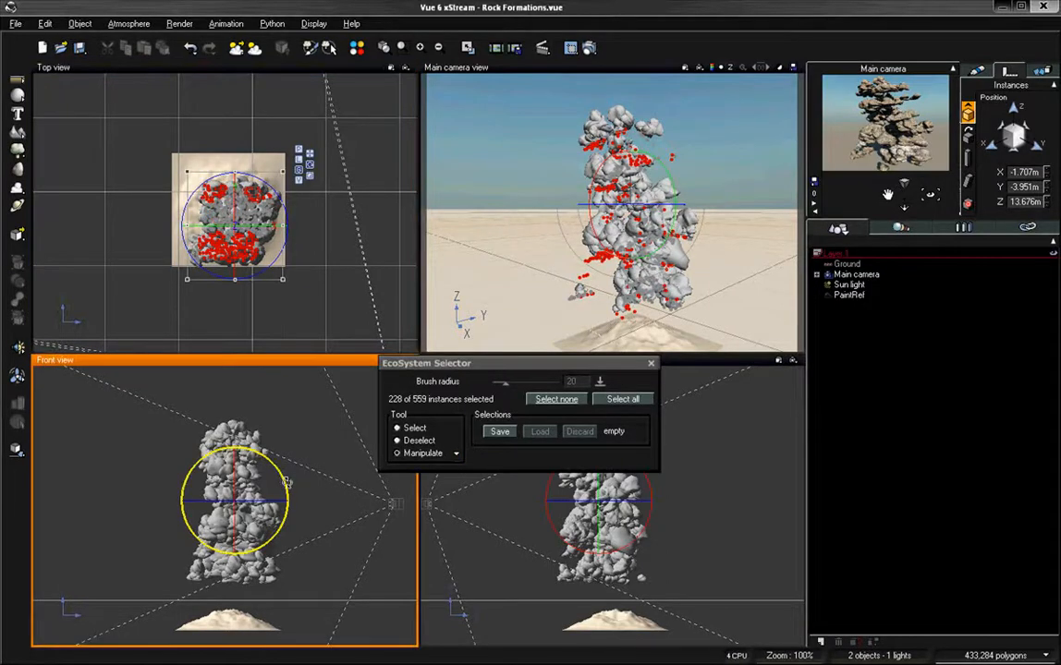
{"action": "left_click_drag", "start_coordinate": [283, 480], "coordinate": [262, 415]}
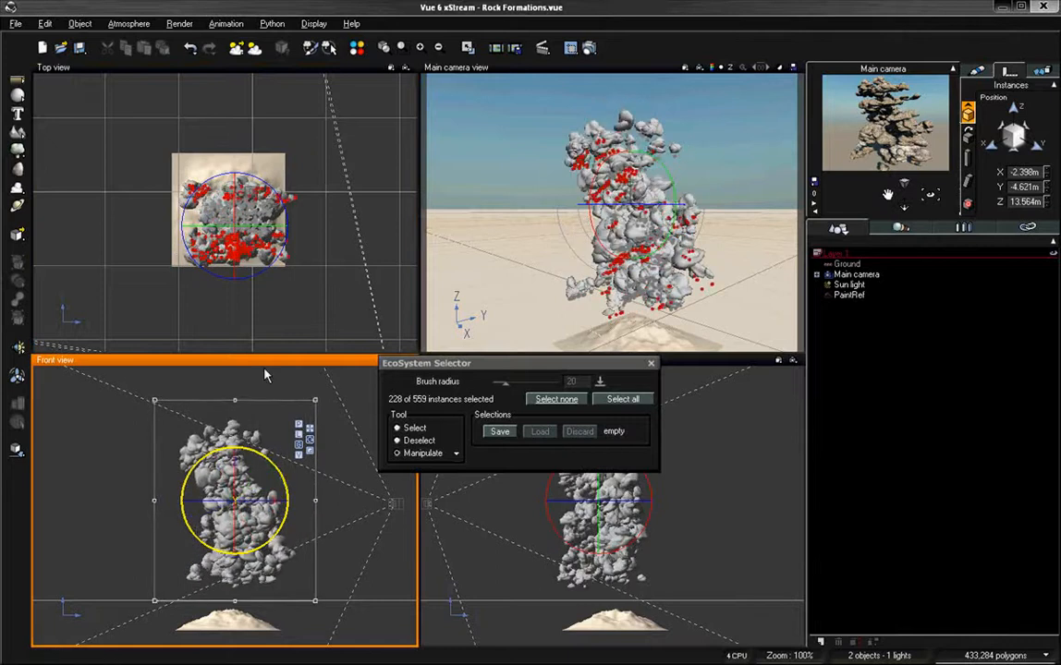
{"action": "left_click", "coordinate": [251, 277]}
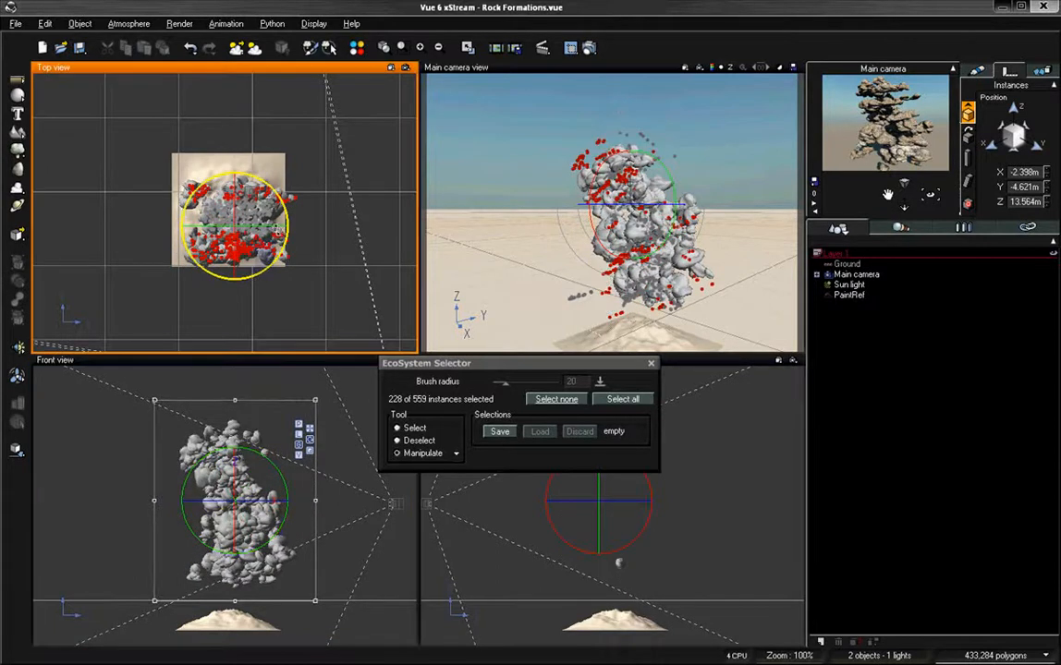
{"action": "left_click_drag", "start_coordinate": [236, 231], "coordinate": [285, 257]}
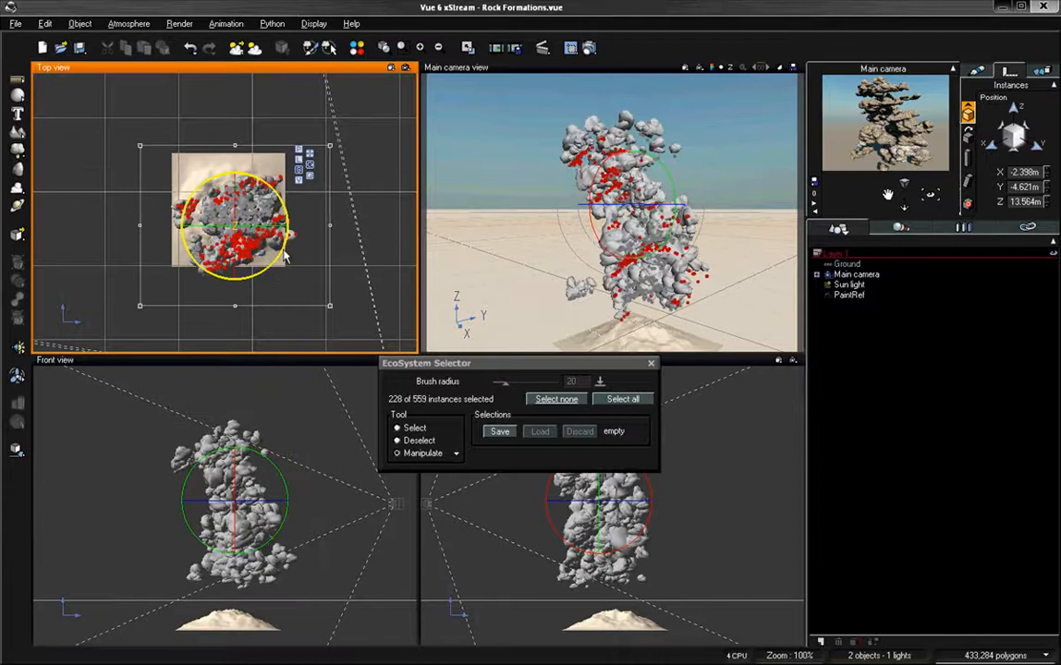
{"action": "left_click", "coordinate": [673, 185]}
{"action": "left_click_drag", "start_coordinate": [673, 184], "coordinate": [555, 222]}
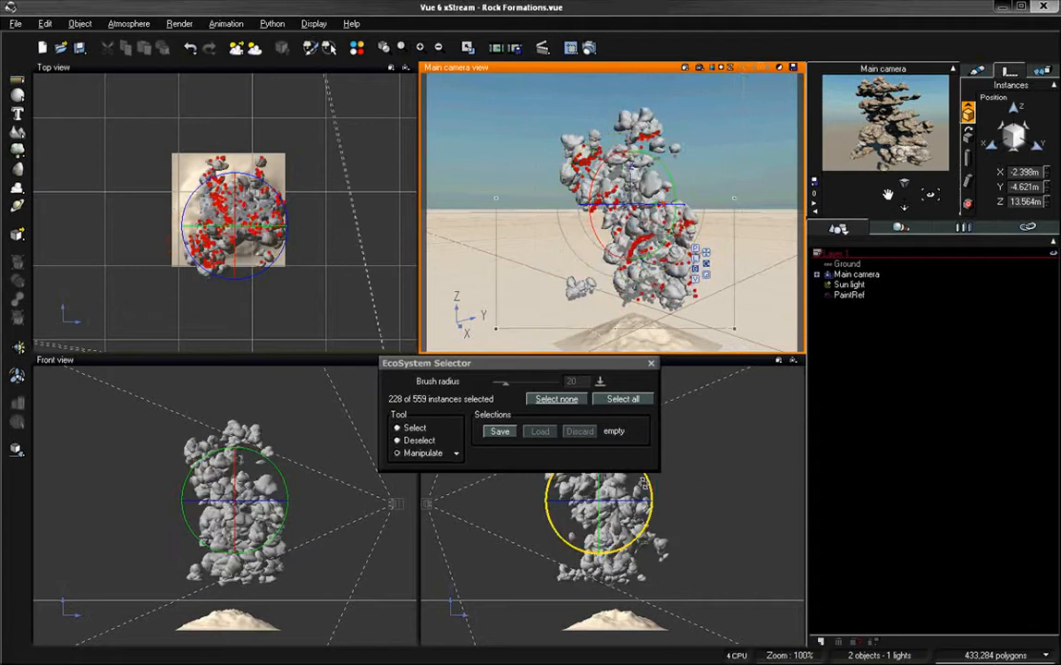
Clear the selection, brush-select the rocks in the upper-right part of the formation in the top view, and switch to manipulating them
{"action": "left_click", "coordinate": [557, 399]}
{"action": "mouse_move", "coordinate": [258, 205]}
{"action": "left_mouse_down"}
{"action": "mouse_move", "coordinate": [242, 185]}
{"action": "mouse_move", "coordinate": [224, 213]}
{"action": "left_mouse_up"}
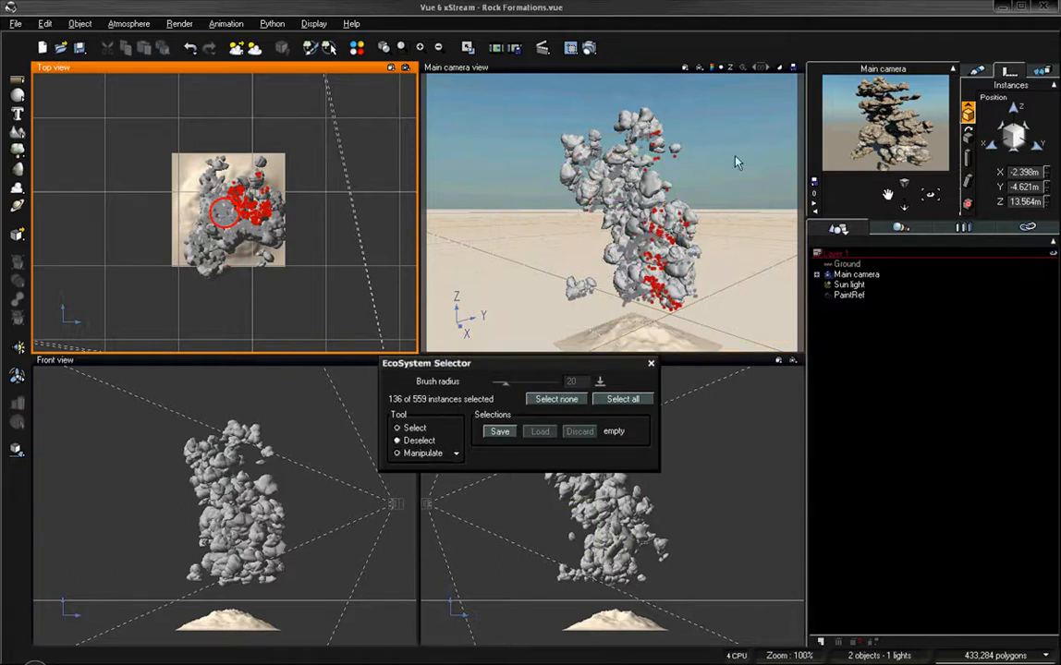
{"action": "left_click", "coordinate": [623, 188]}
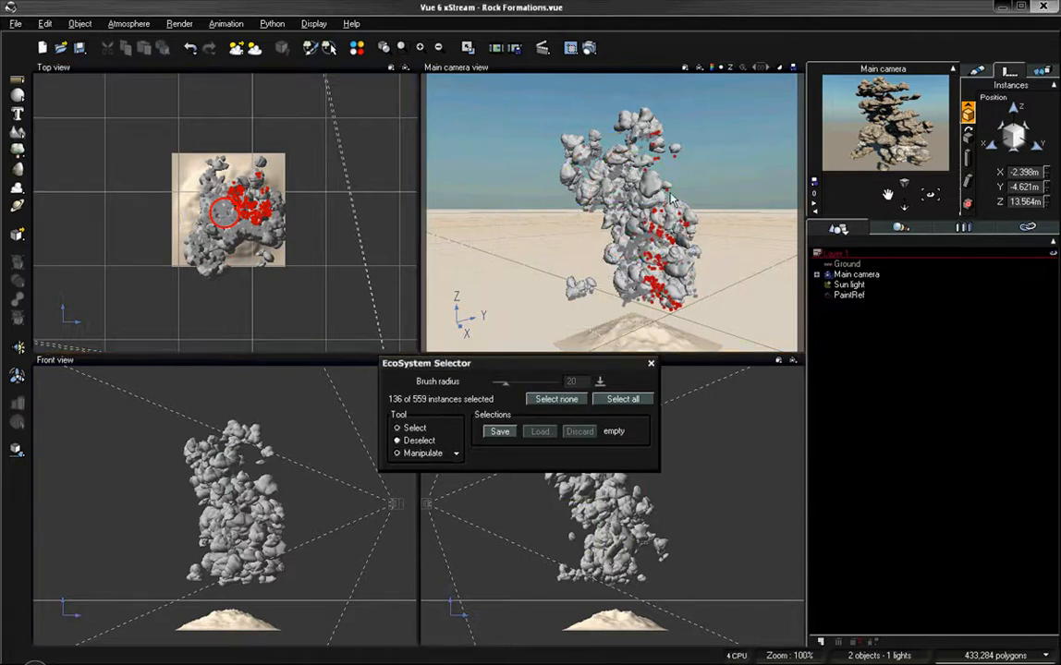
{"action": "left_click", "coordinate": [397, 453]}
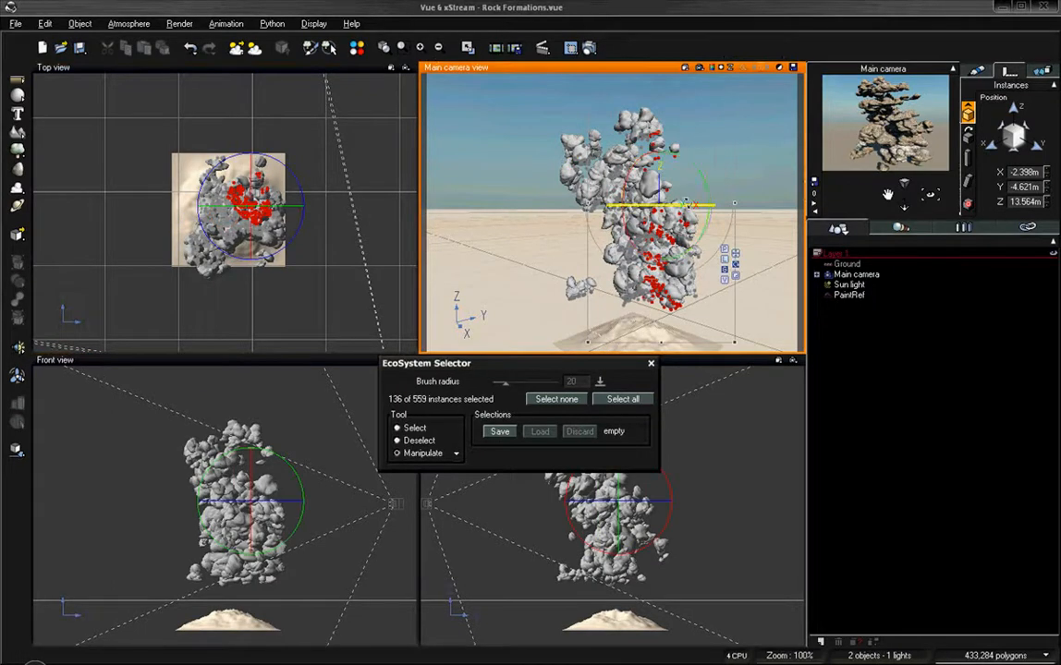
Rotate the selected rocks in the main camera view and stretch them along the Z axis
{"action": "left_click_drag", "start_coordinate": [686, 201], "coordinate": [696, 159]}
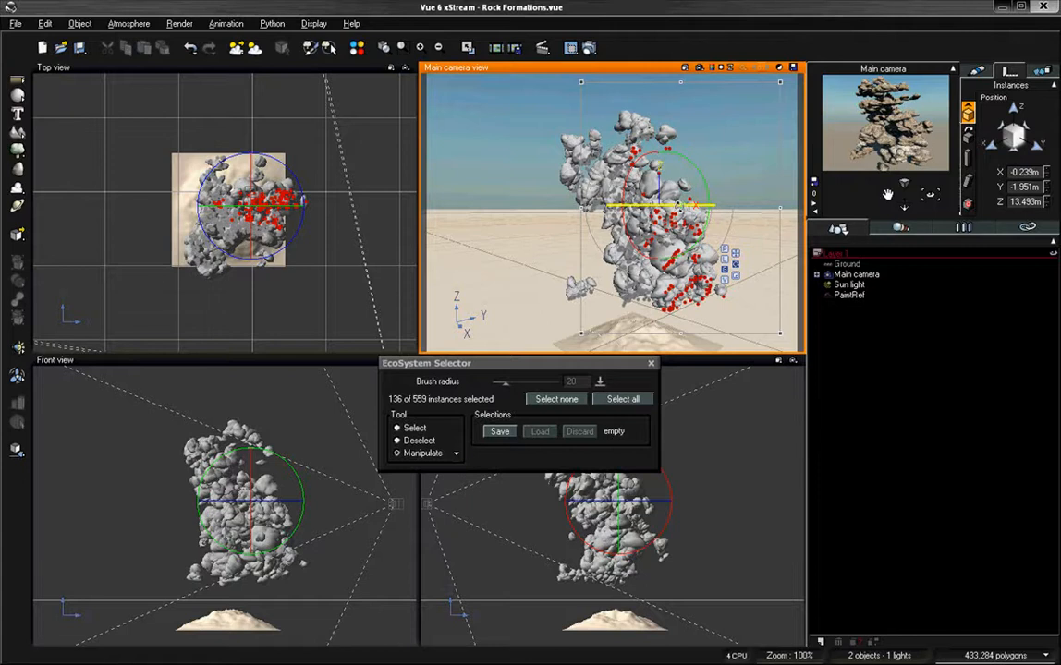
{"action": "left_click_drag", "start_coordinate": [682, 205], "coordinate": [610, 239]}
{"action": "left_click", "coordinate": [735, 276]}
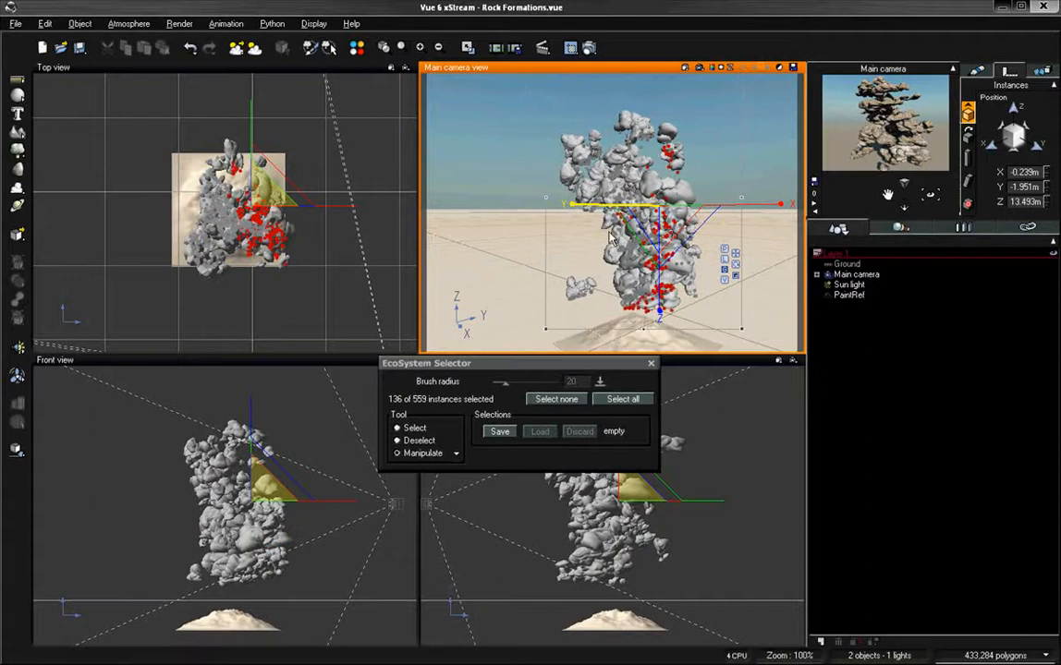
{"action": "left_click_drag", "start_coordinate": [658, 278], "coordinate": [665, 302]}
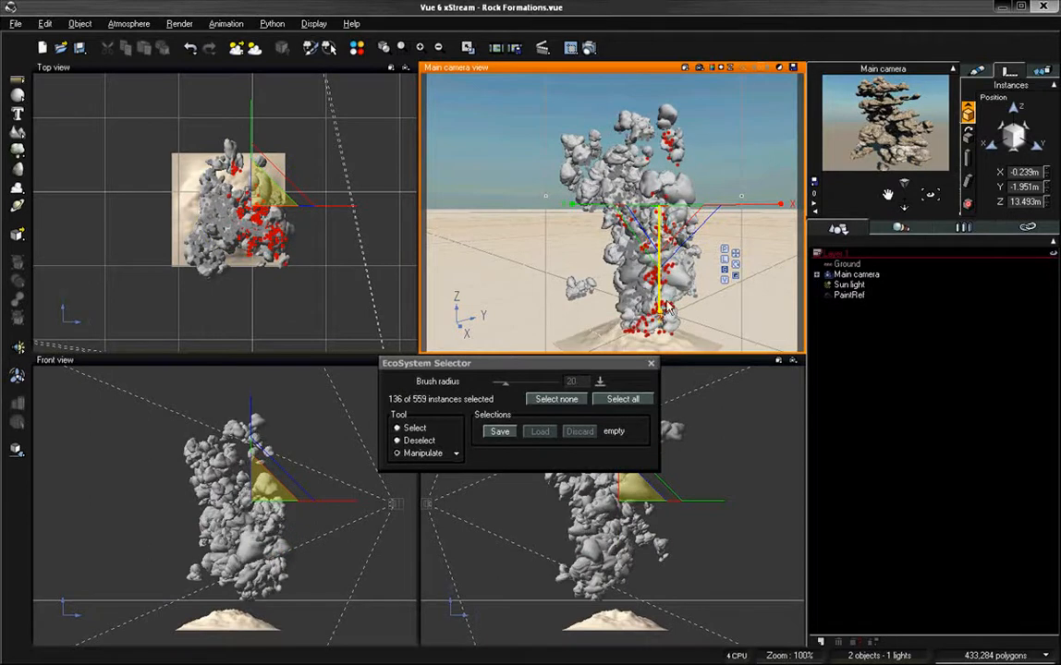
Move the selected rocks to about X -2.74 m and Y -5.04 m, and close the EcoSystem Selector
{"action": "left_click", "coordinate": [733, 247]}
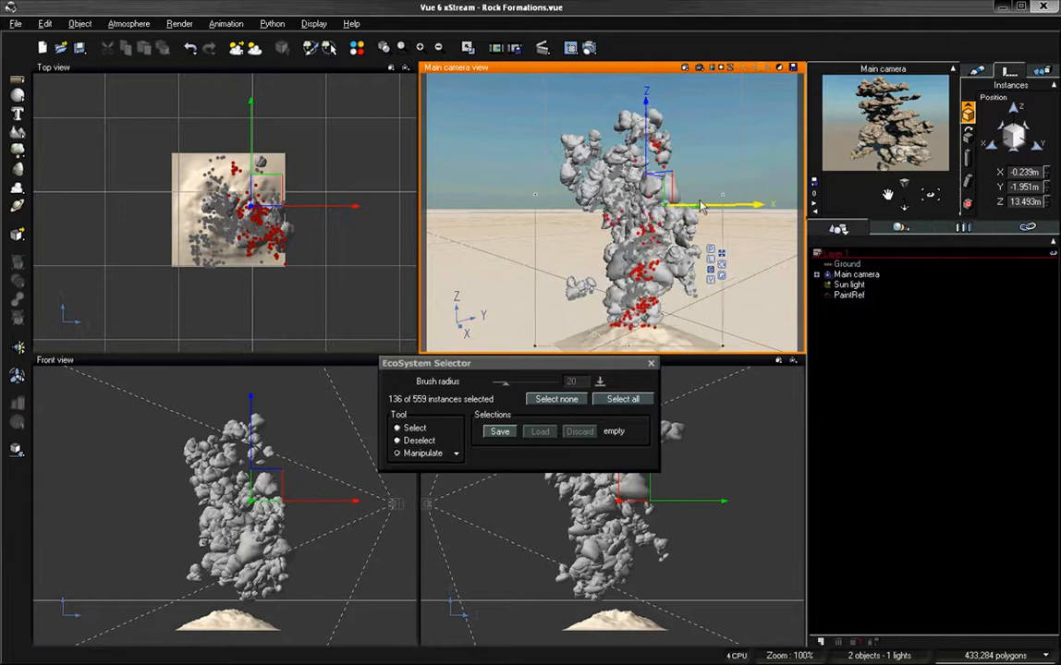
{"action": "left_click_drag", "start_coordinate": [683, 203], "coordinate": [642, 211]}
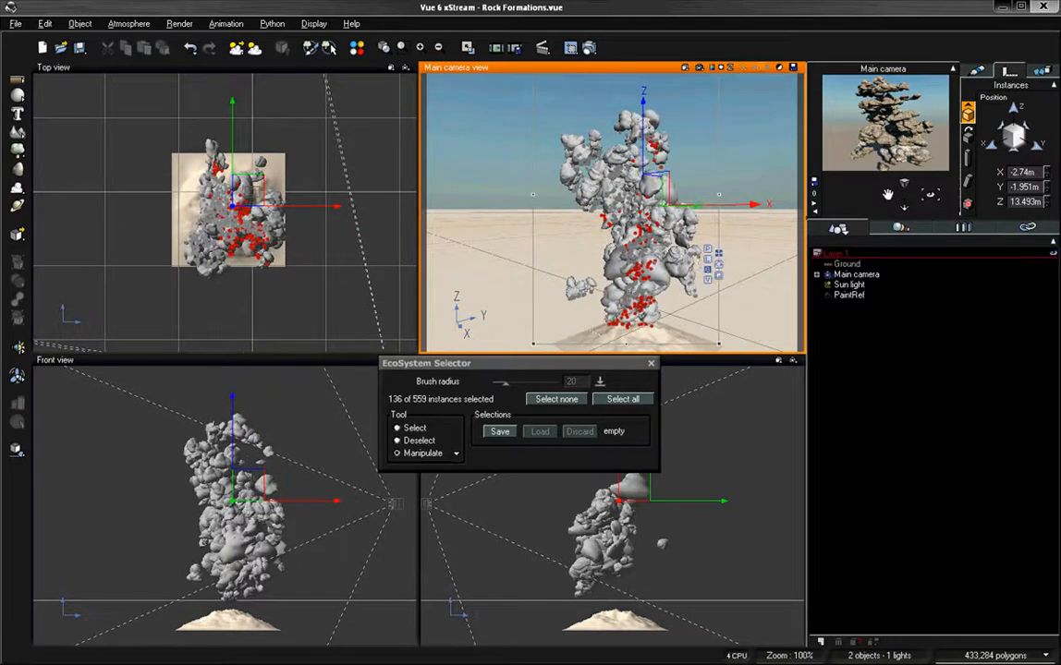
{"action": "right_click_drag", "start_coordinate": [641, 212], "coordinate": [676, 195]}
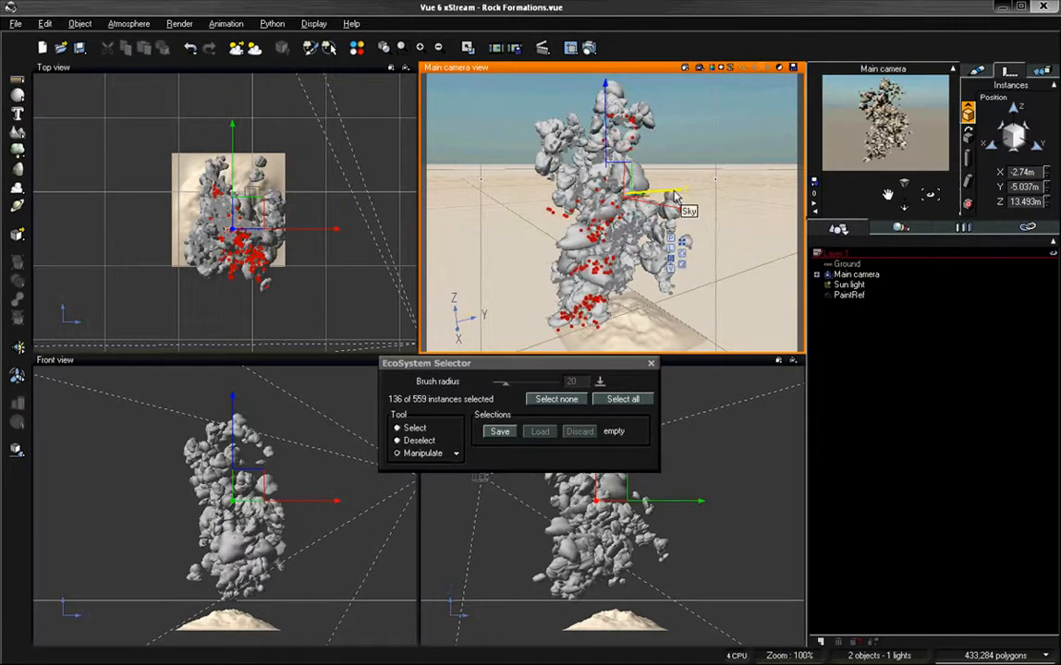
{"action": "right_click_drag", "start_coordinate": [675, 196], "coordinate": [755, 210]}
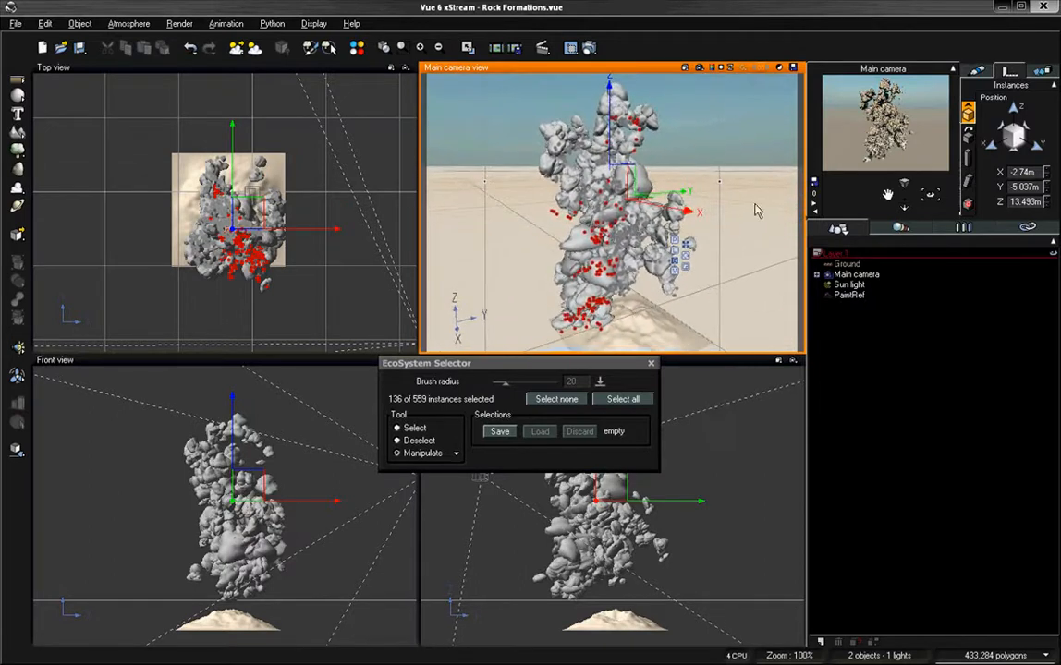
{"action": "right_click_drag", "start_coordinate": [593, 147], "coordinate": [662, 163]}
{"action": "scroll", "coordinate": [656, 226], "scroll_direction": "up", "scroll_amount": 3}
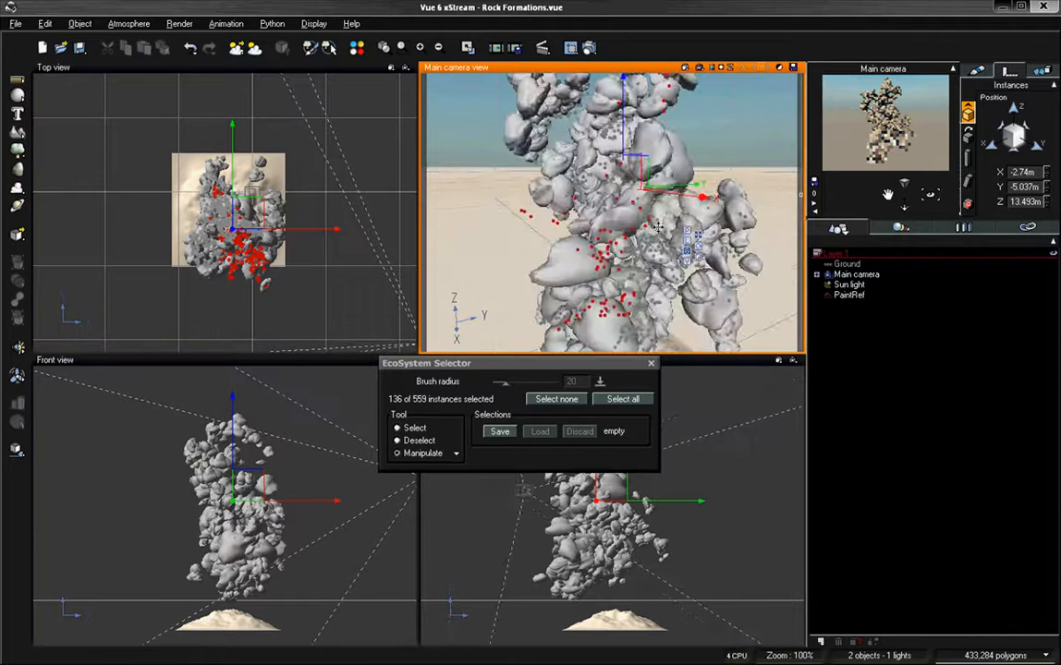
{"action": "scroll", "coordinate": [658, 227], "scroll_direction": "down", "scroll_amount": 3}
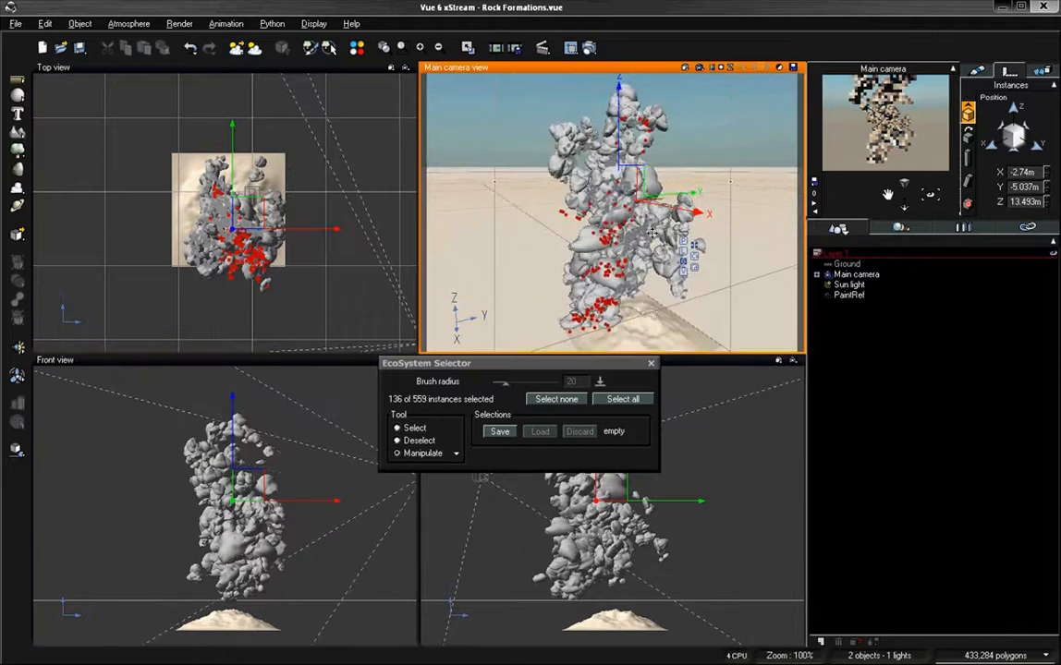
{"action": "left_click", "coordinate": [650, 364]}
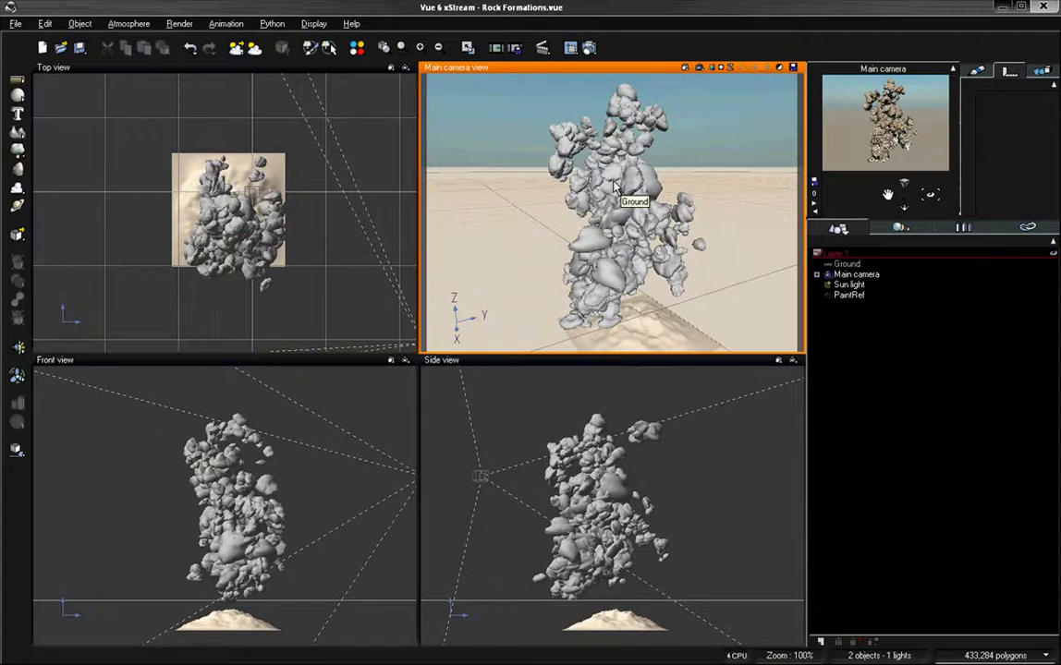
Open the EcoSystem Painter in Coloring/Scaling mode, disable coloring and set the scaling to 1.339
{"action": "left_click", "coordinate": [316, 52]}
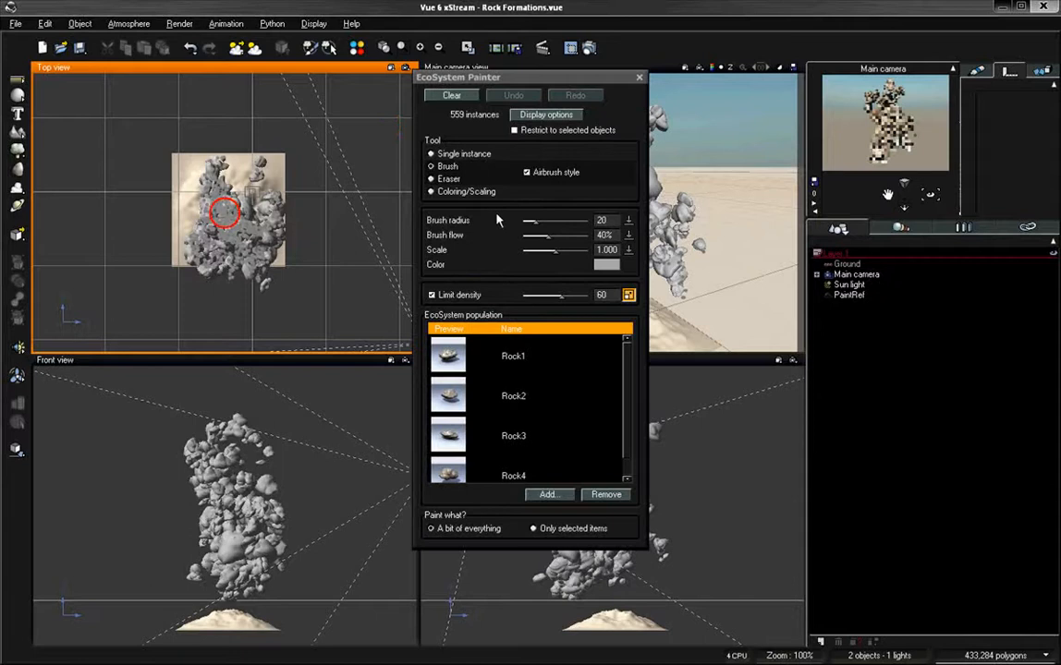
{"action": "left_click", "coordinate": [433, 191]}
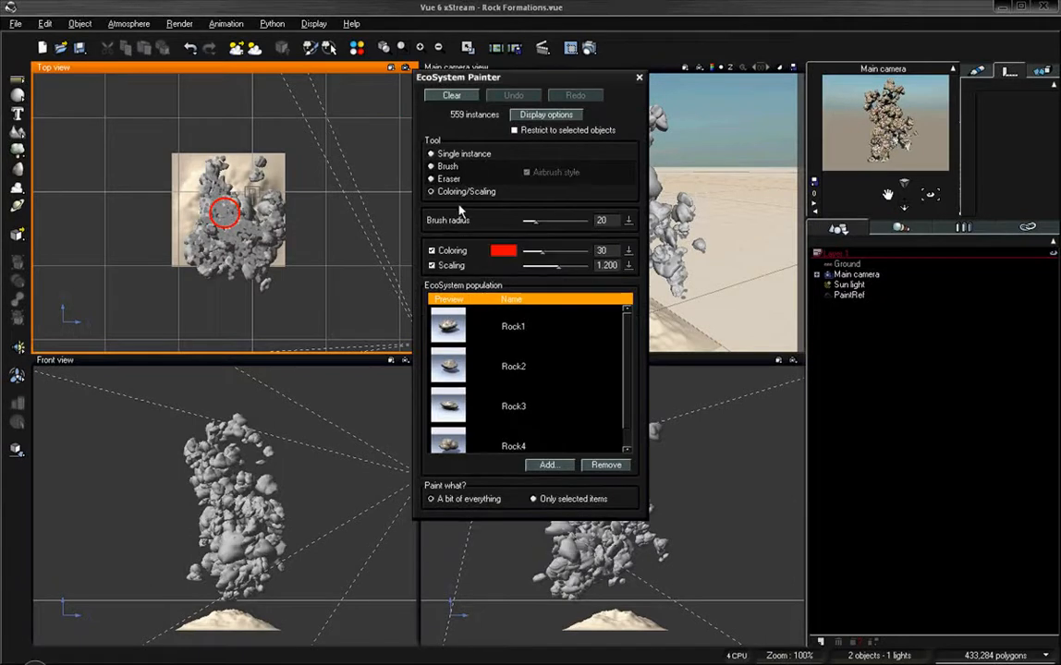
{"action": "left_click", "coordinate": [453, 251]}
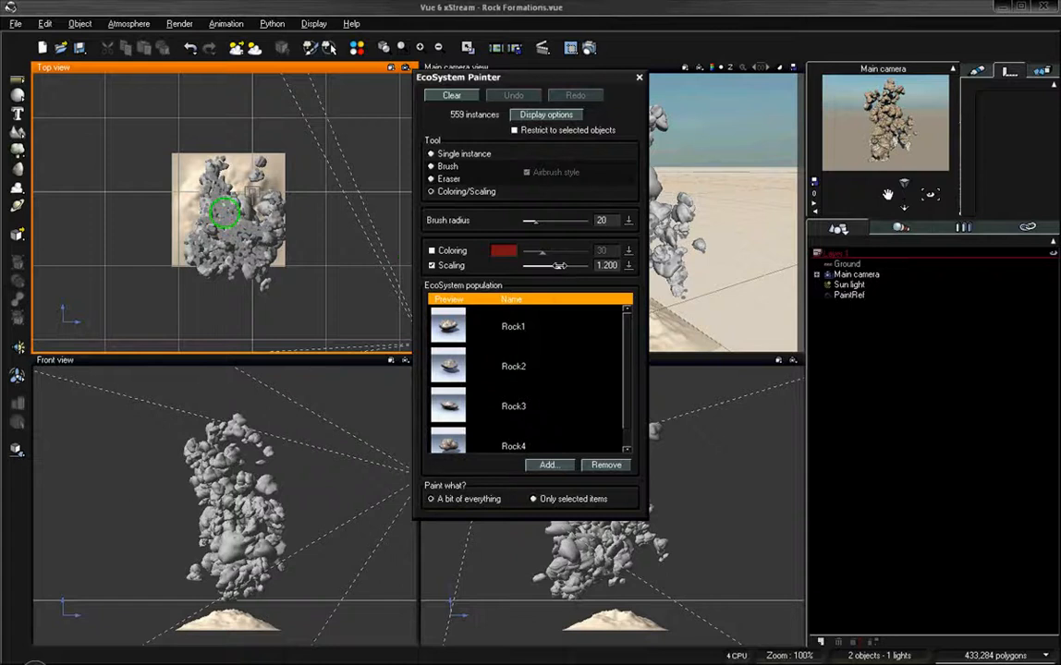
{"action": "mouse_move", "coordinate": [540, 83]}
{"action": "left_mouse_down"}
{"action": "mouse_move", "coordinate": [767, 111]}
{"action": "mouse_move", "coordinate": [831, 208]}
{"action": "mouse_move", "coordinate": [897, 207]}
{"action": "left_mouse_up"}
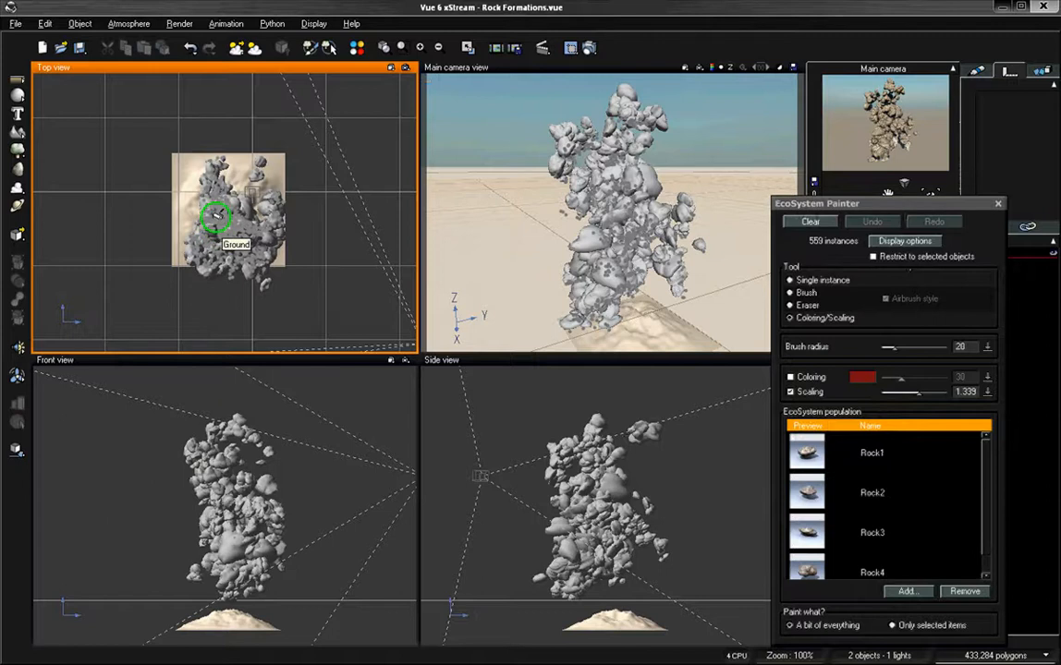
Enlarge the rocks across the middle and right-hand side of the formation with the scaling brush in the top view
{"action": "left_click_drag", "start_coordinate": [214, 185], "coordinate": [244, 234]}
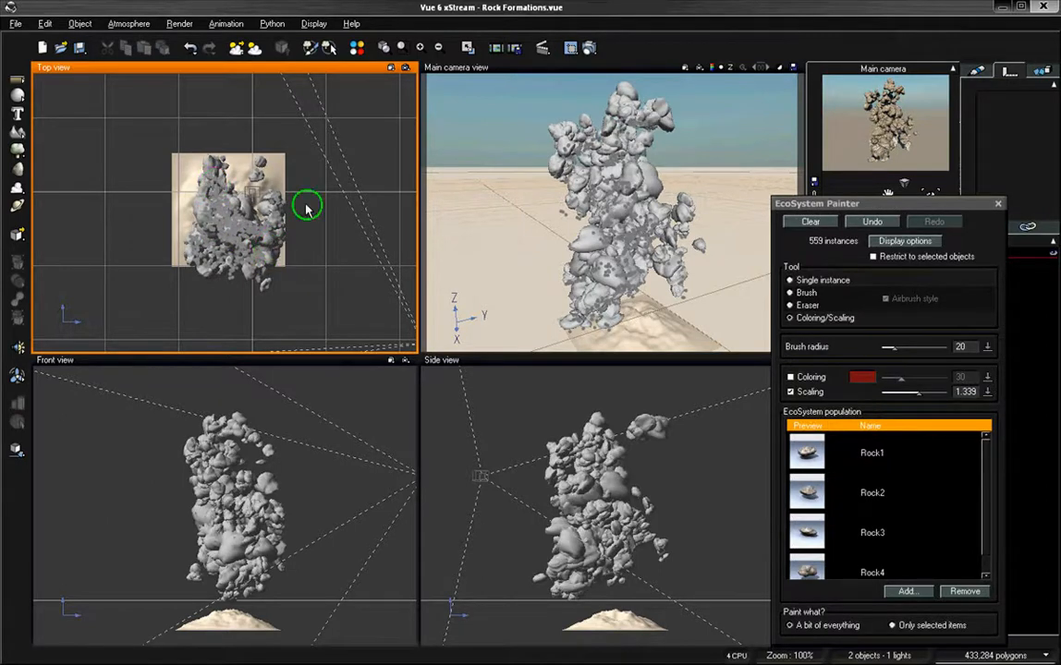
{"action": "mouse_move", "coordinate": [274, 214]}
{"action": "left_mouse_down"}
{"action": "mouse_move", "coordinate": [268, 202]}
{"action": "mouse_move", "coordinate": [284, 239]}
{"action": "mouse_move", "coordinate": [277, 178]}
{"action": "mouse_move", "coordinate": [236, 177]}
{"action": "mouse_move", "coordinate": [251, 292]}
{"action": "mouse_move", "coordinate": [262, 273]}
{"action": "mouse_move", "coordinate": [253, 290]}
{"action": "mouse_move", "coordinate": [225, 260]}
{"action": "mouse_move", "coordinate": [228, 273]}
{"action": "mouse_move", "coordinate": [237, 243]}
{"action": "mouse_move", "coordinate": [213, 222]}
{"action": "mouse_move", "coordinate": [201, 227]}
{"action": "mouse_move", "coordinate": [254, 202]}
{"action": "mouse_move", "coordinate": [266, 185]}
{"action": "mouse_move", "coordinate": [302, 235]}
{"action": "left_mouse_up"}
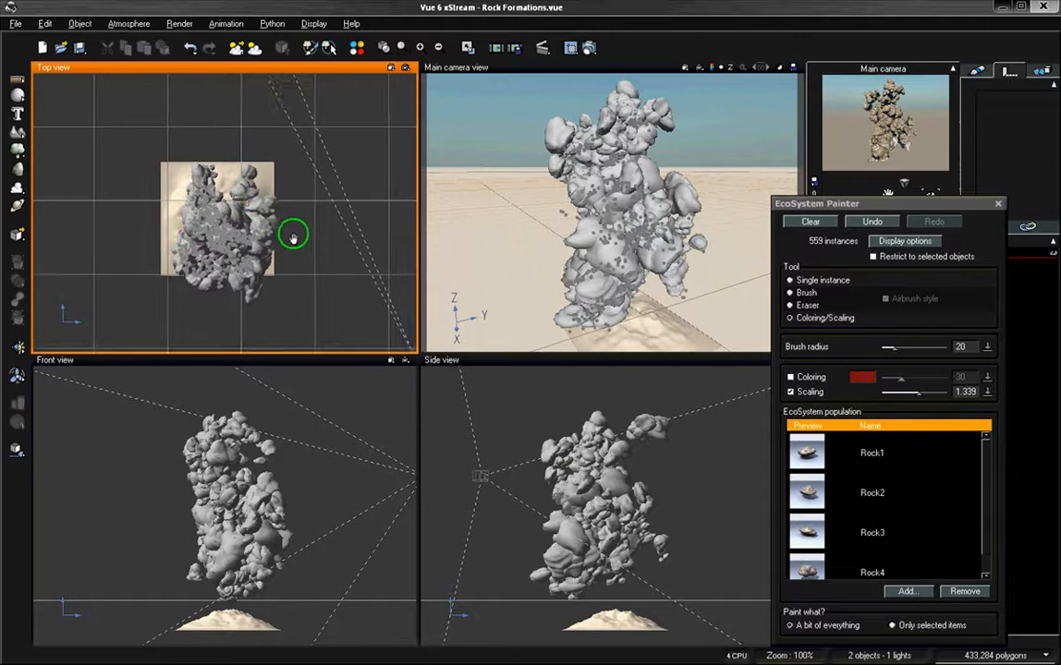
{"action": "scroll", "coordinate": [294, 237], "scroll_direction": "up", "scroll_amount": 6}
{"action": "mouse_move", "coordinate": [273, 284]}
{"action": "right_mouse_down"}
{"action": "mouse_move", "coordinate": [315, 295]}
{"action": "mouse_move", "coordinate": [315, 251]}
{"action": "mouse_move", "coordinate": [256, 104]}
{"action": "mouse_move", "coordinate": [317, 244]}
{"action": "mouse_move", "coordinate": [339, 125]}
{"action": "mouse_move", "coordinate": [339, 309]}
{"action": "mouse_move", "coordinate": [261, 177]}
{"action": "right_mouse_up"}
{"action": "scroll", "coordinate": [339, 143], "scroll_direction": "down", "scroll_amount": 3}
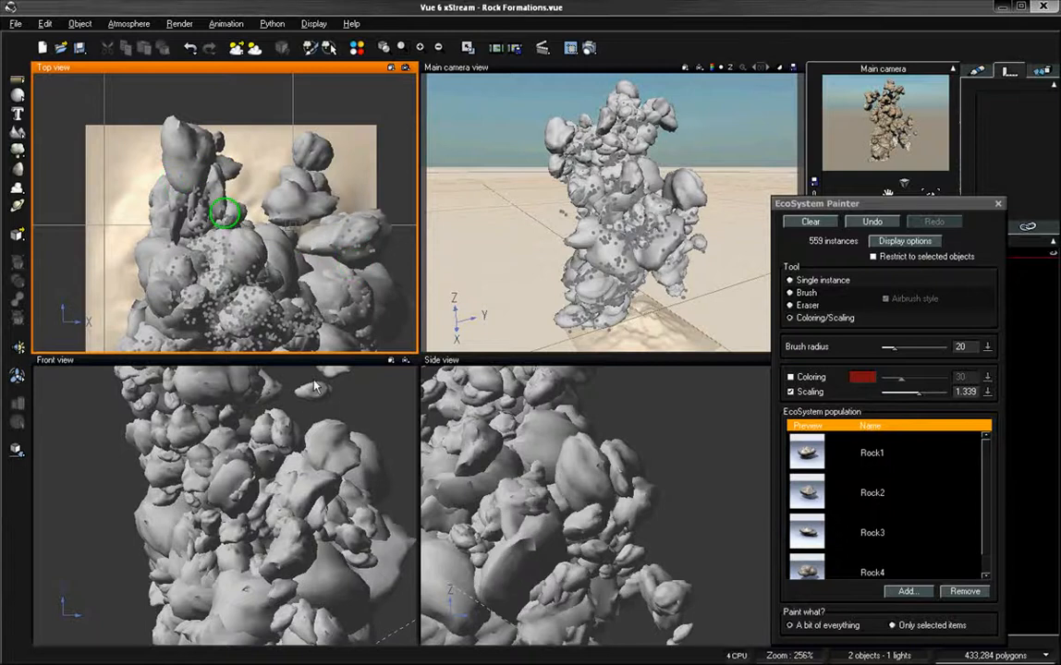
{"action": "right_click_drag", "start_coordinate": [300, 268], "coordinate": [280, 284]}
{"action": "left_click_drag", "start_coordinate": [284, 301], "coordinate": [288, 309]}
Brush the scaling over the lower-right, central and upper-right rocks of the formation in the enlarged top view
{"action": "right_click_drag", "start_coordinate": [308, 457], "coordinate": [292, 494]}
{"action": "right_click_drag", "start_coordinate": [536, 463], "coordinate": [535, 541]}
{"action": "left_click", "coordinate": [279, 309]}
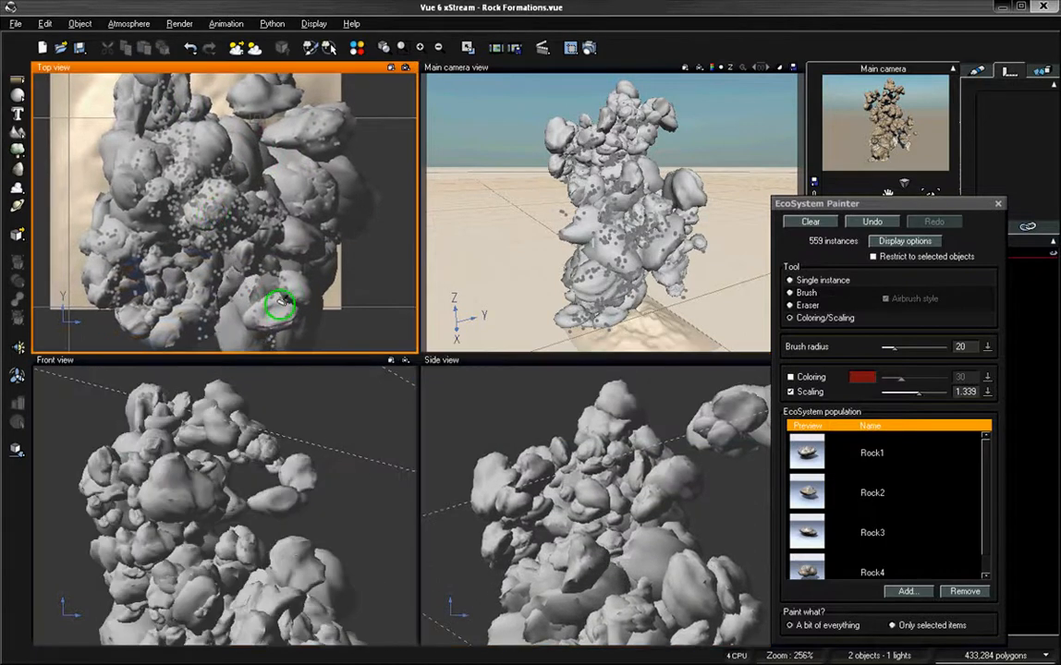
{"action": "mouse_move", "coordinate": [228, 214]}
{"action": "left_mouse_down"}
{"action": "mouse_move", "coordinate": [190, 232]}
{"action": "mouse_move", "coordinate": [256, 270]}
{"action": "left_mouse_up"}
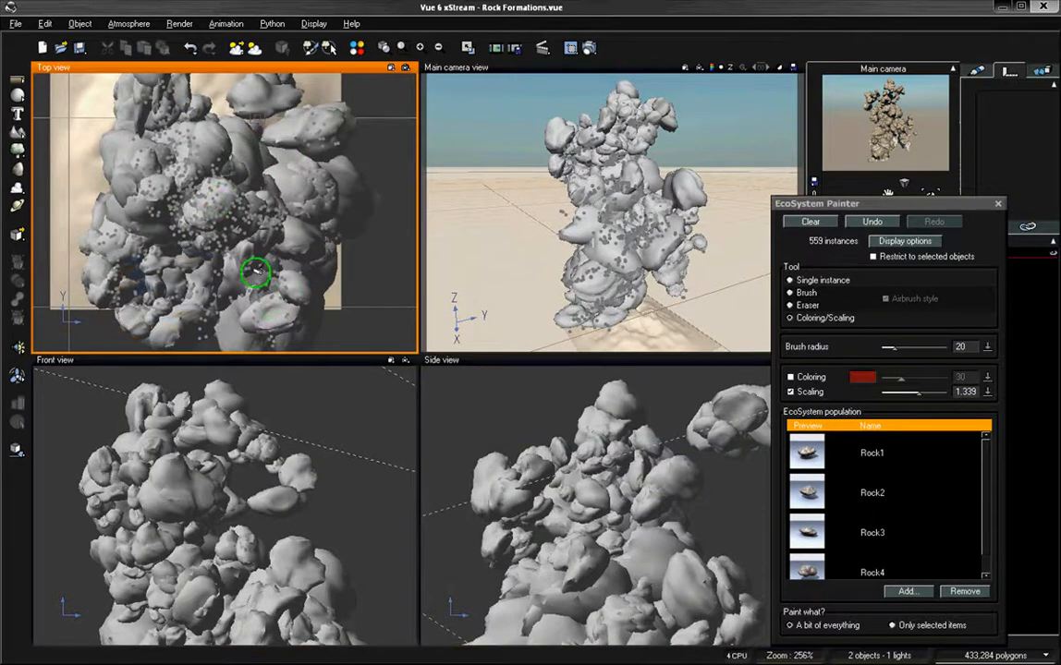
{"action": "mouse_move", "coordinate": [260, 215]}
{"action": "left_mouse_down"}
{"action": "mouse_move", "coordinate": [255, 242]}
{"action": "mouse_move", "coordinate": [263, 169]}
{"action": "left_mouse_up"}
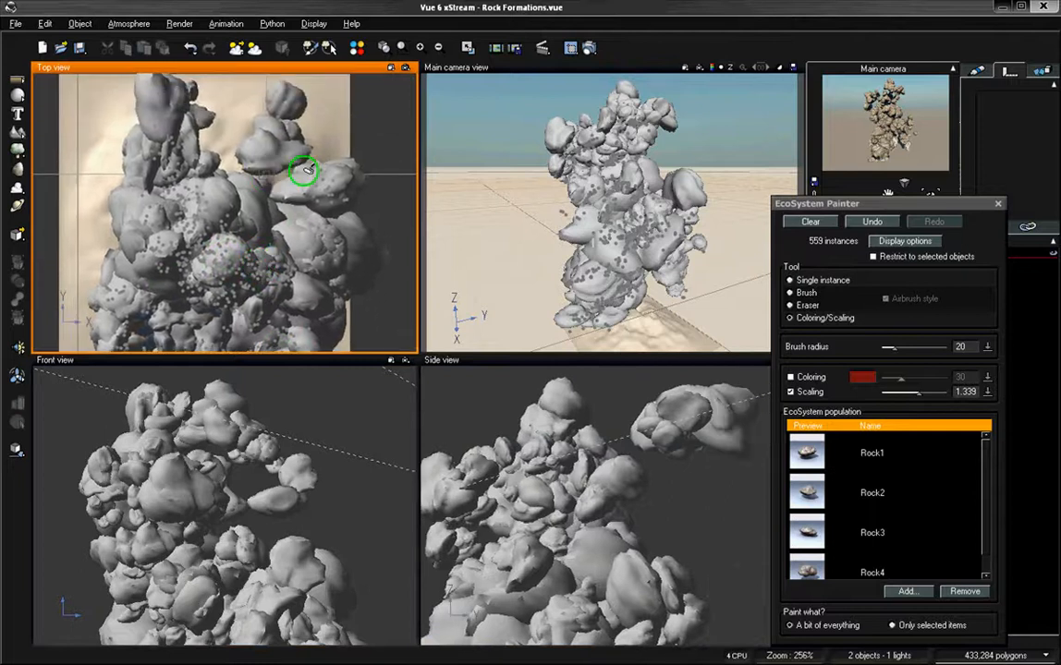
{"action": "mouse_move", "coordinate": [326, 216]}
{"action": "left_mouse_down"}
{"action": "mouse_move", "coordinate": [286, 263]}
{"action": "mouse_move", "coordinate": [166, 177]}
{"action": "mouse_move", "coordinate": [205, 277]}
{"action": "mouse_move", "coordinate": [213, 177]}
{"action": "mouse_move", "coordinate": [242, 242]}
{"action": "left_mouse_up"}
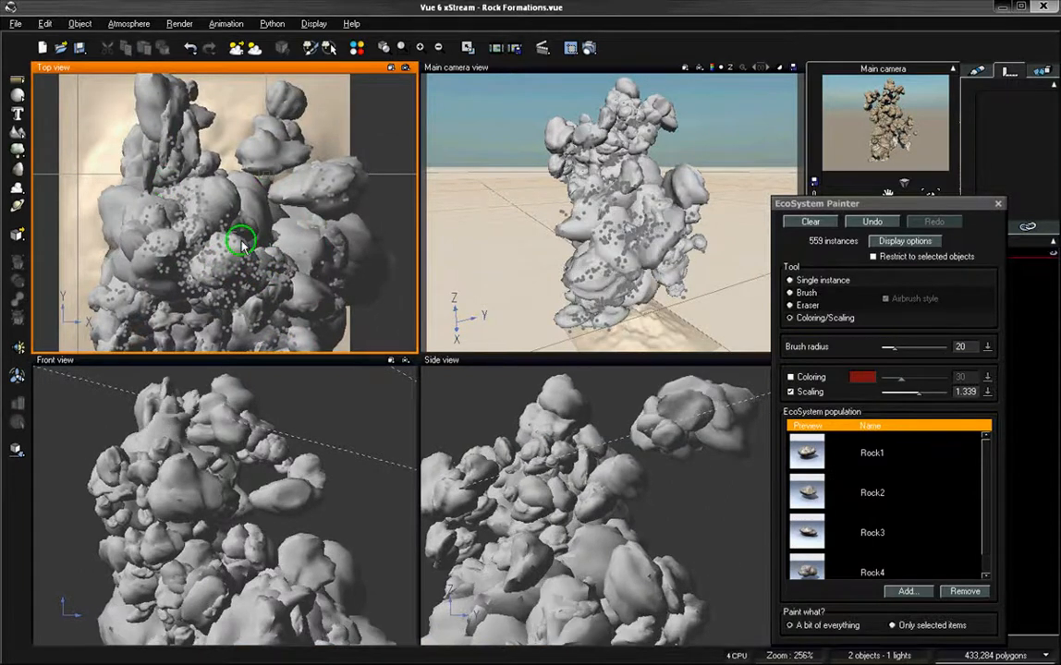
{"action": "right_click_drag", "start_coordinate": [307, 289], "coordinate": [332, 194]}
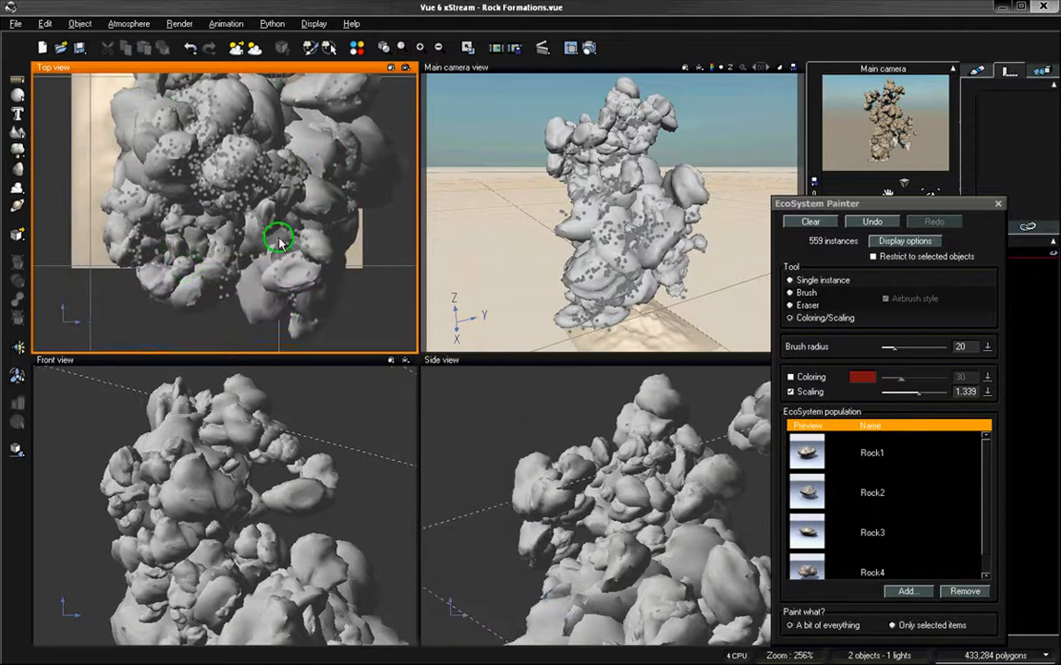
Orbit the main camera around the formation to show it from another side
{"action": "mouse_move", "coordinate": [831, 209]}
{"action": "left_mouse_down"}
{"action": "mouse_move", "coordinate": [788, 268]}
{"action": "mouse_move", "coordinate": [821, 262]}
{"action": "left_mouse_up"}
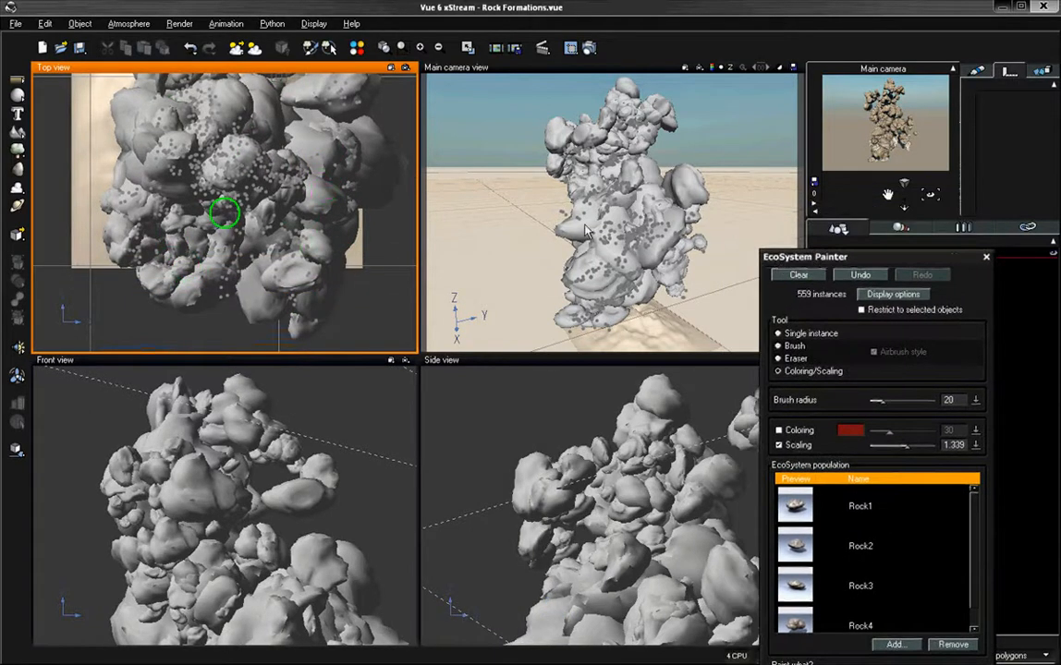
{"action": "mouse_move", "coordinate": [592, 212]}
{"action": "right_mouse_down"}
{"action": "mouse_move", "coordinate": [646, 217]}
{"action": "mouse_move", "coordinate": [496, 222]}
{"action": "right_mouse_up"}
{"action": "left_click_drag", "start_coordinate": [888, 194], "coordinate": [786, 194]}
{"action": "right_click_drag", "start_coordinate": [707, 191], "coordinate": [383, 211]}
Enlarge more rocks around the formation's left, right and front edges in the top view, and close the EcoSystem Painter
{"action": "left_click", "coordinate": [194, 218]}
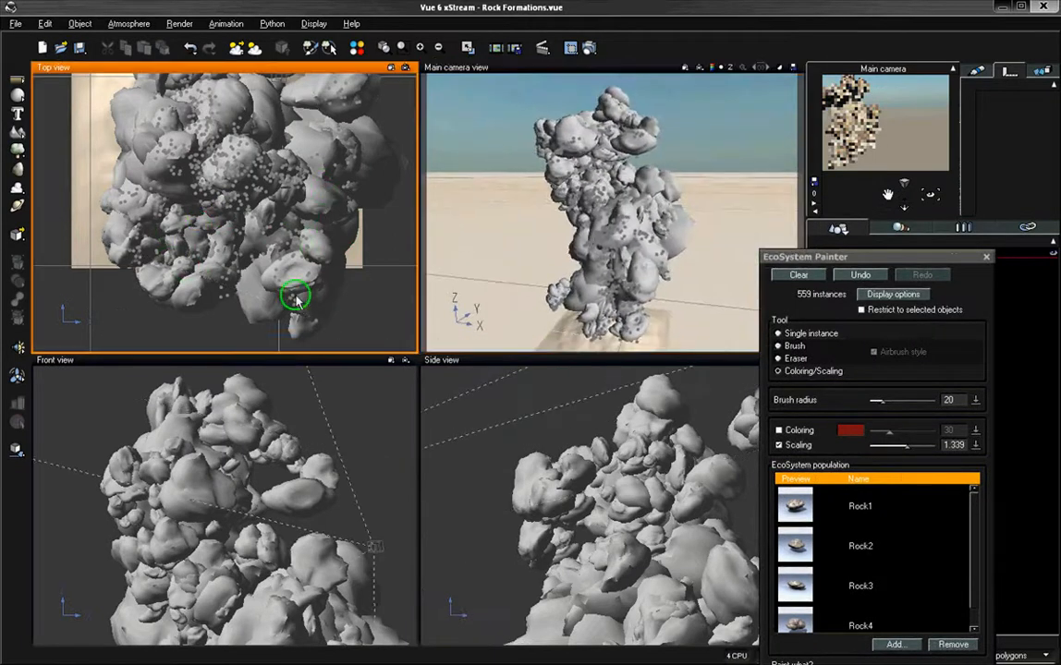
{"action": "right_click_drag", "start_coordinate": [343, 154], "coordinate": [342, 228]}
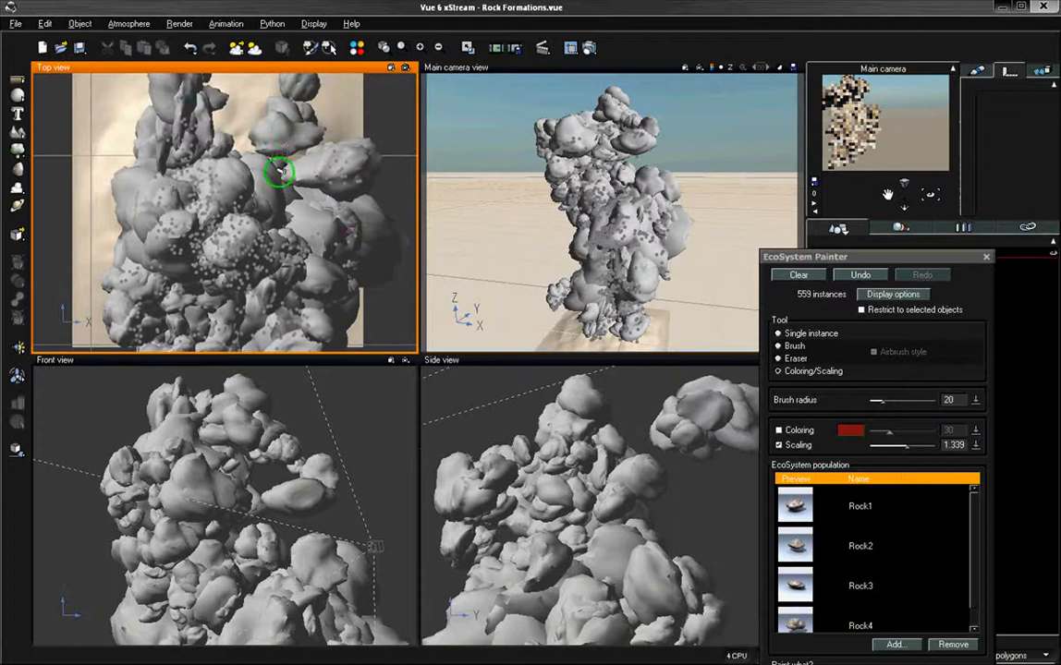
{"action": "right_click_drag", "start_coordinate": [300, 86], "coordinate": [296, 135]}
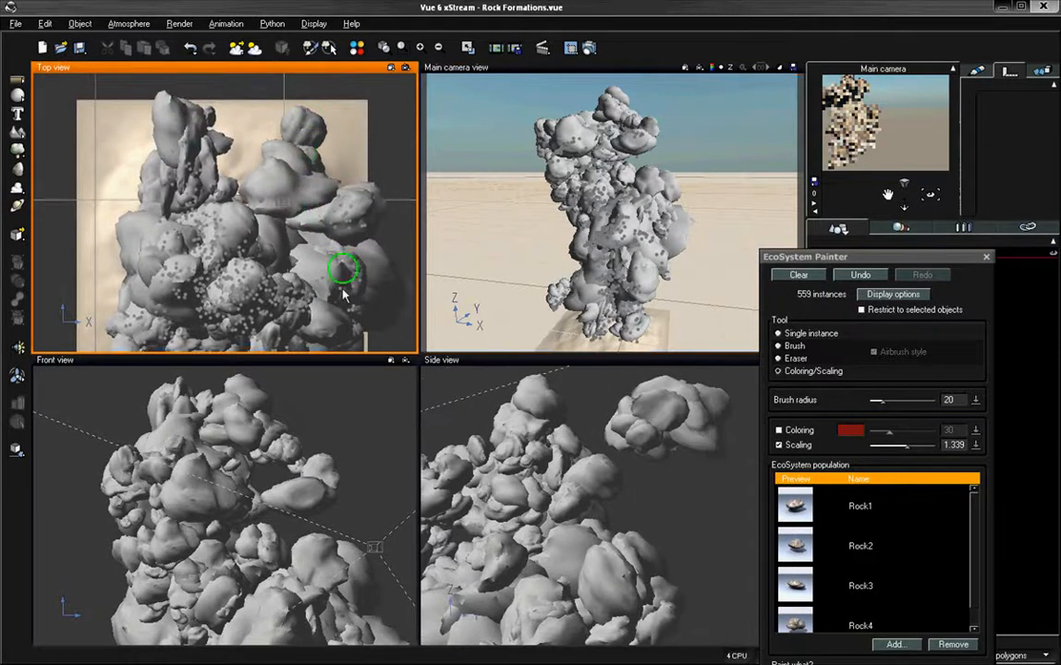
{"action": "mouse_move", "coordinate": [164, 212]}
{"action": "left_mouse_down"}
{"action": "mouse_move", "coordinate": [185, 170]}
{"action": "mouse_move", "coordinate": [185, 185]}
{"action": "mouse_move", "coordinate": [204, 176]}
{"action": "mouse_move", "coordinate": [238, 194]}
{"action": "mouse_move", "coordinate": [158, 194]}
{"action": "left_mouse_up"}
{"action": "right_click_drag", "start_coordinate": [294, 279], "coordinate": [247, 199]}
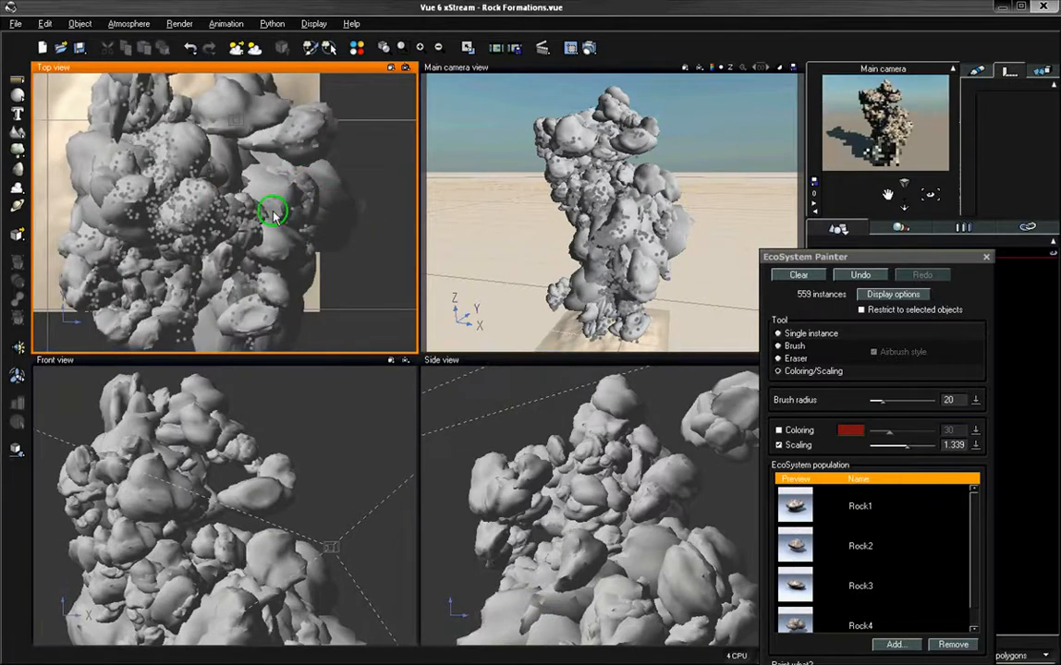
{"action": "right_click_drag", "start_coordinate": [190, 185], "coordinate": [237, 201]}
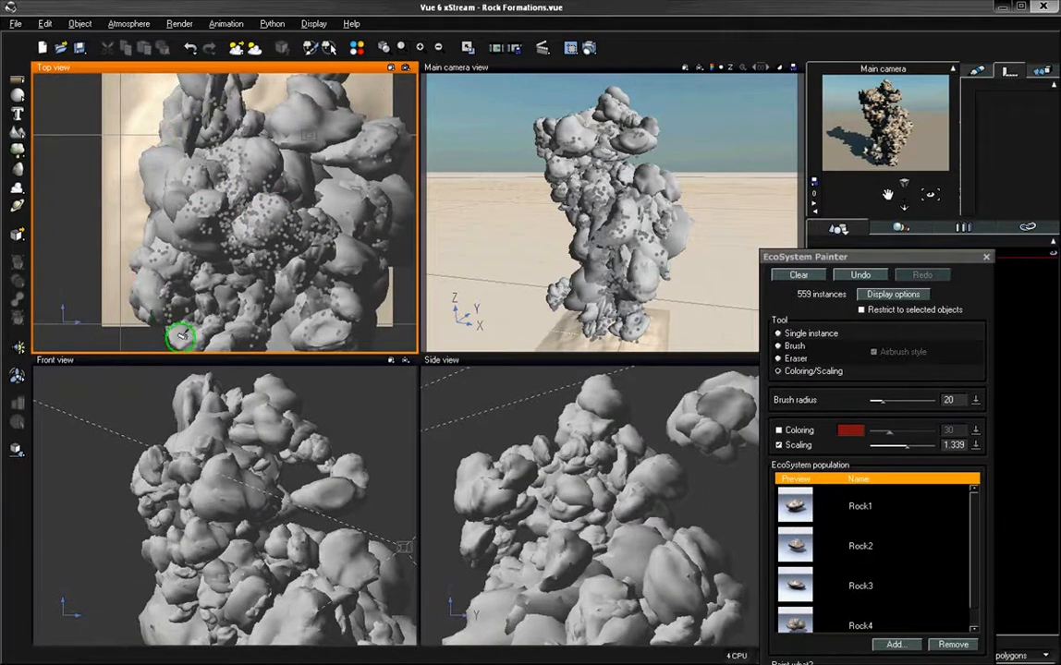
{"action": "right_click_drag", "start_coordinate": [232, 263], "coordinate": [179, 191]}
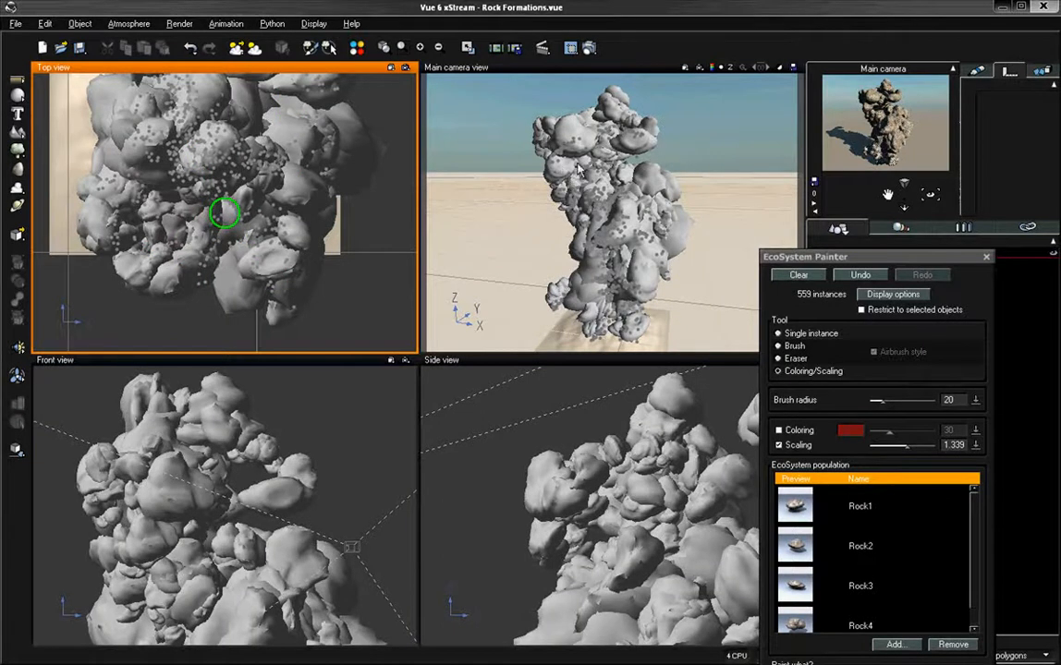
{"action": "left_click", "coordinate": [985, 257]}
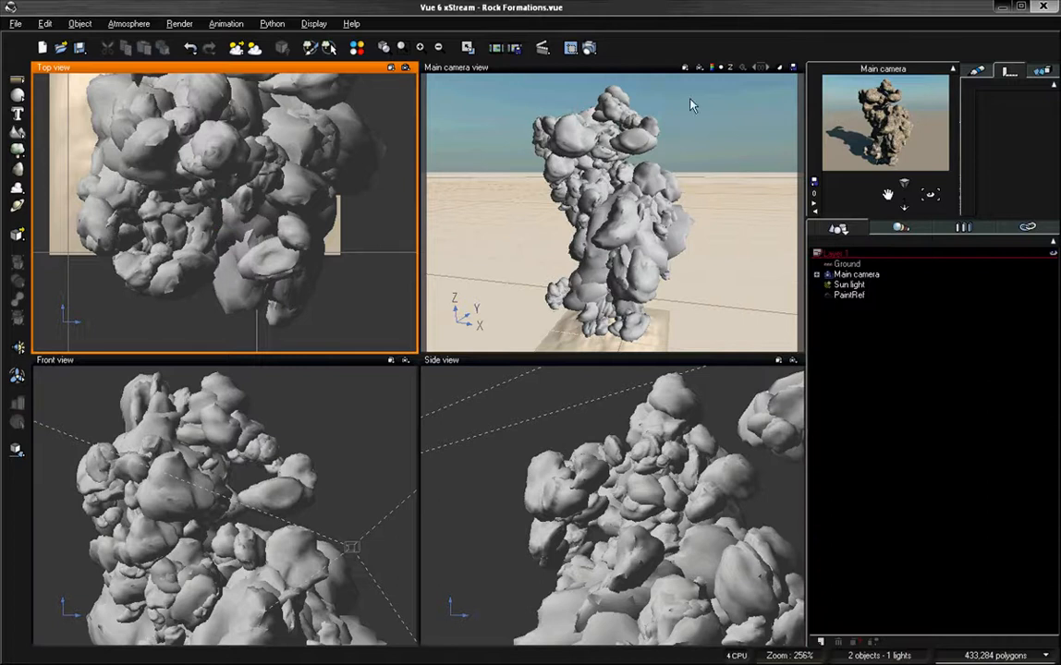
Save the scene and render the main camera view
{"action": "left_click", "coordinate": [623, 74]}
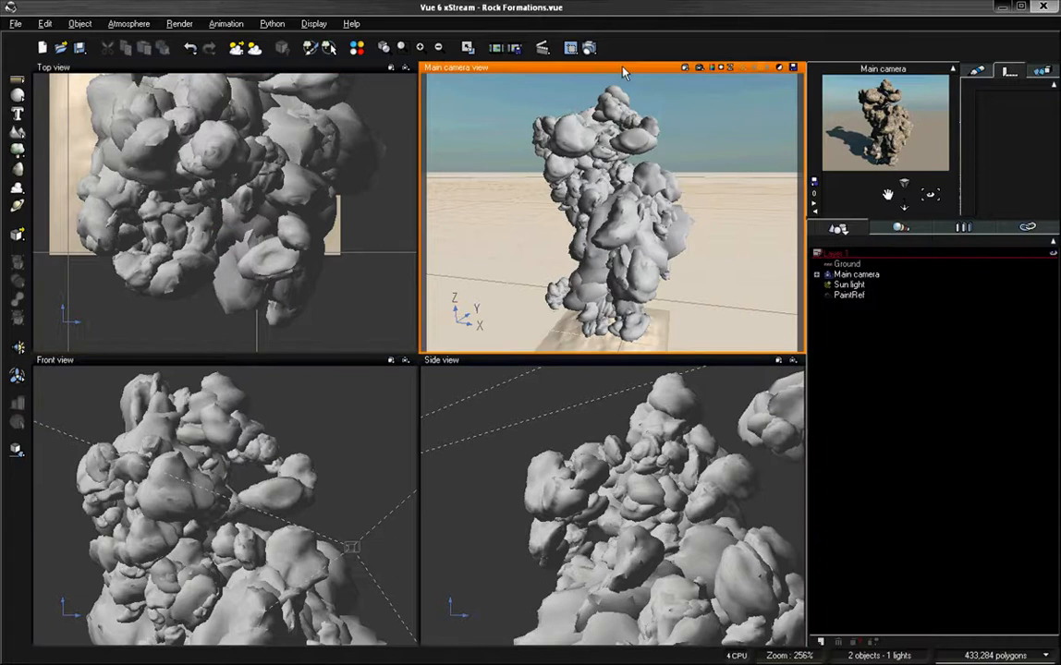
{"action": "key", "text": "ctrl+s"}
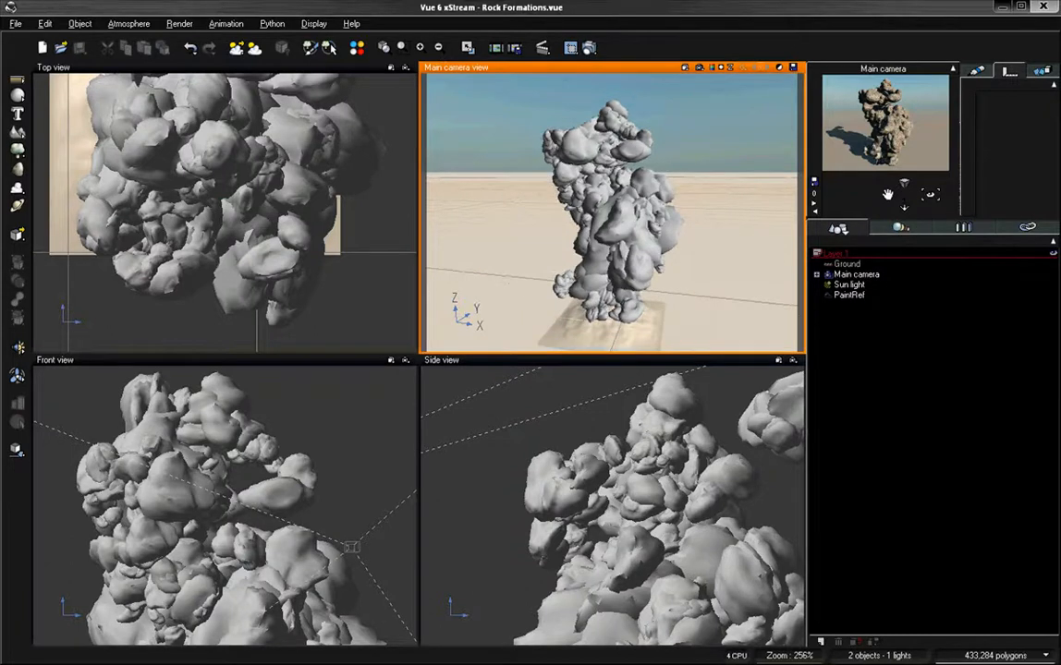
{"action": "left_click", "coordinate": [592, 49]}
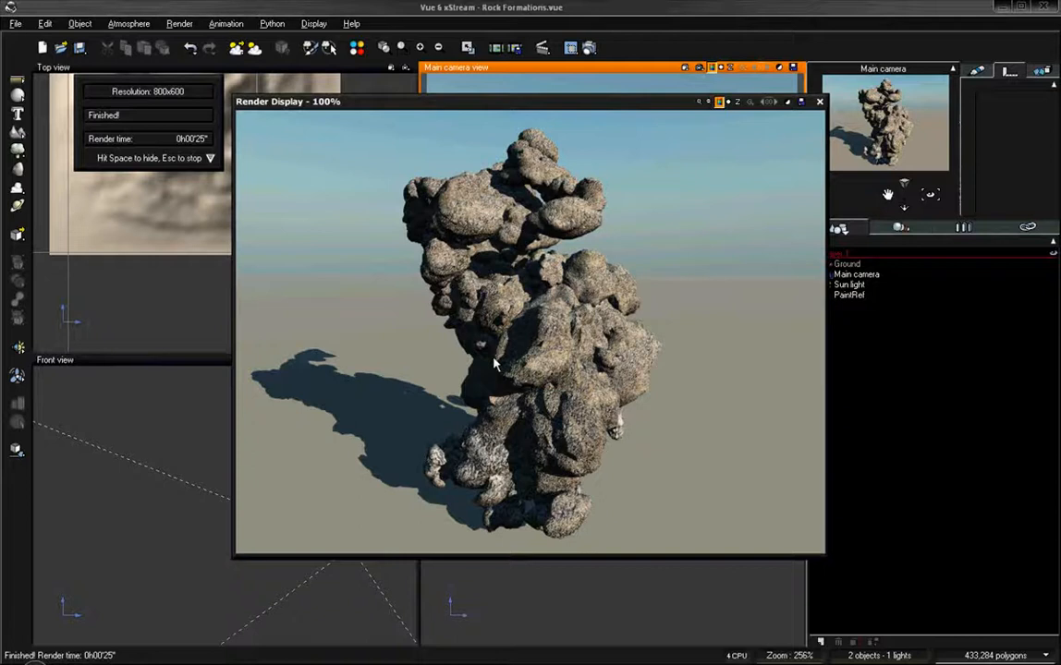
Examine the rendered rocks and their shadow at 200% from the base upwards, and close the render display
{"action": "left_click", "coordinate": [700, 103]}
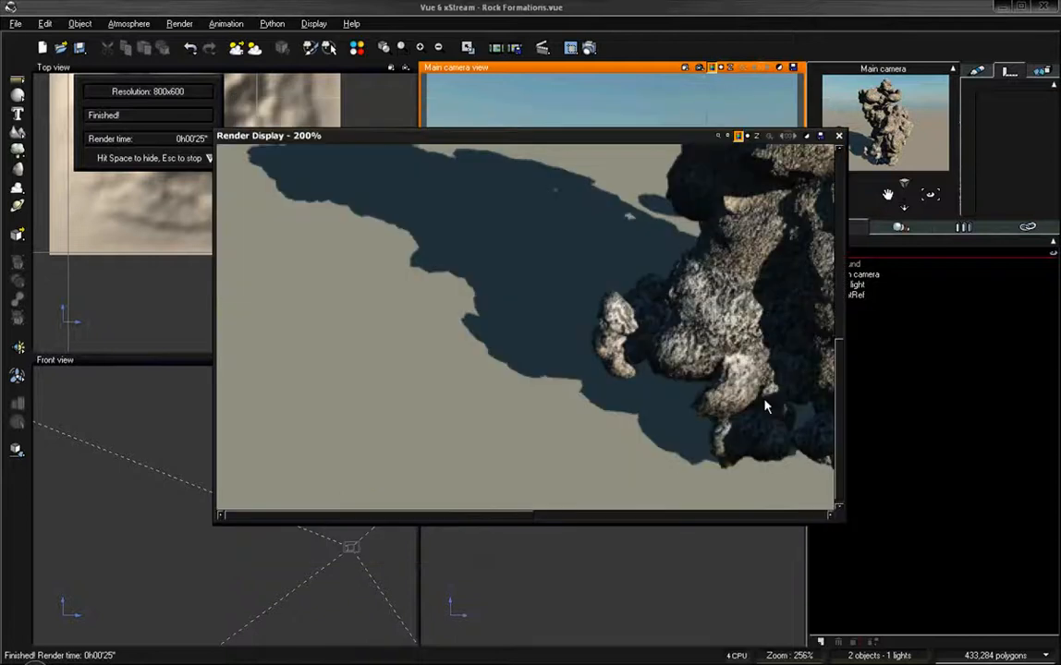
{"action": "left_click_drag", "start_coordinate": [845, 393], "coordinate": [835, 321]}
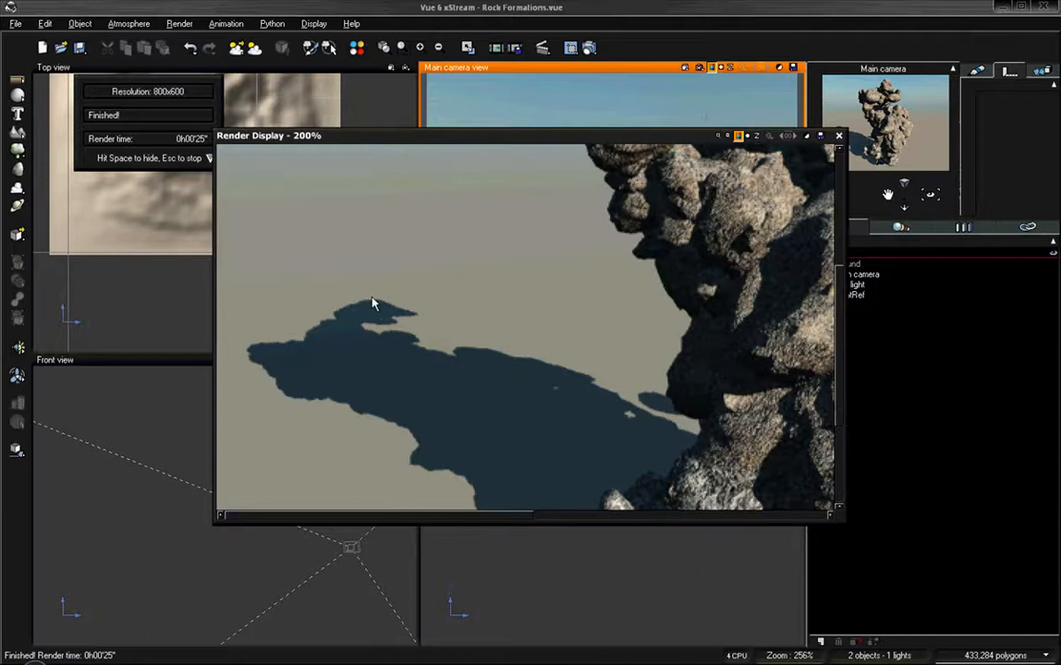
{"action": "left_click_drag", "start_coordinate": [839, 323], "coordinate": [830, 265]}
{"action": "left_click", "coordinate": [838, 136]}
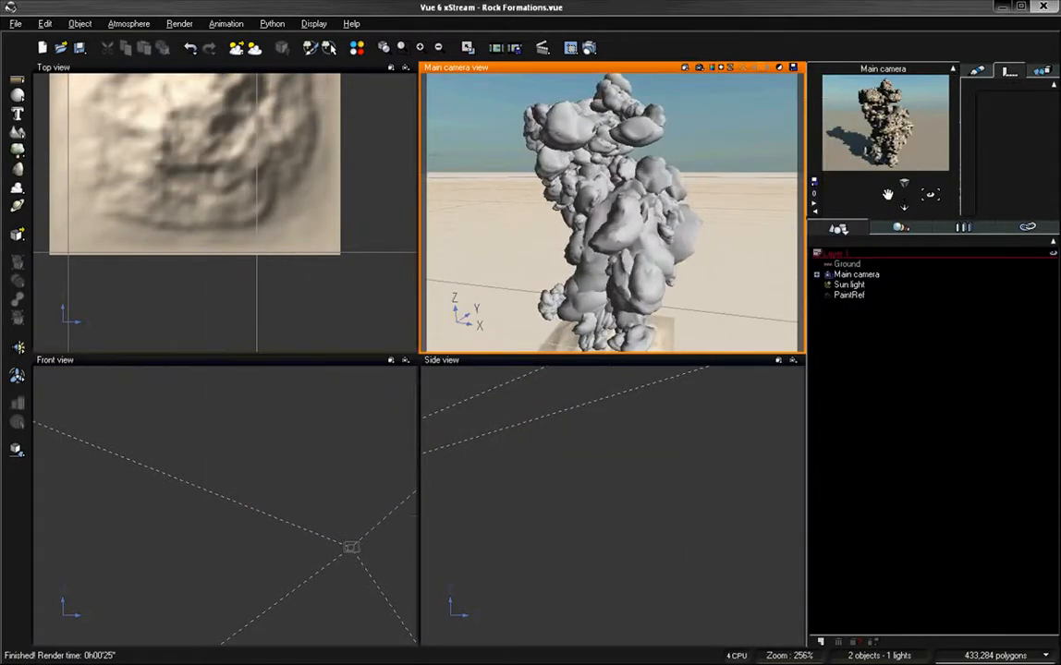
Maximize the main camera view and reposition the camera for a close view of the gap between the formation's base and the terrain
{"action": "double_click", "coordinate": [599, 72]}
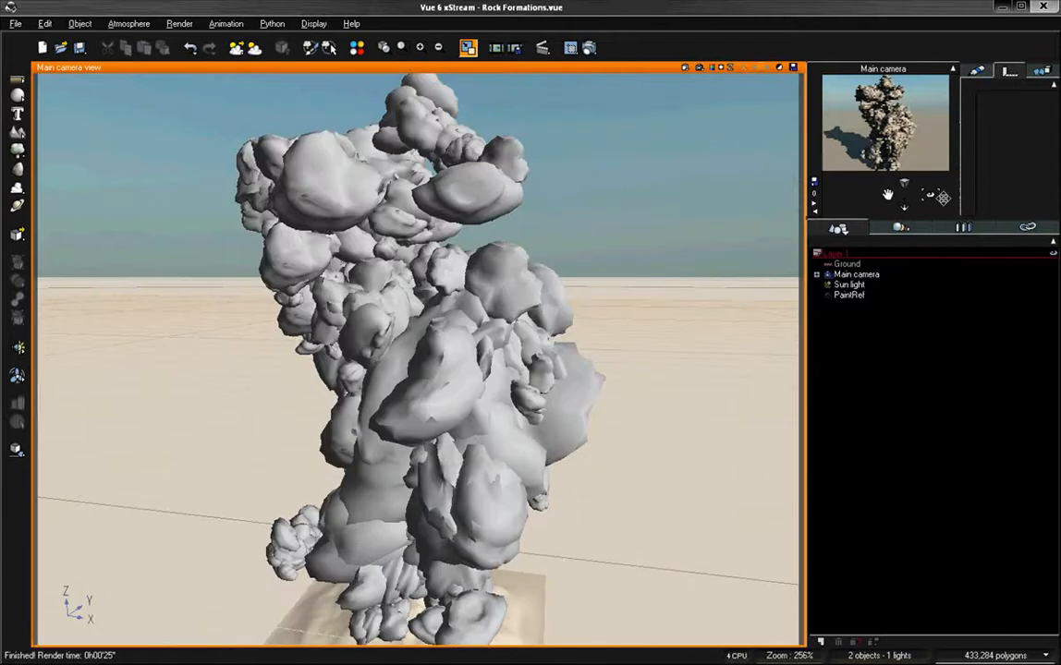
{"action": "right_click_drag", "start_coordinate": [739, 181], "coordinate": [601, 166]}
{"action": "right_click_drag", "start_coordinate": [904, 205], "coordinate": [904, 207]}
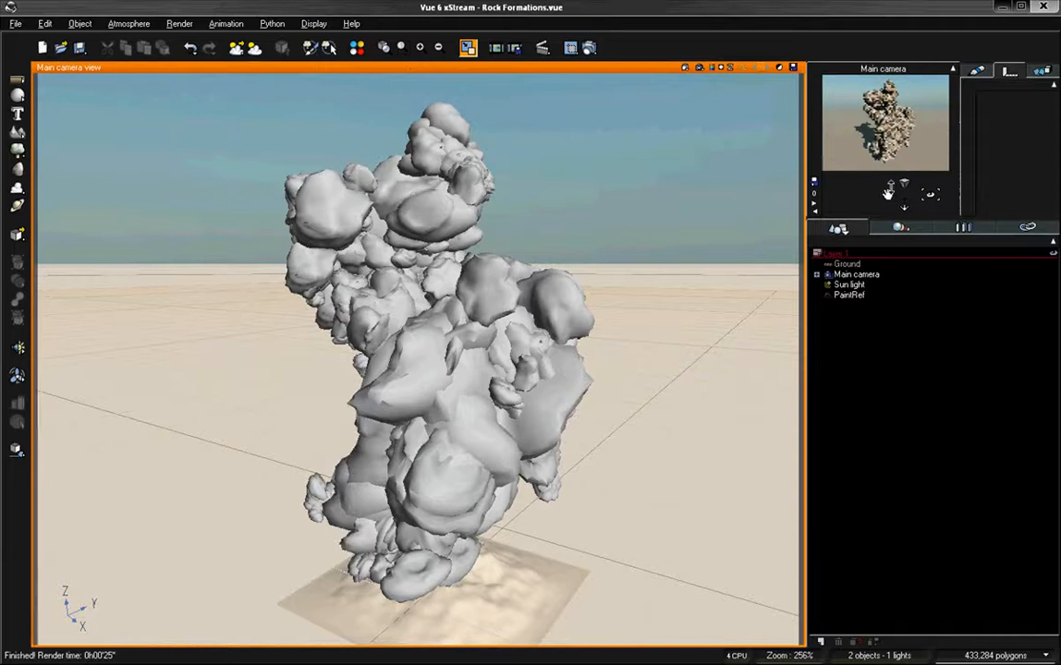
{"action": "left_click_drag", "start_coordinate": [888, 193], "coordinate": [888, 171]}
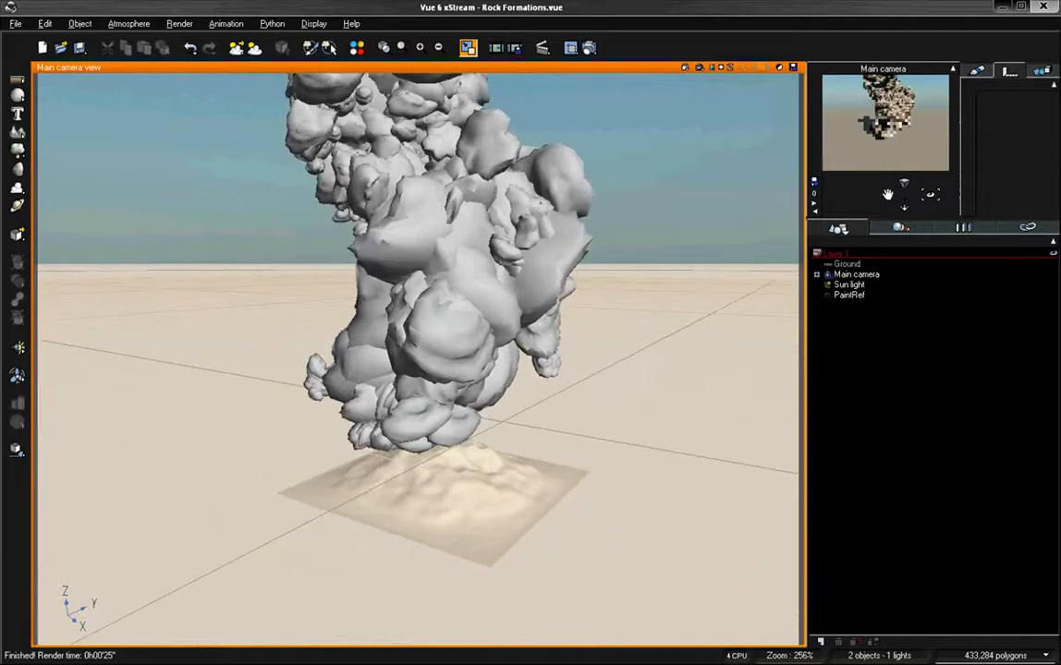
{"action": "scroll", "coordinate": [535, 468], "scroll_direction": "up", "scroll_amount": 5}
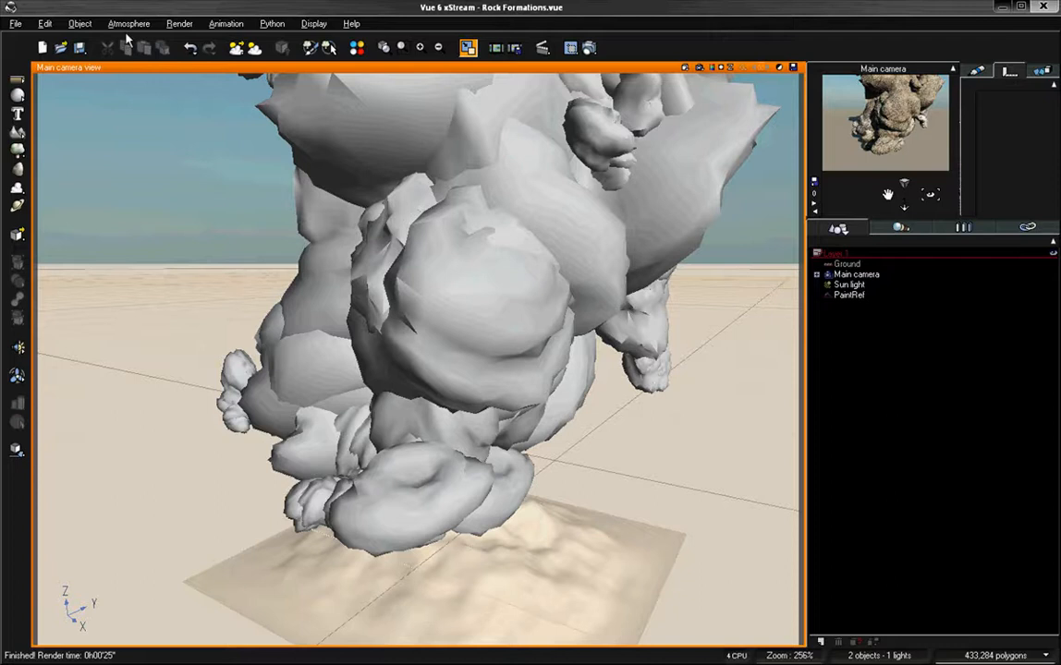
Select all rock instances with the EcoSystem Selector and switch to manipulating them
{"action": "left_click", "coordinate": [329, 48]}
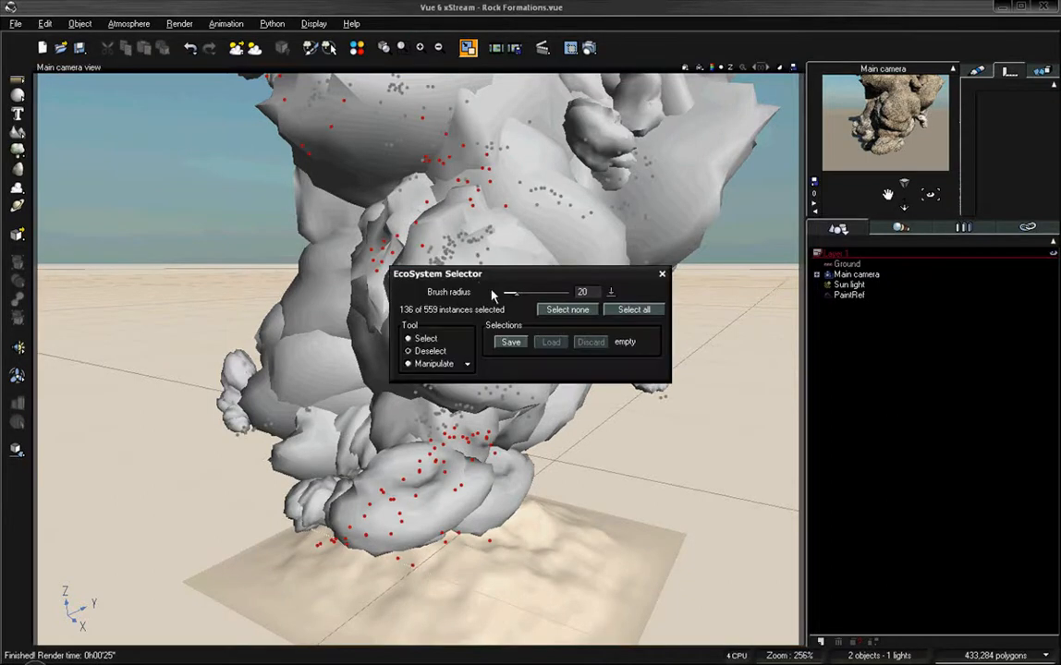
{"action": "left_click", "coordinate": [636, 310]}
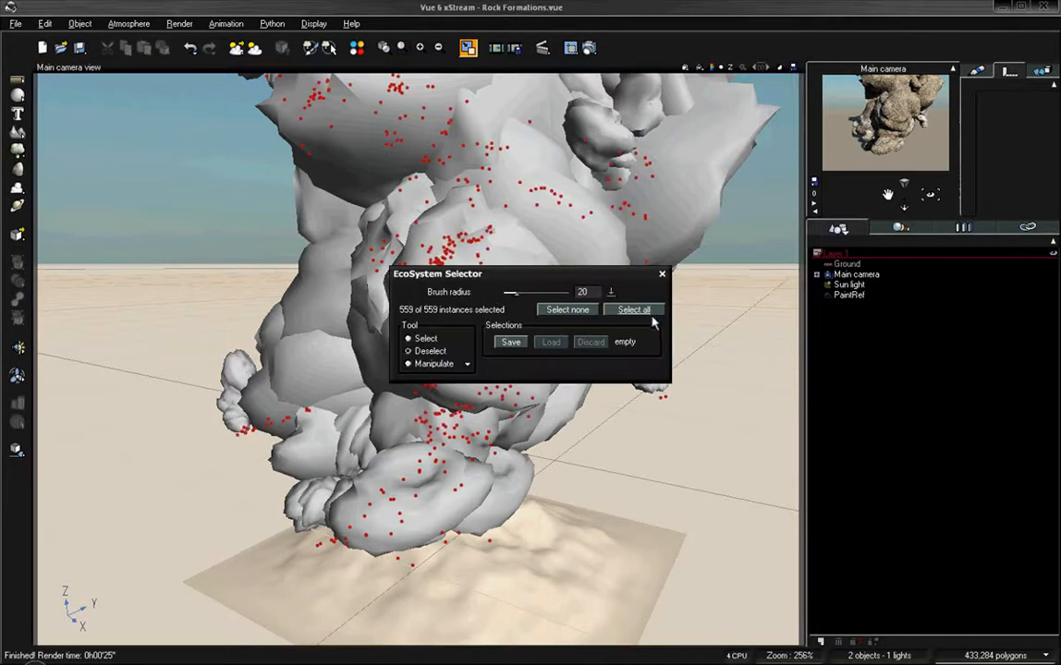
{"action": "left_click", "coordinate": [440, 365]}
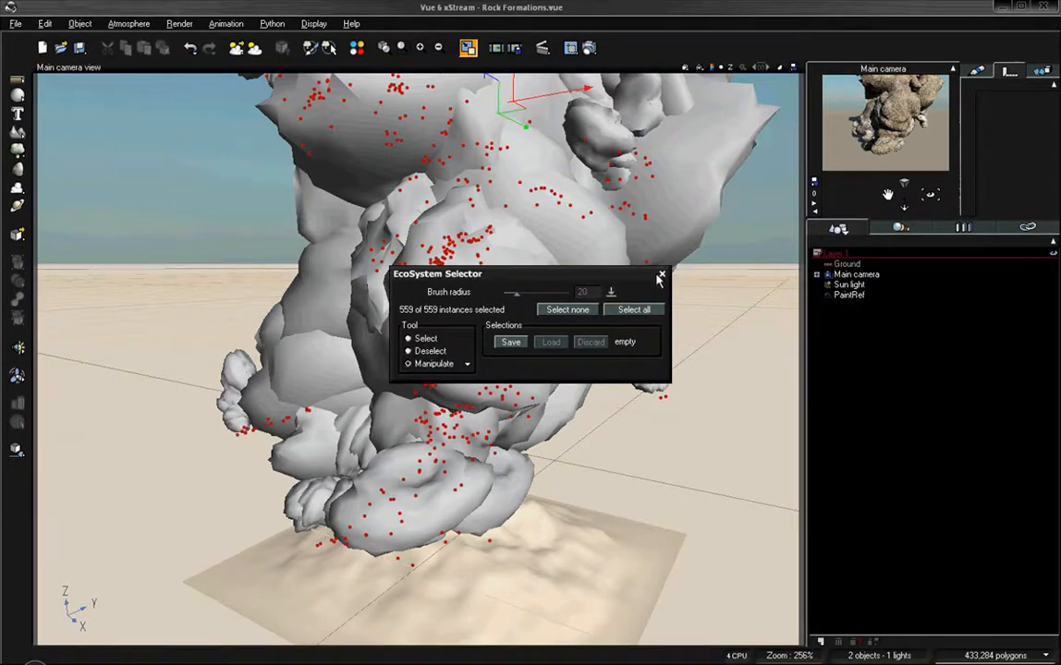
{"action": "left_click_drag", "start_coordinate": [656, 276], "coordinate": [282, 545]}
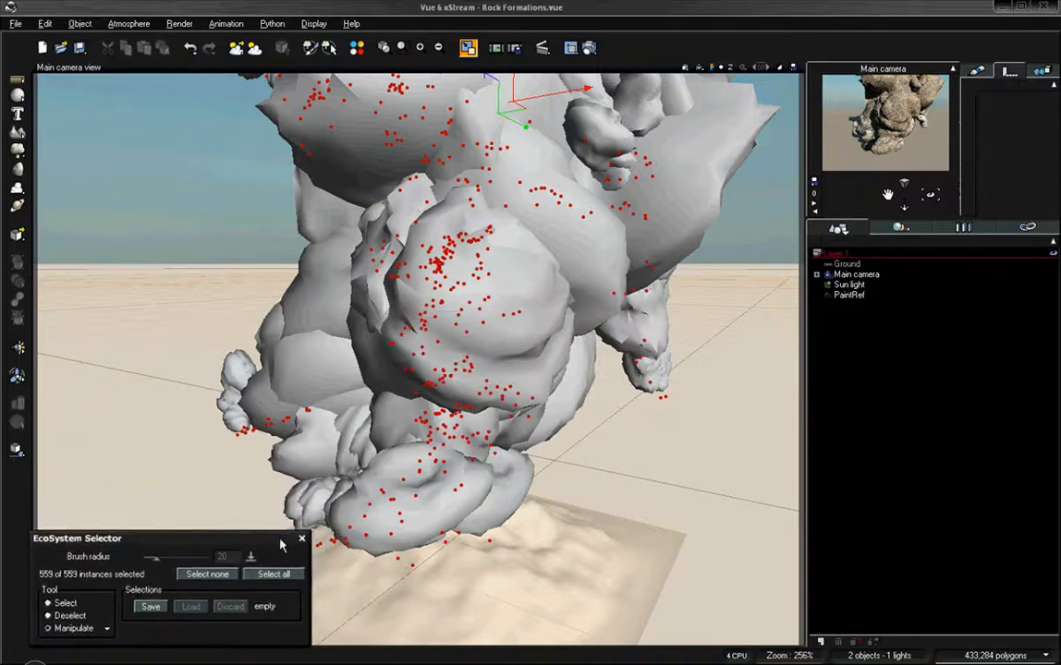
{"action": "left_click", "coordinate": [509, 127]}
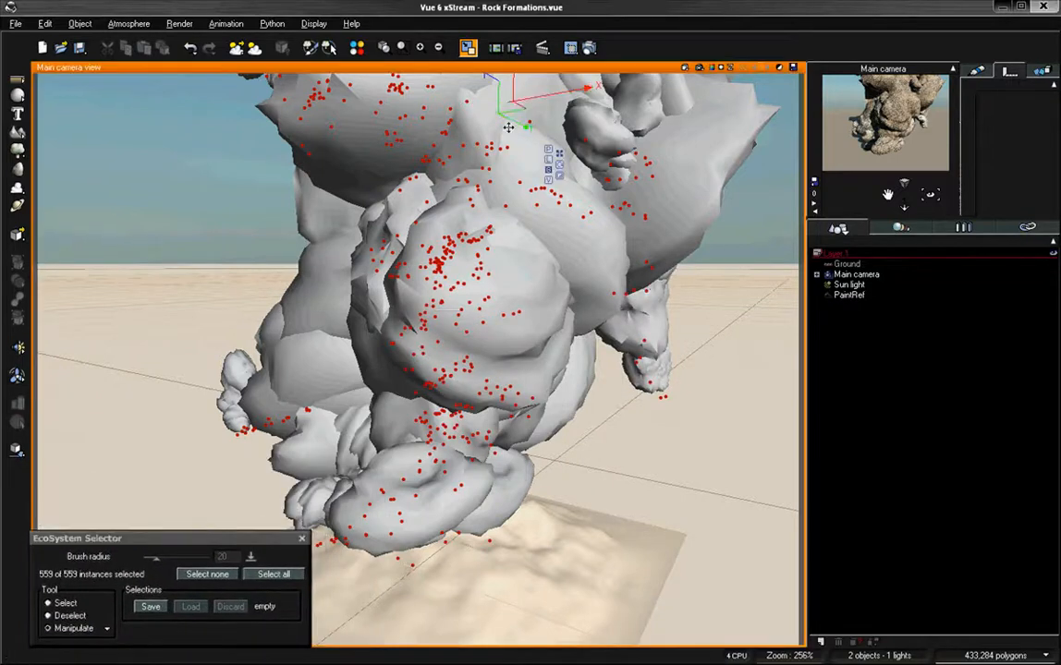
Uniformly scale down all rock instances and move them down above the terrain, to about X -0.79 m and Z 3.55 m
{"action": "left_click", "coordinate": [559, 177]}
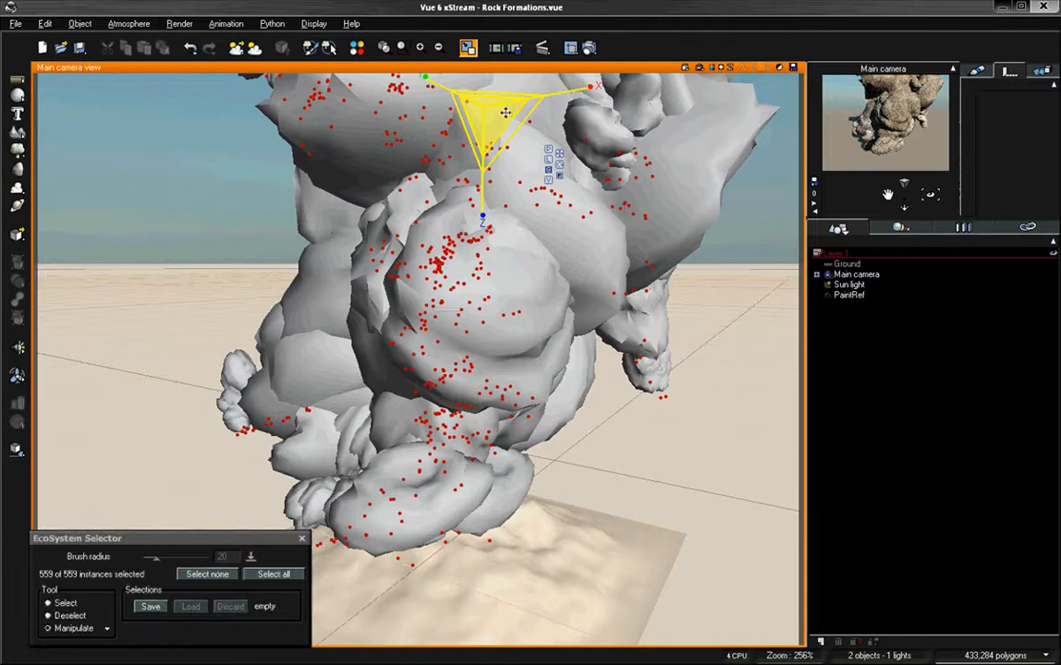
{"action": "left_click_drag", "start_coordinate": [505, 113], "coordinate": [228, 395]}
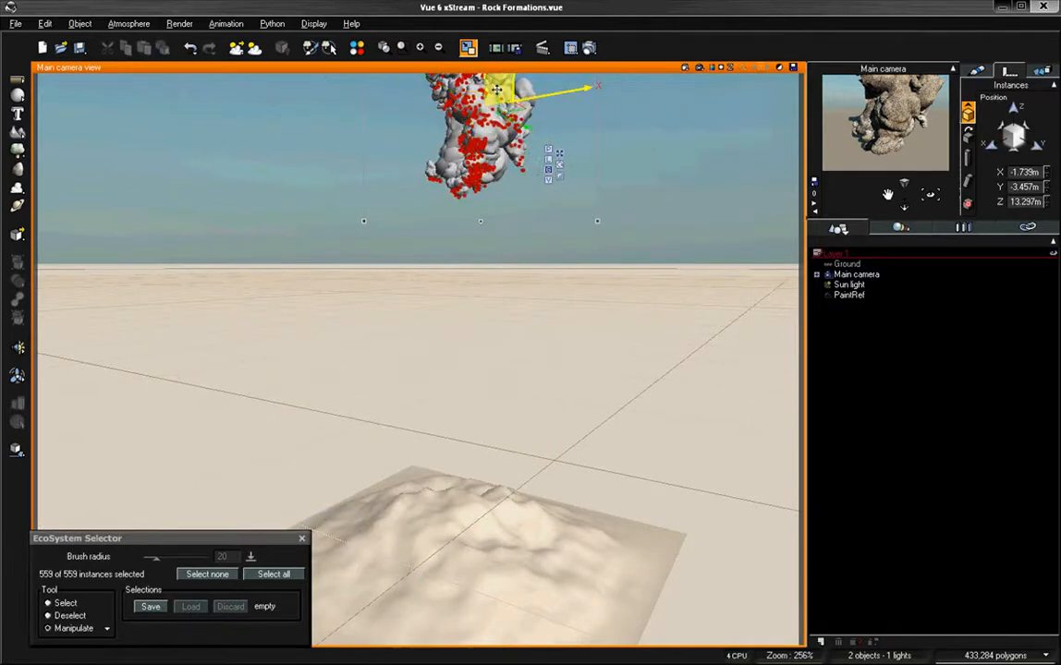
{"action": "left_click_drag", "start_coordinate": [499, 99], "coordinate": [523, 377]}
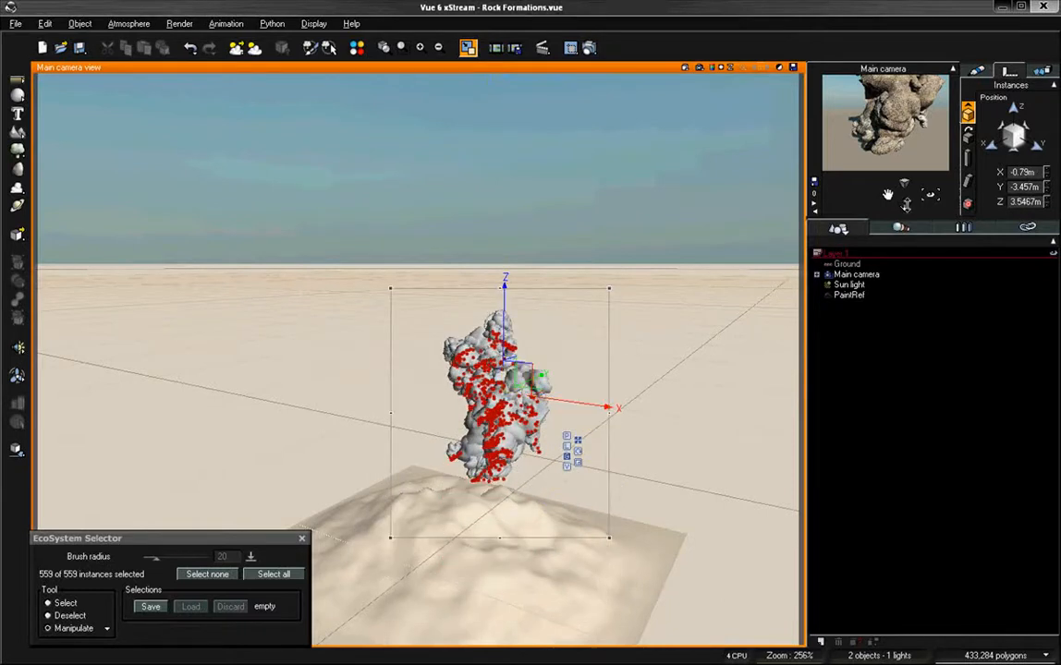
Shrink the whole rock formation further and lower it along Z to about 3.02 m
{"action": "left_click_drag", "start_coordinate": [907, 205], "coordinate": [844, 183]}
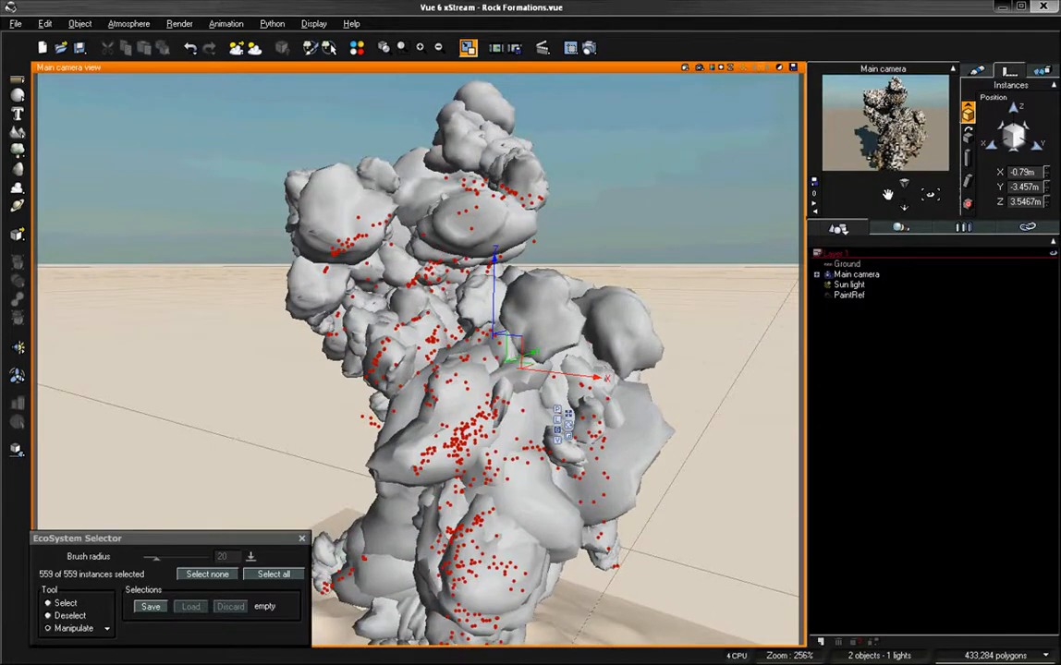
{"action": "left_click_drag", "start_coordinate": [888, 194], "coordinate": [887, 196]}
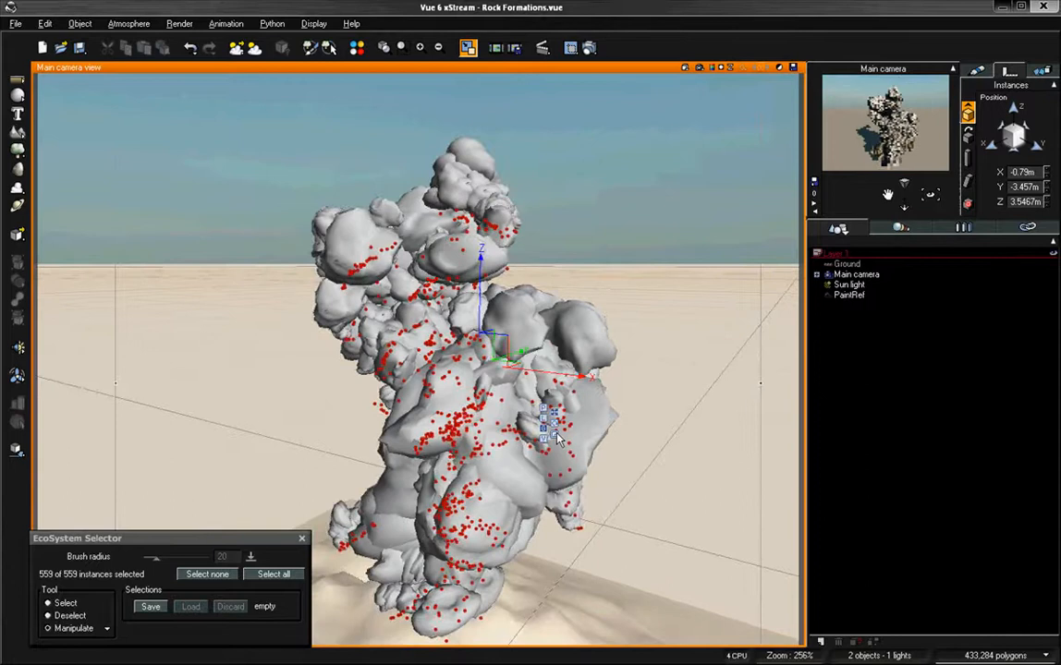
{"action": "left_click_drag", "start_coordinate": [494, 354], "coordinate": [545, 407]}
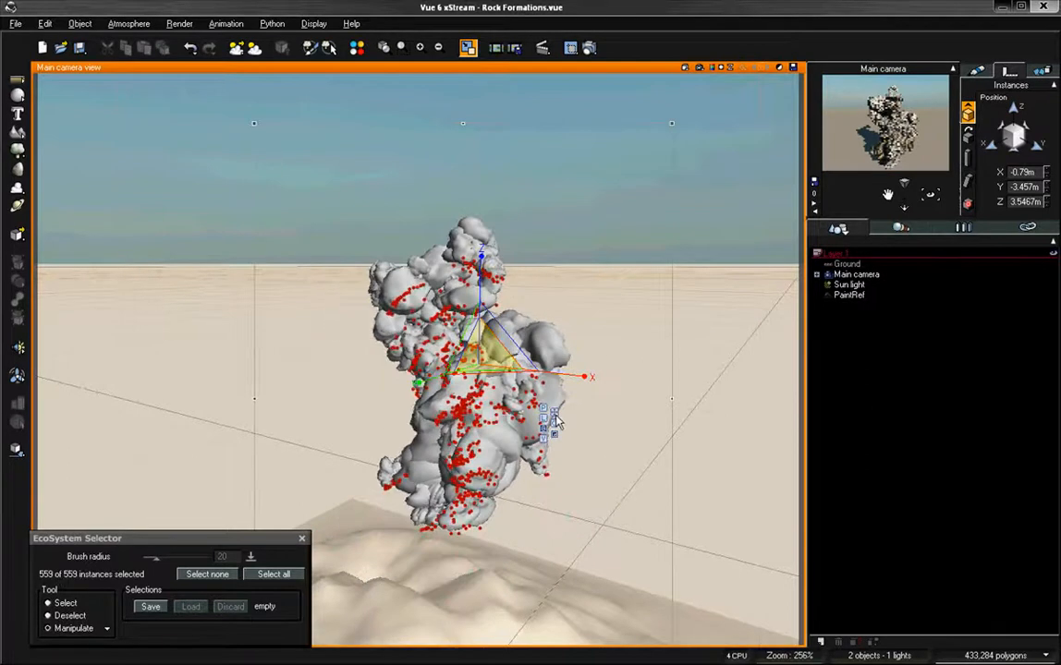
{"action": "left_click_drag", "start_coordinate": [484, 308], "coordinate": [486, 349]}
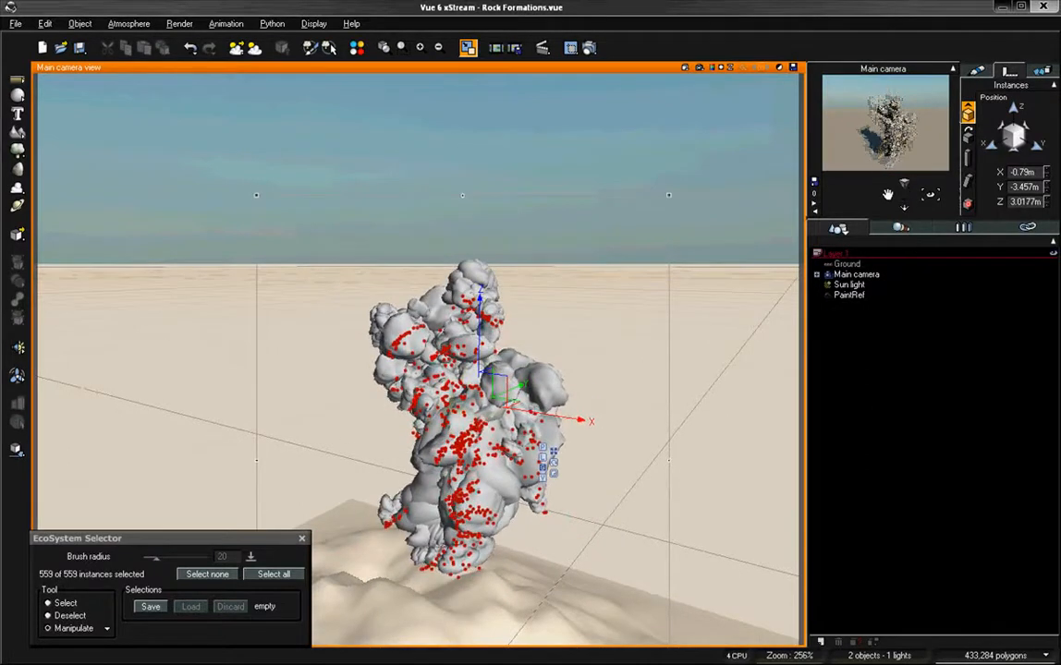
Lower the whole rock formation towards the terrain to a Z position of about 1.67 m
{"action": "left_click_drag", "start_coordinate": [904, 206], "coordinate": [906, 211]}
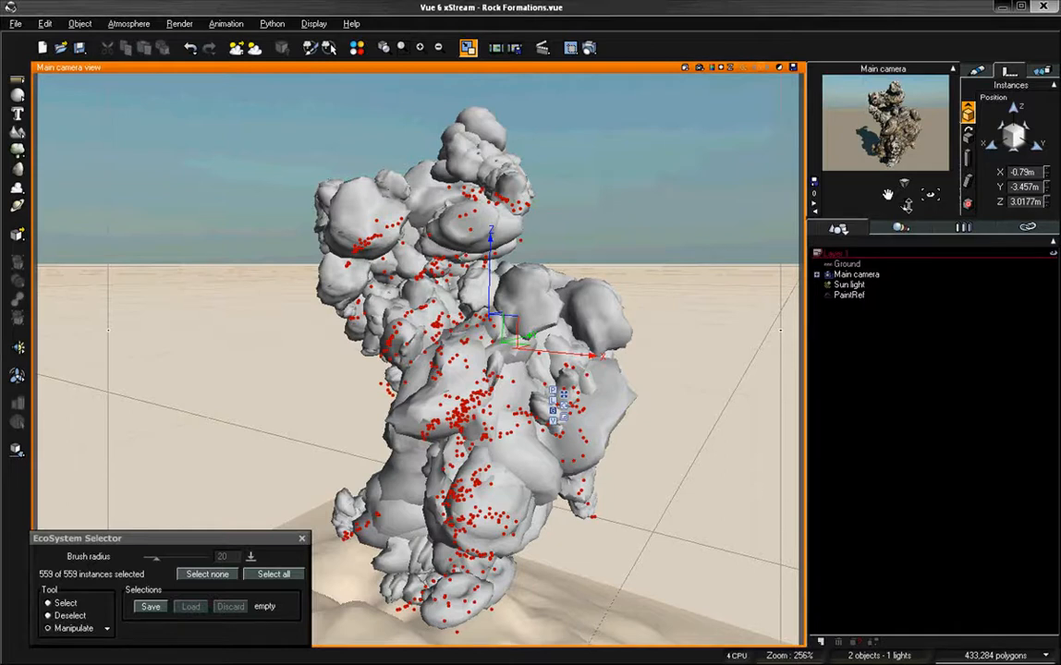
{"action": "scroll", "coordinate": [603, 201], "scroll_direction": "up", "scroll_amount": 2}
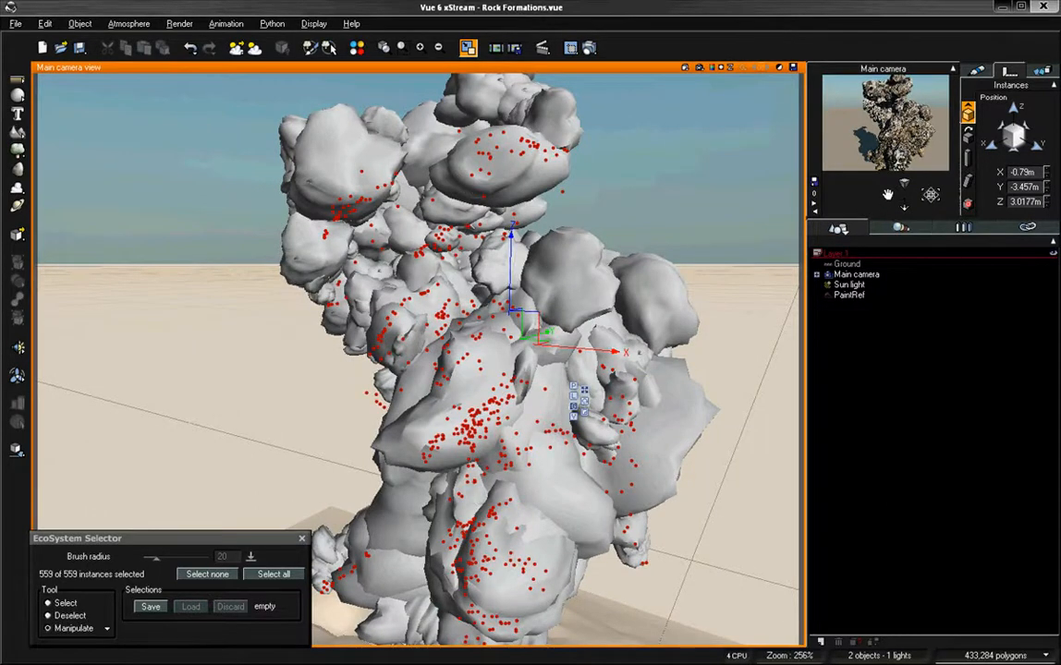
{"action": "mouse_move", "coordinate": [887, 195]}
{"action": "left_mouse_down"}
{"action": "mouse_move", "coordinate": [887, 216]}
{"action": "mouse_move", "coordinate": [887, 183]}
{"action": "mouse_move", "coordinate": [903, 216]}
{"action": "mouse_move", "coordinate": [887, 183]}
{"action": "mouse_move", "coordinate": [887, 205]}
{"action": "left_mouse_up"}
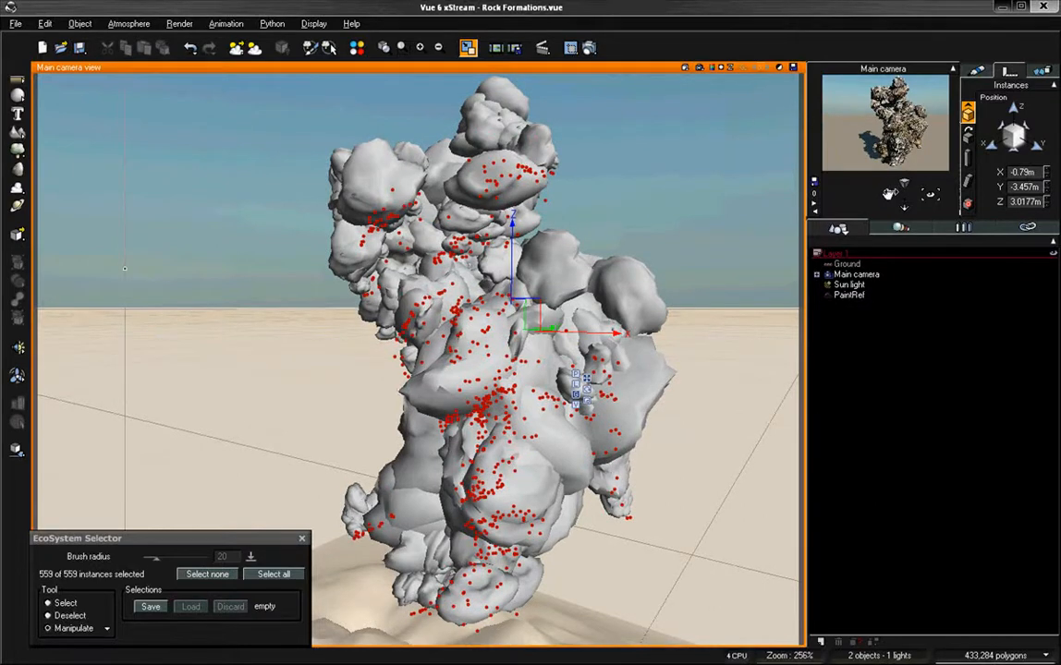
{"action": "mouse_move", "coordinate": [887, 194]}
{"action": "left_mouse_down"}
{"action": "mouse_move", "coordinate": [922, 195]}
{"action": "mouse_move", "coordinate": [887, 194]}
{"action": "left_mouse_up"}
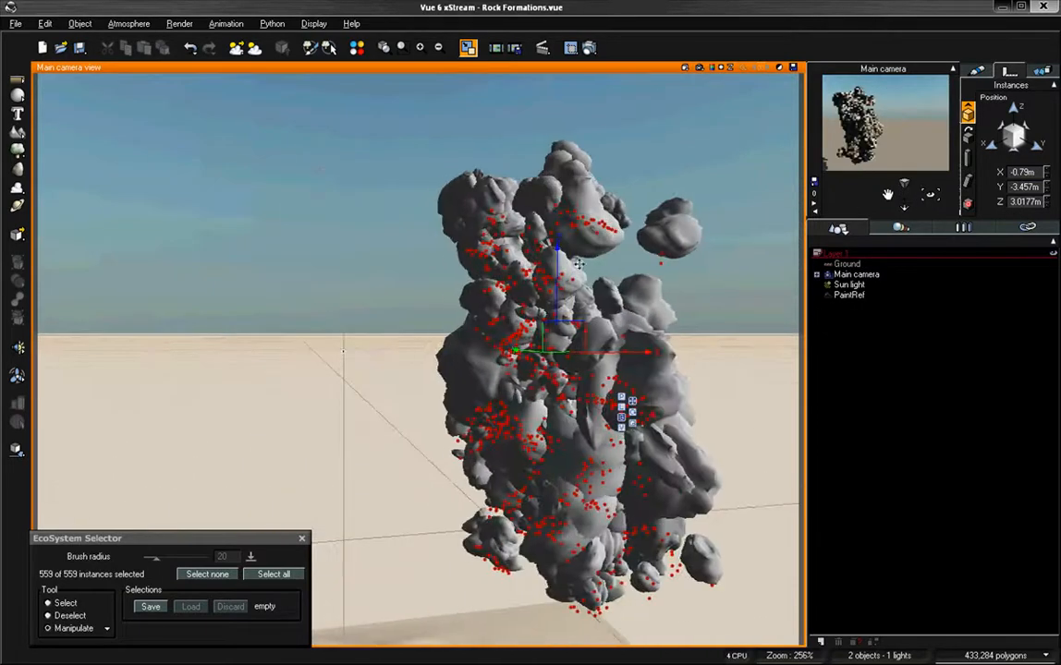
{"action": "left_click_drag", "start_coordinate": [557, 268], "coordinate": [557, 388]}
{"action": "left_click_drag", "start_coordinate": [887, 192], "coordinate": [888, 194]}
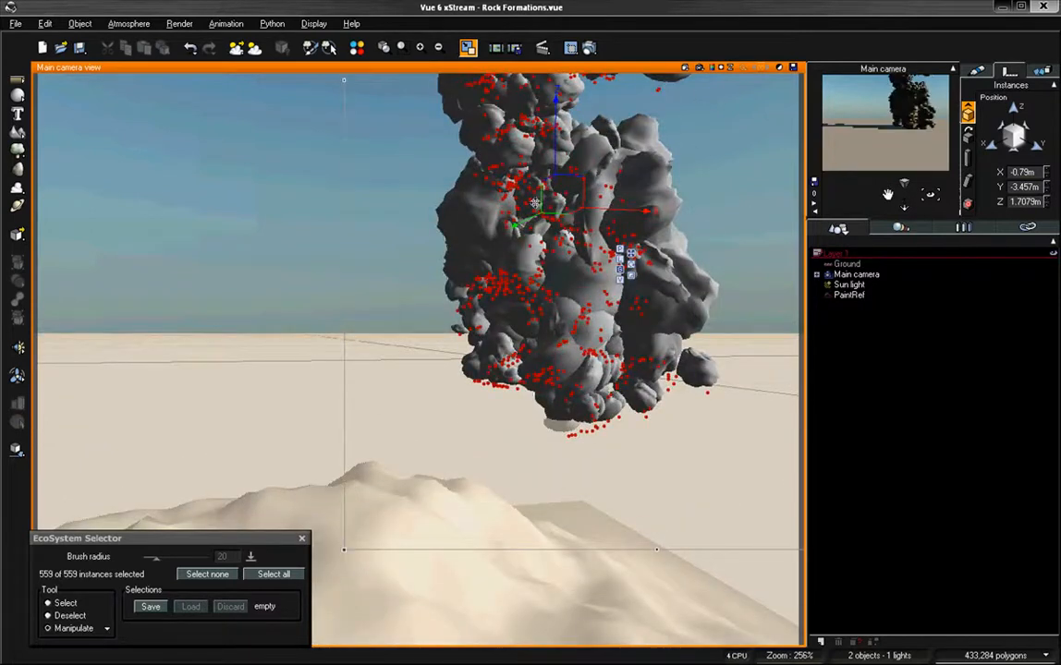
{"action": "left_click_drag", "start_coordinate": [558, 156], "coordinate": [559, 160]}
Reposition the whole formation over the terrain at about X -1.25 m, Y -3.35 m and Z 1.74 m
{"action": "left_click_drag", "start_coordinate": [887, 192], "coordinate": [891, 187]}
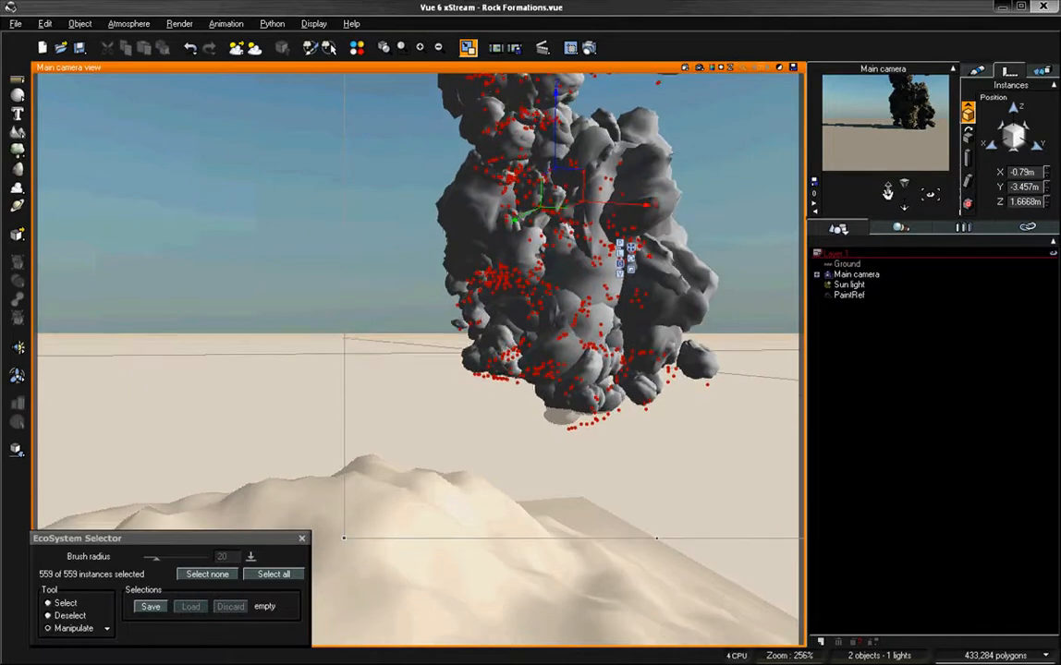
{"action": "mouse_move", "coordinate": [735, 183]}
{"action": "left_mouse_down"}
{"action": "mouse_move", "coordinate": [611, 266]}
{"action": "mouse_move", "coordinate": [747, 164]}
{"action": "left_mouse_up"}
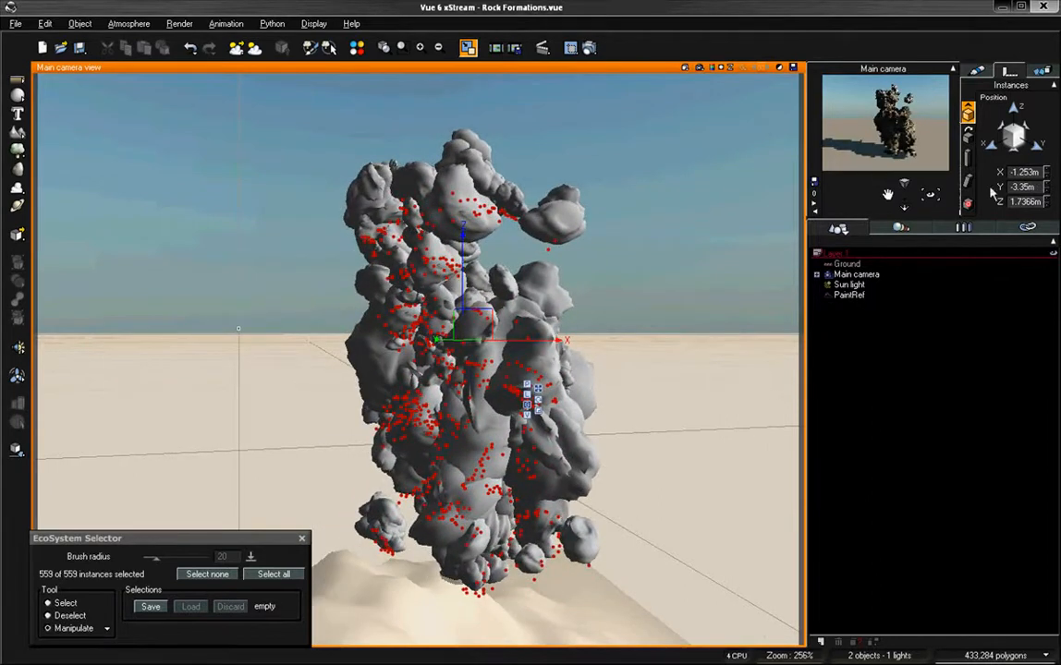
{"action": "left_click_drag", "start_coordinate": [888, 194], "coordinate": [763, 238]}
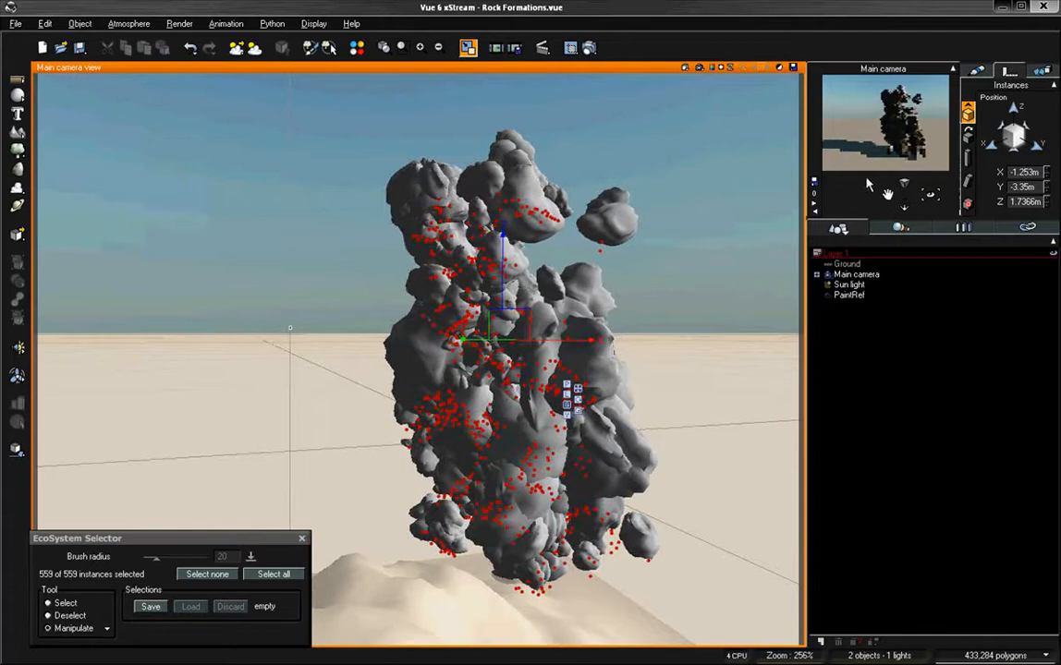
Switch the EcoSystem Selector to selecting, restore the four views with the formation framed from above, and deselect all instances
{"action": "left_click", "coordinate": [48, 603]}
{"action": "double_click", "coordinate": [395, 69]}
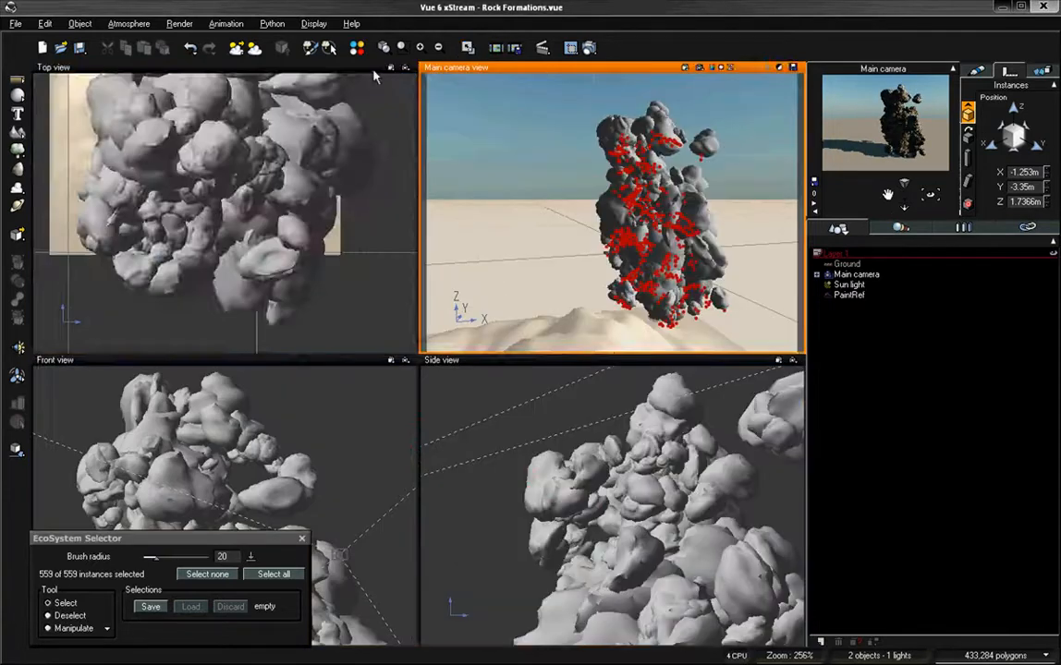
{"action": "right_click_drag", "start_coordinate": [260, 153], "coordinate": [295, 285]}
{"action": "scroll", "coordinate": [257, 216], "scroll_direction": "up", "scroll_amount": 5}
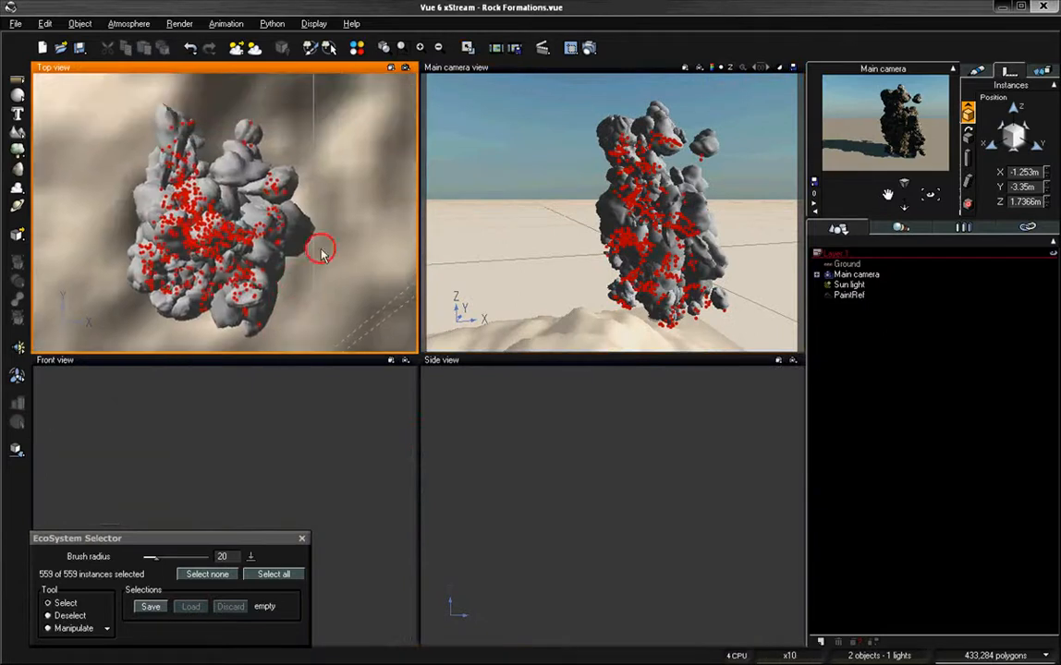
{"action": "left_click", "coordinate": [207, 574]}
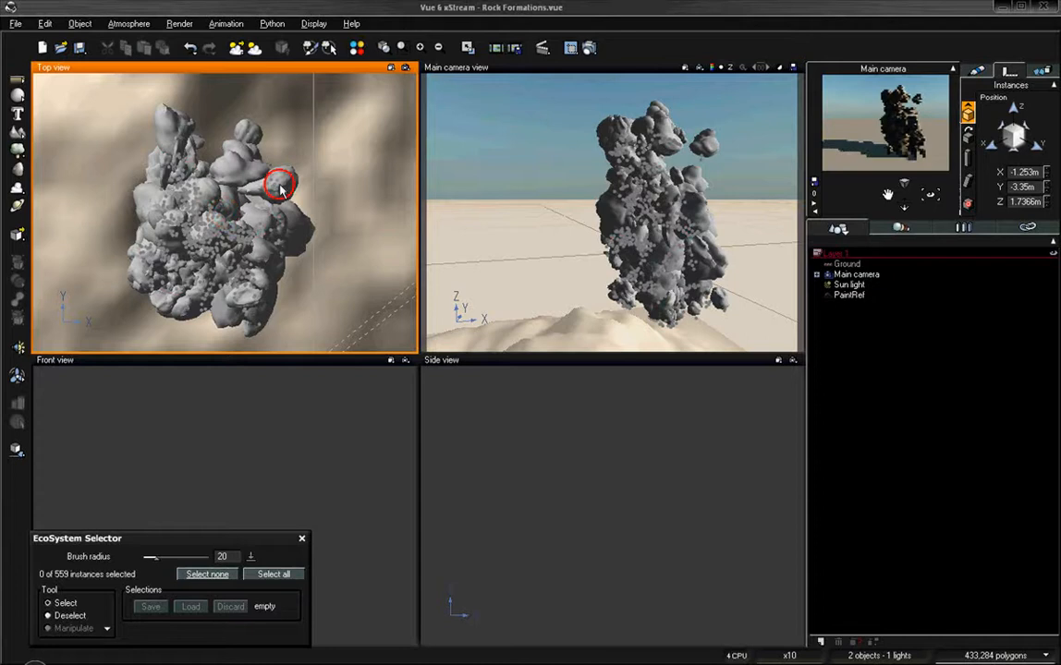
Try to brush-select the rocks along the formation's +X edge in the top view, clearing the selection after each attempt
{"action": "left_click_drag", "start_coordinate": [278, 183], "coordinate": [284, 234]}
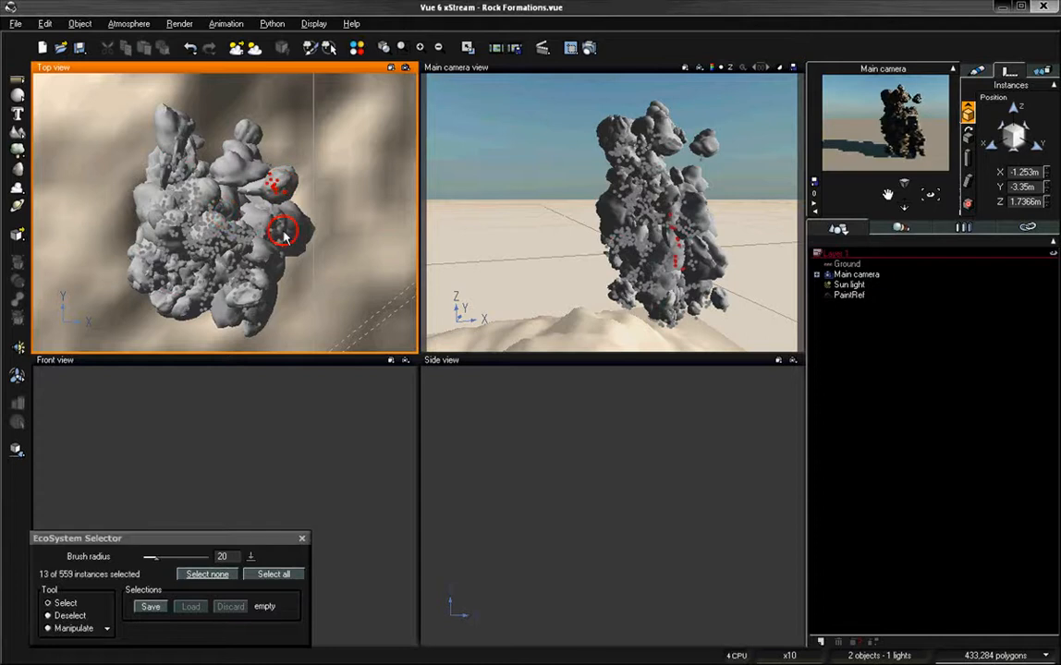
{"action": "left_click", "coordinate": [207, 573]}
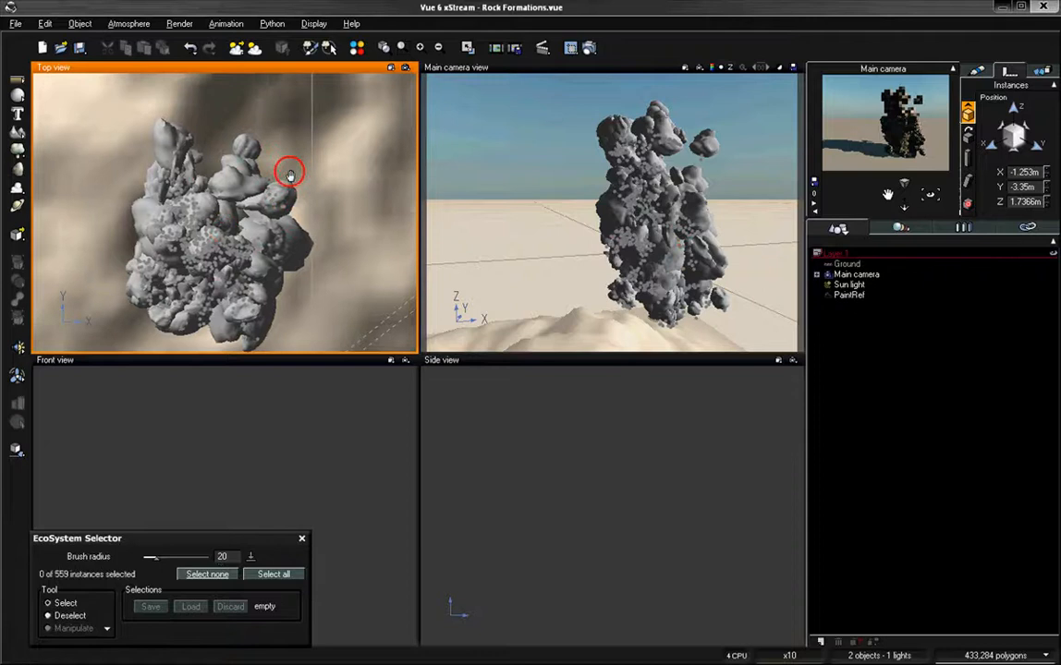
{"action": "scroll", "coordinate": [177, 279], "scroll_direction": "up", "scroll_amount": 2}
{"action": "scroll", "coordinate": [253, 233], "scroll_direction": "down", "scroll_amount": 6}
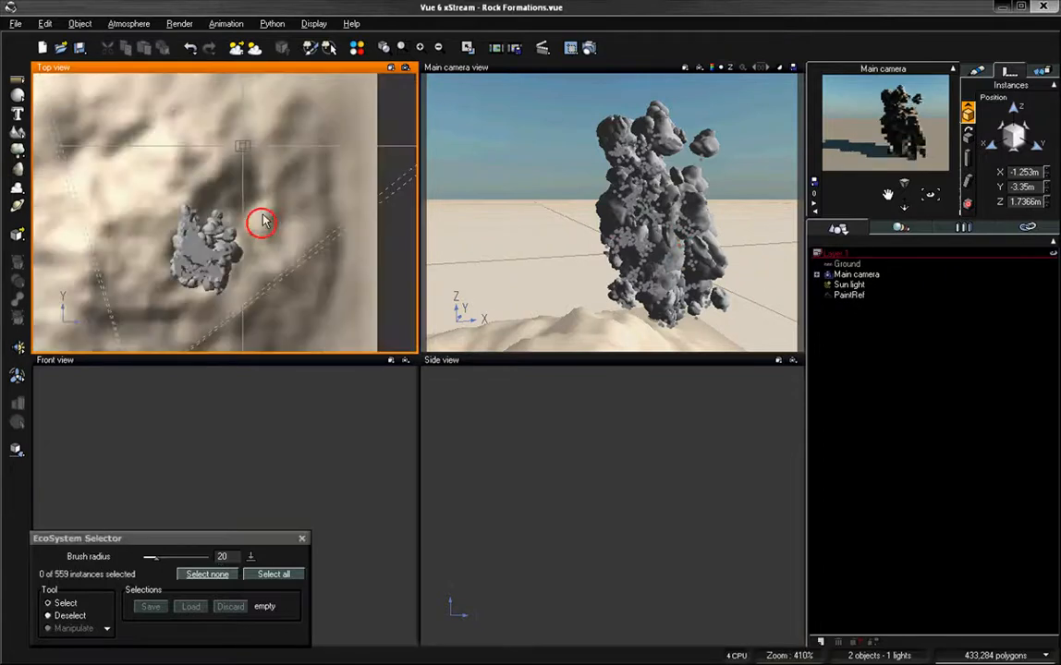
{"action": "right_click_drag", "start_coordinate": [263, 222], "coordinate": [320, 135]}
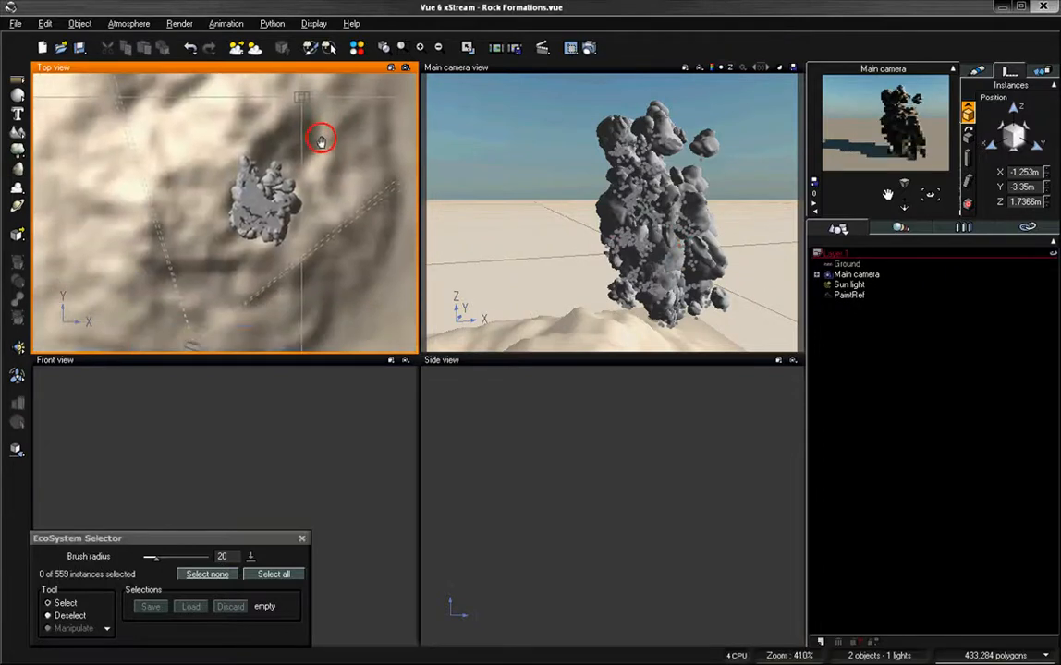
{"action": "left_click", "coordinate": [294, 179]}
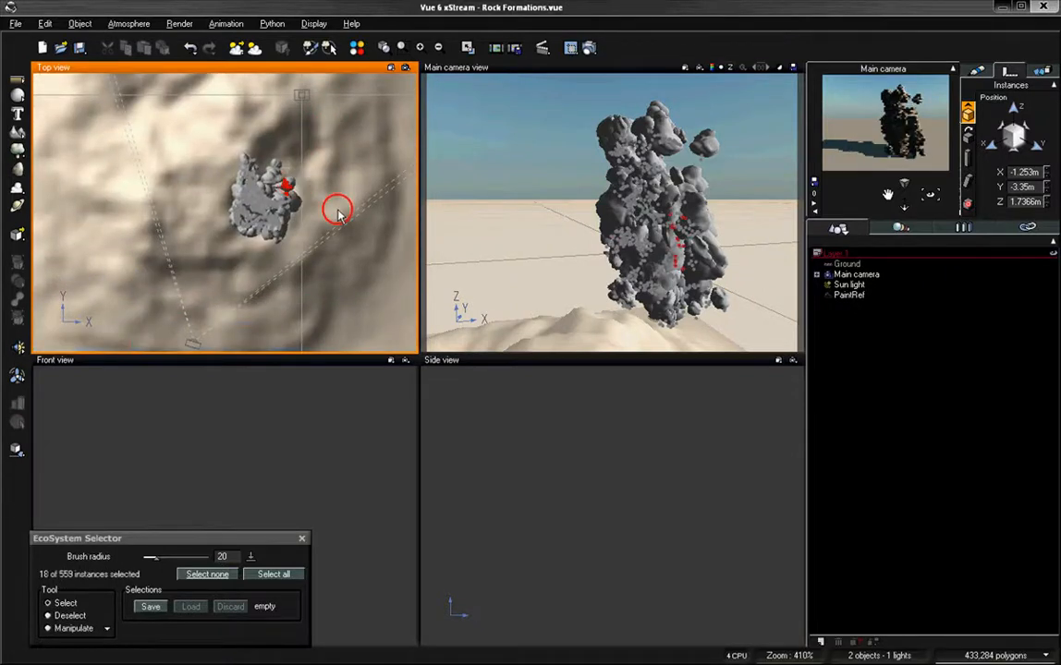
{"action": "mouse_move", "coordinate": [283, 178]}
{"action": "left_mouse_down"}
{"action": "mouse_move", "coordinate": [277, 170]}
{"action": "mouse_move", "coordinate": [291, 187]}
{"action": "left_mouse_up"}
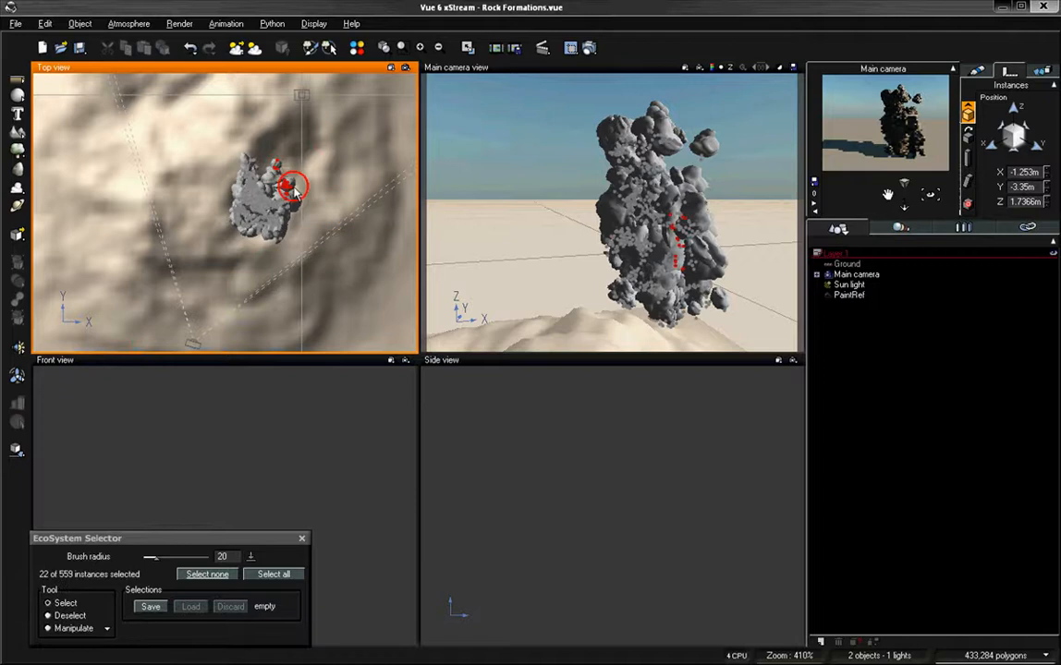
{"action": "left_click", "coordinate": [214, 575]}
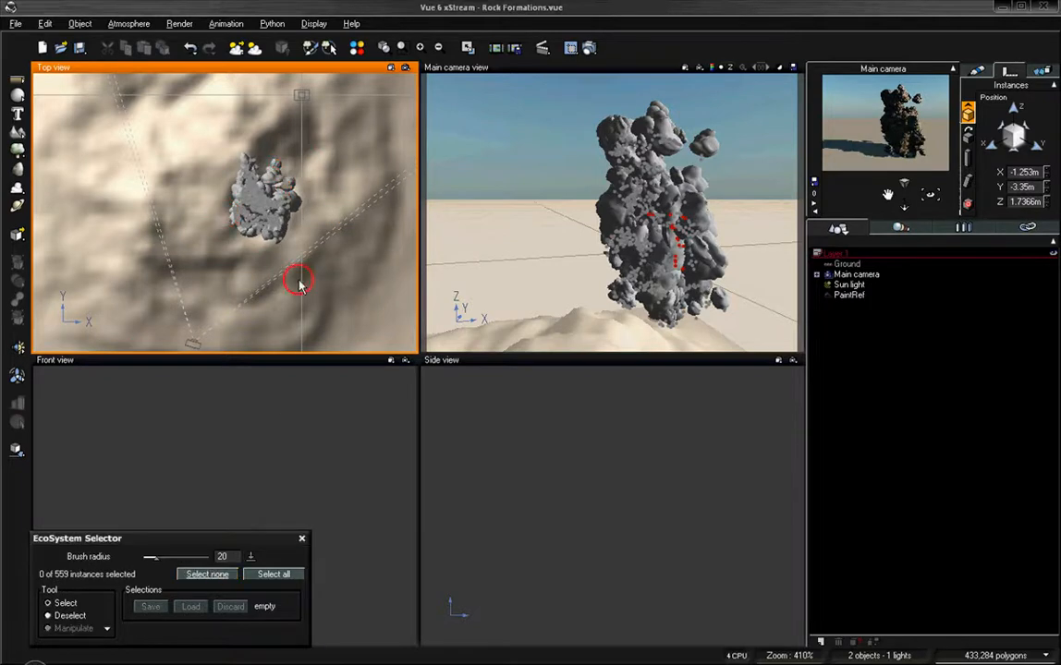
Brush-select a small group of rocks on the formation's -Y edge in the top view and switch to manipulating them
{"action": "mouse_move", "coordinate": [265, 237]}
{"action": "left_mouse_down"}
{"action": "mouse_move", "coordinate": [289, 232]}
{"action": "mouse_move", "coordinate": [290, 252]}
{"action": "left_mouse_up"}
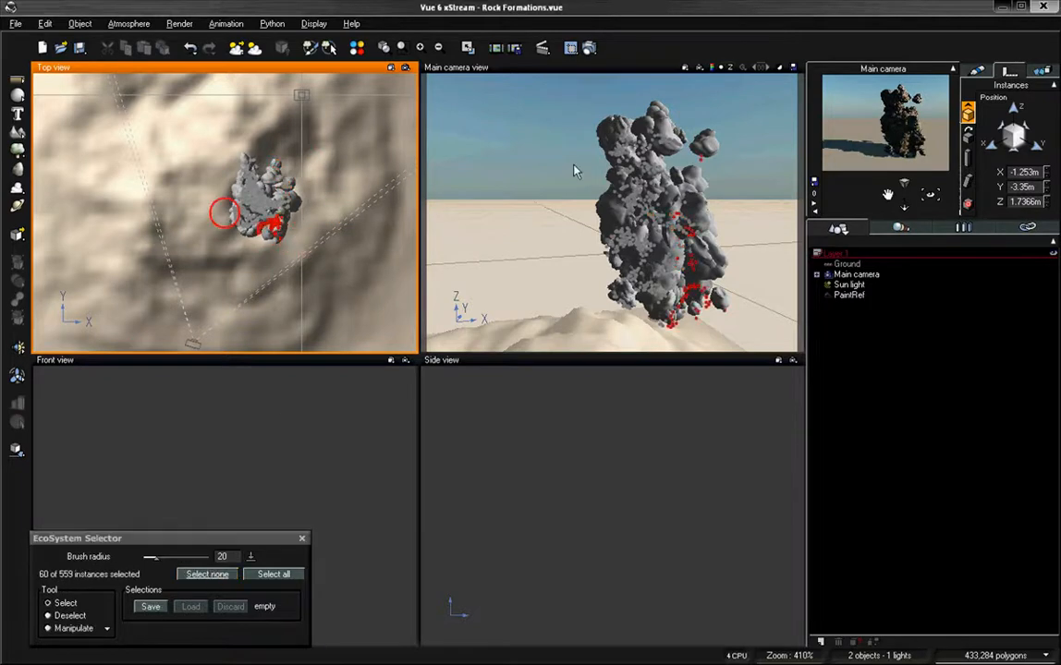
{"action": "left_click", "coordinate": [227, 577]}
{"action": "mouse_move", "coordinate": [277, 260]}
{"action": "left_mouse_down"}
{"action": "mouse_move", "coordinate": [277, 230]}
{"action": "mouse_move", "coordinate": [286, 291]}
{"action": "left_mouse_up"}
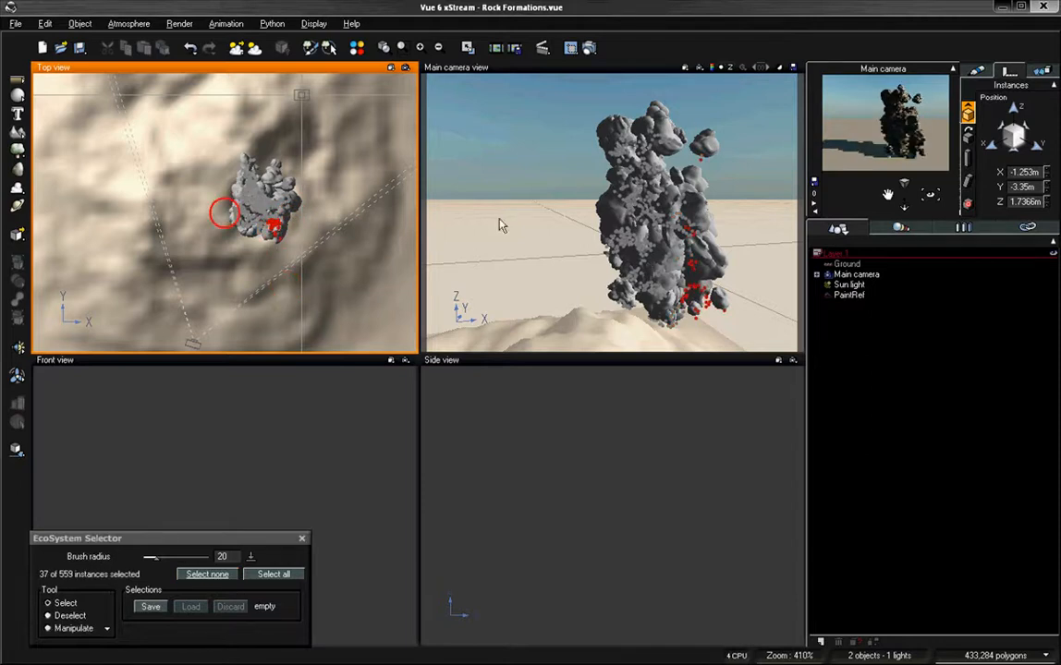
{"action": "left_click", "coordinate": [83, 628]}
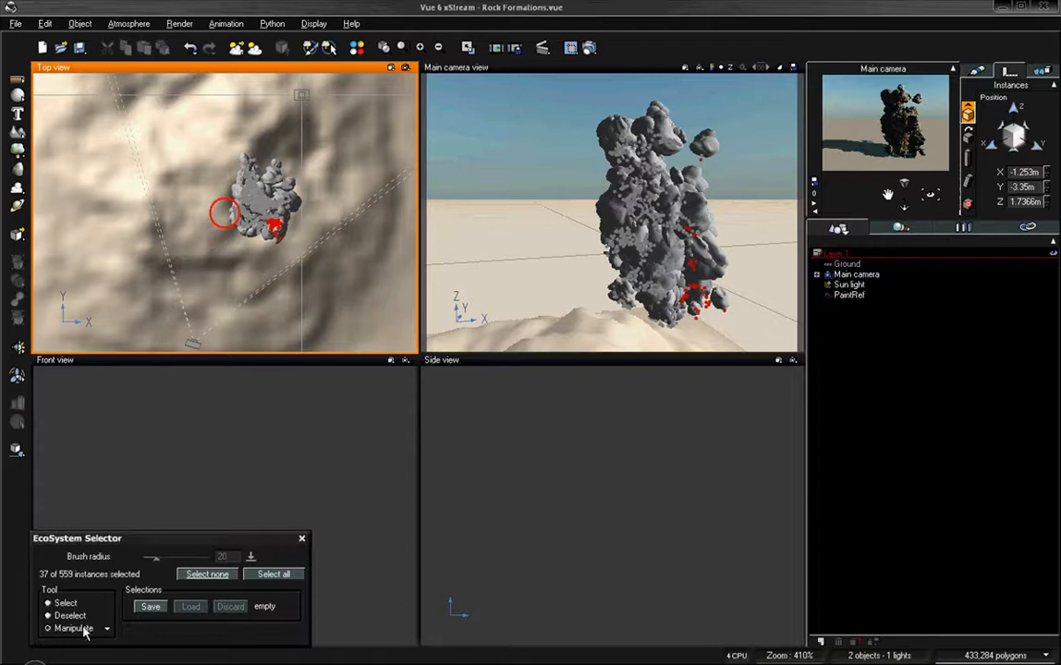
Move the selected rocks down and in towards the formation, to about X -1.39 m, Y -3.58 m and Z 1.26 m
{"action": "left_click", "coordinate": [685, 234]}
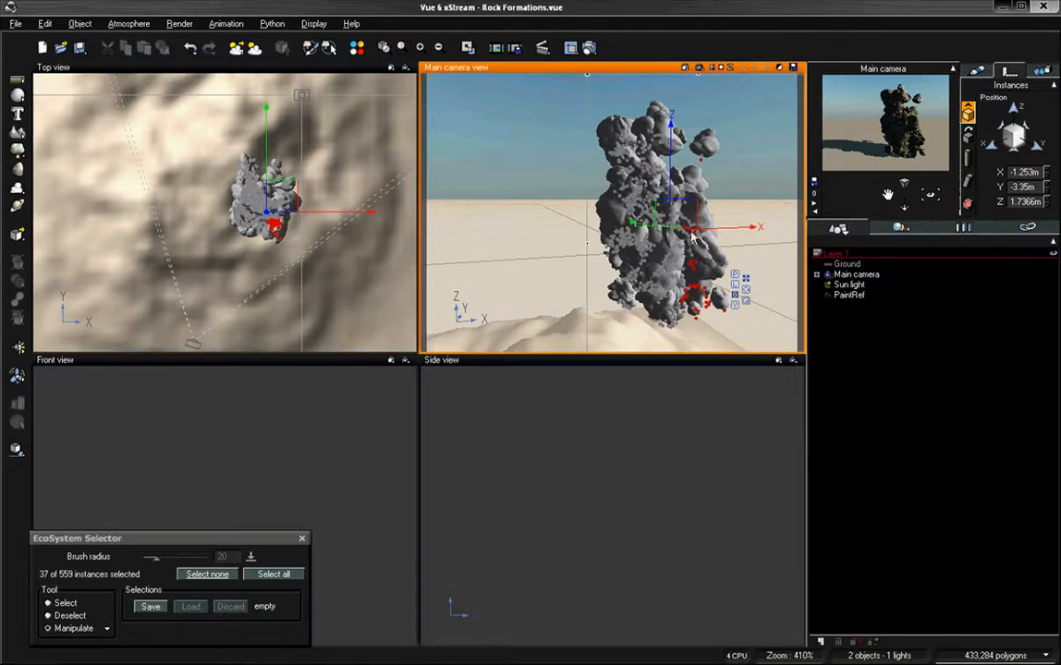
{"action": "left_click_drag", "start_coordinate": [711, 229], "coordinate": [709, 275]}
{"action": "left_click", "coordinate": [735, 300]}
{"action": "left_click", "coordinate": [735, 283]}
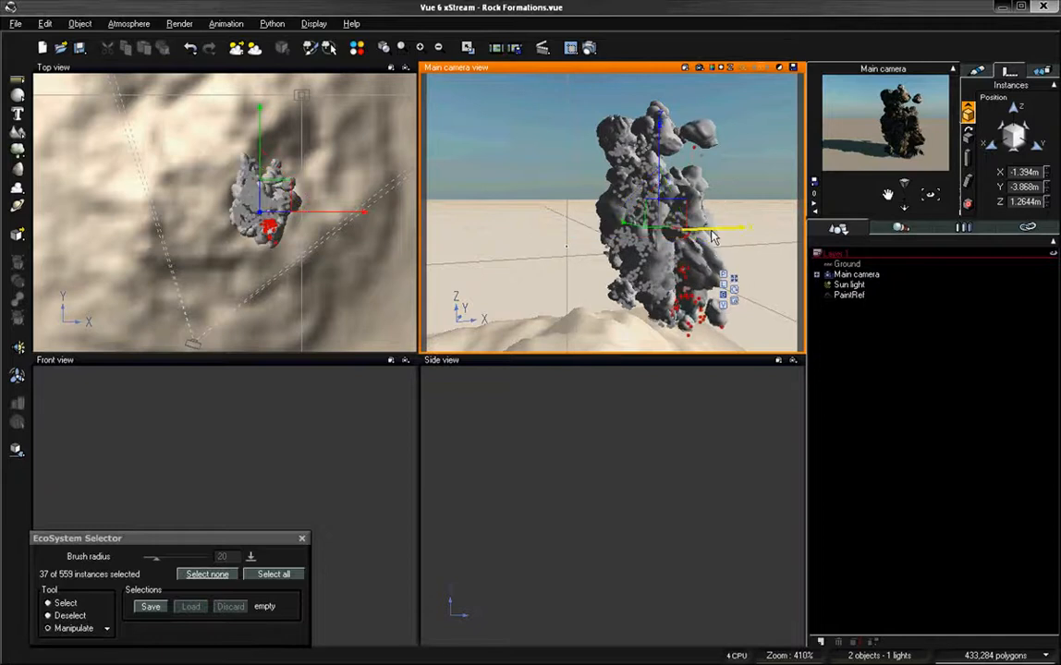
{"action": "mouse_move", "coordinate": [636, 224]}
{"action": "left_mouse_down"}
{"action": "mouse_move", "coordinate": [621, 221]}
{"action": "mouse_move", "coordinate": [637, 226]}
{"action": "left_mouse_up"}
Try the rotate and resize gizmos on the selected rocks, and shift the group along X to about -1.50 m
{"action": "left_click", "coordinate": [725, 294]}
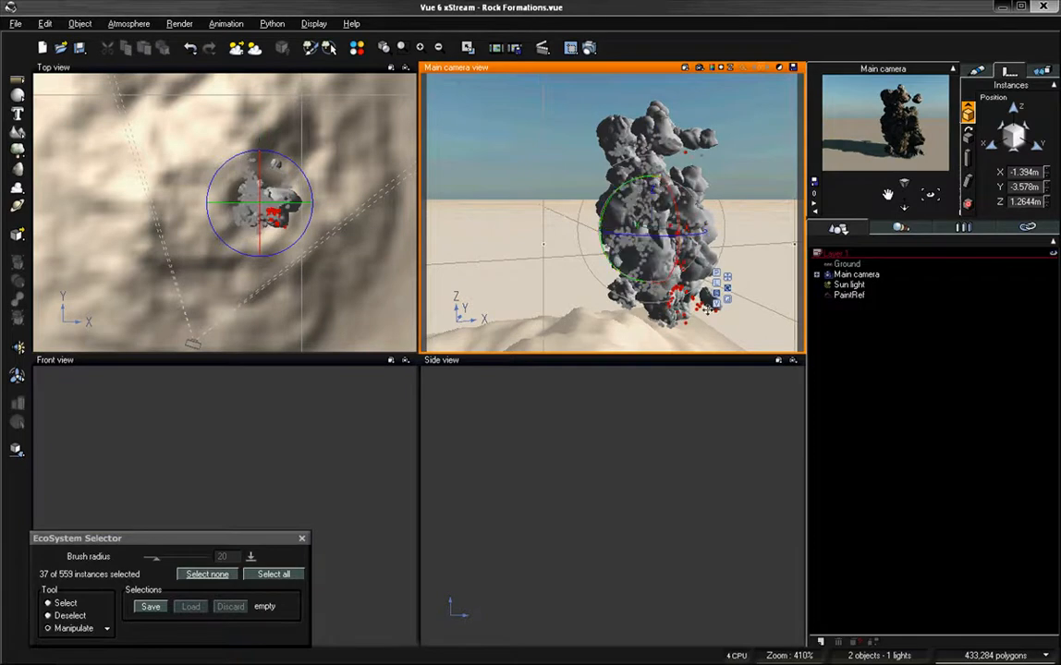
{"action": "left_click", "coordinate": [726, 302]}
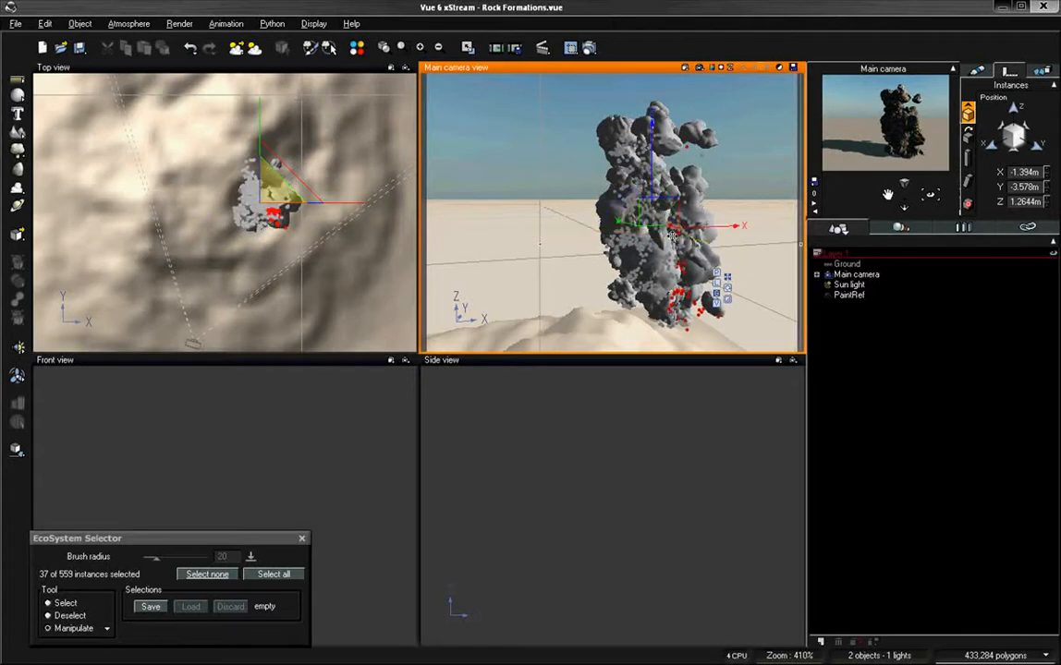
{"action": "left_click_drag", "start_coordinate": [665, 217], "coordinate": [675, 237]}
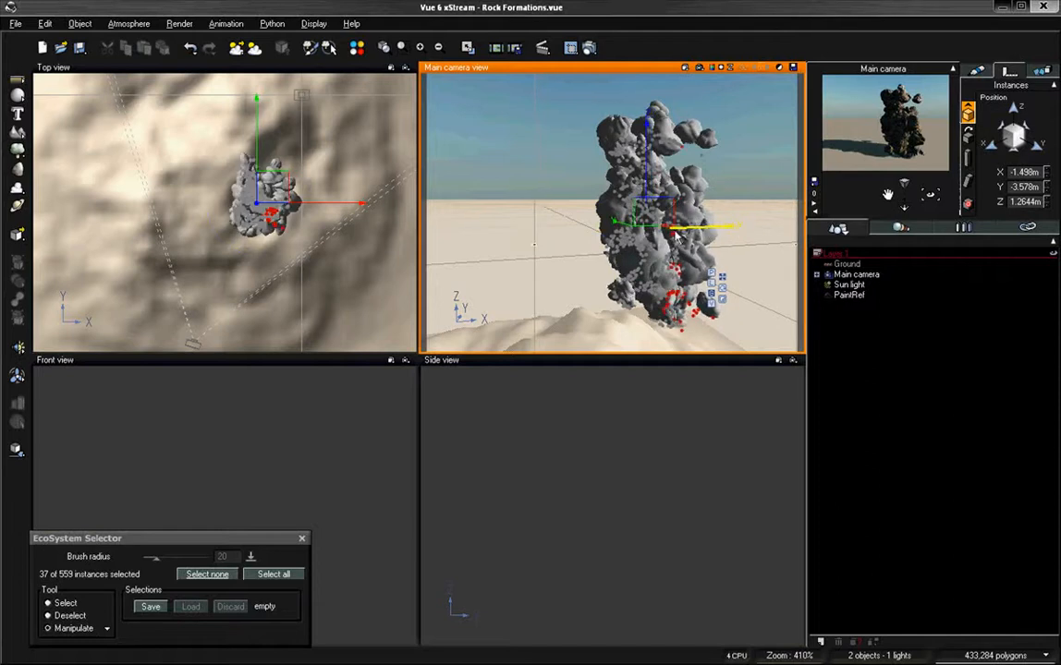
Close the EcoSystem Selector and maximize the main camera view with the whole formation framed
{"action": "left_click", "coordinate": [302, 538]}
{"action": "double_click", "coordinate": [644, 66]}
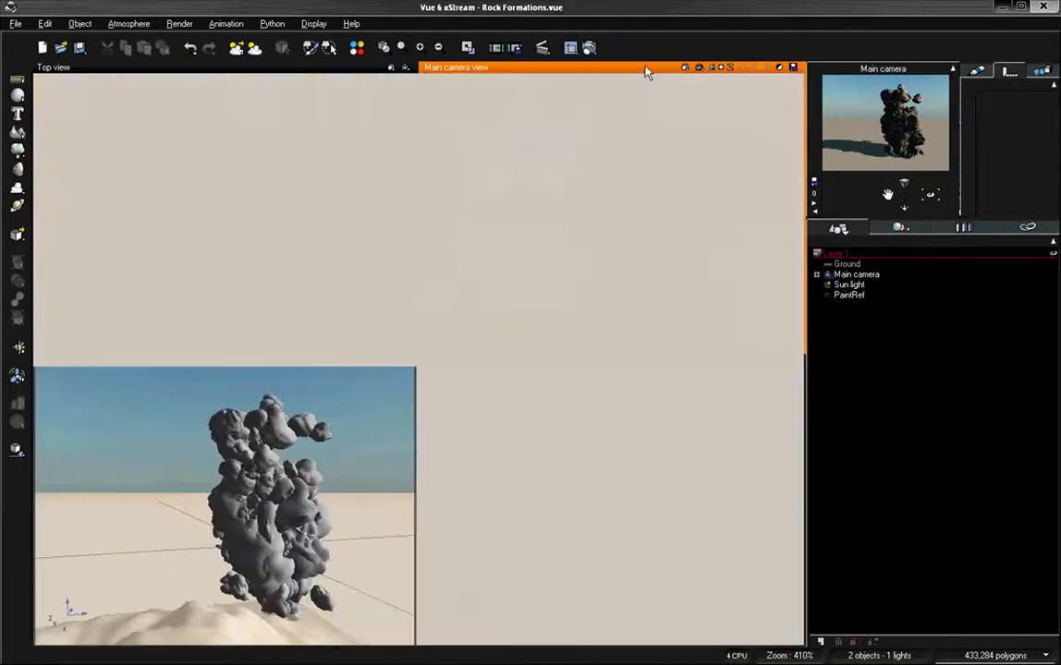
{"action": "left_click_drag", "start_coordinate": [930, 194], "coordinate": [893, 195]}
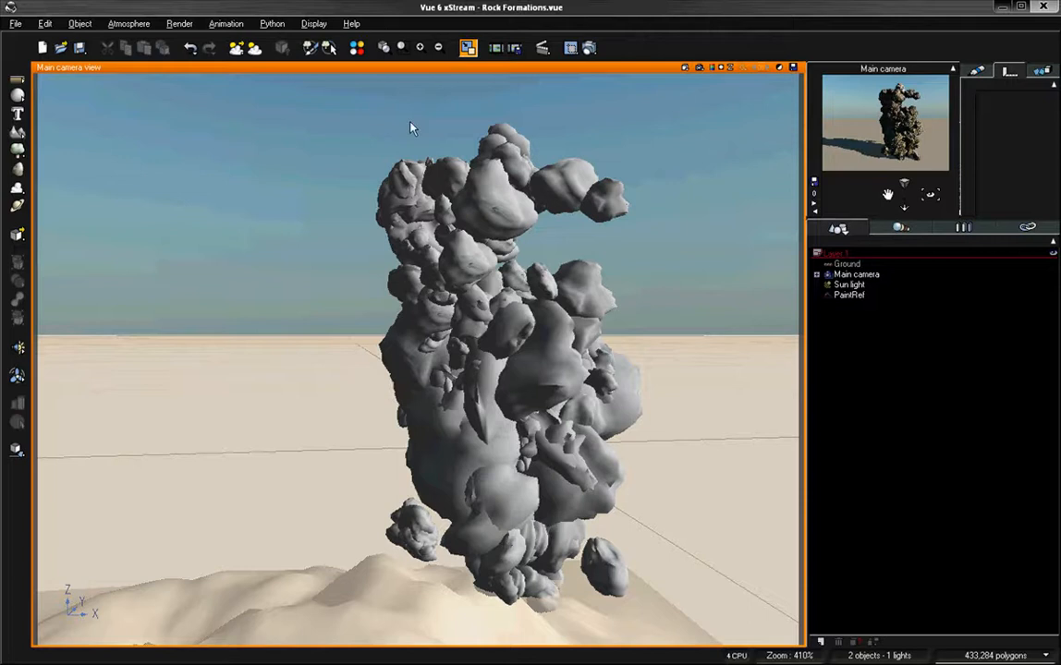
Open the Atmosphere Editor, move it clear of the rock formation, and set the ambient light to 70% towards From sky
{"action": "left_click", "coordinate": [128, 23]}
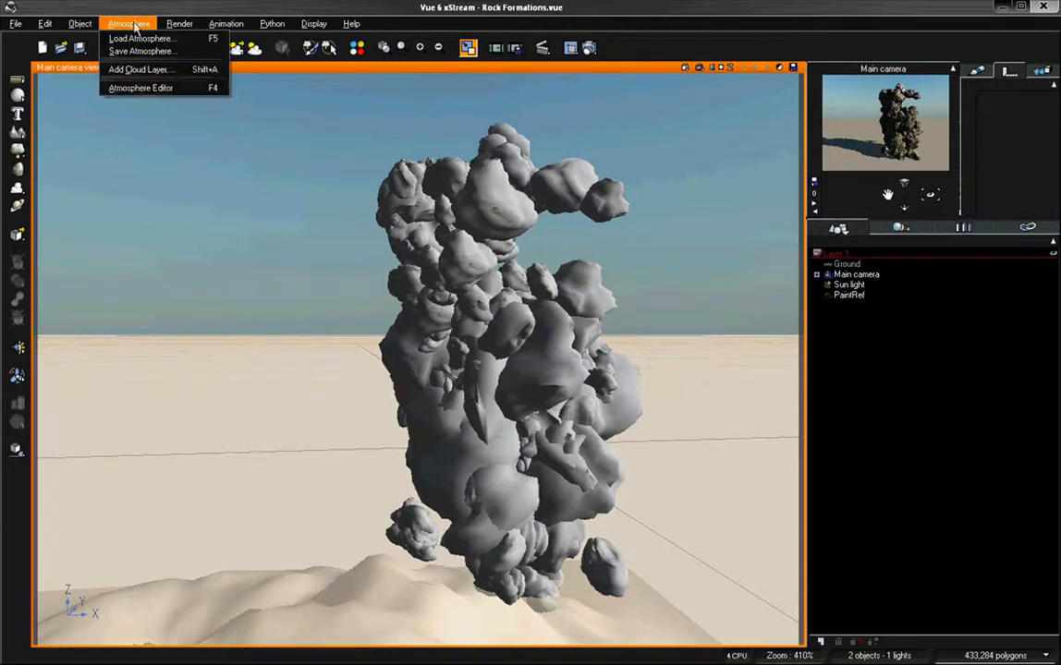
{"action": "left_click", "coordinate": [129, 85]}
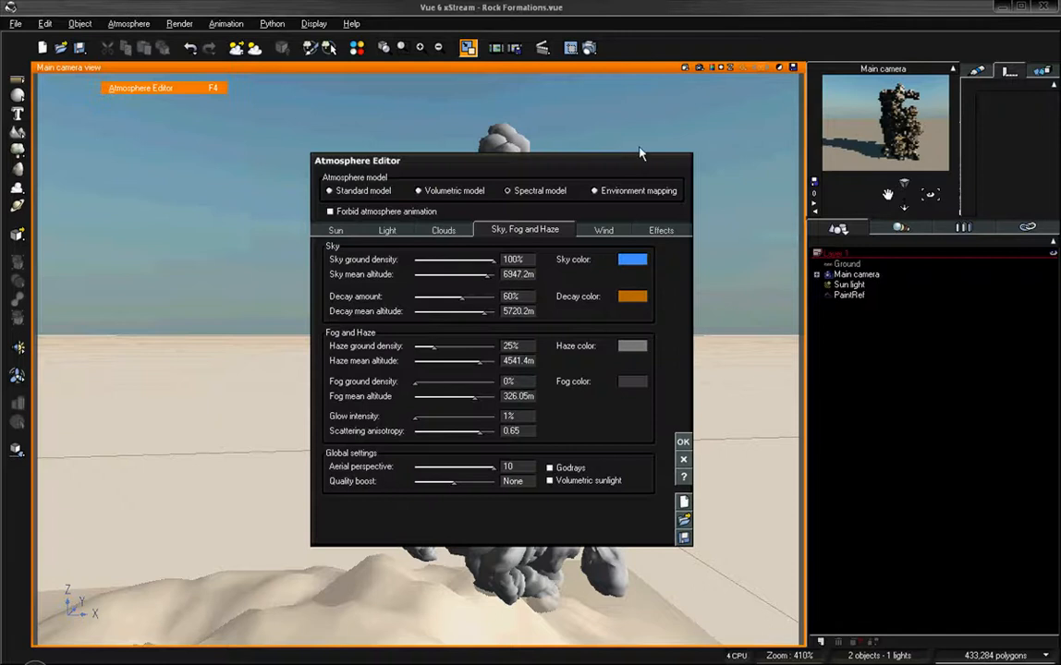
{"action": "left_click_drag", "start_coordinate": [592, 164], "coordinate": [309, 85]}
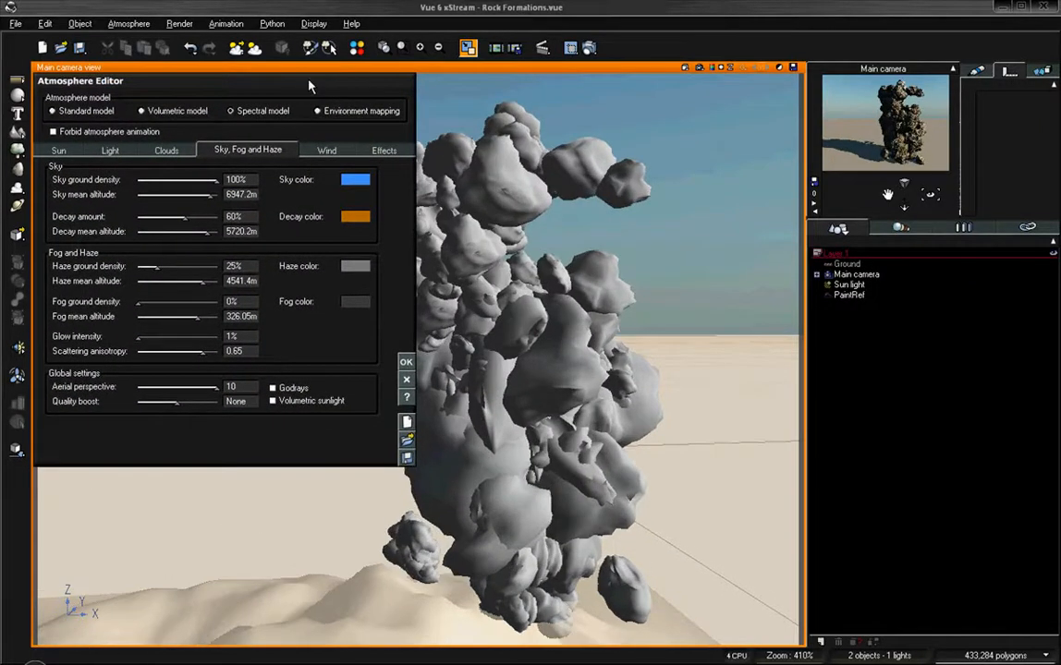
{"action": "left_click", "coordinate": [111, 151]}
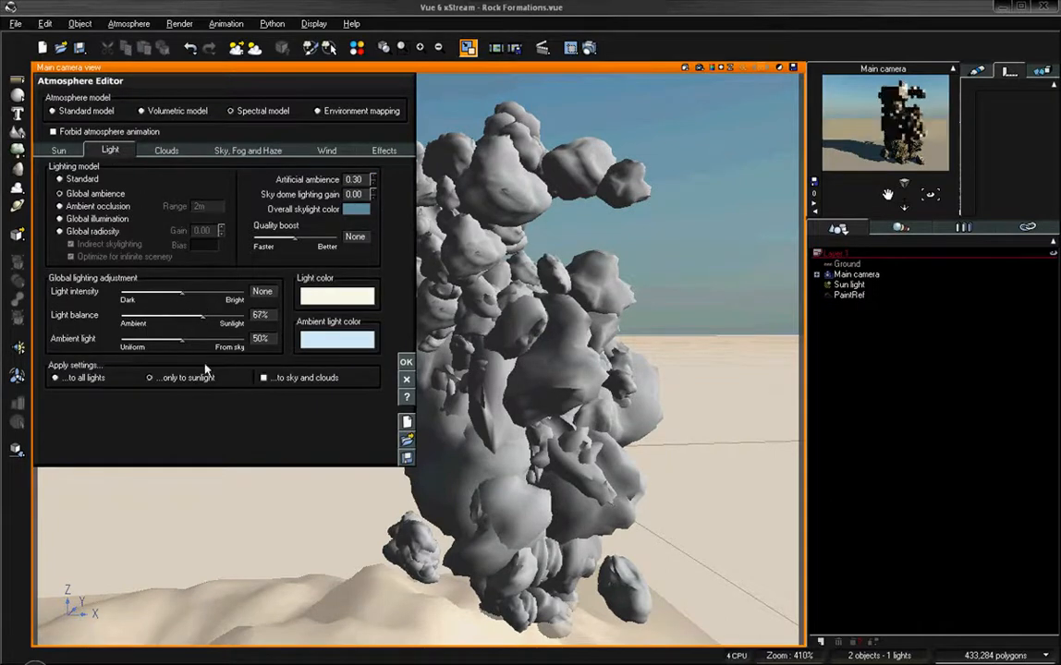
{"action": "left_click_drag", "start_coordinate": [183, 340], "coordinate": [207, 340]}
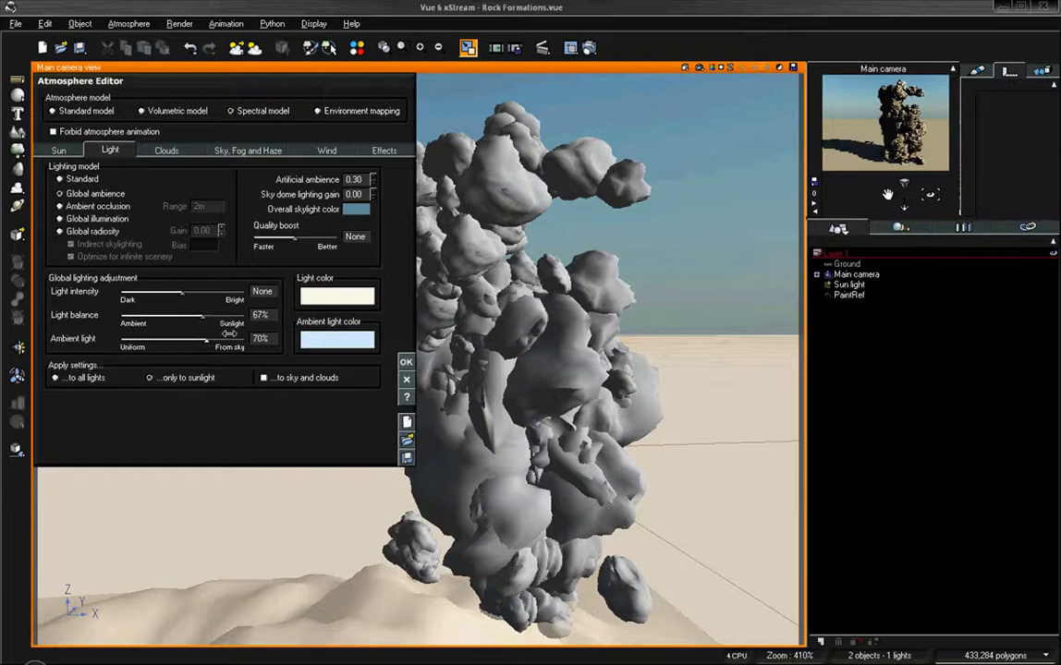
Switch the atmosphere's lighting model to Global illumination and lower its quality boost to -1.5
{"action": "left_click", "coordinate": [95, 222]}
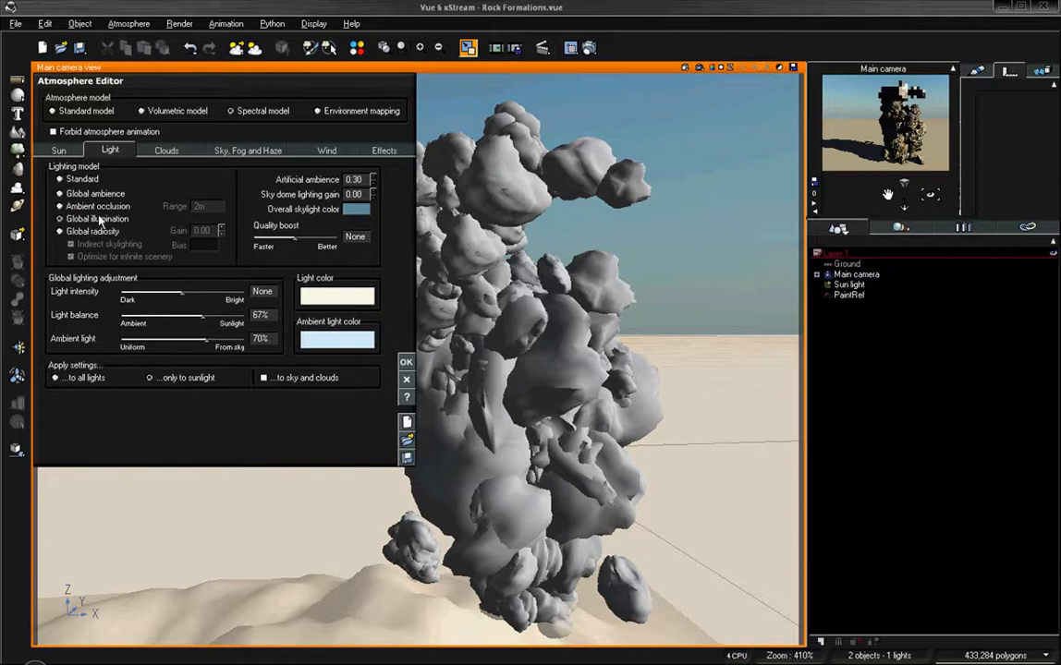
{"action": "left_click_drag", "start_coordinate": [303, 238], "coordinate": [292, 239]}
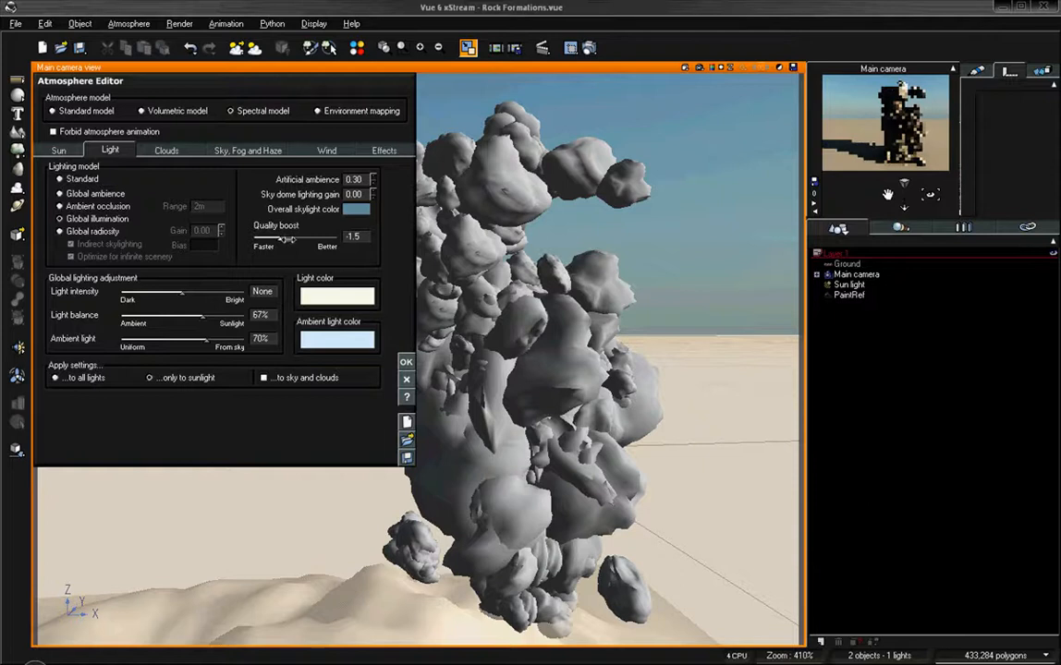
{"action": "left_click_drag", "start_coordinate": [290, 239], "coordinate": [287, 240]}
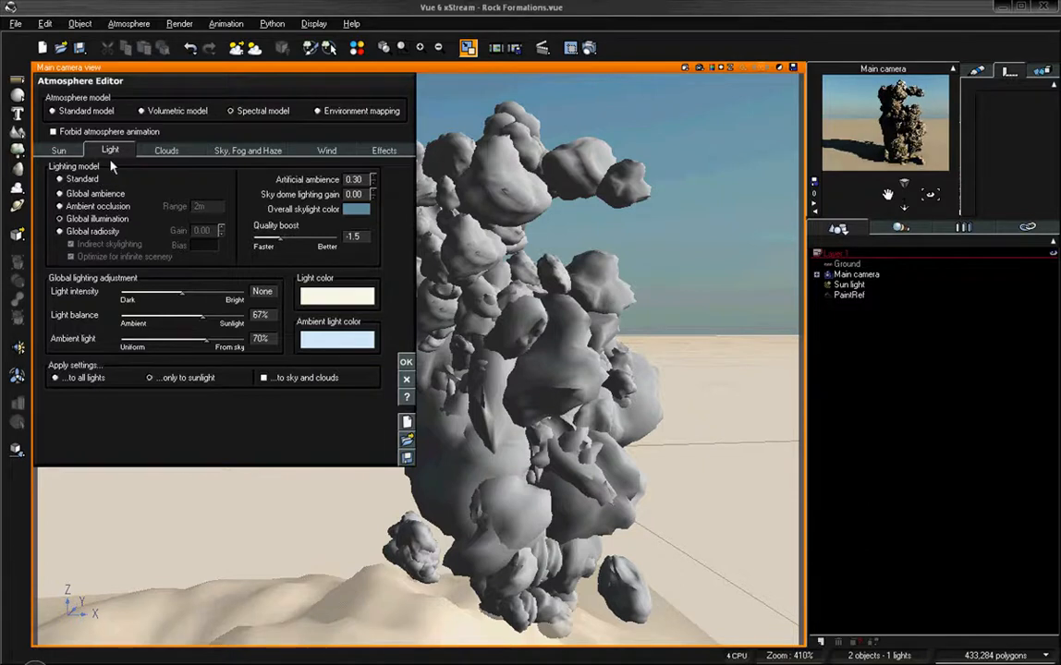
Set the sun's pitch to about 124.6° in the atmosphere settings
{"action": "left_click", "coordinate": [66, 149]}
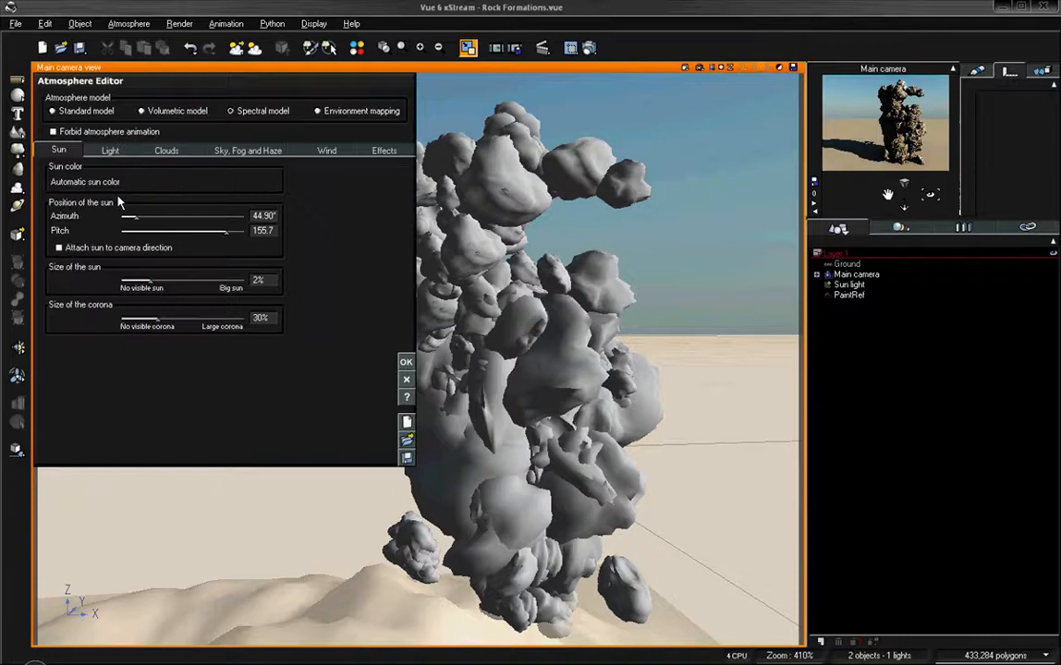
{"action": "left_click_drag", "start_coordinate": [237, 229], "coordinate": [205, 230]}
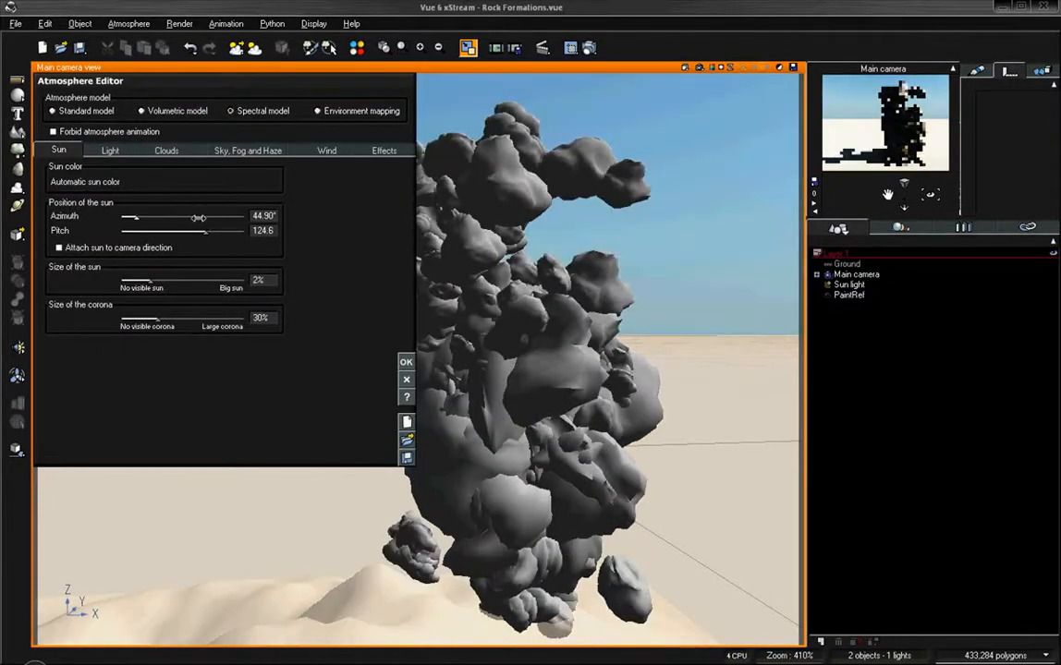
Set the sun azimuth to 192.7°, the glow intensity to 21% and the scattering anisotropy to 0.49 in the atmosphere settings
{"action": "left_click_drag", "start_coordinate": [129, 214], "coordinate": [146, 216]}
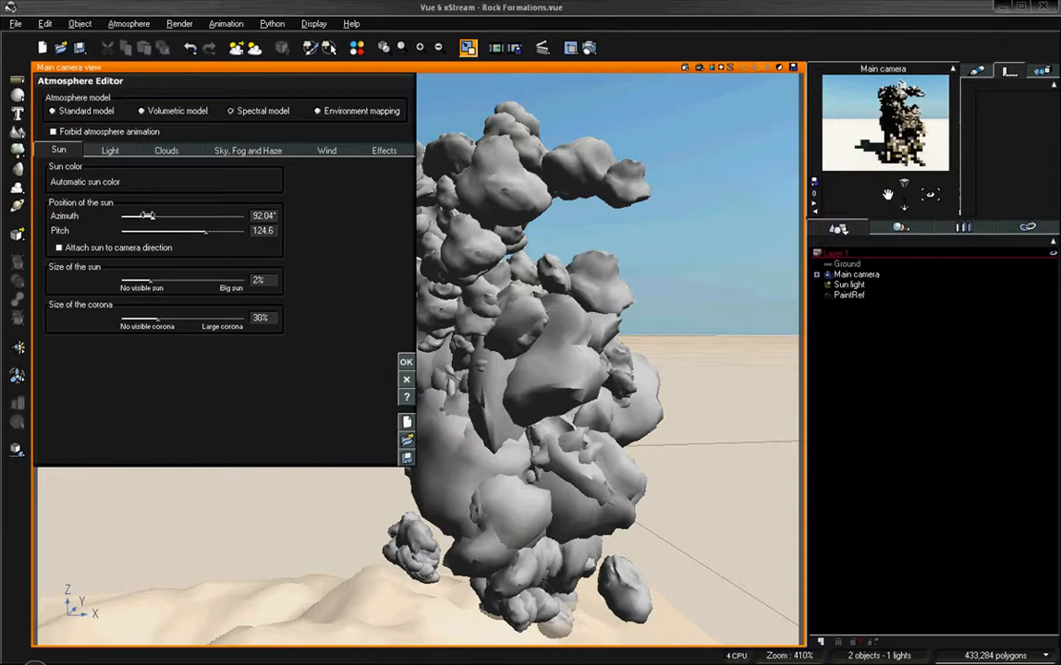
{"action": "left_click_drag", "start_coordinate": [150, 215], "coordinate": [188, 215]}
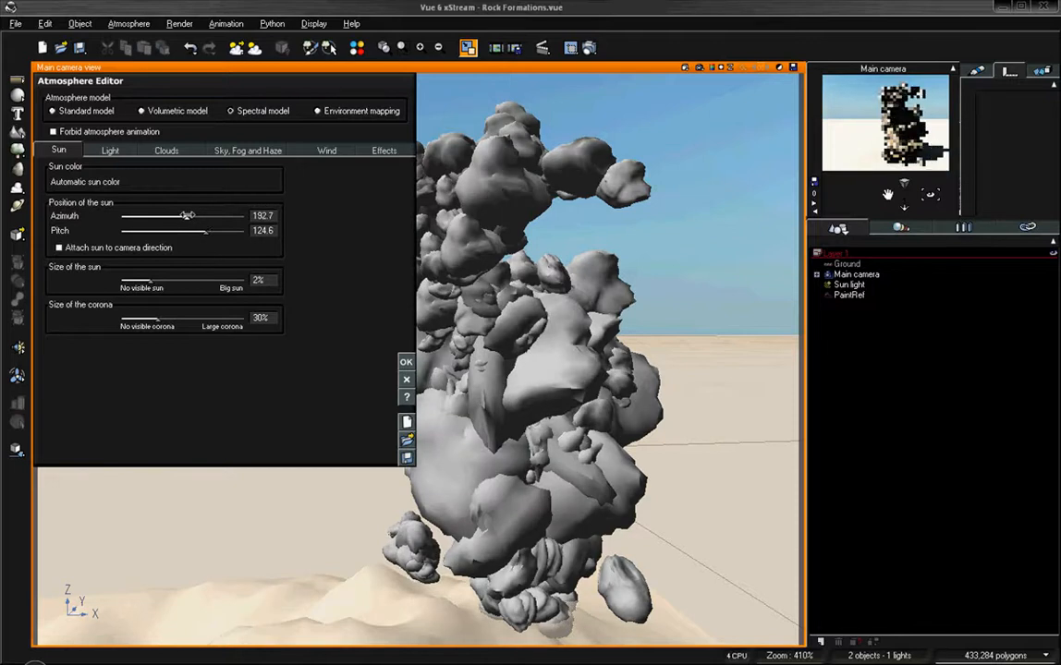
{"action": "left_click", "coordinate": [250, 151]}
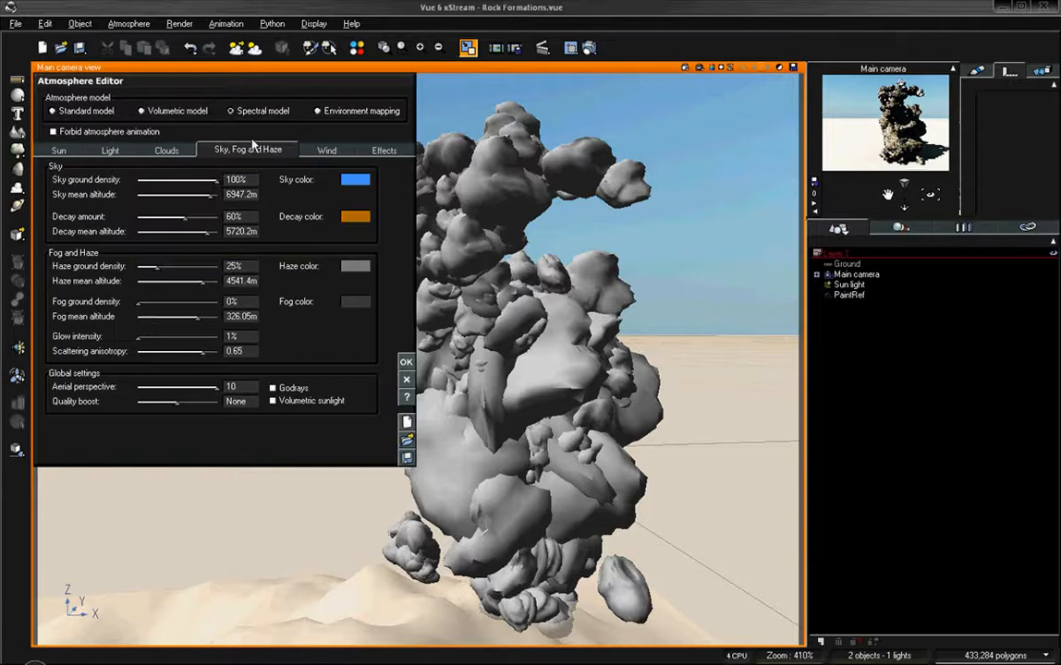
{"action": "left_click_drag", "start_coordinate": [139, 337], "coordinate": [199, 352]}
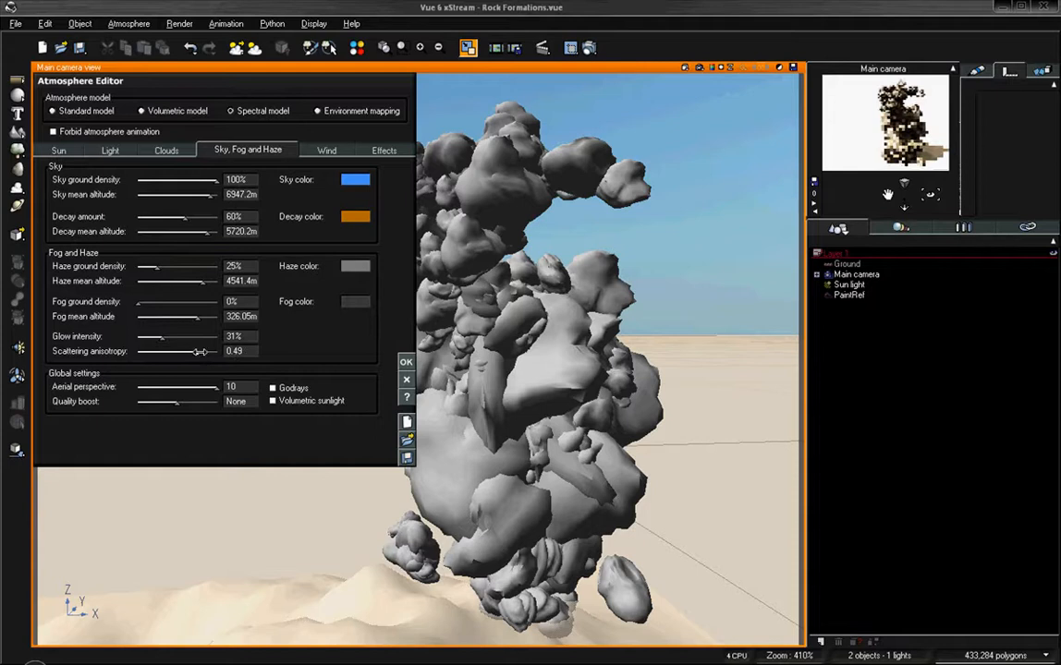
{"action": "left_click_drag", "start_coordinate": [163, 337], "coordinate": [158, 336]}
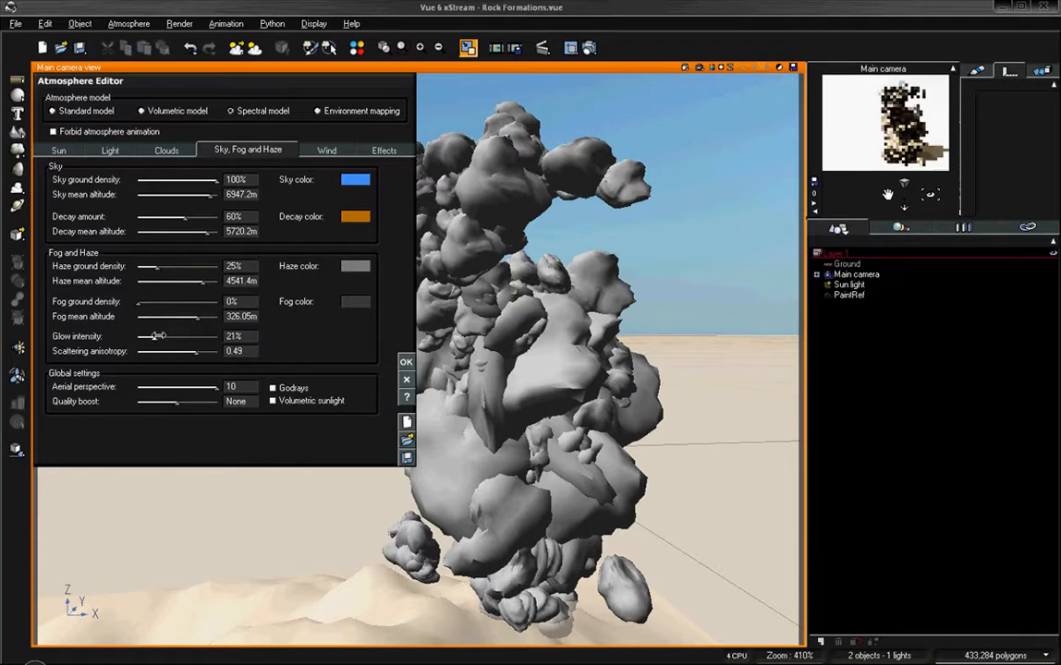
{"action": "left_click", "coordinate": [405, 363]}
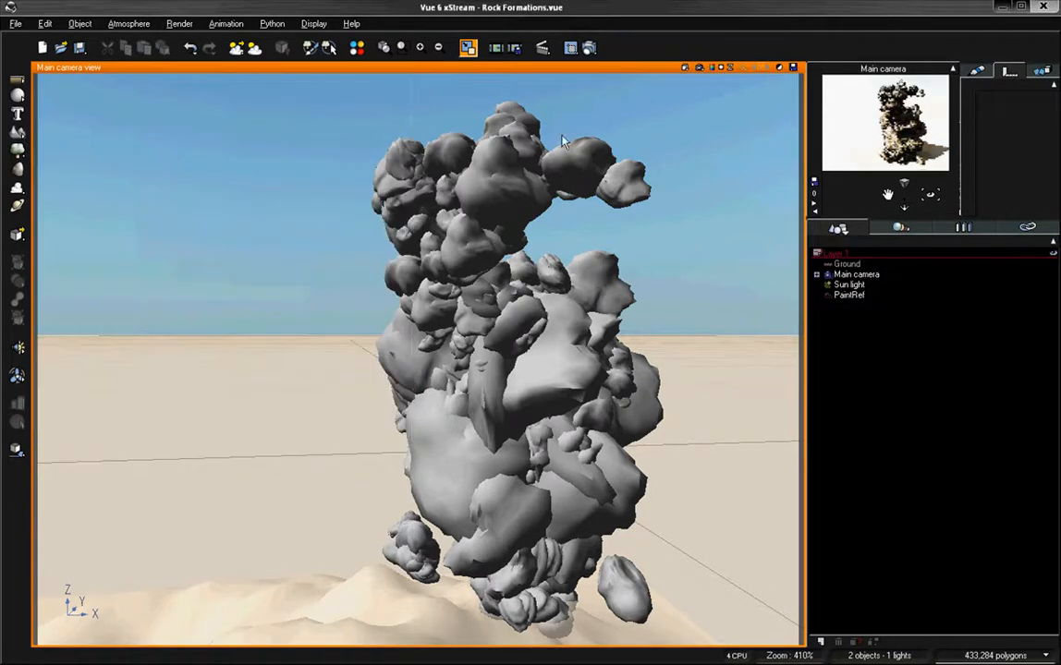
Render the rock formation under the revised atmosphere and close the render display
{"action": "left_click", "coordinate": [588, 47]}
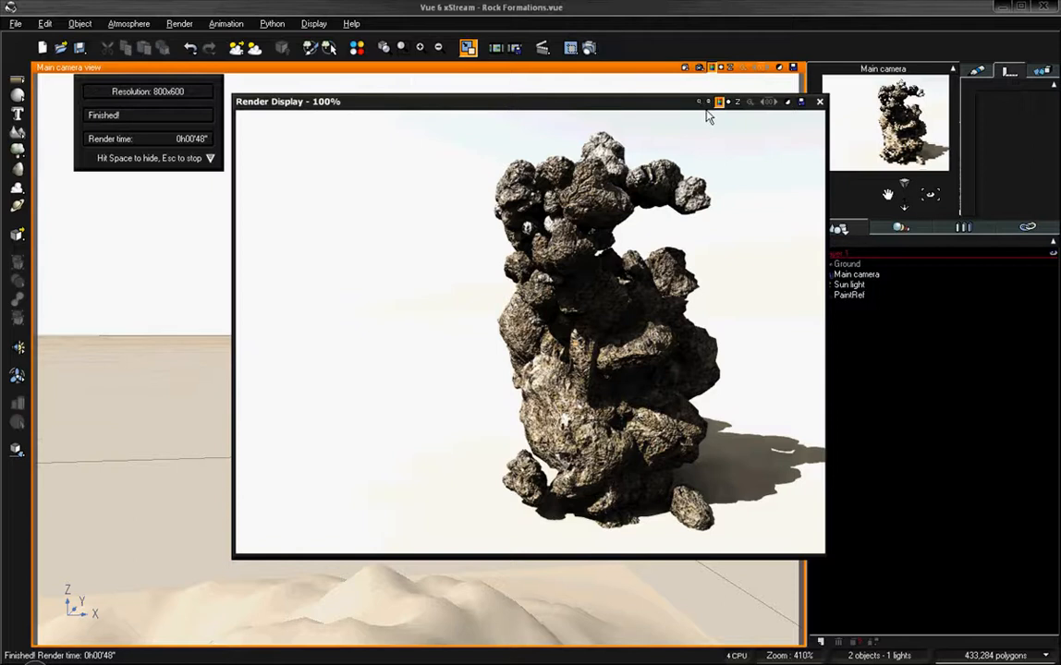
{"action": "left_click", "coordinate": [819, 102]}
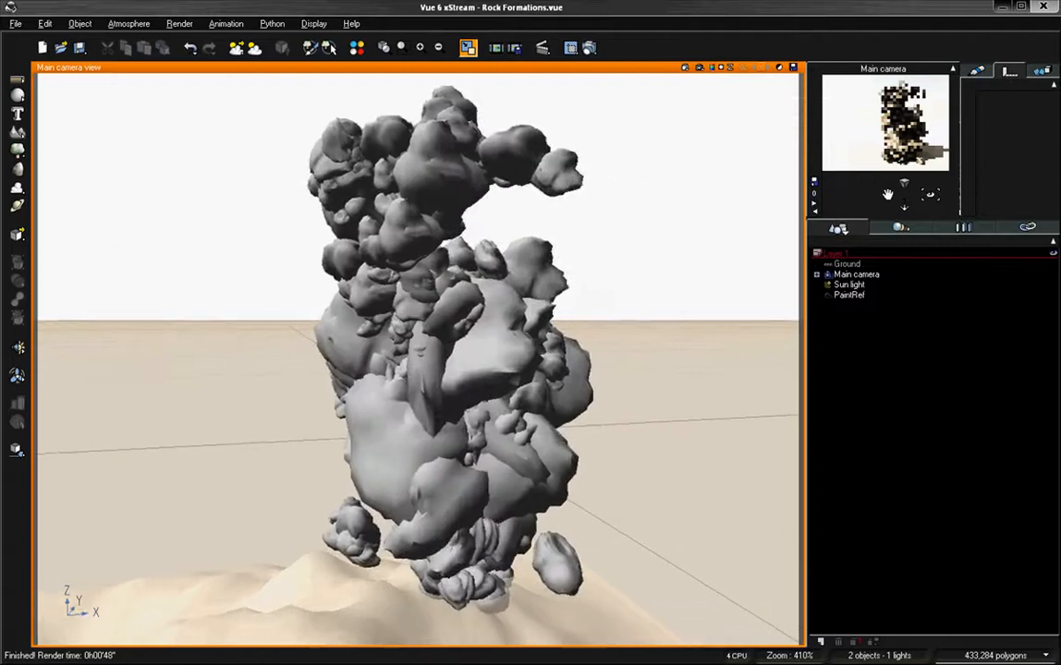
Select all rock instances with the EcoSystem Selector and switch its tool to Manipulate
{"action": "left_click_drag", "start_coordinate": [888, 194], "coordinate": [889, 194]}
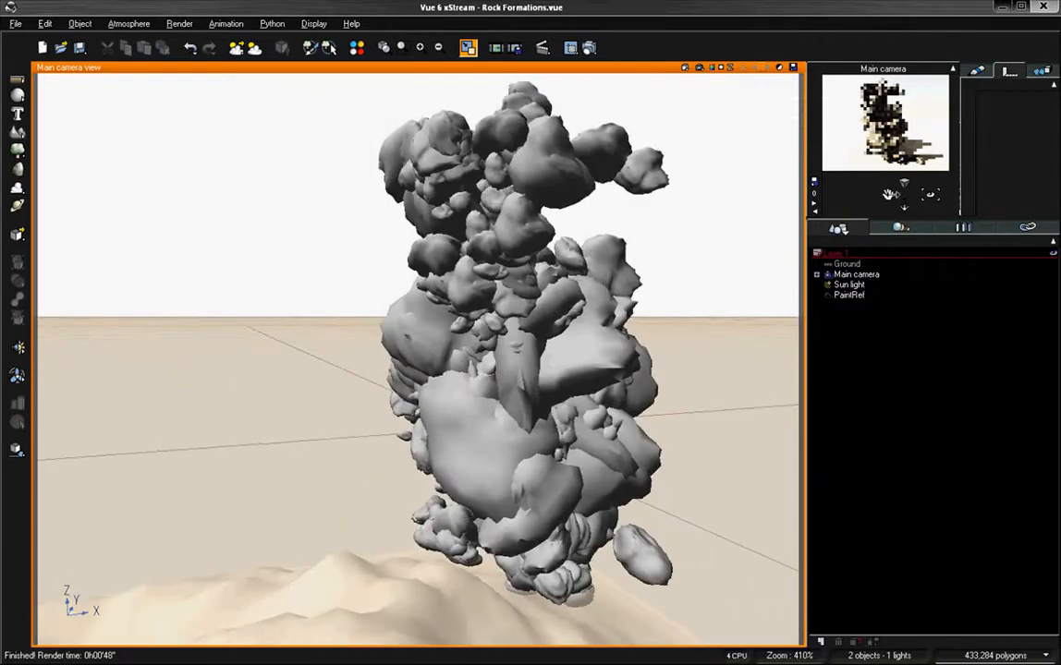
{"action": "left_click", "coordinate": [331, 49]}
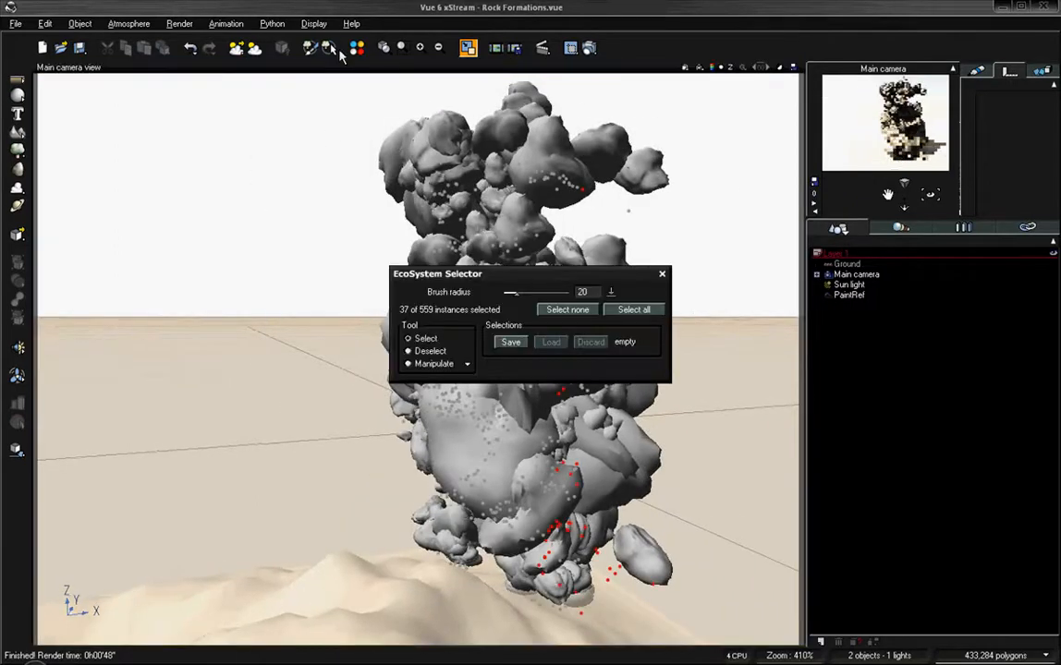
{"action": "left_click", "coordinate": [634, 310]}
{"action": "left_click_drag", "start_coordinate": [597, 285], "coordinate": [314, 294]}
{"action": "left_click", "coordinate": [142, 374]}
Scale up all the selected rock instances uniformly with the resize gizmo in the main camera view
{"action": "left_click", "coordinate": [527, 335]}
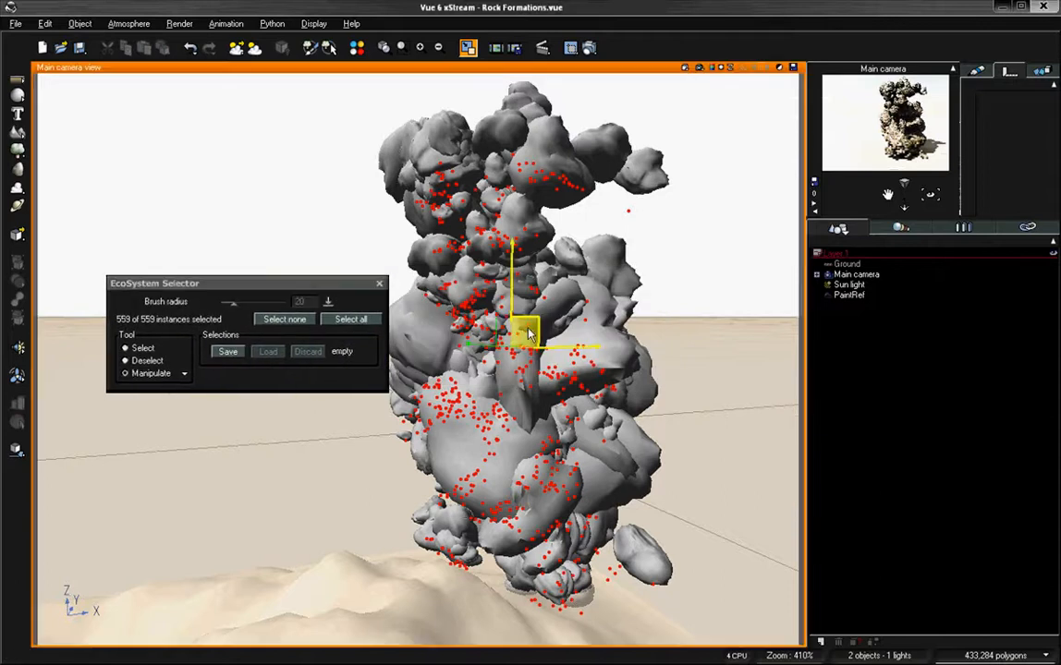
{"action": "left_click", "coordinate": [586, 418]}
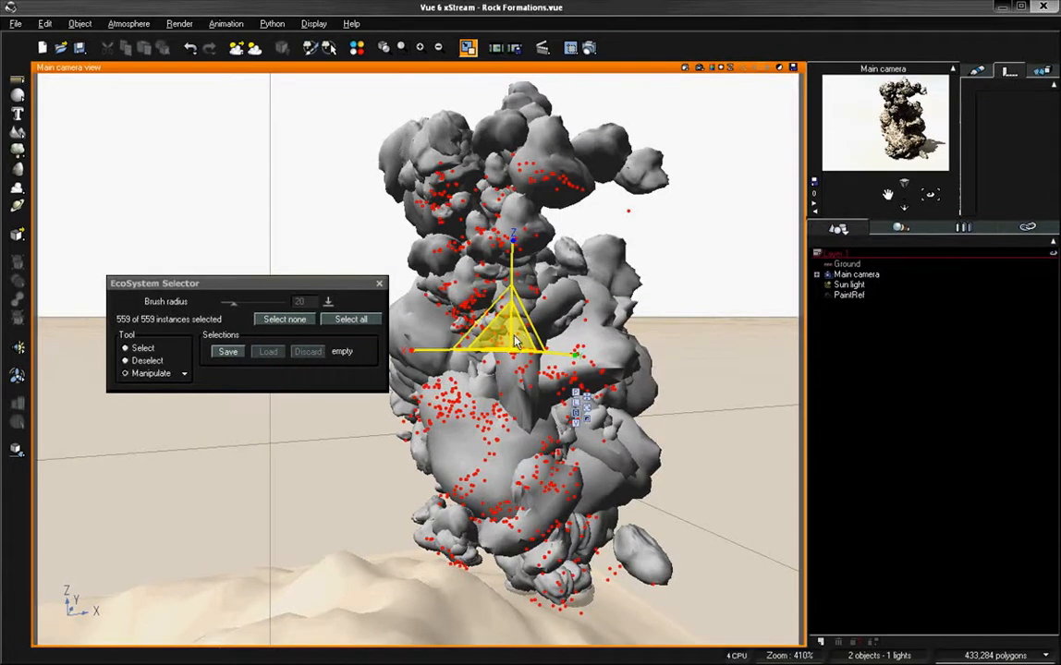
{"action": "left_click_drag", "start_coordinate": [516, 342], "coordinate": [740, 189]}
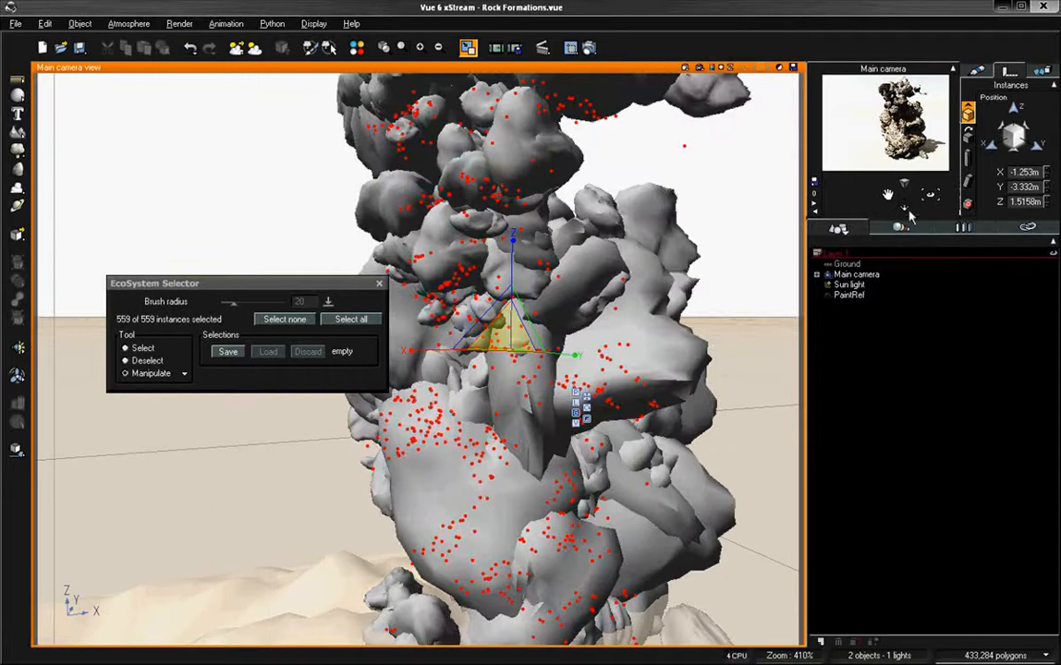
{"action": "left_click_drag", "start_coordinate": [909, 212], "coordinate": [910, 268]}
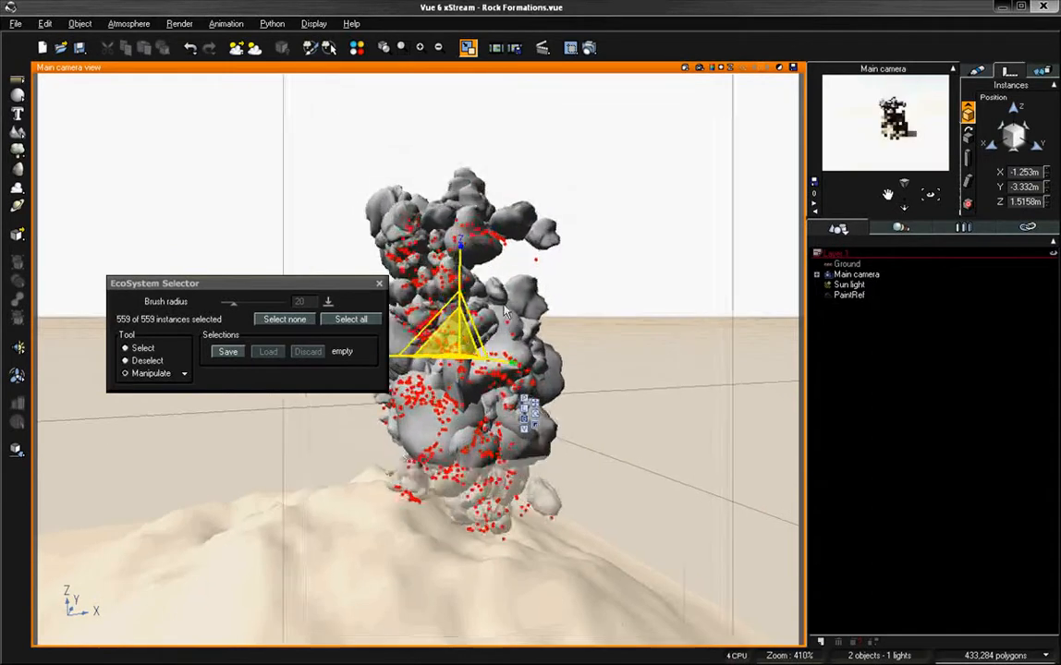
{"action": "left_click_drag", "start_coordinate": [505, 312], "coordinate": [580, 386]}
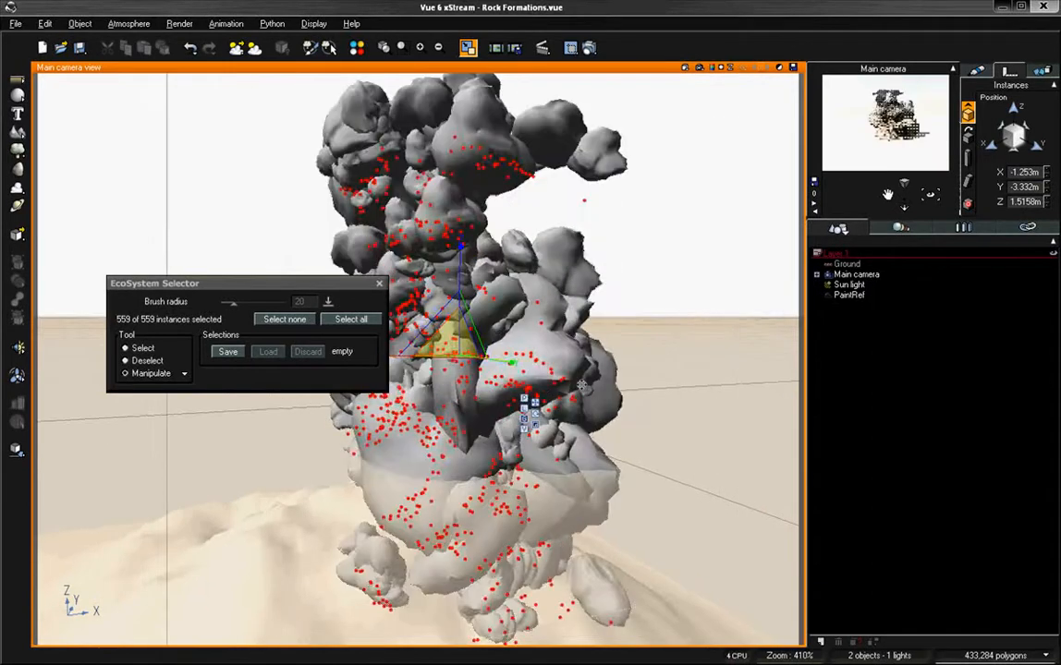
Squash the selected rock instances vertically and raise them to a Z position of about 2.71 m
{"action": "left_click", "coordinate": [535, 403]}
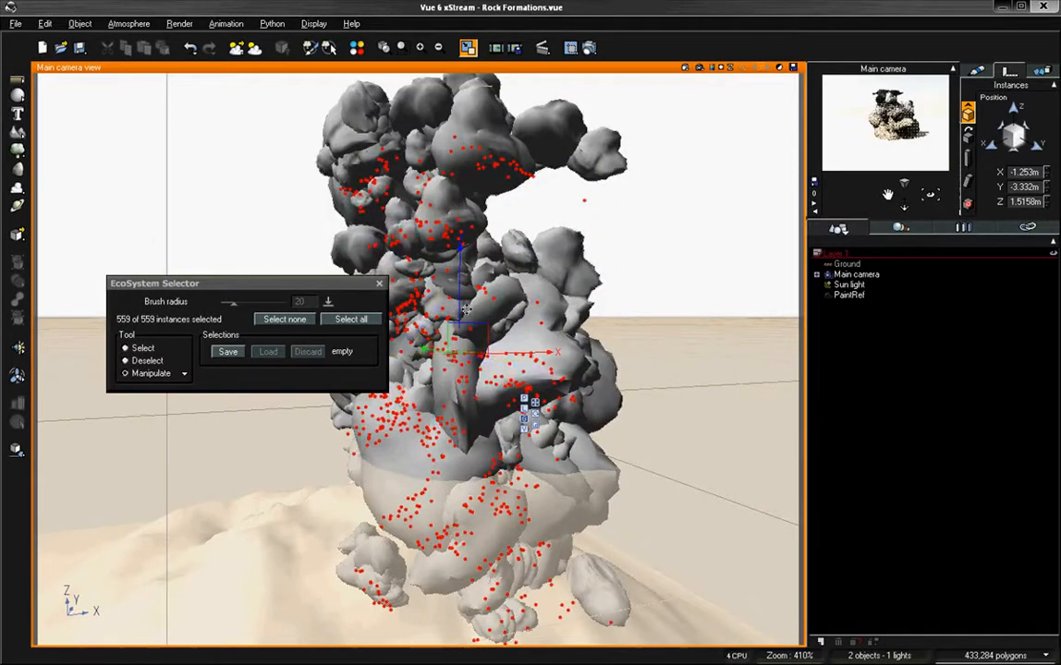
{"action": "left_click_drag", "start_coordinate": [530, 403], "coordinate": [531, 292]}
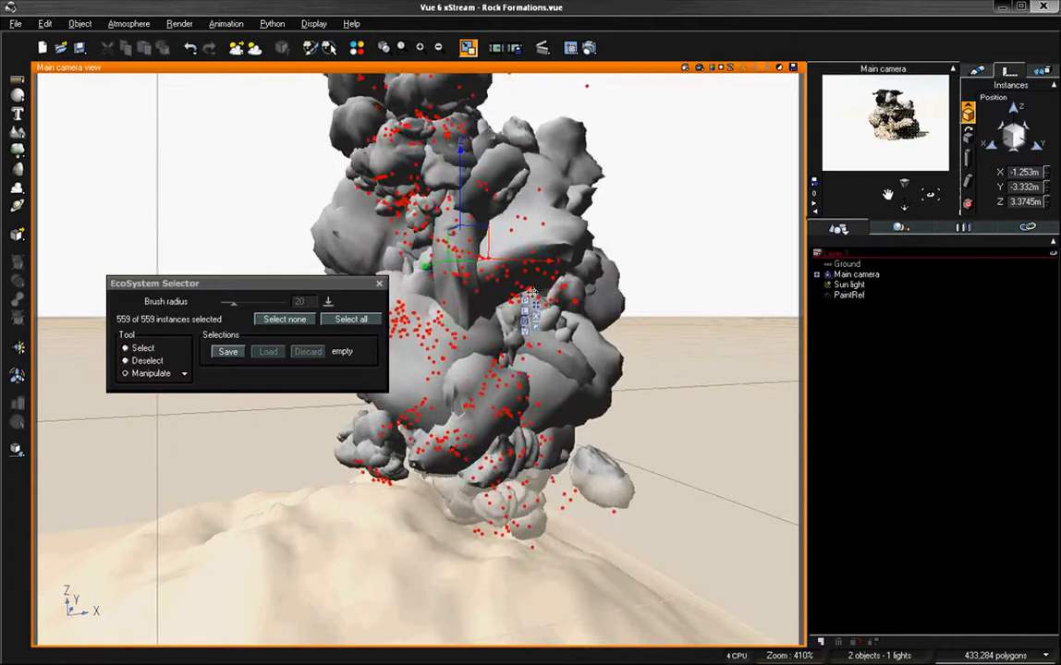
{"action": "left_click", "coordinate": [537, 328]}
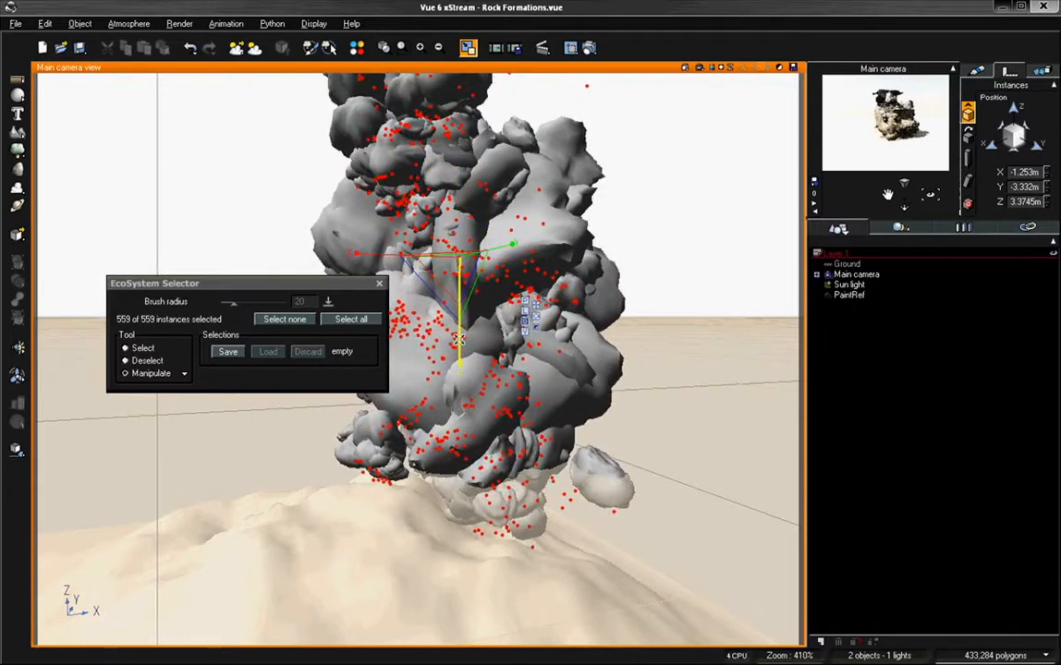
{"action": "left_click_drag", "start_coordinate": [459, 339], "coordinate": [413, 296]}
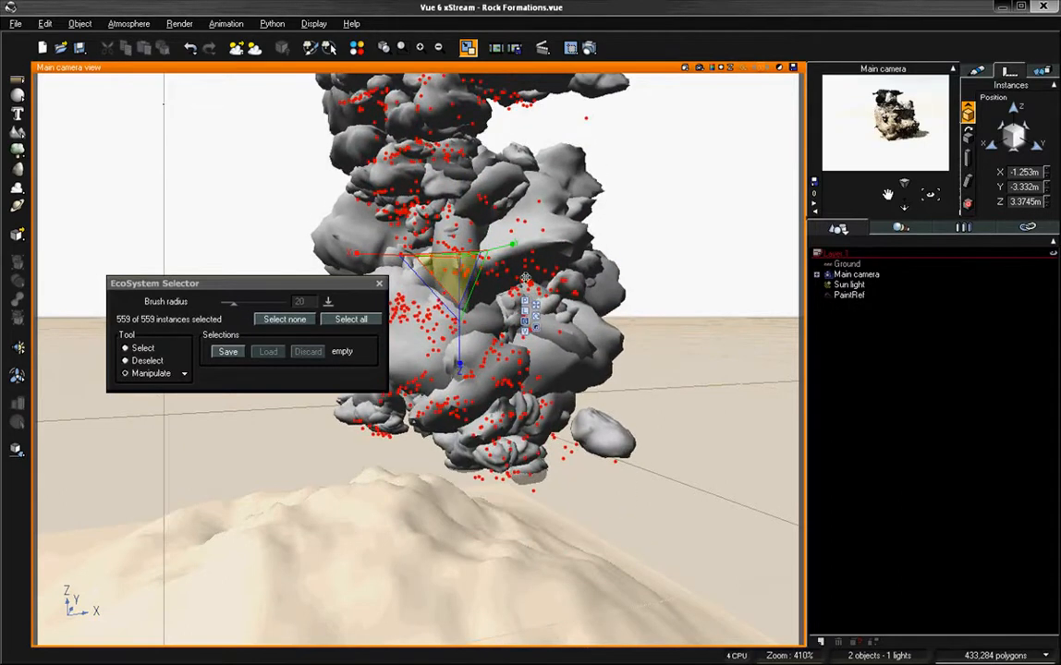
{"action": "left_click", "coordinate": [536, 311]}
{"action": "left_click_drag", "start_coordinate": [459, 205], "coordinate": [465, 248]}
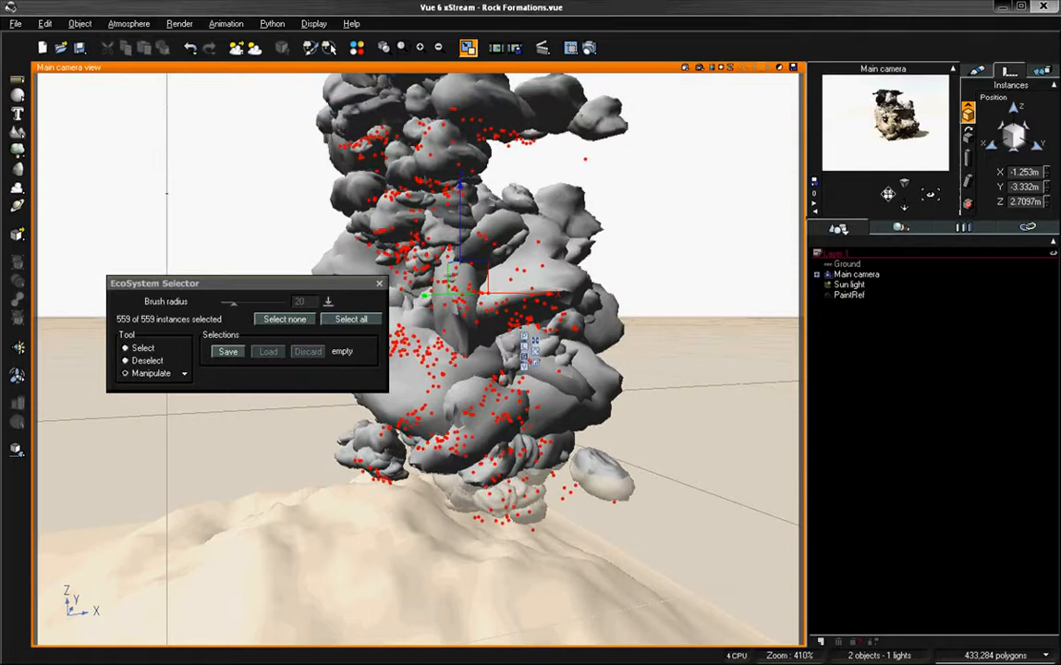
Render the rescaled rock formation, then close the render display and the EcoSystem Selector
{"action": "left_click_drag", "start_coordinate": [887, 194], "coordinate": [887, 195]}
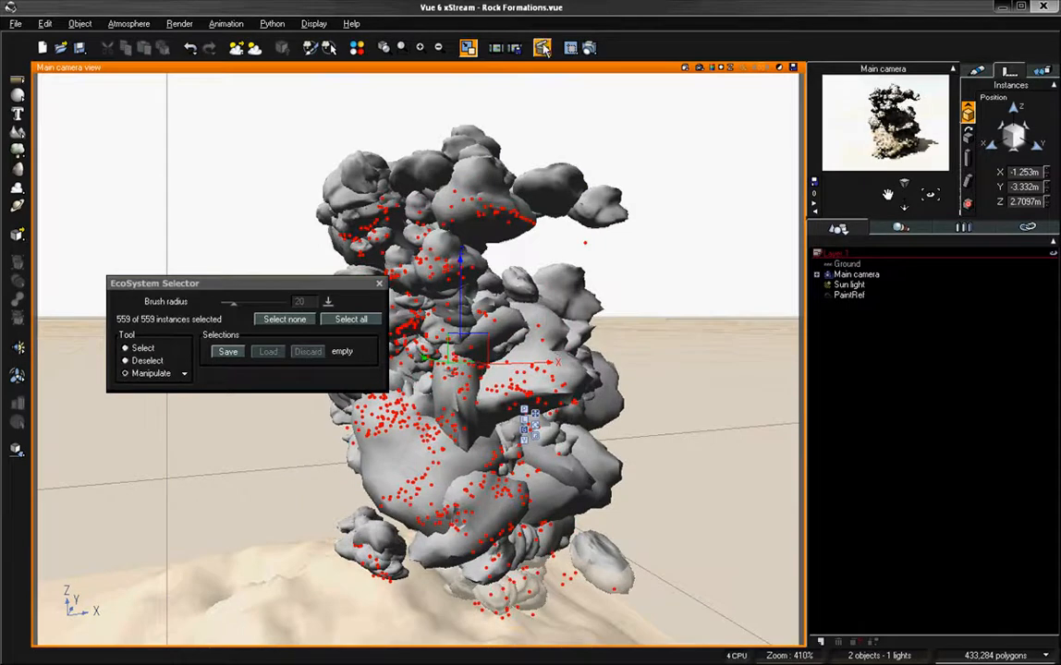
{"action": "left_click", "coordinate": [590, 49]}
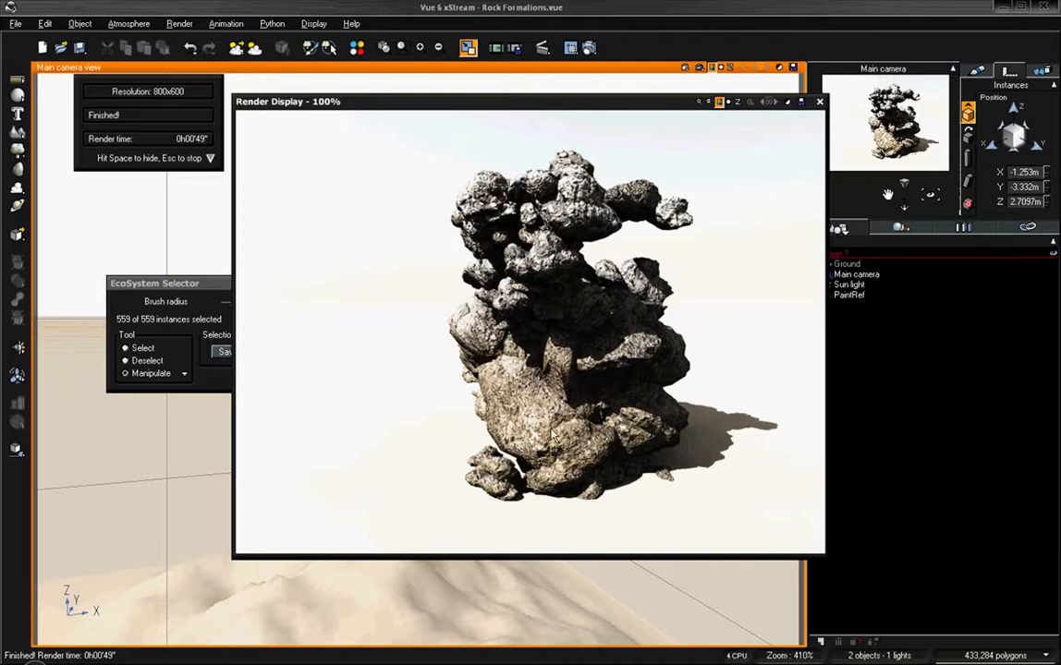
{"action": "left_click", "coordinate": [817, 102]}
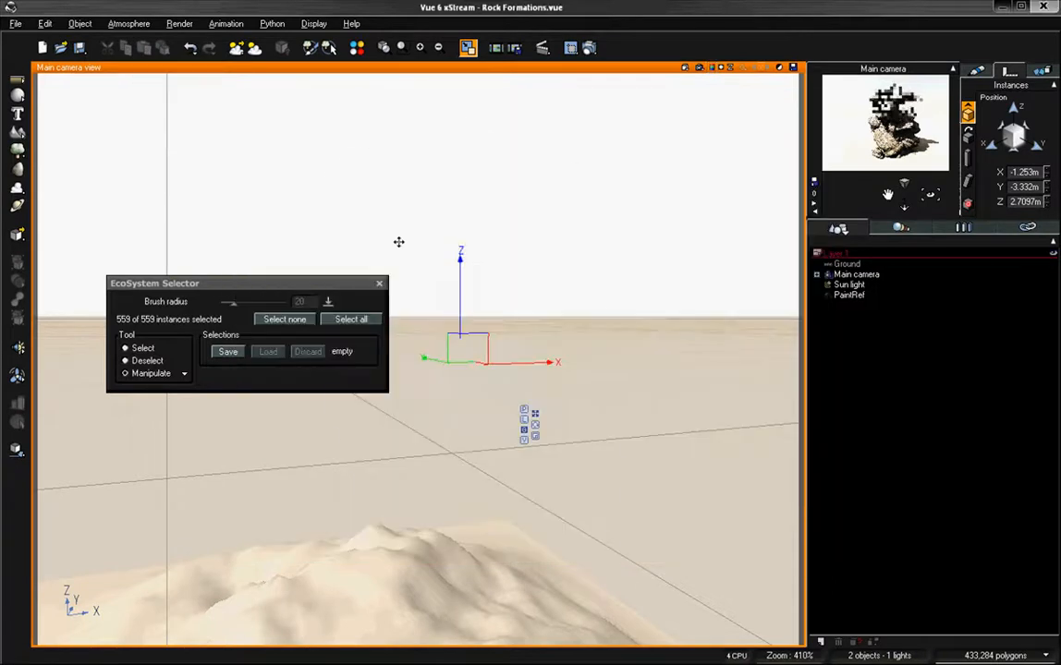
{"action": "left_click", "coordinate": [379, 283]}
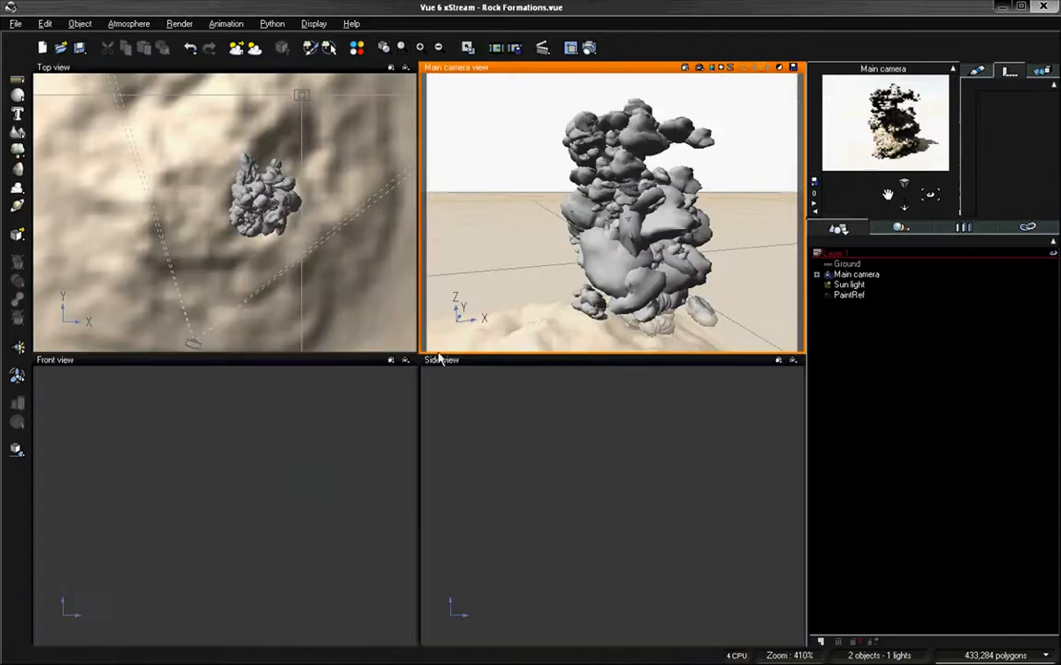
Raise the PaintRef terrain in the front view to a Z position of about 3.86 m, up into the rocks
{"action": "left_click", "coordinate": [296, 487]}
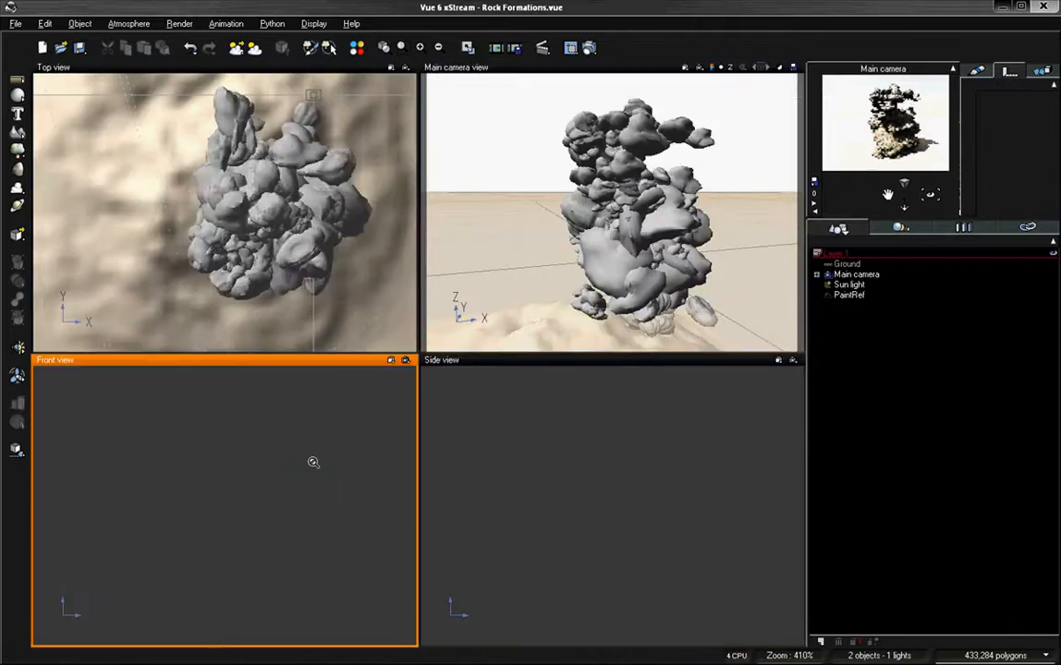
{"action": "scroll", "coordinate": [313, 462], "scroll_direction": "down", "scroll_amount": 4}
{"action": "right_click_drag", "start_coordinate": [308, 509], "coordinate": [294, 460]}
{"action": "scroll", "coordinate": [287, 500], "scroll_direction": "up", "scroll_amount": 2}
{"action": "right_click_drag", "start_coordinate": [284, 526], "coordinate": [287, 518]}
{"action": "scroll", "coordinate": [284, 512], "scroll_direction": "up", "scroll_amount": 2}
{"action": "scroll", "coordinate": [289, 521], "scroll_direction": "down", "scroll_amount": 1}
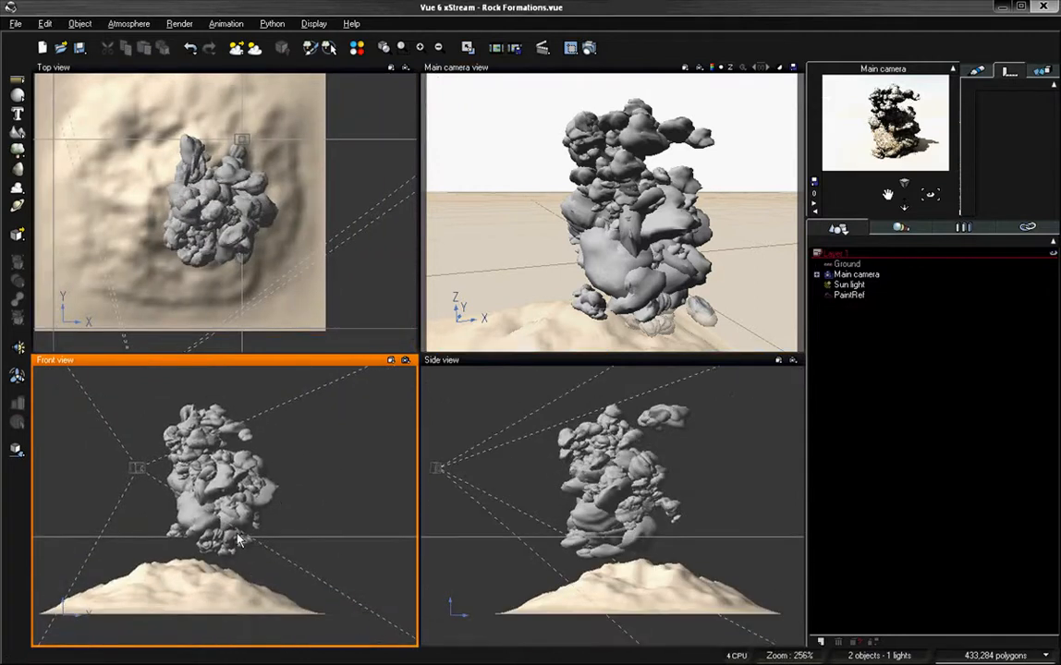
{"action": "left_click", "coordinate": [197, 565]}
{"action": "left_click_drag", "start_coordinate": [197, 565], "coordinate": [188, 395]}
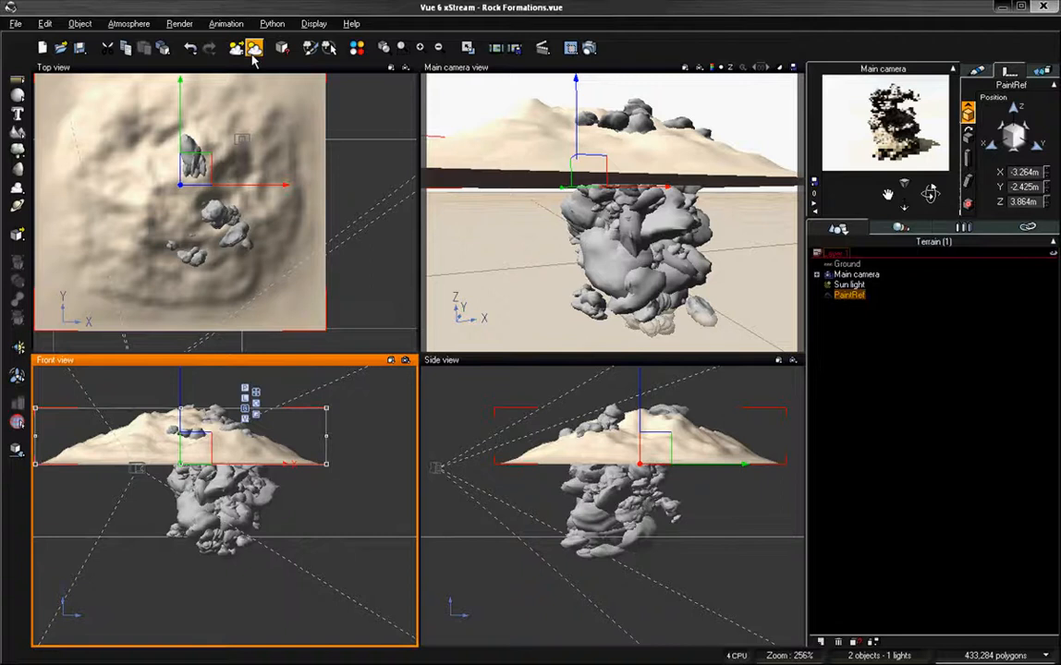
Enlarge rock instances in the top view using the EcoSystem Painter's scaling brush, with radius 20 and scaling 1.339
{"action": "left_click", "coordinate": [254, 49]}
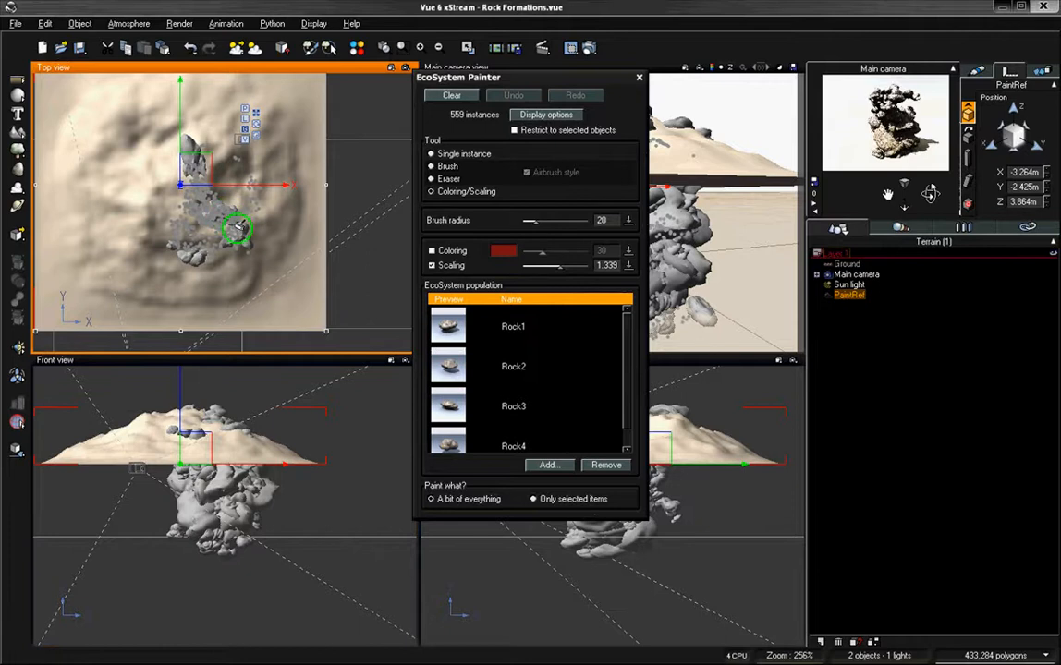
{"action": "mouse_move", "coordinate": [200, 264]}
{"action": "left_mouse_down"}
{"action": "mouse_move", "coordinate": [189, 268]}
{"action": "mouse_move", "coordinate": [226, 281]}
{"action": "left_mouse_up"}
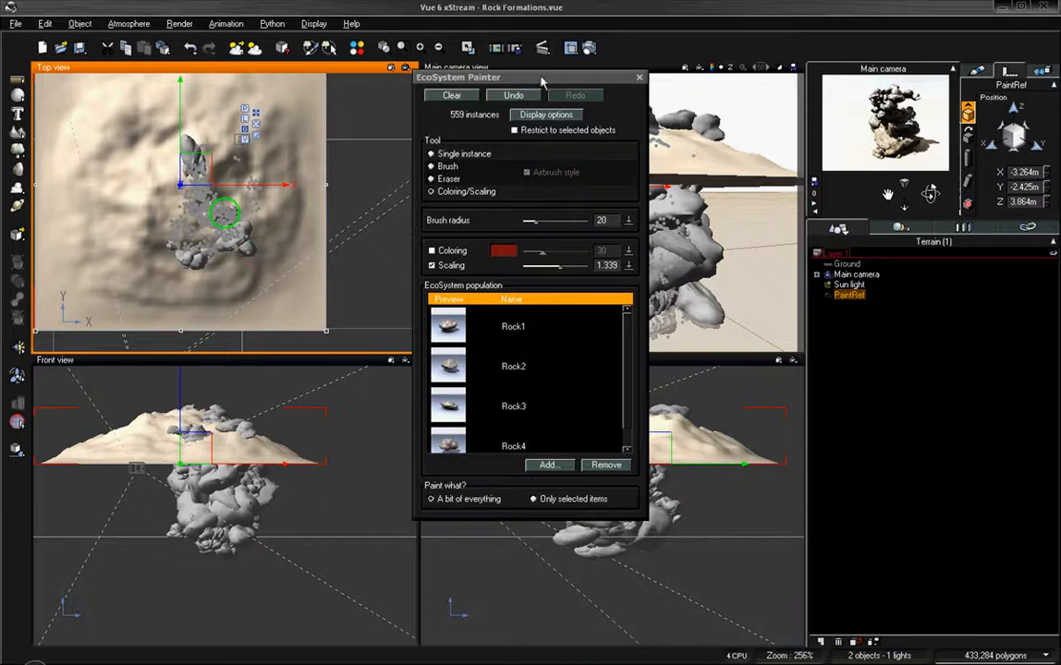
{"action": "left_click_drag", "start_coordinate": [476, 78], "coordinate": [399, 189]}
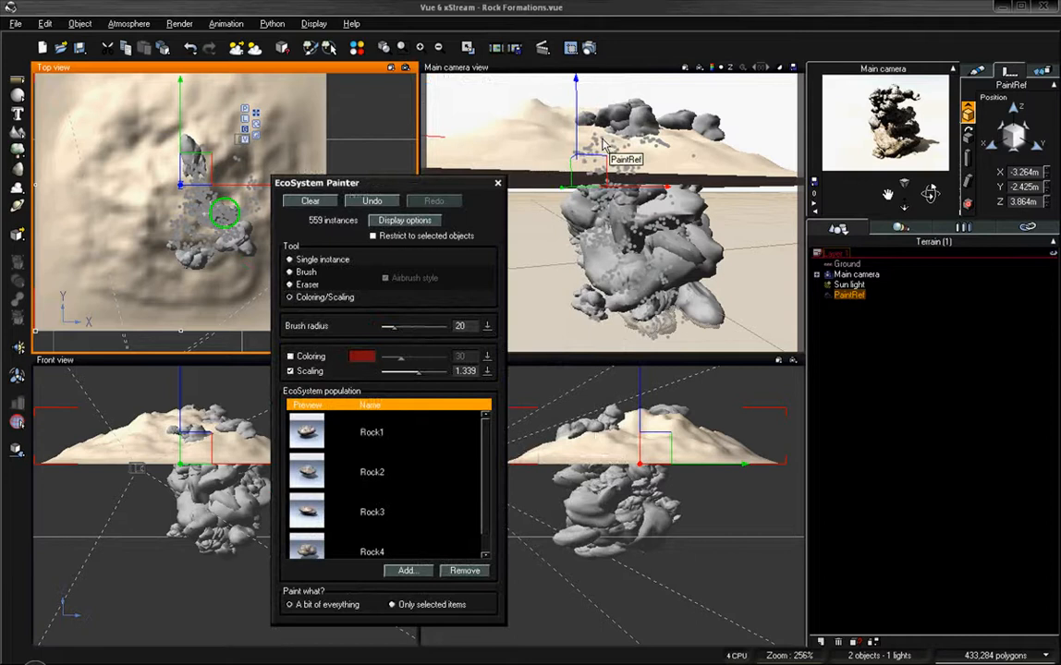
{"action": "left_click", "coordinate": [498, 183]}
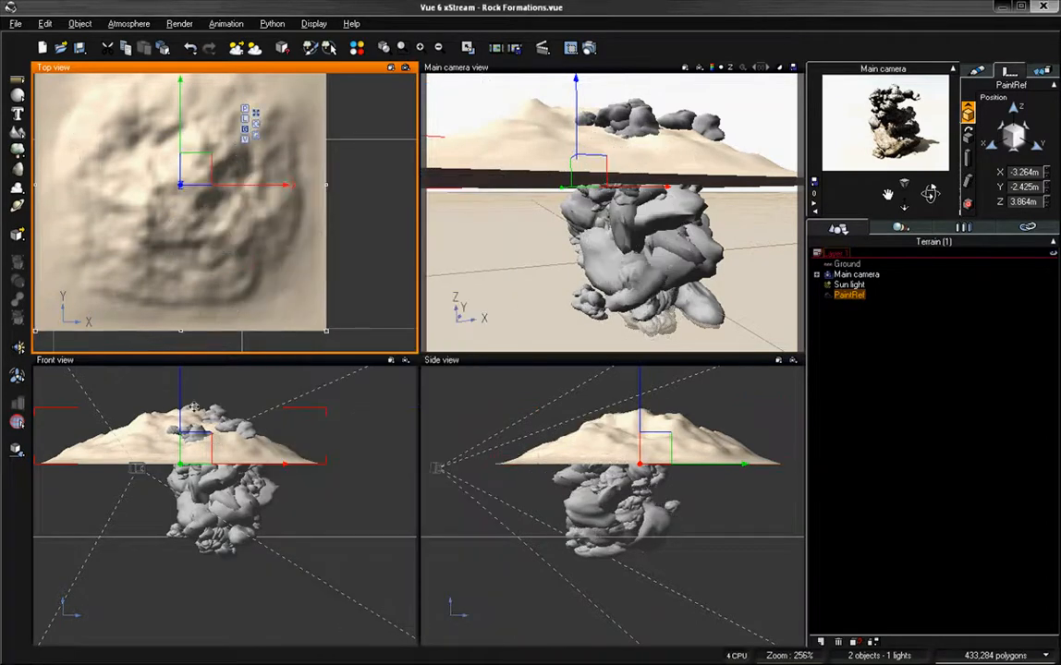
Lower the PaintRef terrain beneath the rocks to a Z position of -5.55 m and maximize the main camera view
{"action": "left_click_drag", "start_coordinate": [181, 388], "coordinate": [179, 559]}
{"action": "double_click", "coordinate": [644, 68]}
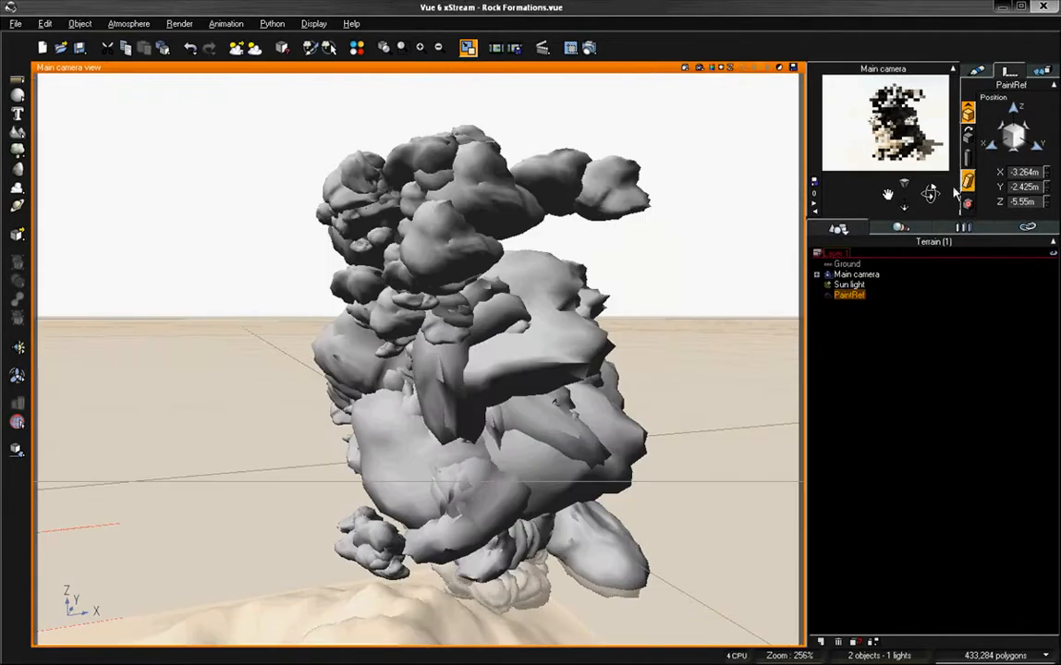
Set the sun's azimuth to about 156.3 in the Atmosphere Editor
{"action": "right_click_drag", "start_coordinate": [623, 277], "coordinate": [480, 319]}
{"action": "left_click_drag", "start_coordinate": [904, 195], "coordinate": [889, 224]}
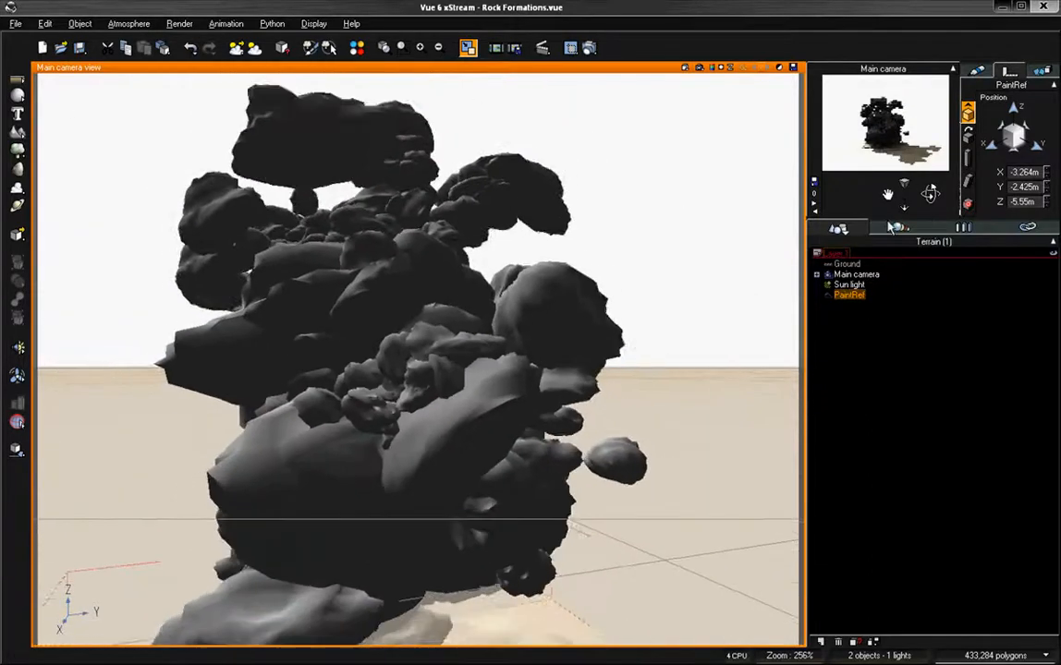
{"action": "right_click_drag", "start_coordinate": [489, 382], "coordinate": [436, 355]}
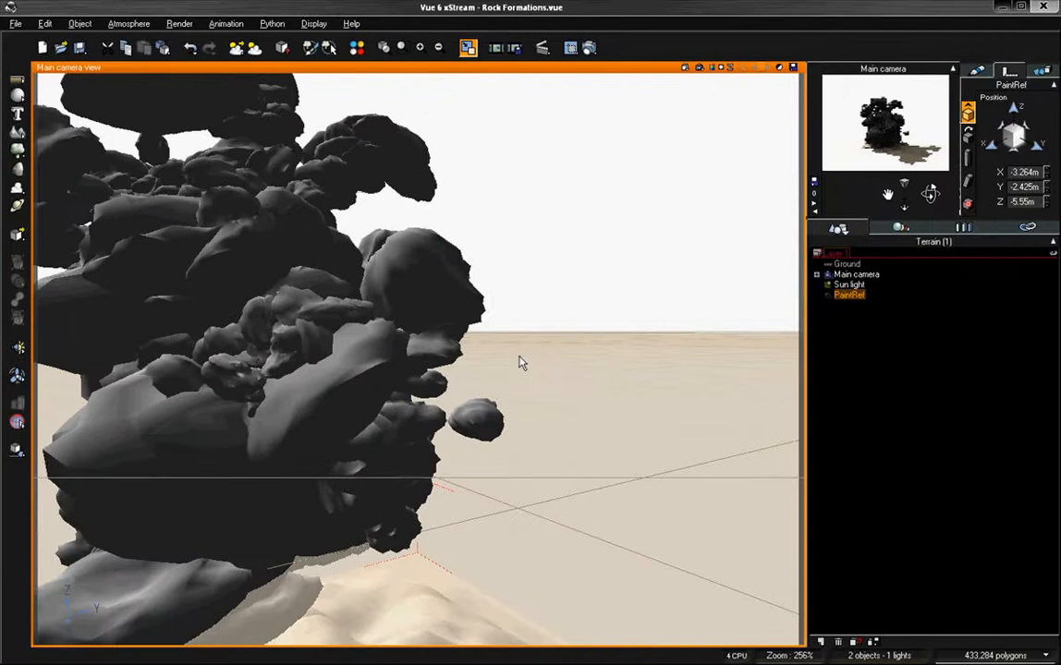
{"action": "right_click_drag", "start_coordinate": [519, 360], "coordinate": [457, 323]}
{"action": "scroll", "coordinate": [418, 360], "scroll_direction": "down", "scroll_amount": 2}
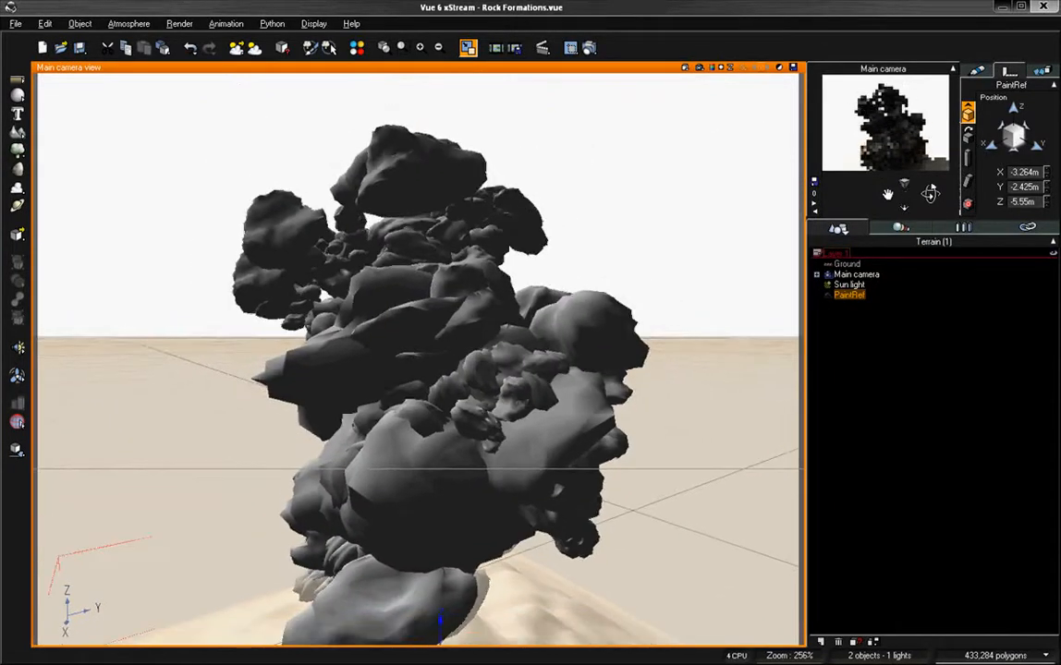
{"action": "scroll", "coordinate": [418, 360], "scroll_direction": "down", "scroll_amount": 3}
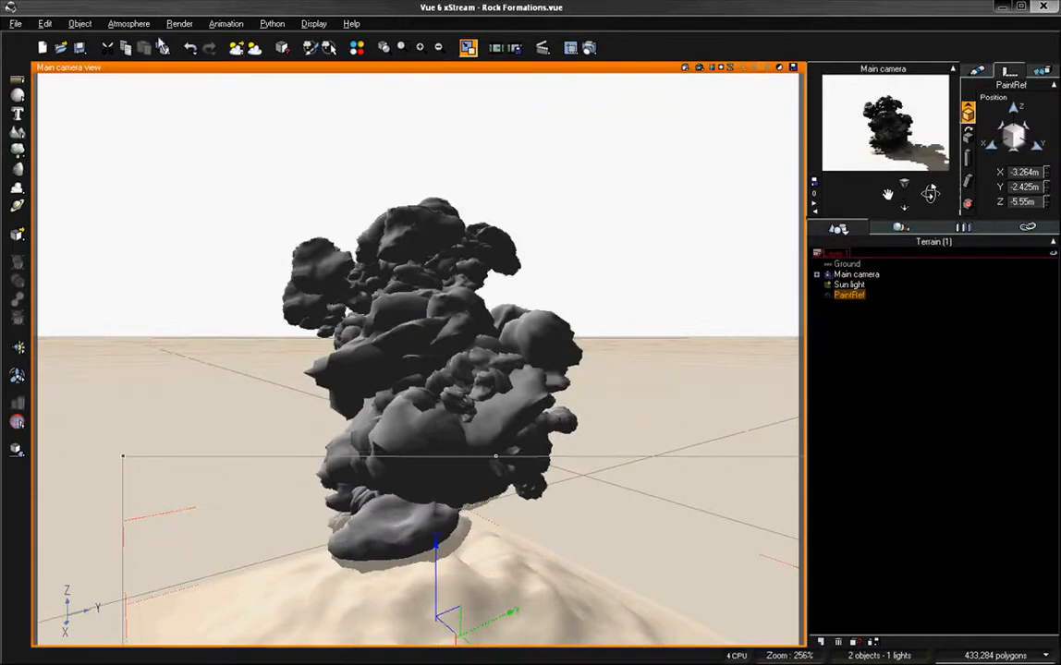
{"action": "left_click", "coordinate": [130, 24]}
{"action": "left_click", "coordinate": [138, 88]}
{"action": "left_click", "coordinate": [58, 150]}
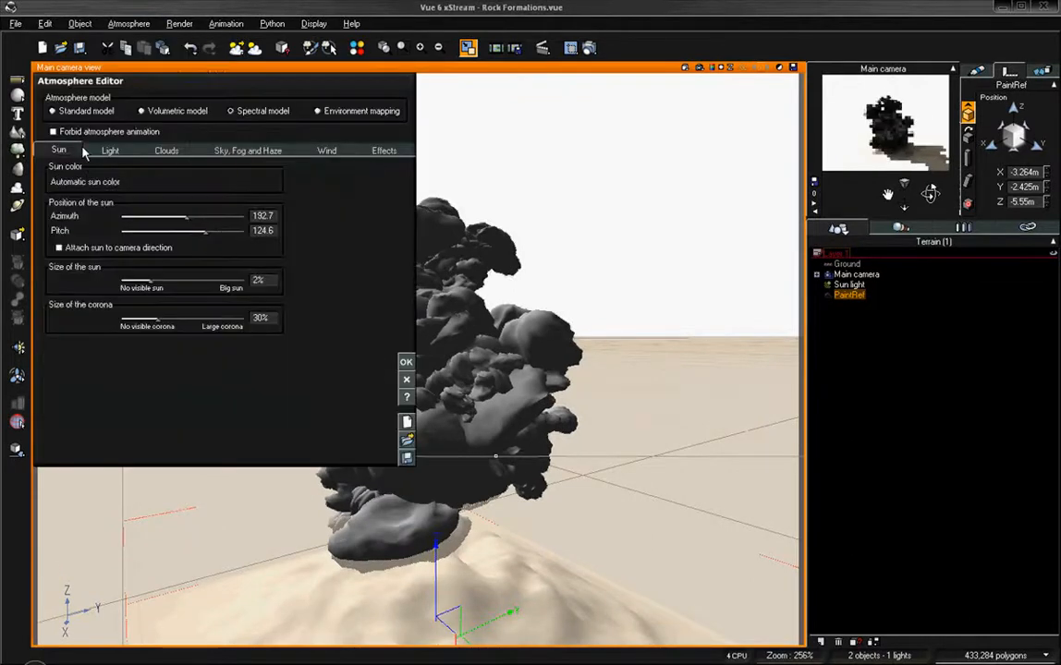
{"action": "left_click_drag", "start_coordinate": [214, 218], "coordinate": [189, 214]}
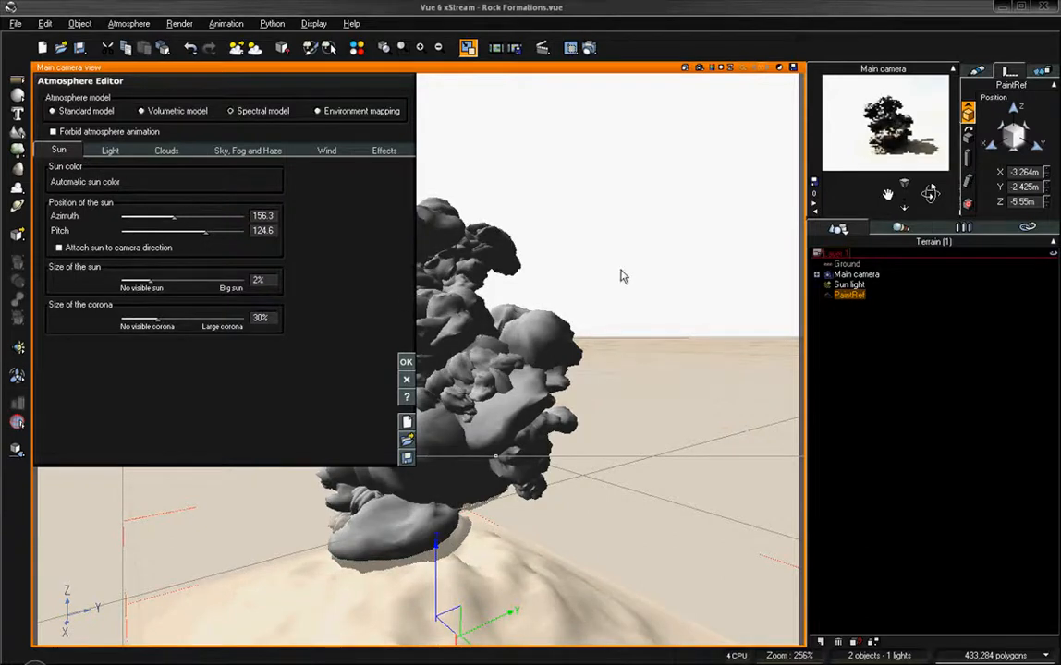
Set the atmosphere's scattering anisotropy to 0.40 and glow intensity to 29%, then accept the changes
{"action": "left_click", "coordinate": [236, 150]}
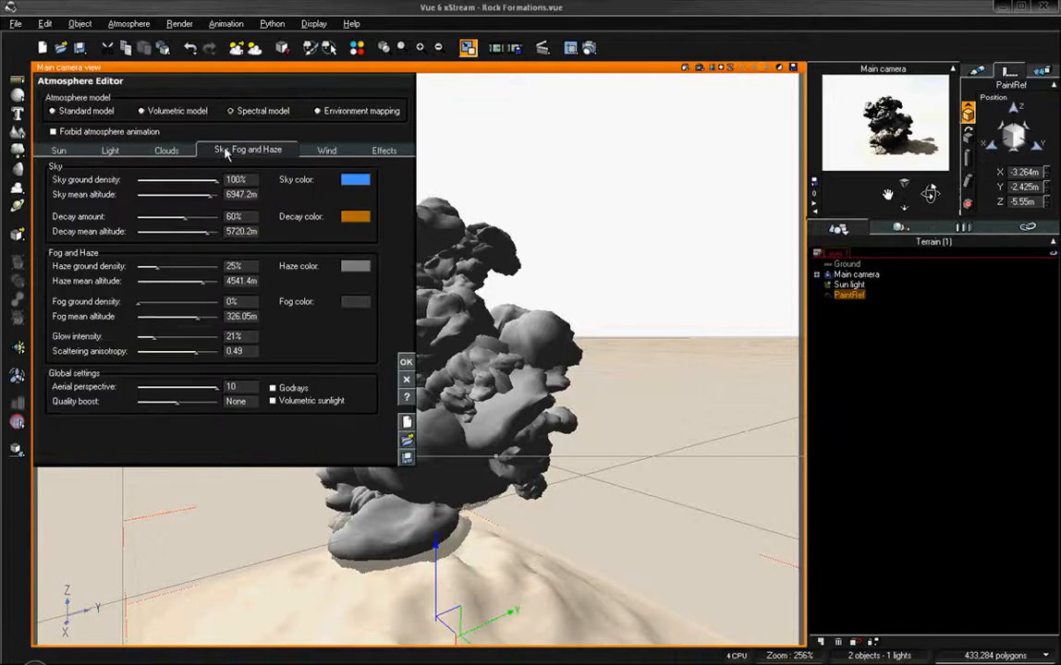
{"action": "left_click_drag", "start_coordinate": [194, 351], "coordinate": [170, 341]}
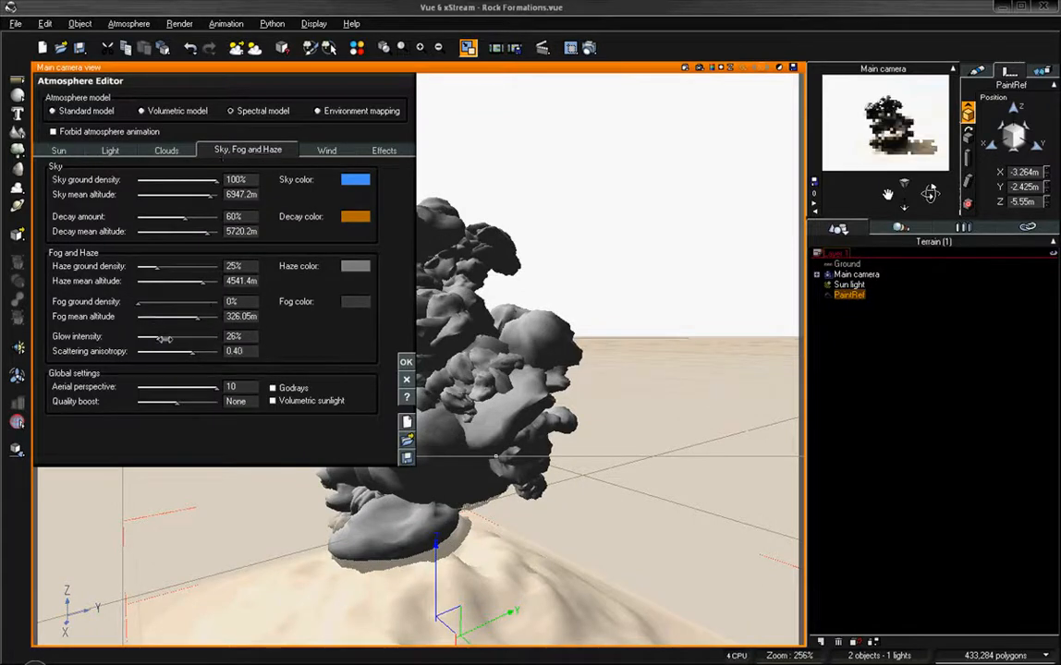
{"action": "left_click_drag", "start_coordinate": [149, 336], "coordinate": [157, 336]}
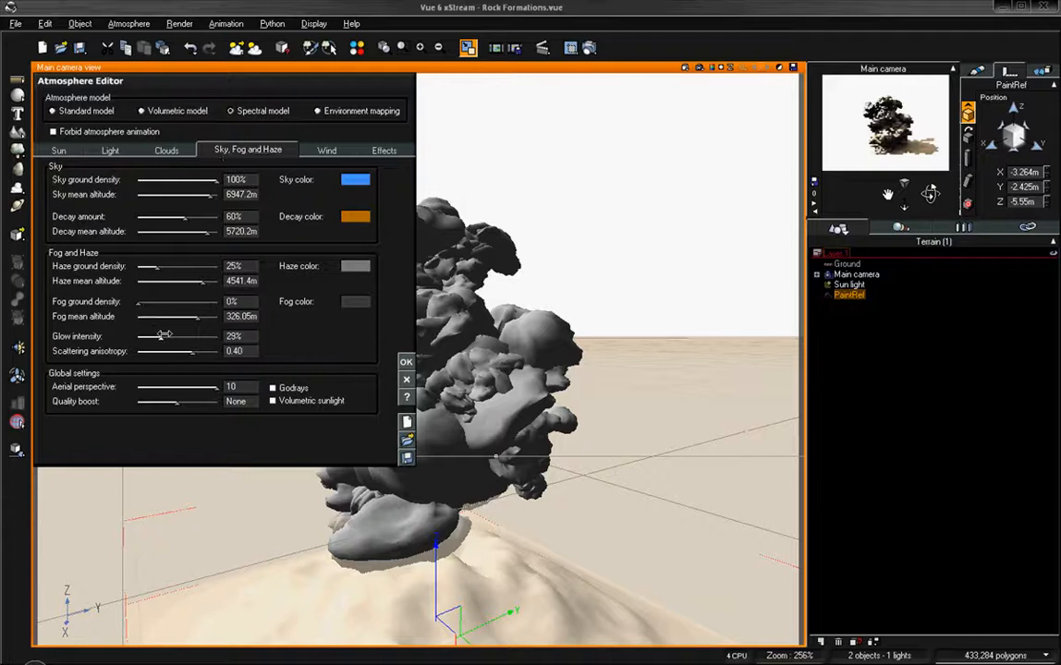
{"action": "left_click", "coordinate": [405, 361]}
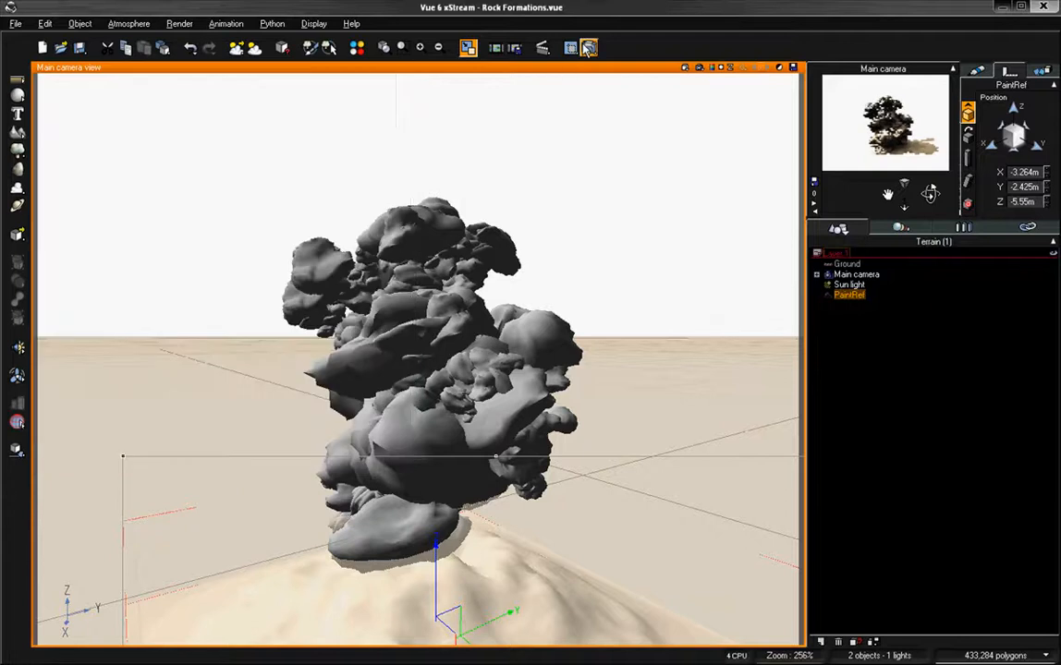
Bring the camera closer, render the relit rock formation, and close the render display
{"action": "left_click_drag", "start_coordinate": [904, 196], "coordinate": [903, 170]}
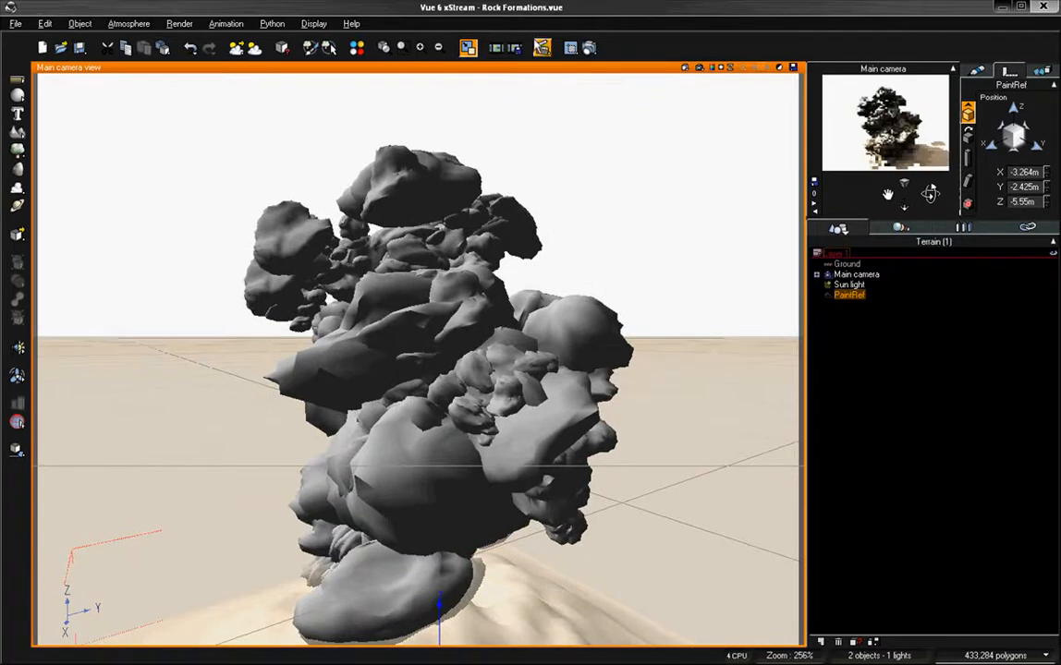
{"action": "left_click", "coordinate": [542, 47]}
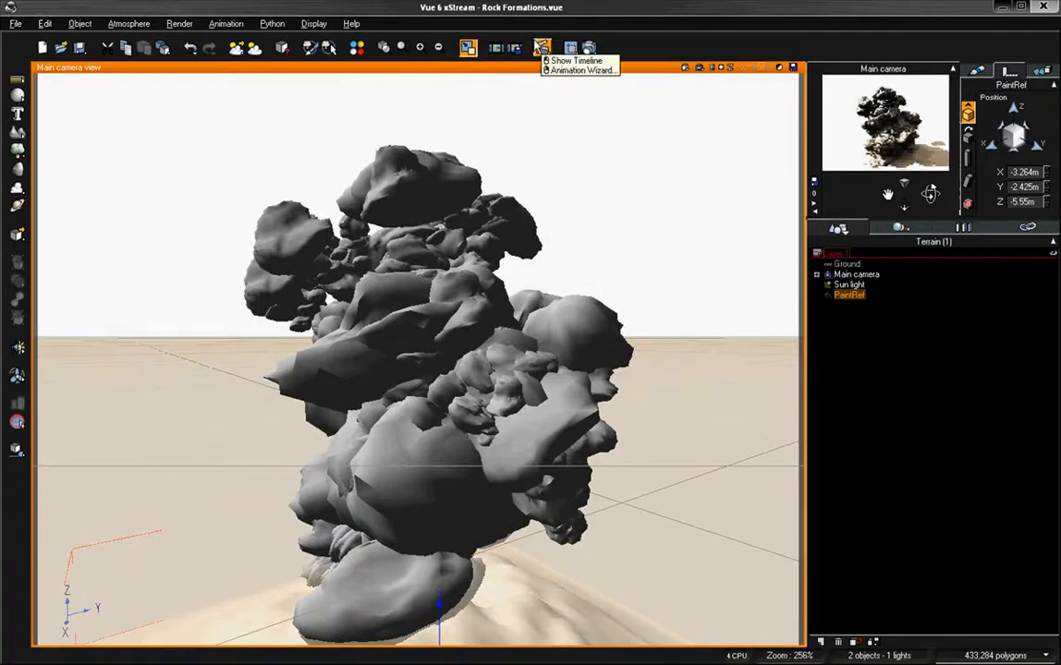
{"action": "left_click", "coordinate": [542, 47]}
{"action": "left_click", "coordinate": [536, 53]}
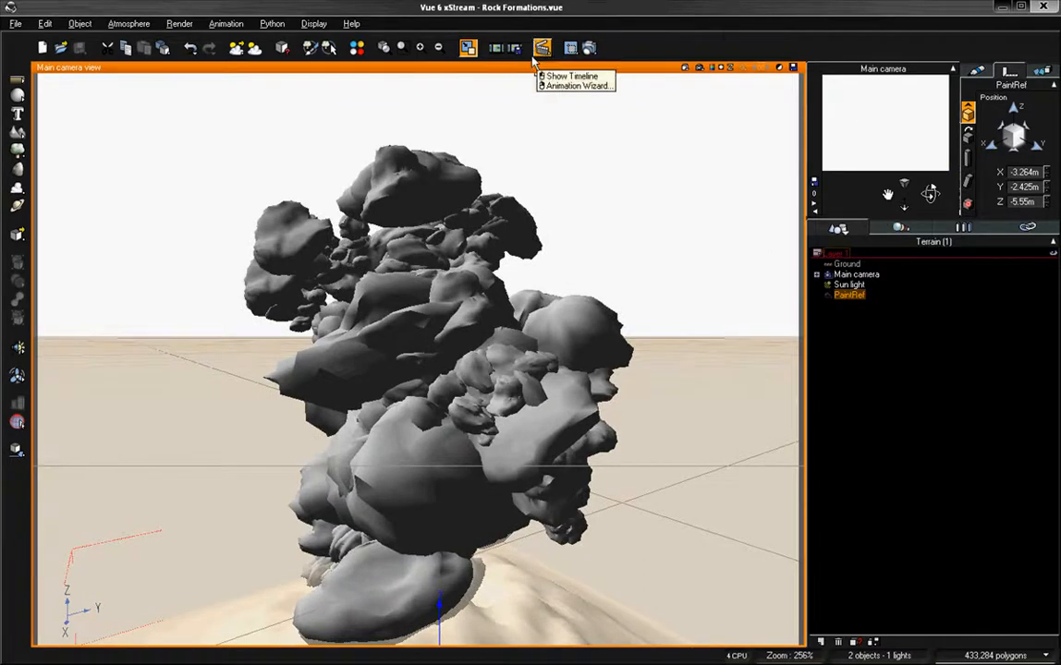
{"action": "left_click", "coordinate": [589, 47]}
{"action": "left_click", "coordinate": [605, 76]}
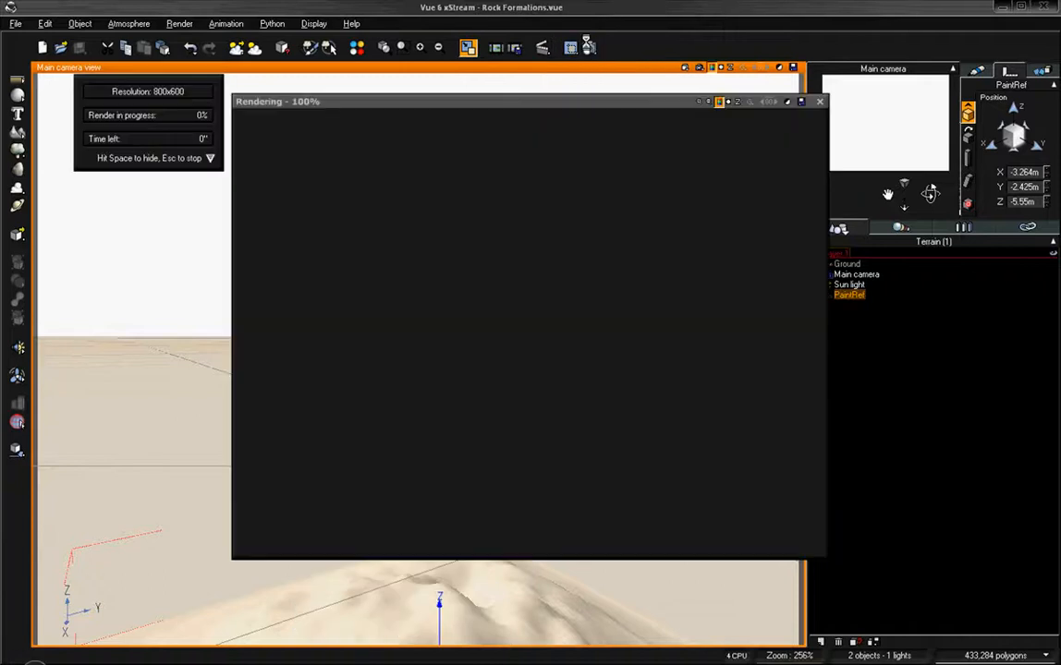
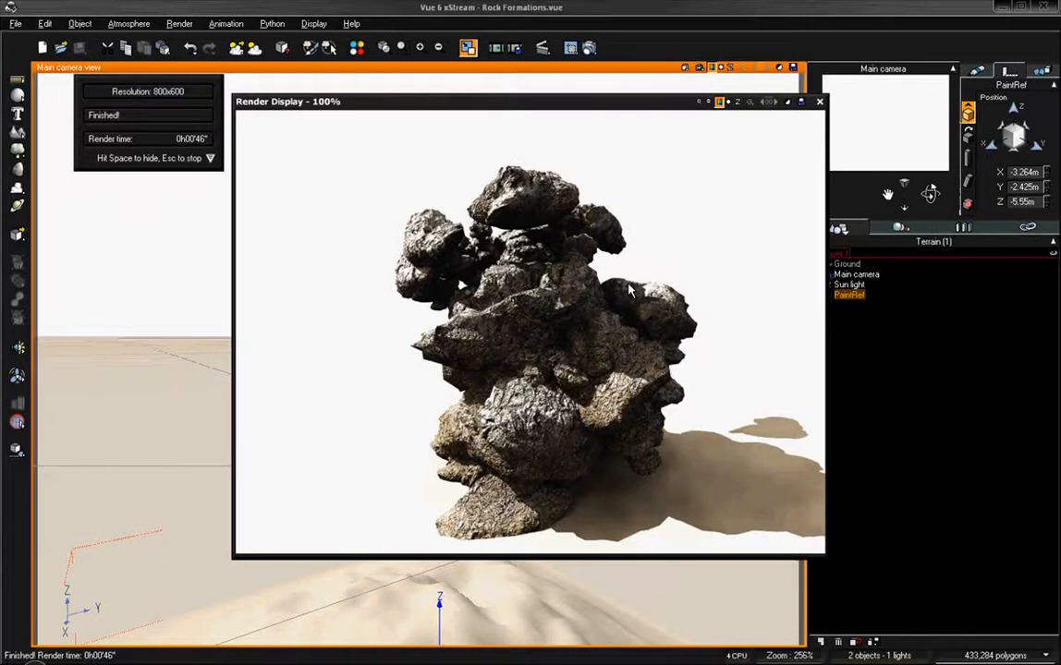
{"action": "left_click", "coordinate": [818, 102]}
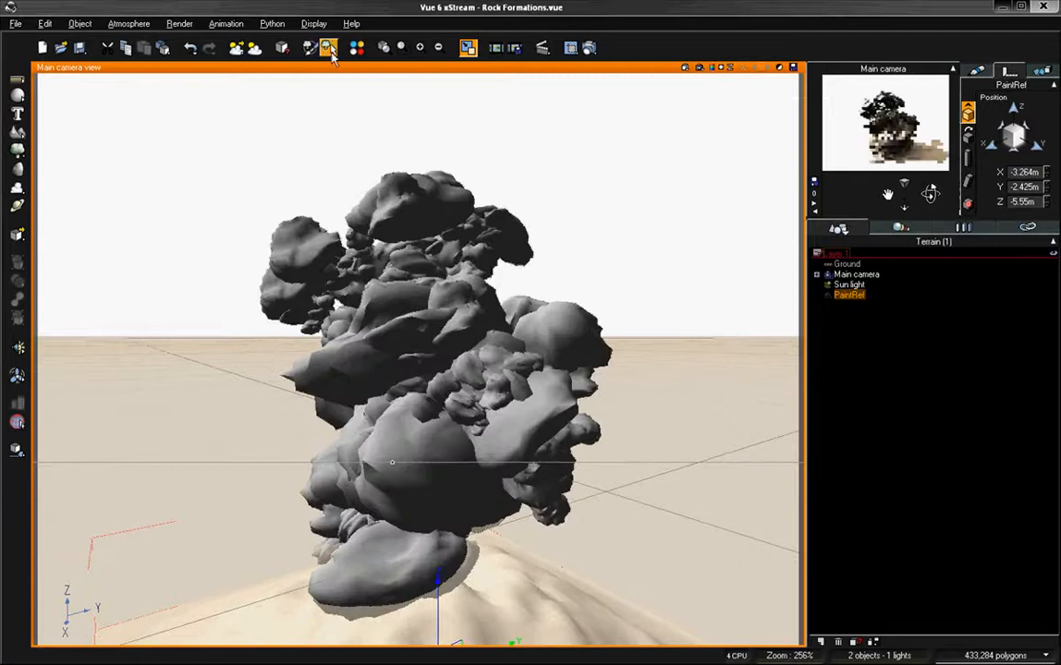
Convert all EcoSystem rock instances to individual objects and select the first Rock1 object
{"action": "left_click", "coordinate": [329, 49]}
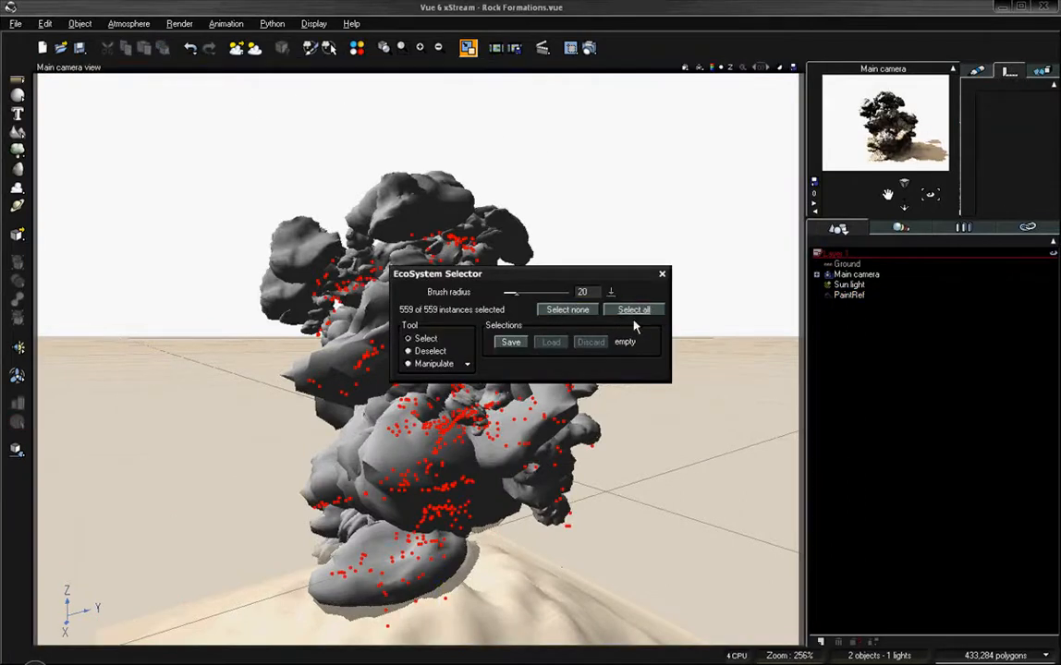
{"action": "left_click", "coordinate": [466, 366]}
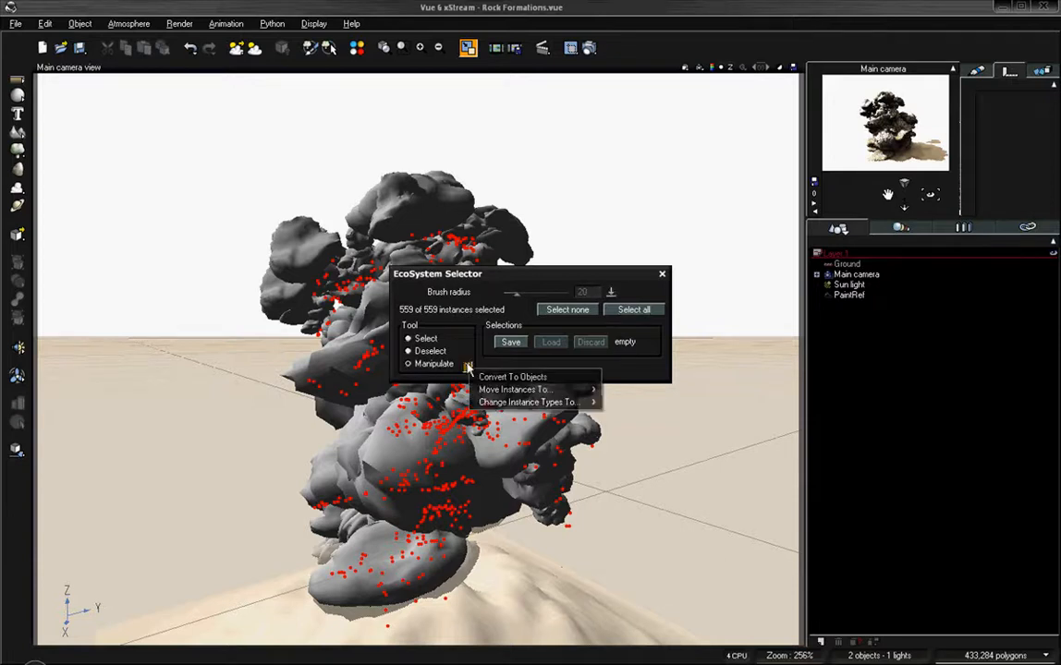
{"action": "left_click", "coordinate": [513, 378]}
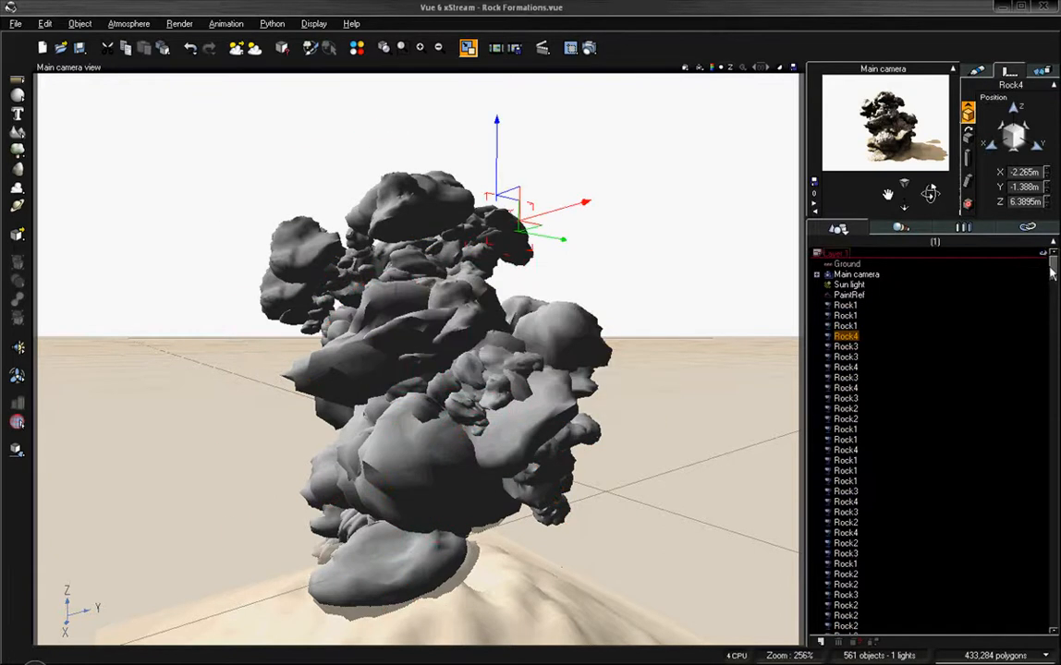
{"action": "mouse_move", "coordinate": [1054, 268]}
{"action": "left_mouse_down"}
{"action": "mouse_move", "coordinate": [1054, 563]}
{"action": "mouse_move", "coordinate": [1048, 274]}
{"action": "left_mouse_up"}
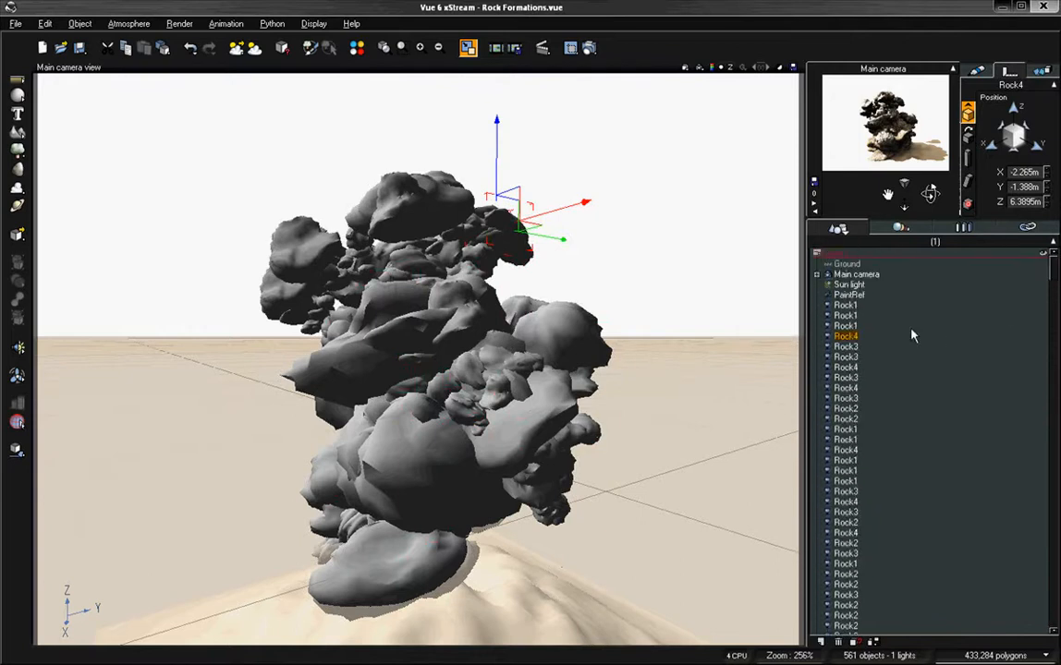
{"action": "left_click", "coordinate": [845, 305]}
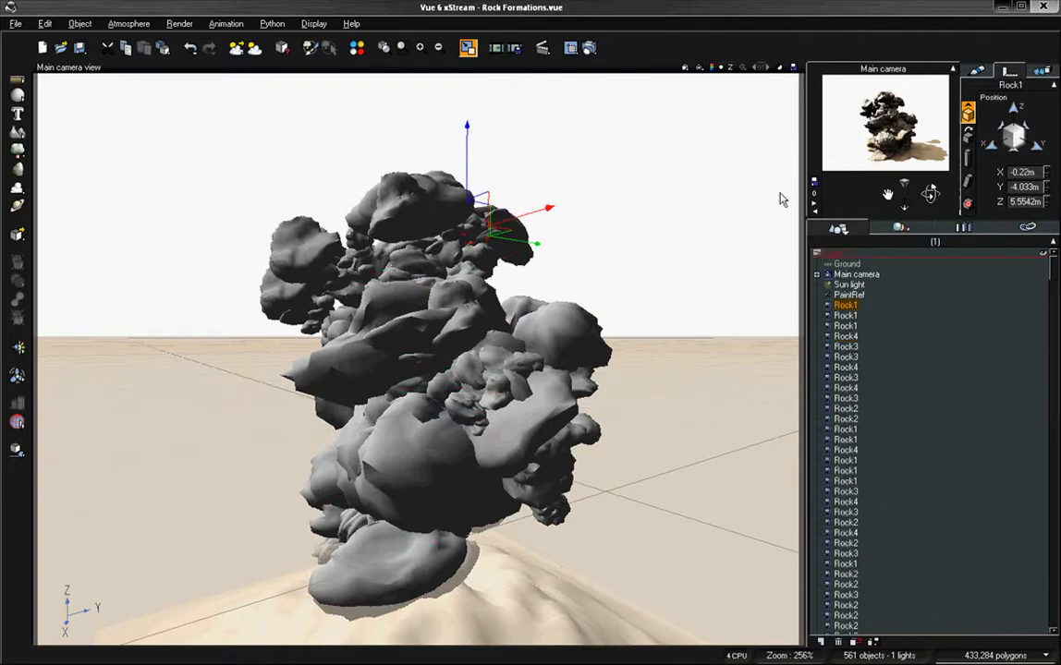
Move the detached cluster of nine floating rocks along Y against the main formation, raise it to the summit, and deselect it
{"action": "mouse_move", "coordinate": [932, 192]}
{"action": "left_mouse_down"}
{"action": "mouse_move", "coordinate": [904, 202]}
{"action": "mouse_move", "coordinate": [905, 190]}
{"action": "mouse_move", "coordinate": [928, 200]}
{"action": "mouse_move", "coordinate": [905, 218]}
{"action": "mouse_move", "coordinate": [933, 194]}
{"action": "mouse_move", "coordinate": [876, 202]}
{"action": "mouse_move", "coordinate": [930, 193]}
{"action": "left_mouse_up"}
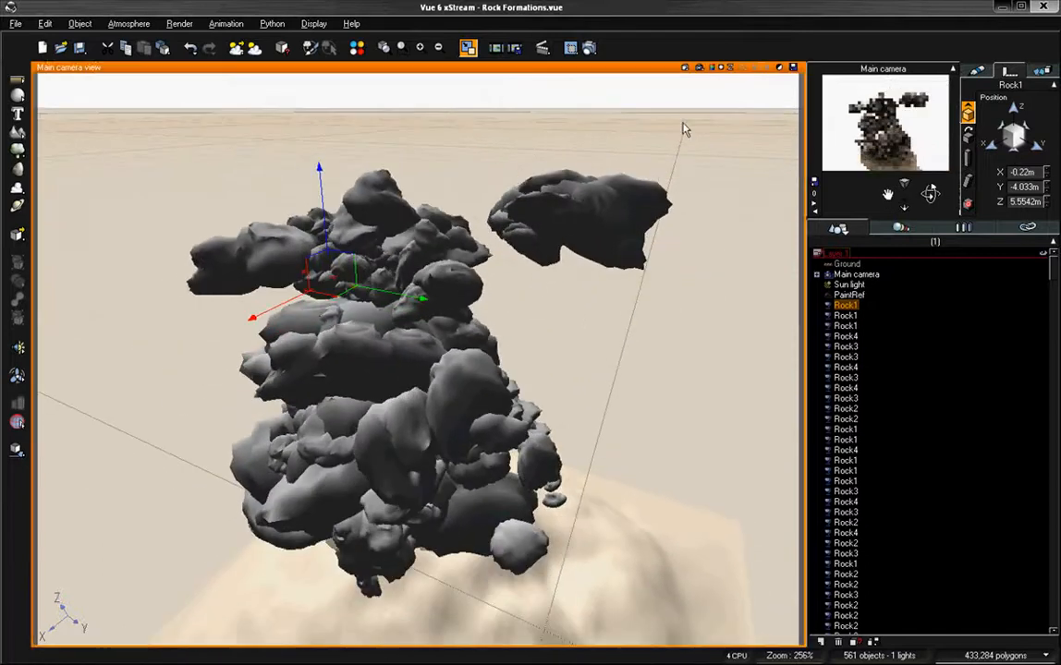
{"action": "left_click_drag", "start_coordinate": [724, 160], "coordinate": [507, 295]}
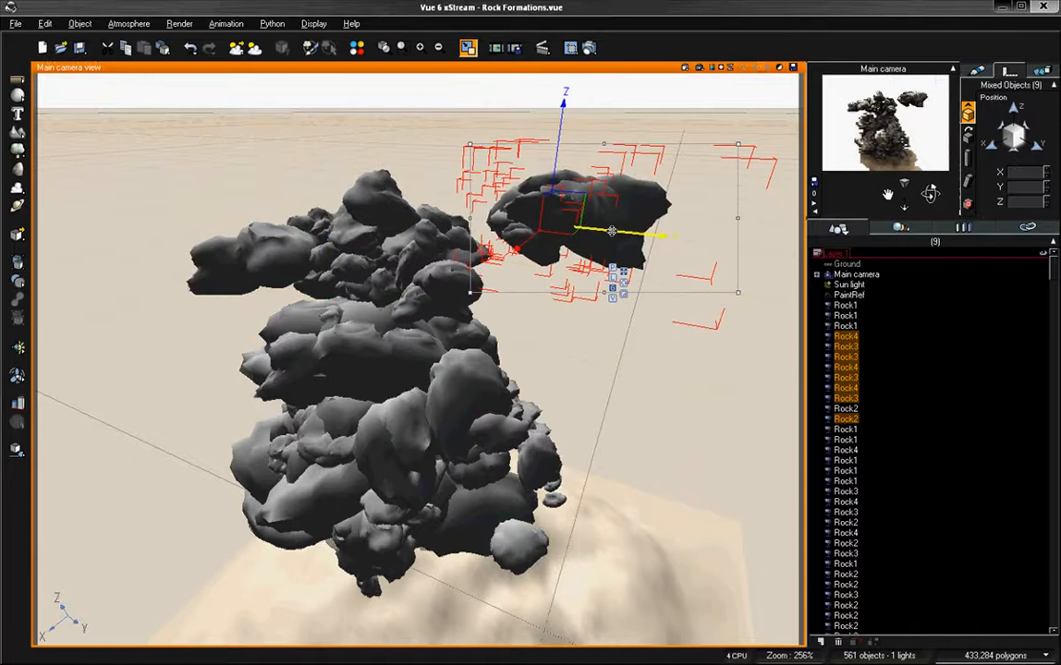
{"action": "left_click_drag", "start_coordinate": [573, 192], "coordinate": [466, 183]}
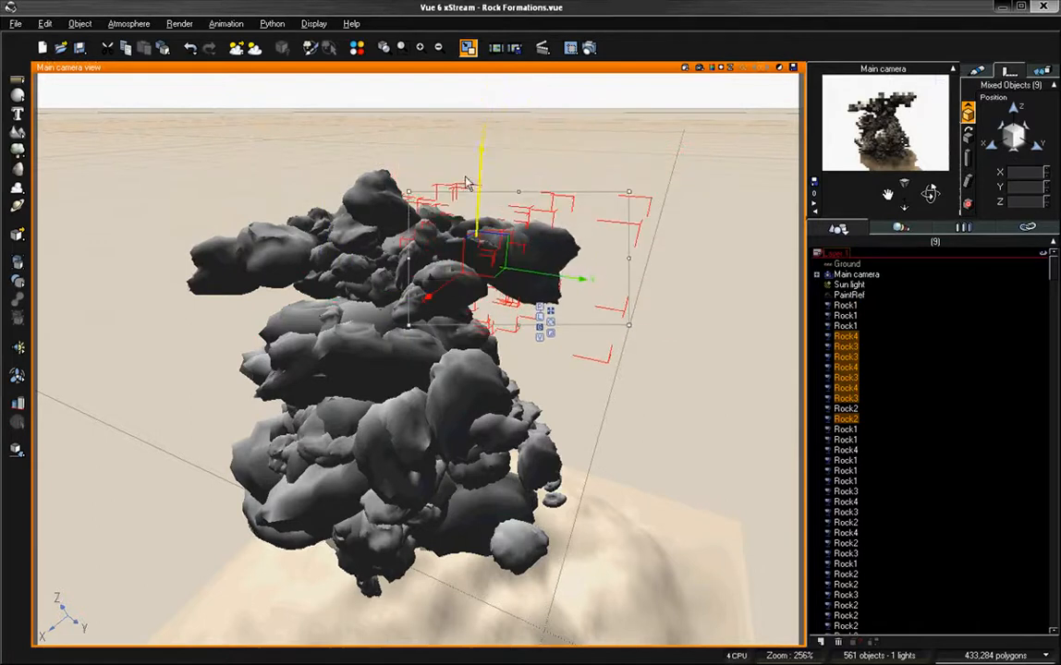
{"action": "left_click_drag", "start_coordinate": [550, 271], "coordinate": [495, 261]}
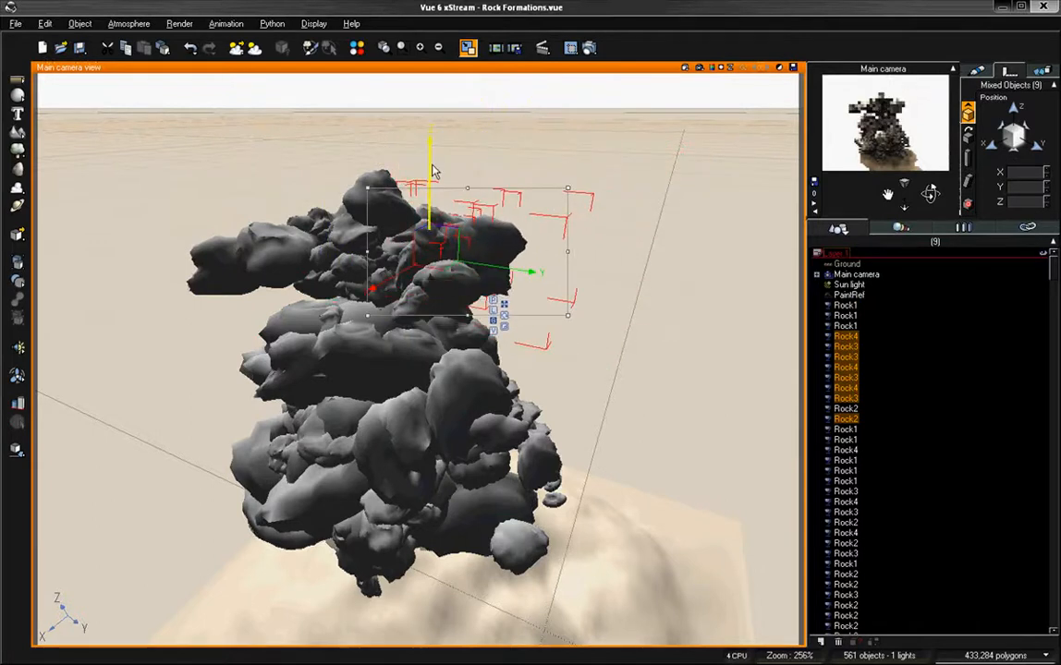
{"action": "left_click_drag", "start_coordinate": [434, 171], "coordinate": [433, 109]}
{"action": "left_click", "coordinate": [762, 187]}
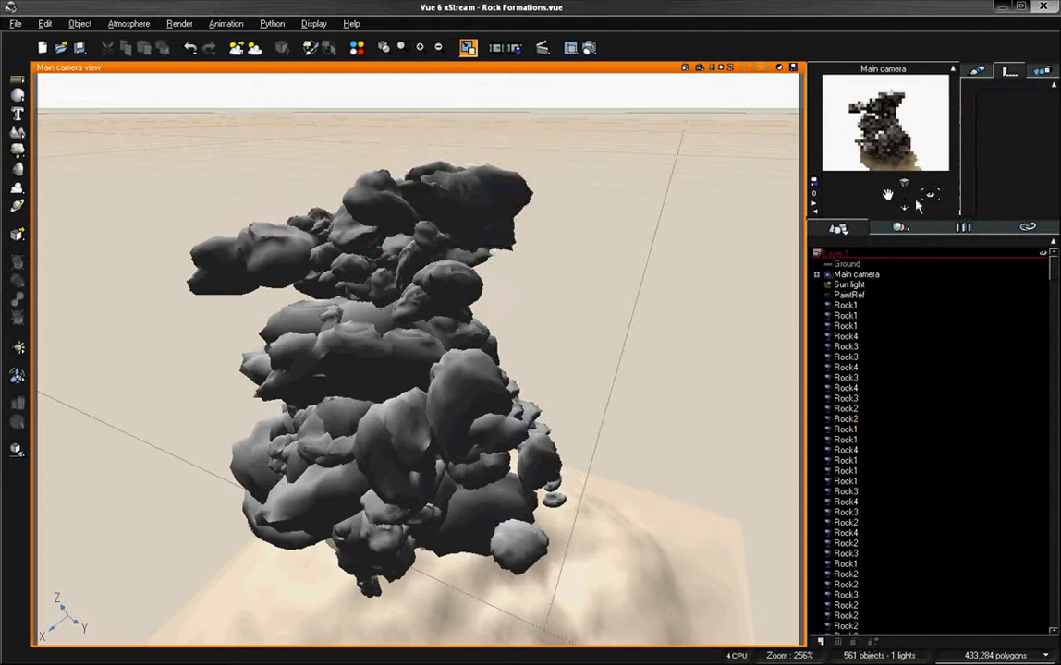
Select the four-rock cluster protruding from the upper formation and move it along Y in toward the main rock mass
{"action": "left_click_drag", "start_coordinate": [885, 194], "coordinate": [942, 206]}
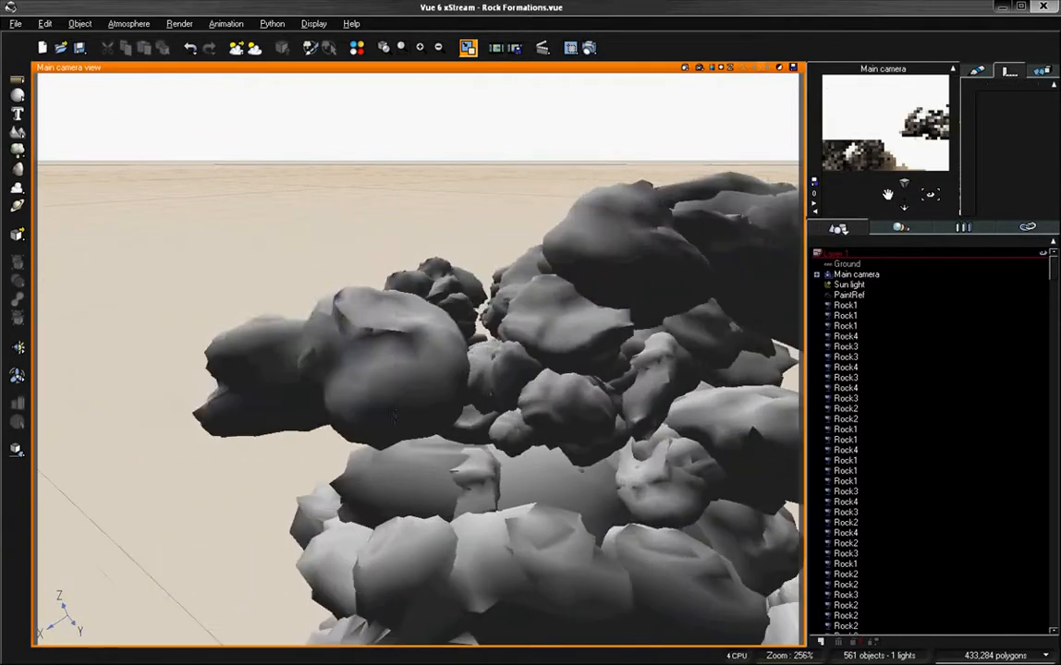
{"action": "left_click_drag", "start_coordinate": [138, 261], "coordinate": [411, 421]}
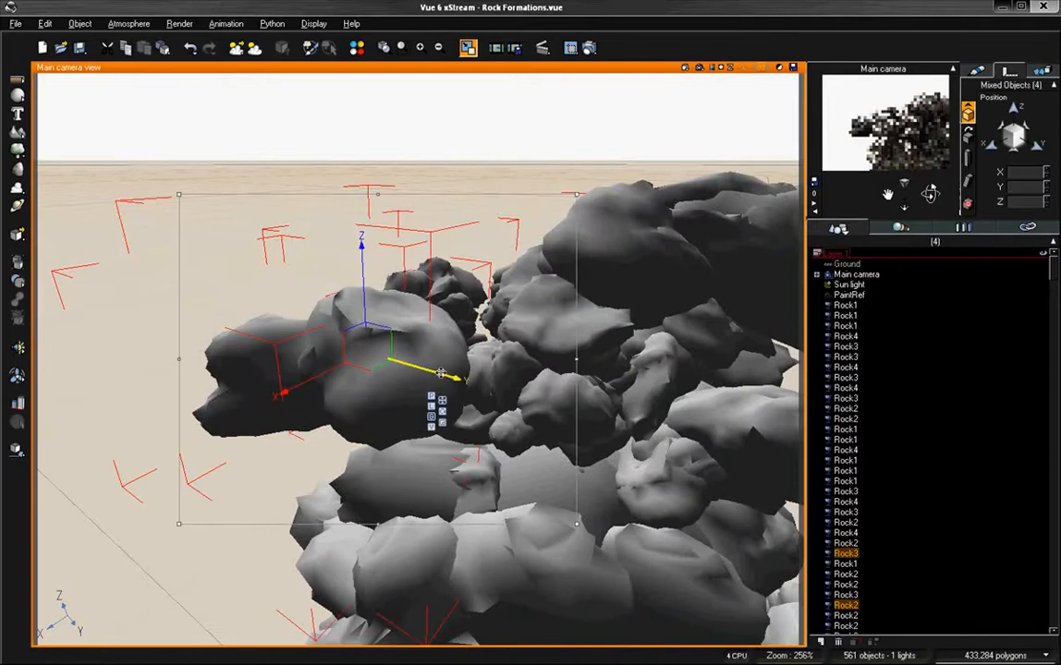
{"action": "left_click_drag", "start_coordinate": [462, 374], "coordinate": [467, 426]}
Select the single Rock2 beside the small outer rocks and enlarge it uniformly
{"action": "left_click_drag", "start_coordinate": [934, 202], "coordinate": [441, 213]}
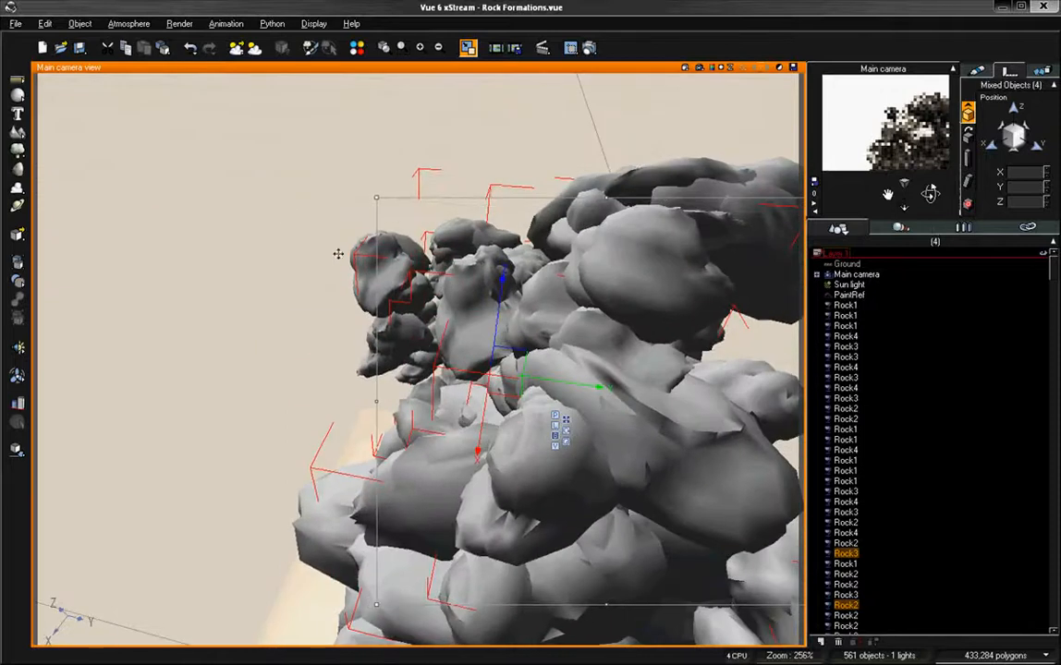
{"action": "left_click_drag", "start_coordinate": [288, 213], "coordinate": [425, 386]}
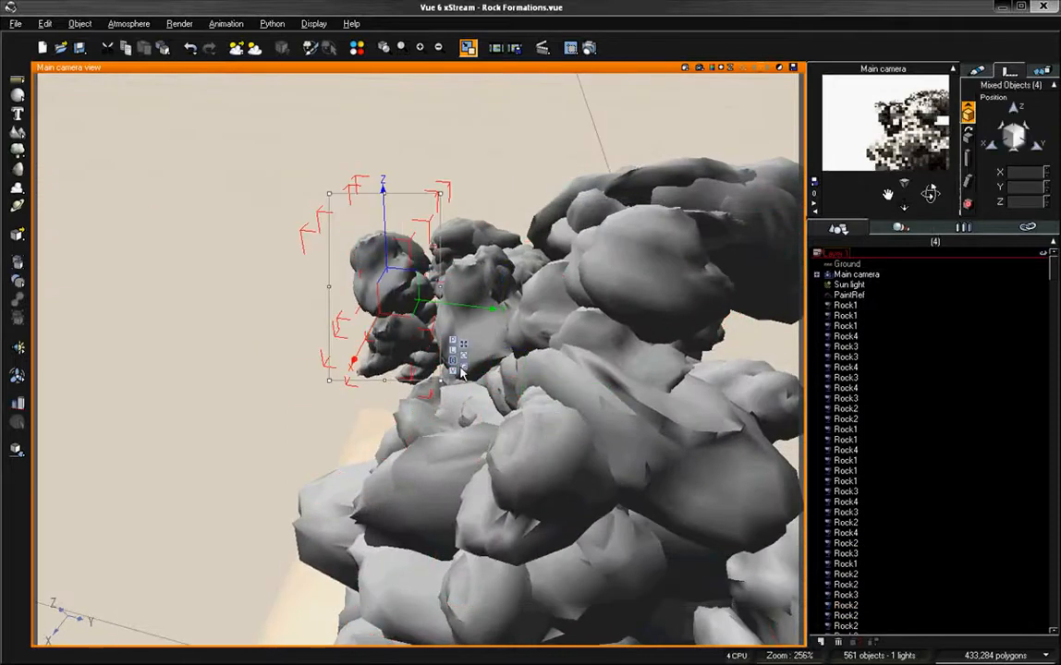
{"action": "left_click", "coordinate": [417, 332]}
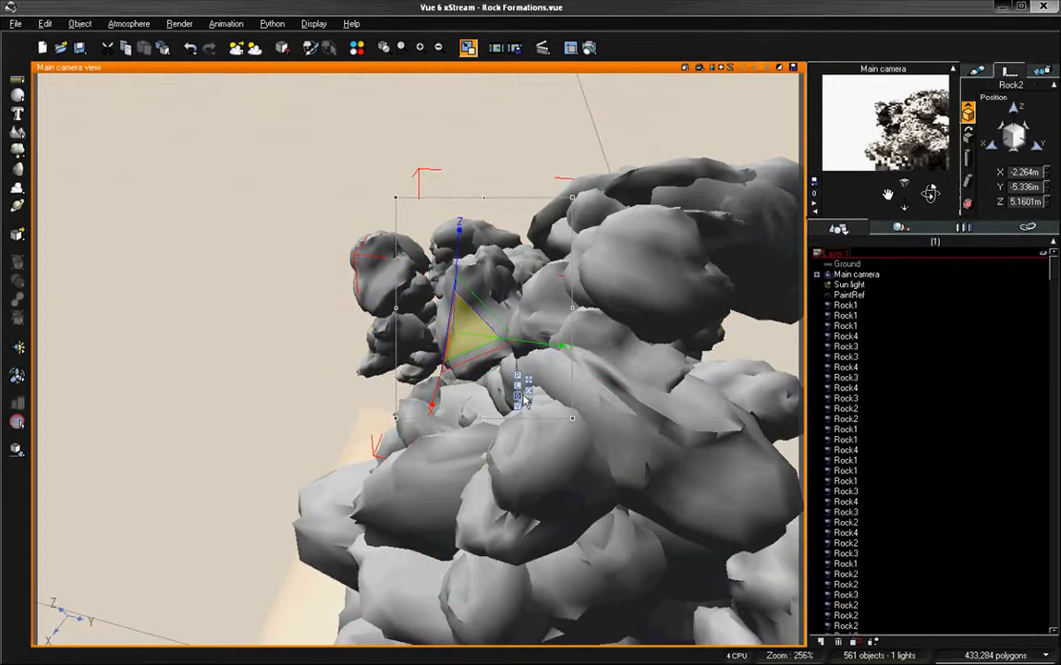
{"action": "left_click_drag", "start_coordinate": [494, 314], "coordinate": [498, 230]}
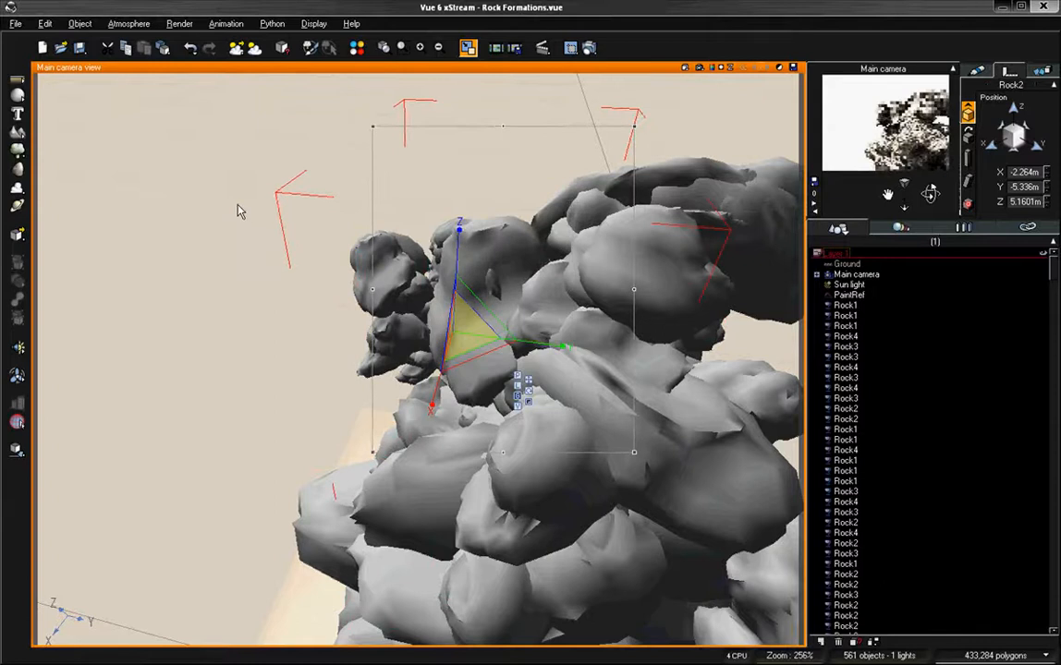
Enlarge the group of six small outer rocks uniformly and move it along Y closer to the formation
{"action": "left_click_drag", "start_coordinate": [277, 170], "coordinate": [434, 365]}
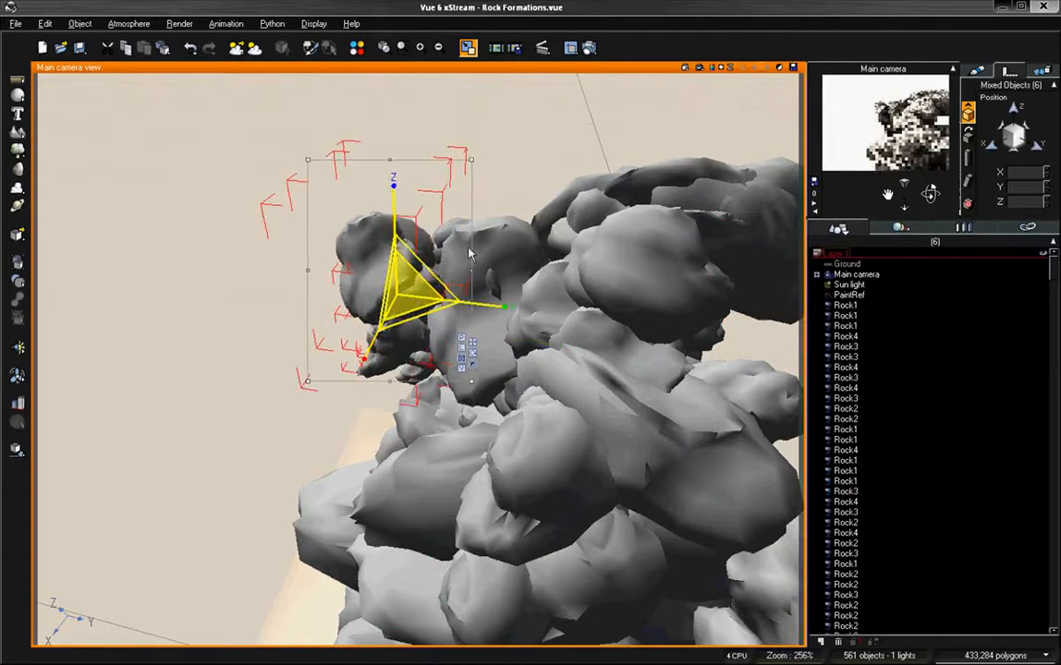
{"action": "left_click_drag", "start_coordinate": [480, 303], "coordinate": [614, 324]}
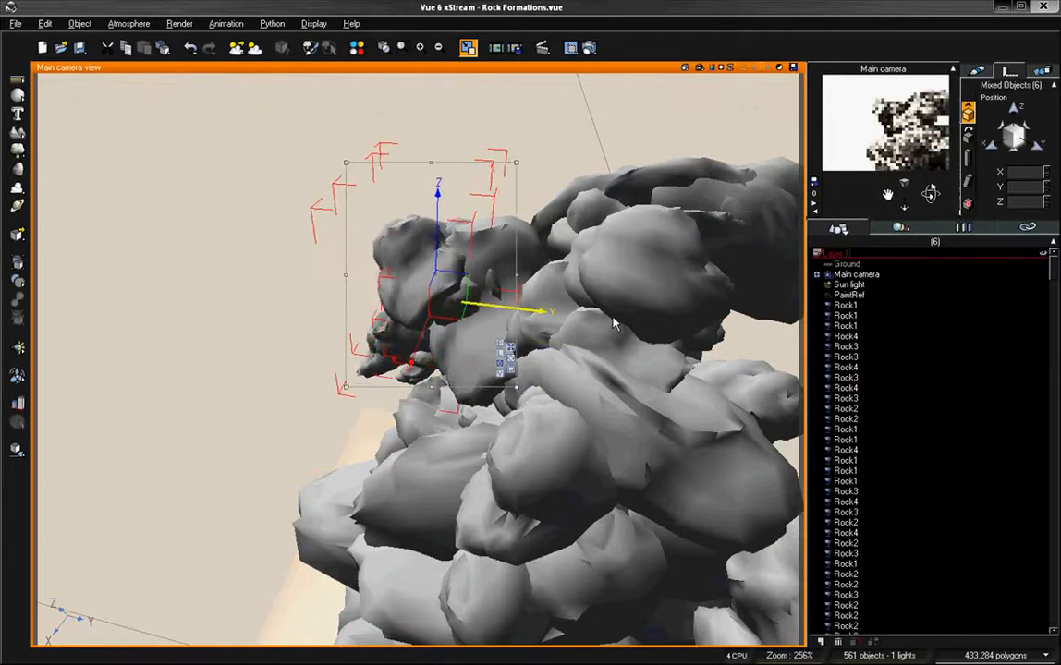
Select the protruding Rock2 on the upper formation, rotate it more upright, and move it to X -0.011 m and Z 4.6233 m
{"action": "left_click_drag", "start_coordinate": [930, 193], "coordinate": [904, 232]}
{"action": "left_click", "coordinate": [712, 284]}
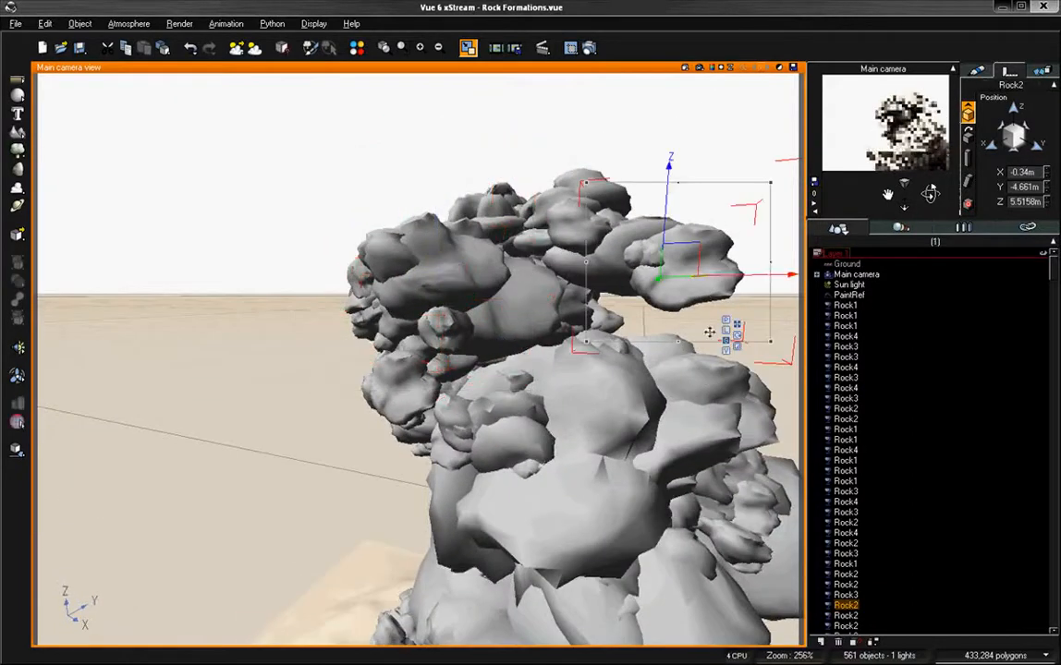
{"action": "left_click_drag", "start_coordinate": [739, 351], "coordinate": [658, 445]}
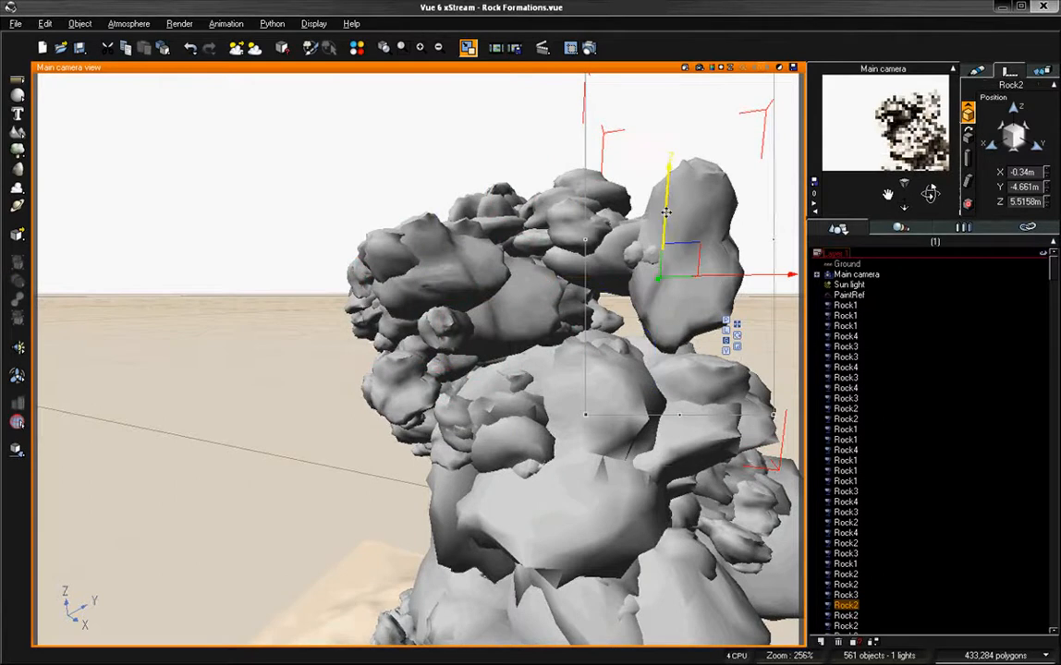
{"action": "left_click_drag", "start_coordinate": [665, 212], "coordinate": [663, 286]}
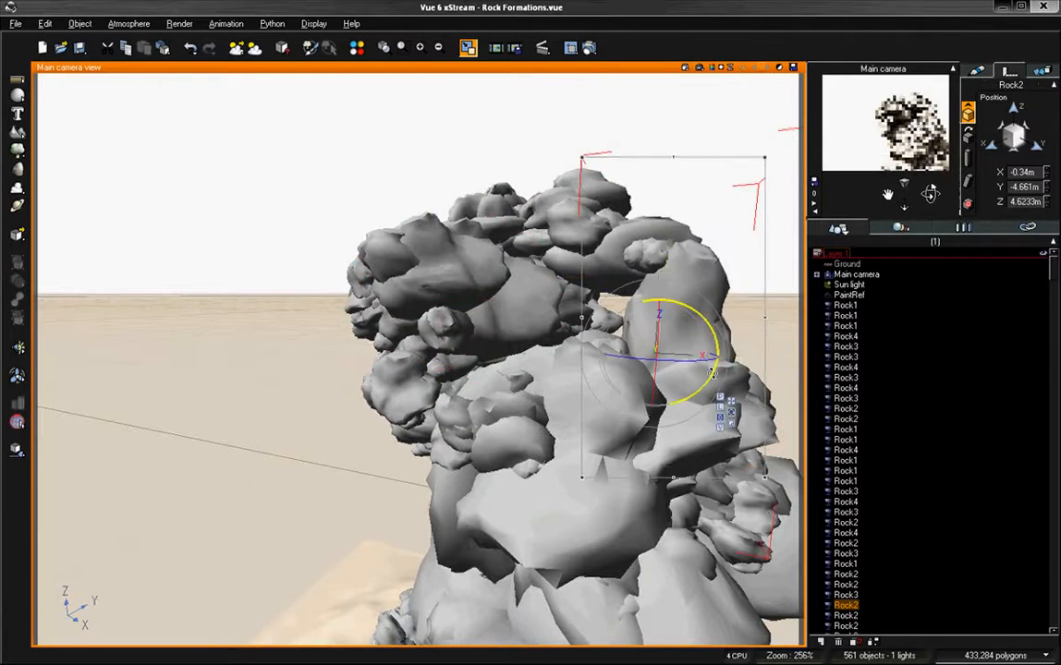
{"action": "mouse_move", "coordinate": [713, 372]}
{"action": "left_mouse_down"}
{"action": "mouse_move", "coordinate": [722, 343]}
{"action": "mouse_move", "coordinate": [708, 356]}
{"action": "mouse_move", "coordinate": [662, 352]}
{"action": "mouse_move", "coordinate": [674, 369]}
{"action": "mouse_move", "coordinate": [741, 355]}
{"action": "left_mouse_up"}
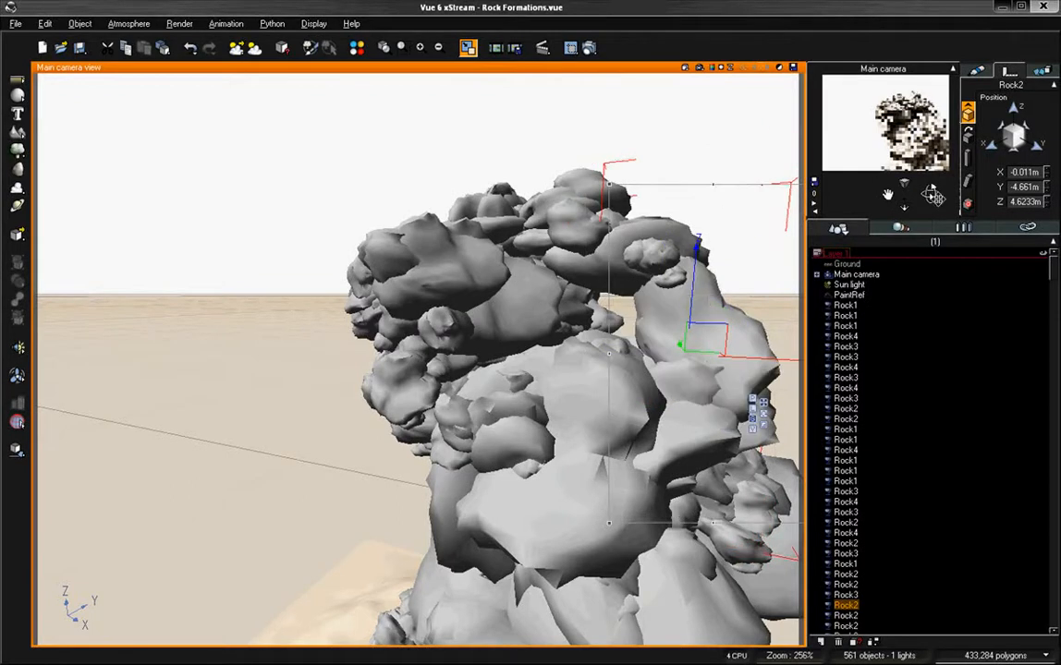
Select the cluster of nineteen small rocks on the upper outer edge, enlarge it slightly and uniformly, and deselect it
{"action": "left_click_drag", "start_coordinate": [934, 197], "coordinate": [928, 192]}
{"action": "left_click_drag", "start_coordinate": [464, 287], "coordinate": [511, 393]}
{"action": "left_click_drag", "start_coordinate": [578, 399], "coordinate": [590, 378]}
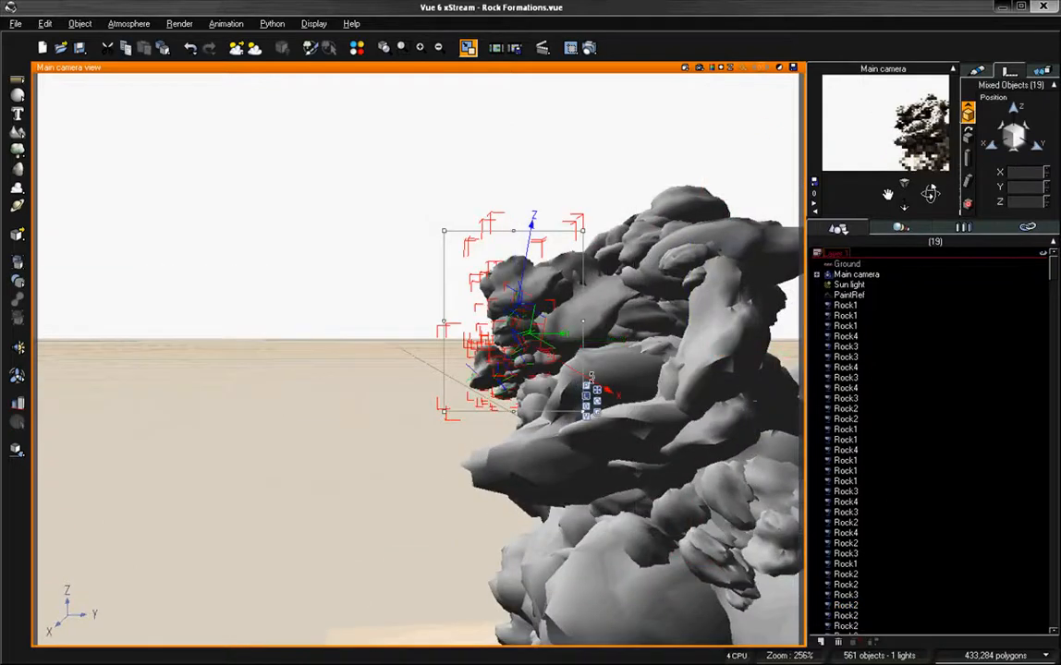
{"action": "left_click", "coordinate": [597, 414]}
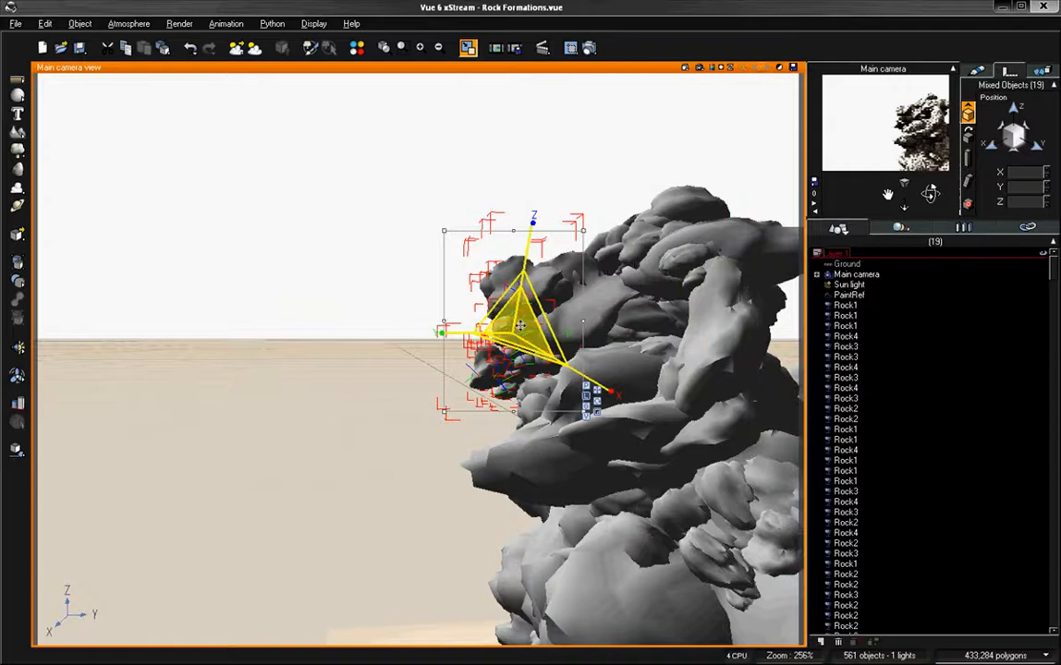
{"action": "left_click_drag", "start_coordinate": [521, 325], "coordinate": [720, 195]}
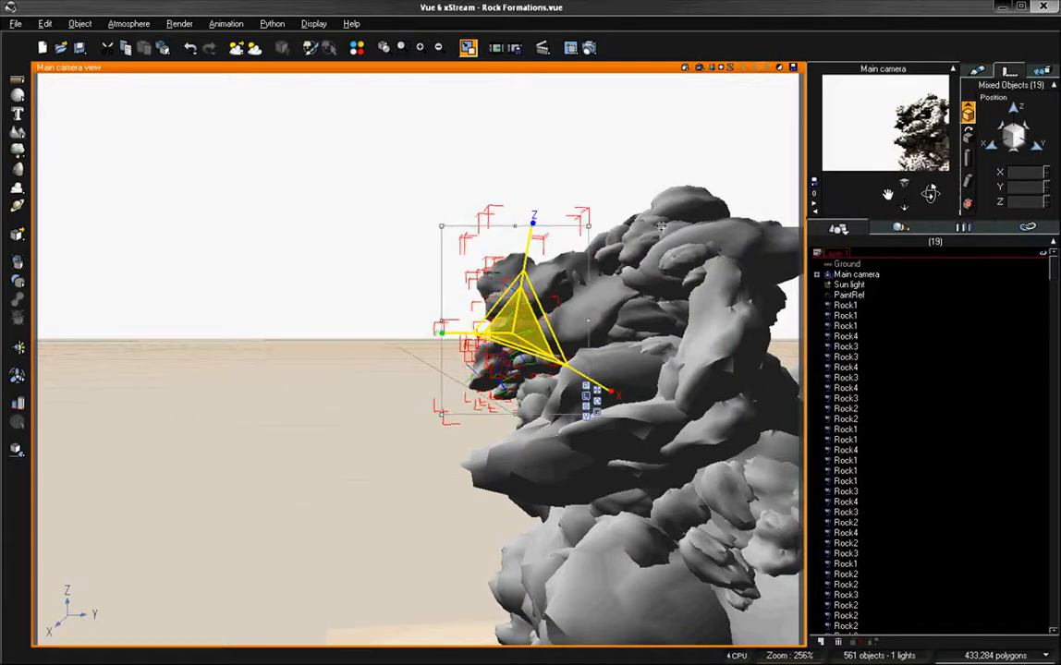
{"action": "left_click", "coordinate": [371, 438]}
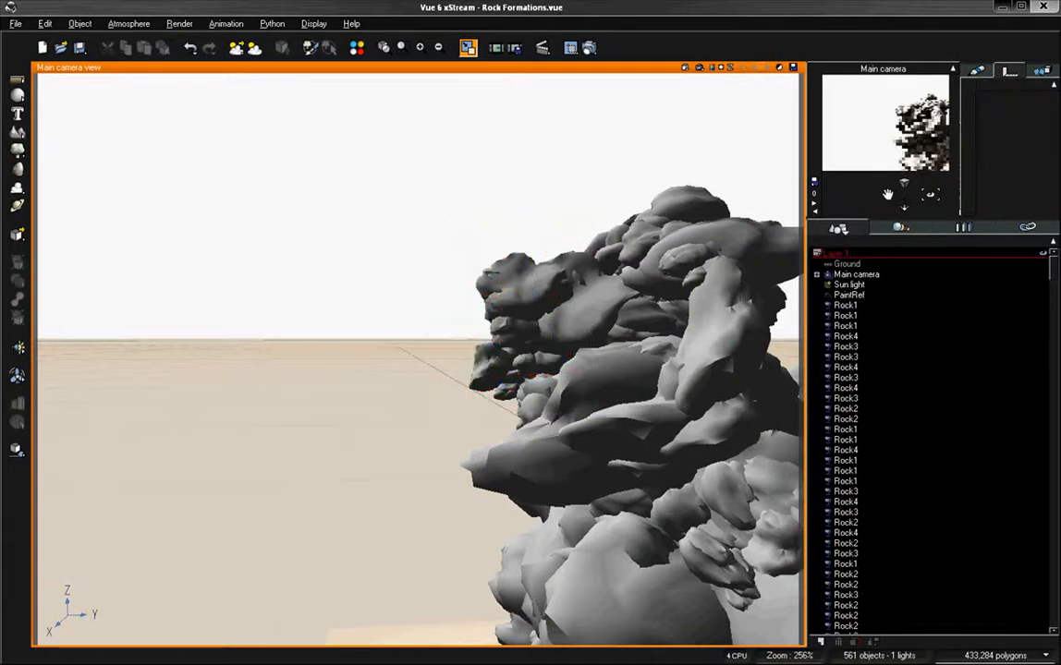
Select the floating Rock1 beside the lower formation, stretch it vertically, and move it inward along Y to -1.699 m
{"action": "left_click_drag", "start_coordinate": [887, 194], "coordinate": [825, 272]}
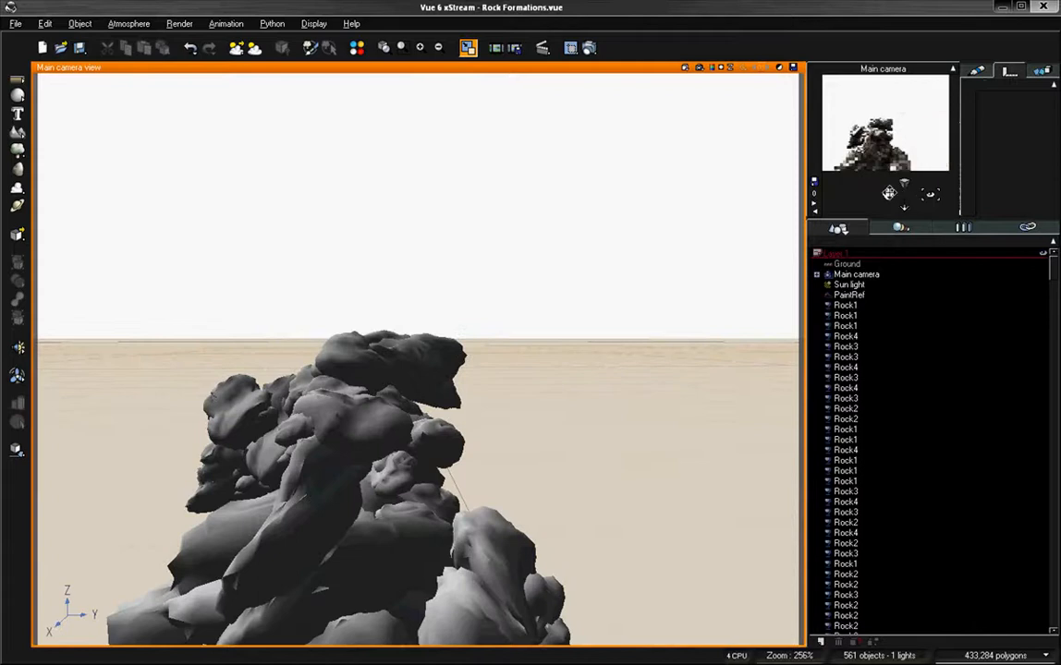
{"action": "mouse_move", "coordinate": [889, 193]}
{"action": "left_mouse_down"}
{"action": "mouse_move", "coordinate": [888, 176]}
{"action": "mouse_move", "coordinate": [887, 195]}
{"action": "left_mouse_up"}
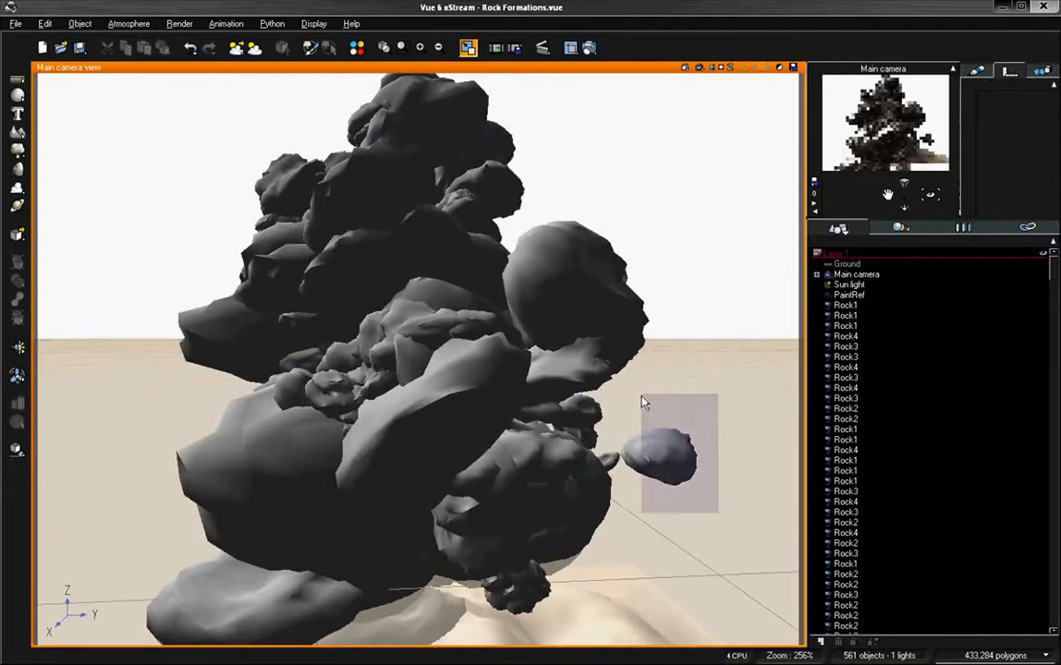
{"action": "left_click", "coordinate": [651, 453]}
{"action": "left_click_drag", "start_coordinate": [742, 545], "coordinate": [670, 407]}
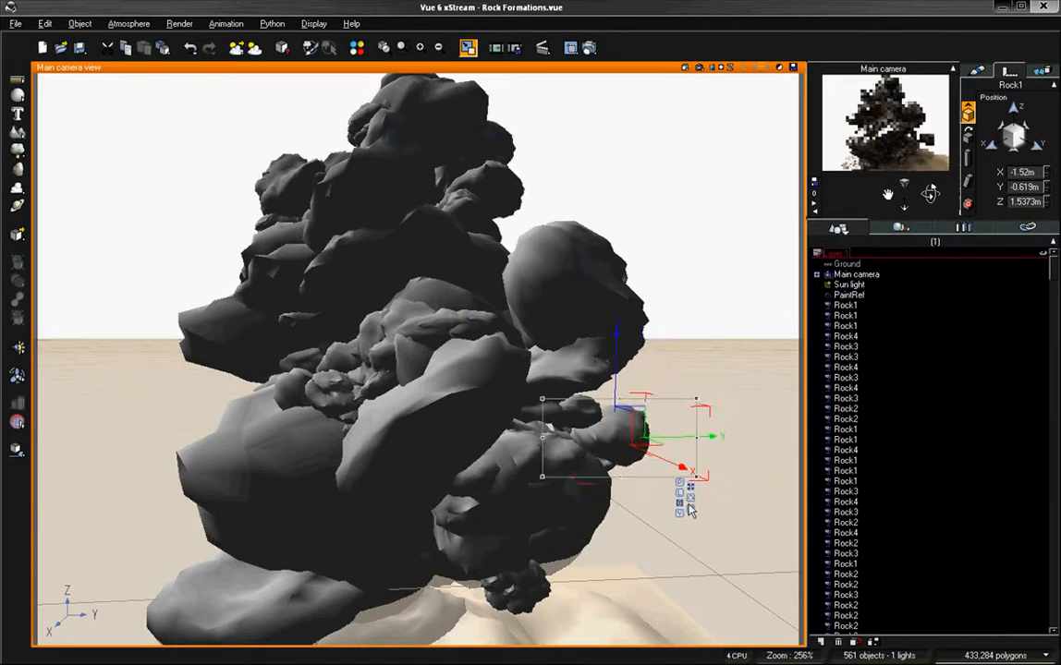
{"action": "left_click_drag", "start_coordinate": [689, 511], "coordinate": [624, 275]}
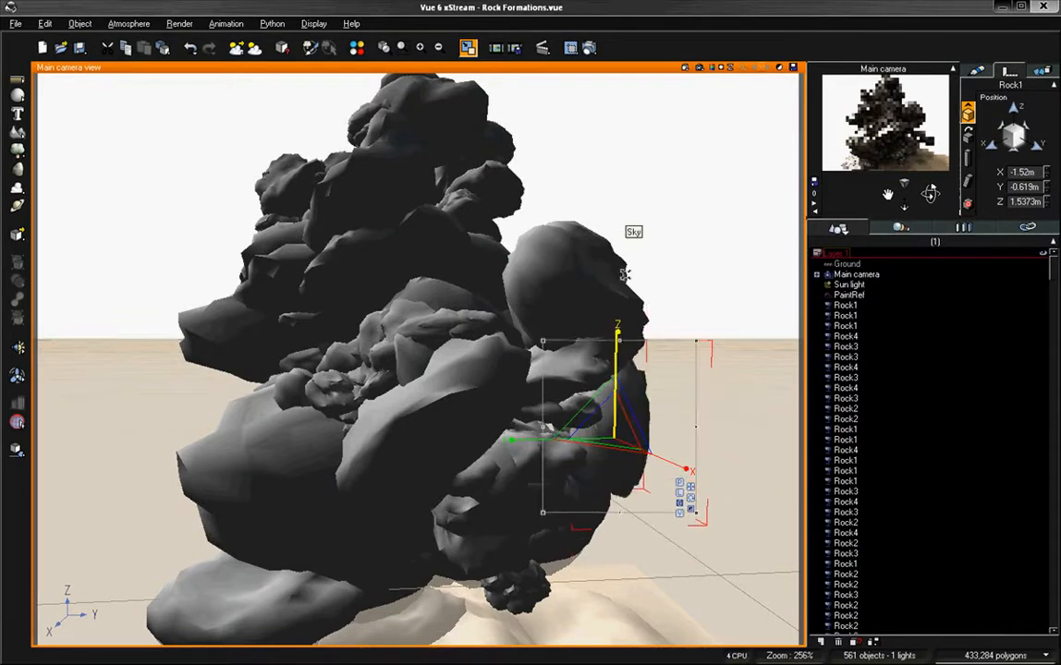
{"action": "left_click_drag", "start_coordinate": [670, 435], "coordinate": [605, 446]}
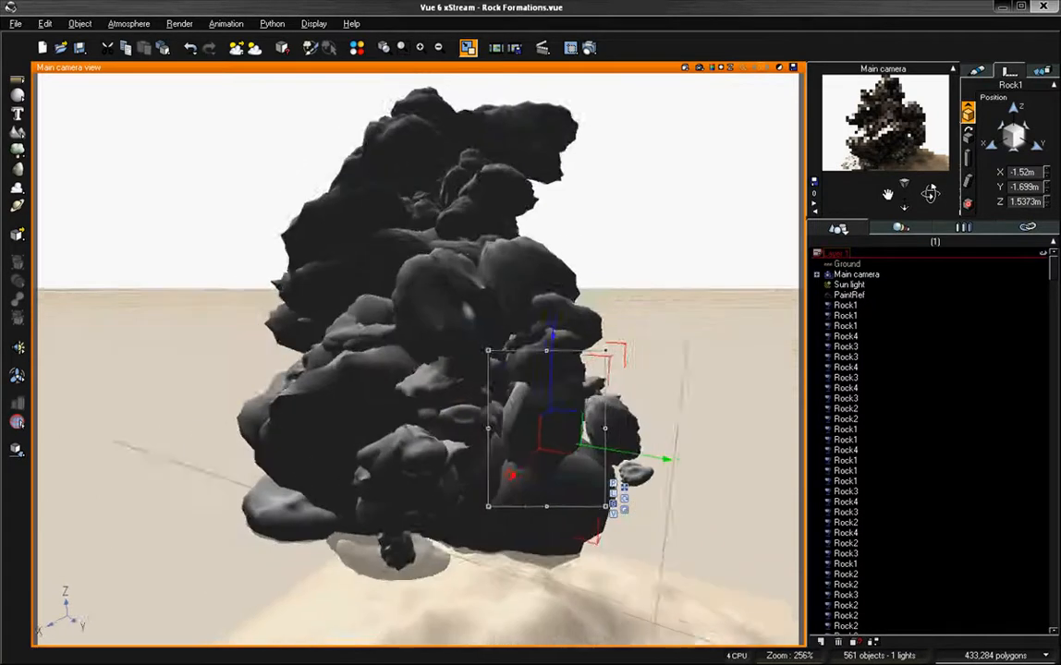
Add the neighbouring small rocks to the stretched Rock1 selection, lower all three to the base, move them inward along Y, and deselect them
{"action": "left_click_drag", "start_coordinate": [887, 196], "coordinate": [883, 222]}
{"action": "left_click_drag", "start_coordinate": [621, 452], "coordinate": [686, 462]}
{"action": "left_click", "coordinate": [653, 462], "text": "shift"}
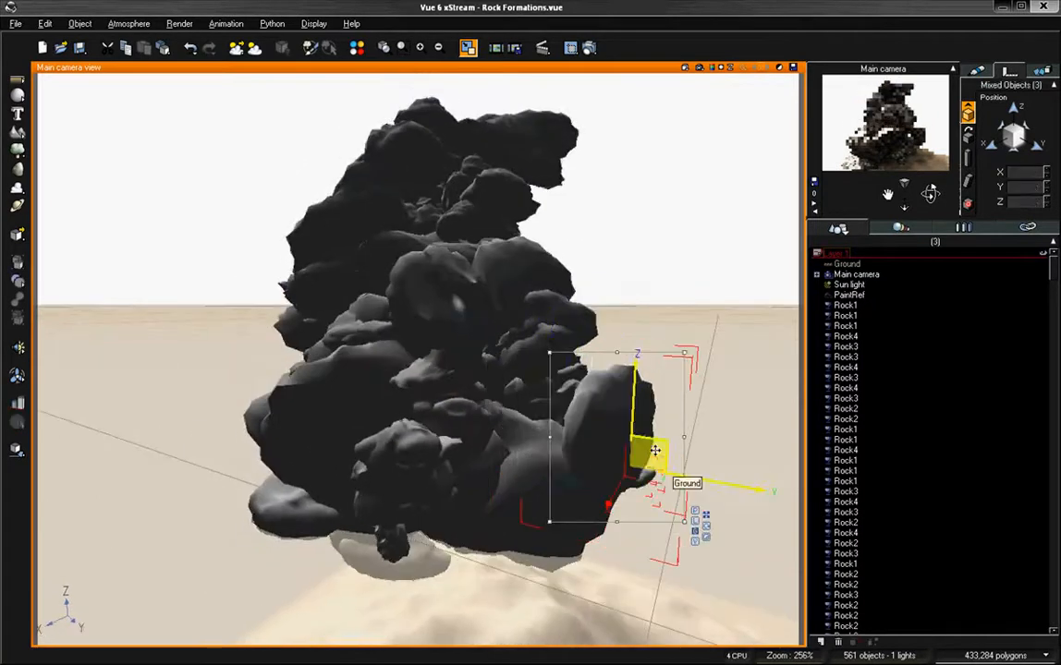
{"action": "left_click_drag", "start_coordinate": [637, 390], "coordinate": [639, 492]}
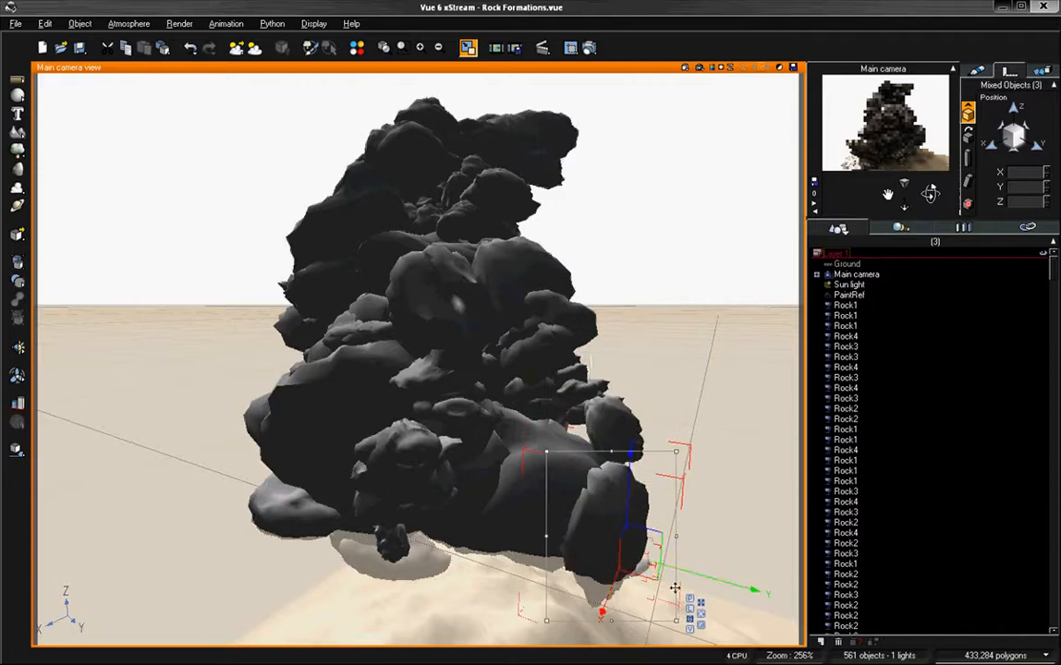
{"action": "left_click_drag", "start_coordinate": [687, 574], "coordinate": [603, 540]}
{"action": "left_click", "coordinate": [695, 282]}
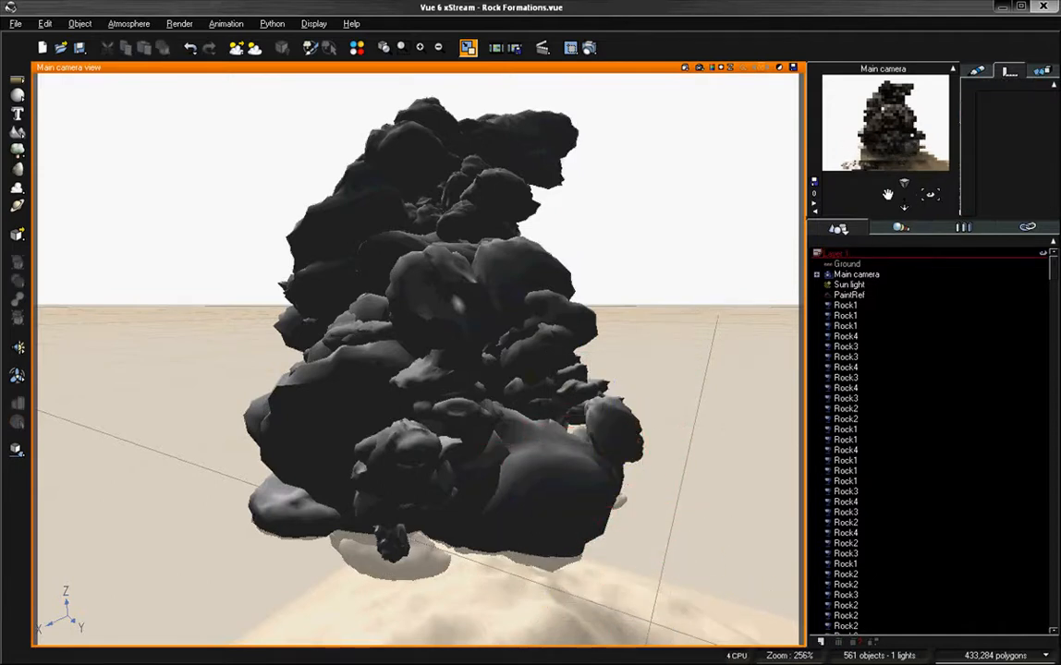
Select the isolated Rock1 boulder near the base and move it against the formation at X -0.015 m, Y -3.148 m
{"action": "right_click_drag", "start_coordinate": [416, 360], "coordinate": [351, 416]}
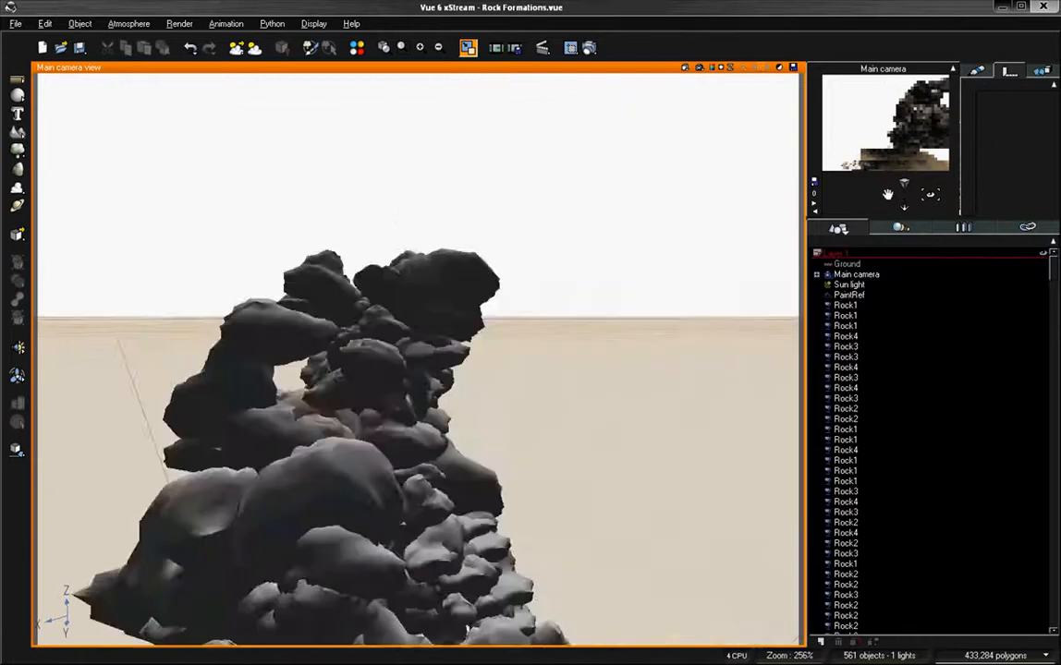
{"action": "mouse_move", "coordinate": [899, 194]}
{"action": "left_mouse_down"}
{"action": "mouse_move", "coordinate": [939, 148]}
{"action": "mouse_move", "coordinate": [899, 194]}
{"action": "mouse_move", "coordinate": [952, 181]}
{"action": "mouse_move", "coordinate": [850, 231]}
{"action": "mouse_move", "coordinate": [887, 195]}
{"action": "left_mouse_up"}
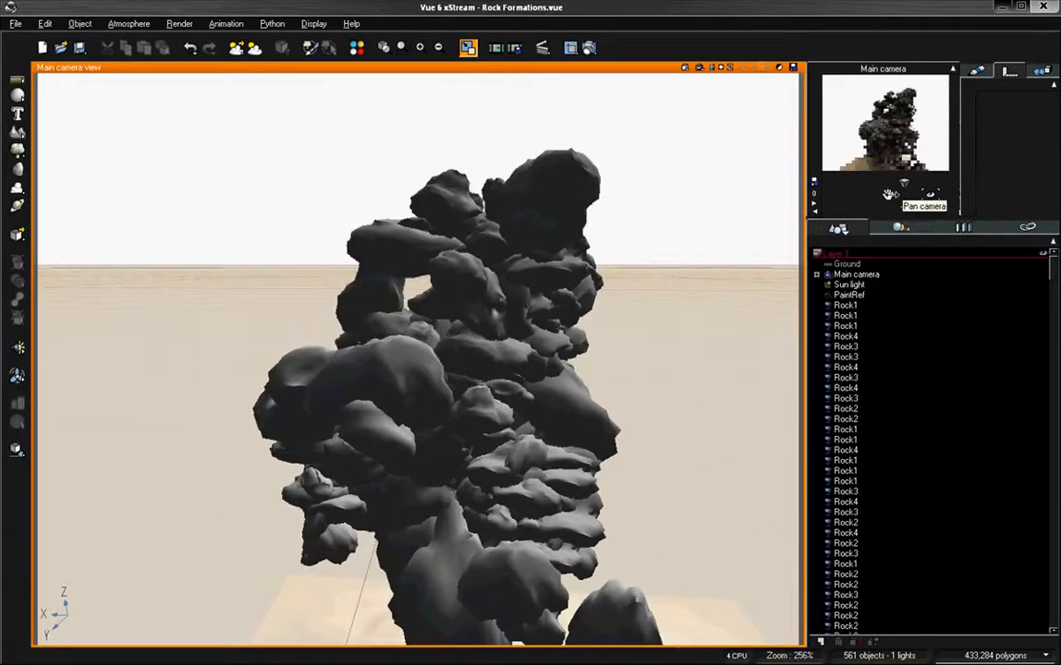
{"action": "left_click_drag", "start_coordinate": [887, 195], "coordinate": [887, 195]}
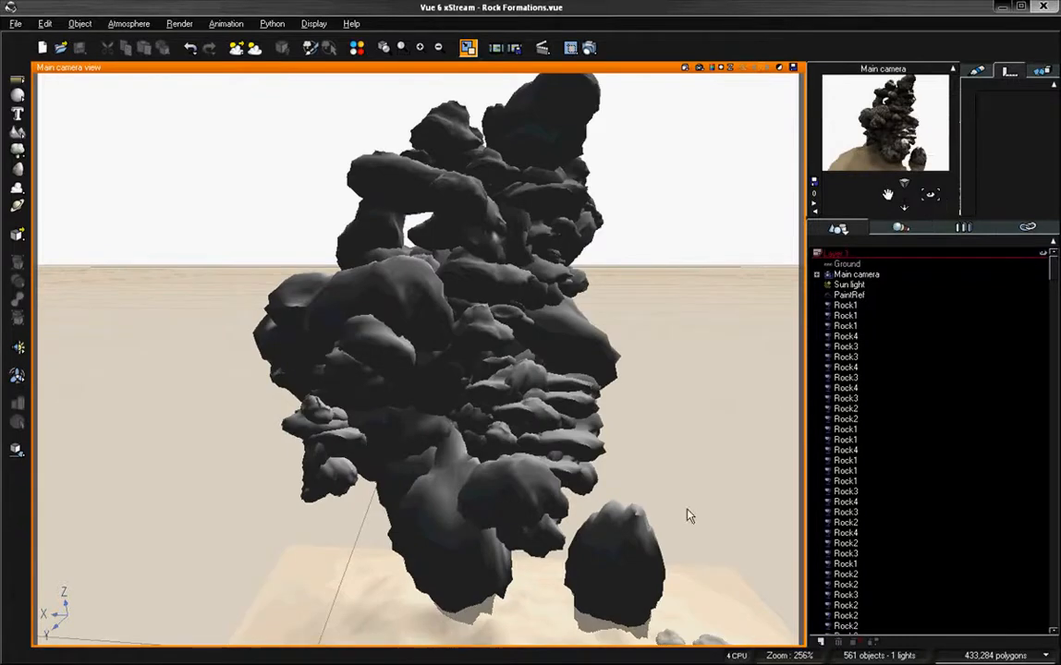
{"action": "left_click", "coordinate": [595, 574]}
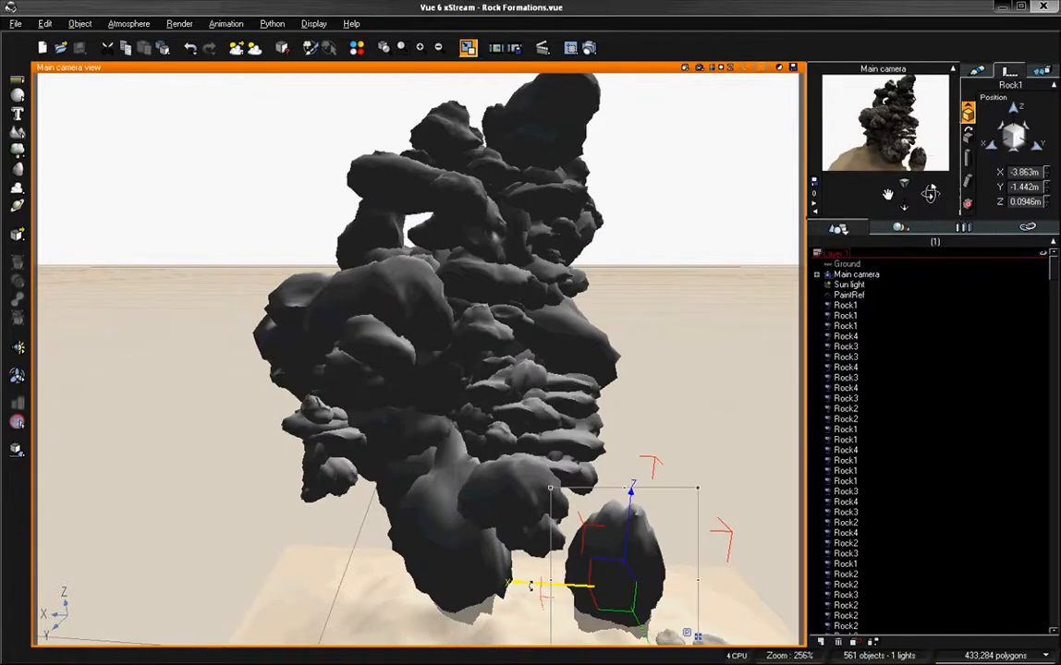
{"action": "left_click_drag", "start_coordinate": [531, 585], "coordinate": [365, 554]}
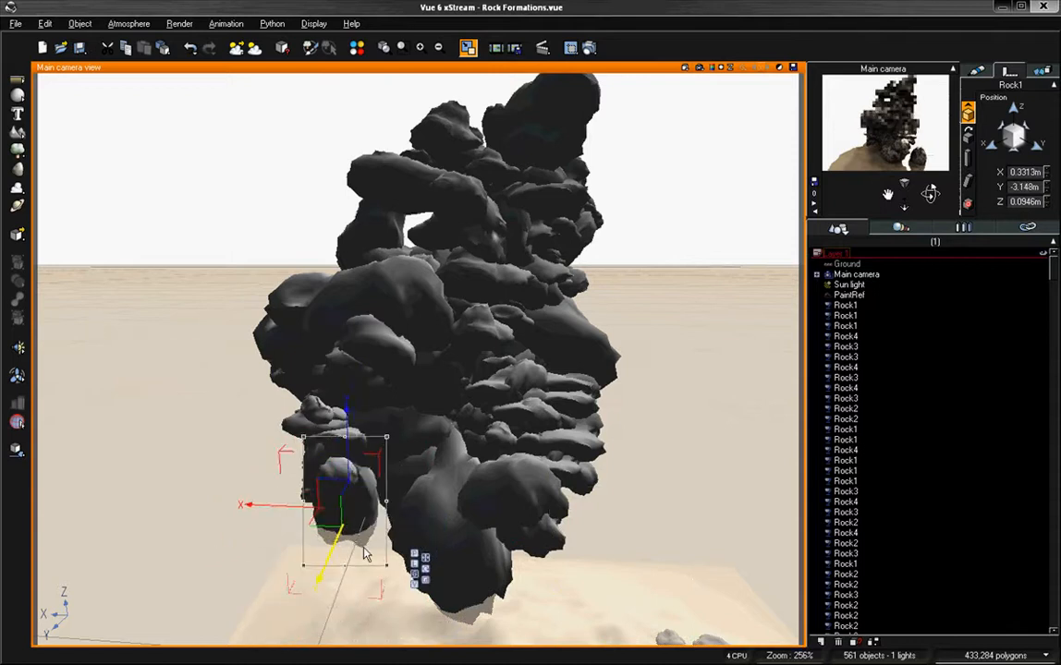
{"action": "left_click_drag", "start_coordinate": [292, 506], "coordinate": [312, 506]}
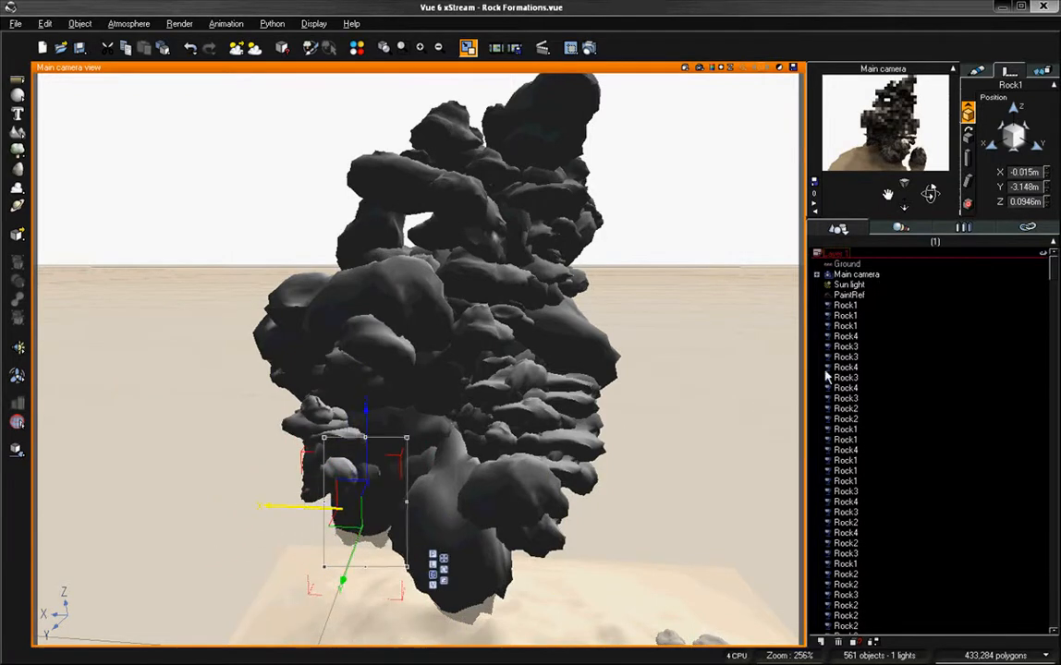
Enlarge the Rock1 boulder uniformly at the formation's base and nudge it closer to the main rock mass
{"action": "left_click_drag", "start_coordinate": [931, 193], "coordinate": [930, 194]}
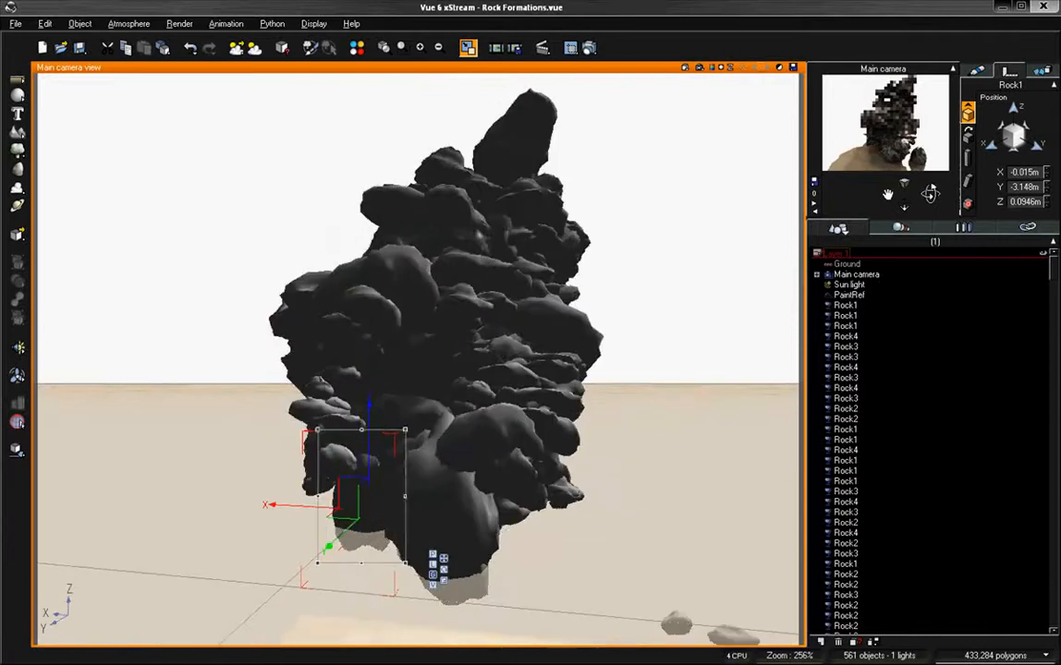
{"action": "left_click", "coordinate": [445, 583]}
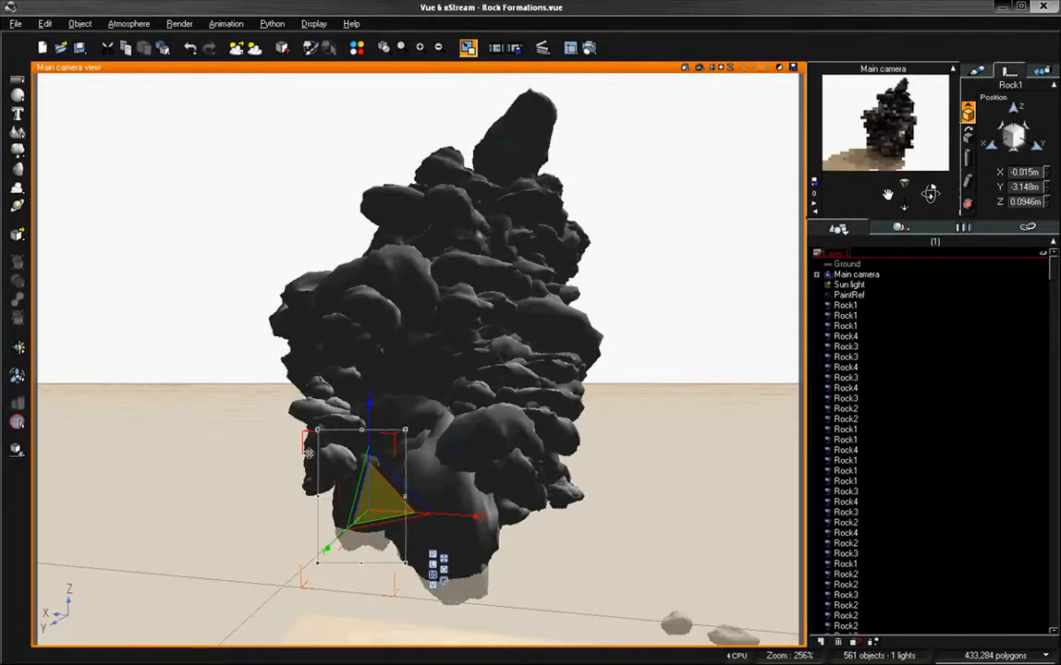
{"action": "left_click_drag", "start_coordinate": [308, 451], "coordinate": [266, 390]}
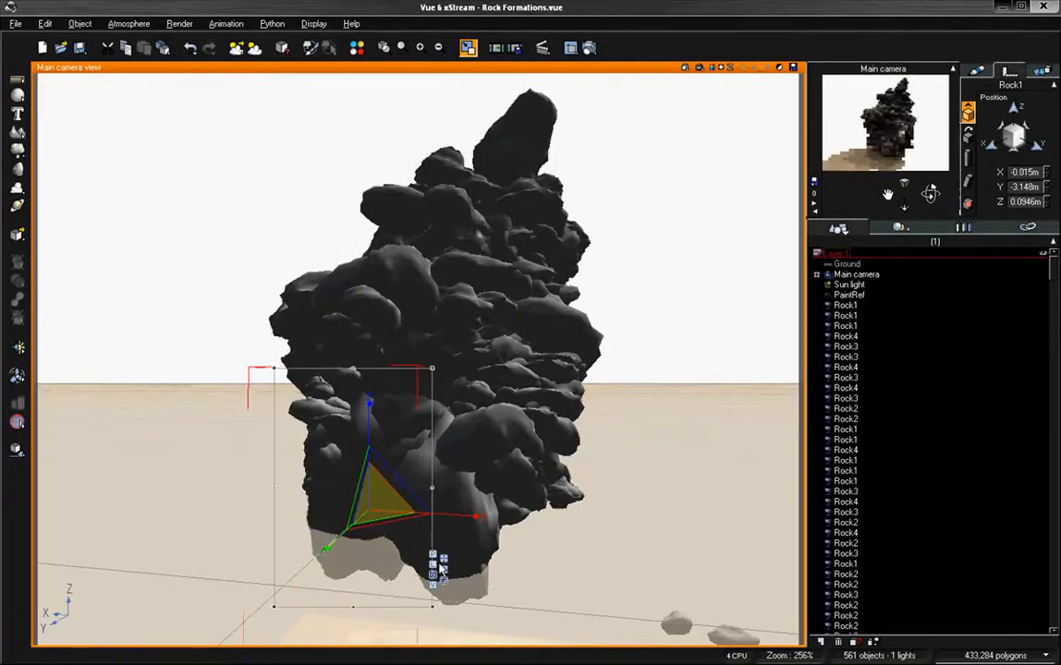
{"action": "left_click", "coordinate": [442, 567]}
{"action": "left_click_drag", "start_coordinate": [355, 485], "coordinate": [371, 468]}
Select the large Rock4 at the base and move it horizontally into the formation to X -2.053 m, Y -4.191 m
{"action": "left_click", "coordinate": [481, 533]}
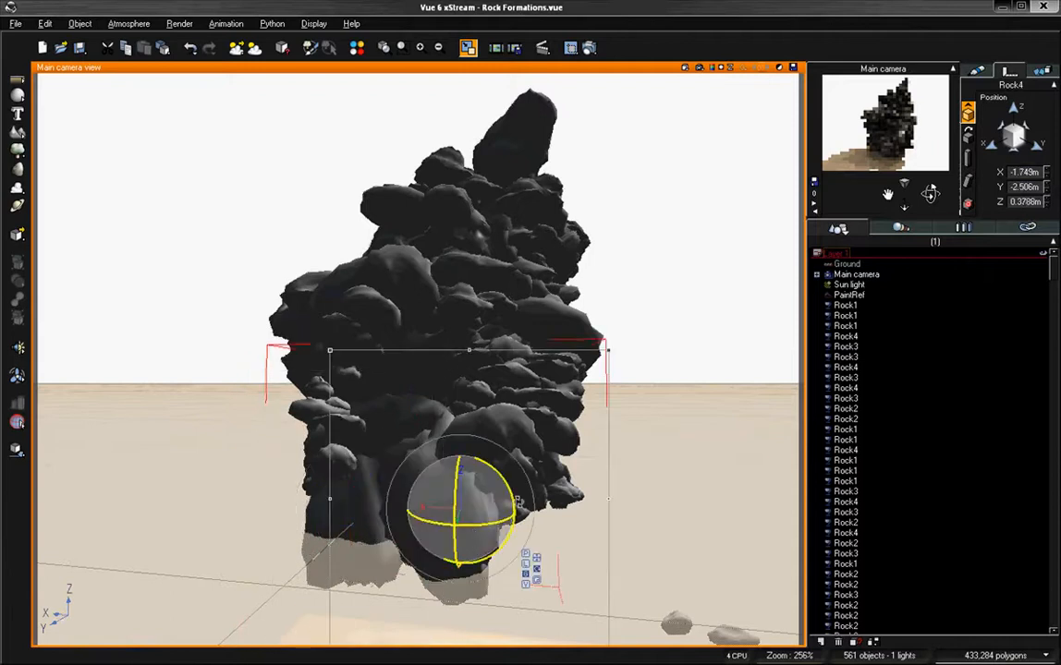
{"action": "left_click", "coordinate": [536, 566]}
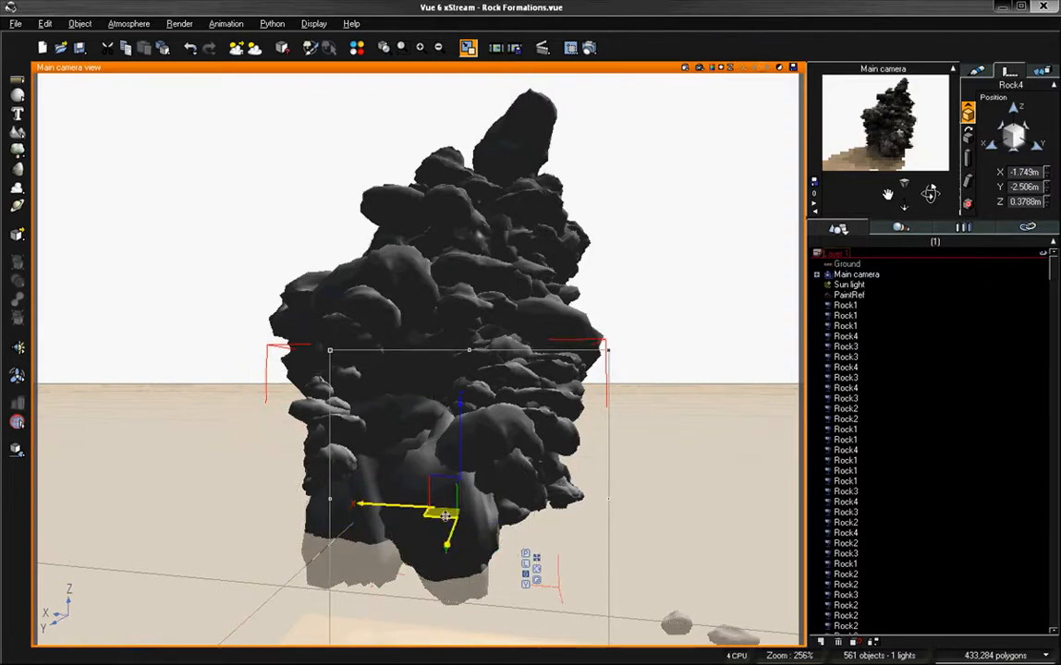
{"action": "mouse_move", "coordinate": [430, 511]}
{"action": "left_mouse_down"}
{"action": "mouse_move", "coordinate": [486, 509]}
{"action": "mouse_move", "coordinate": [450, 508]}
{"action": "left_mouse_up"}
{"action": "left_click_drag", "start_coordinate": [464, 554], "coordinate": [485, 517]}
{"action": "mouse_move", "coordinate": [489, 527]}
{"action": "left_mouse_down"}
{"action": "mouse_move", "coordinate": [488, 536]}
{"action": "mouse_move", "coordinate": [499, 518]}
{"action": "left_mouse_up"}
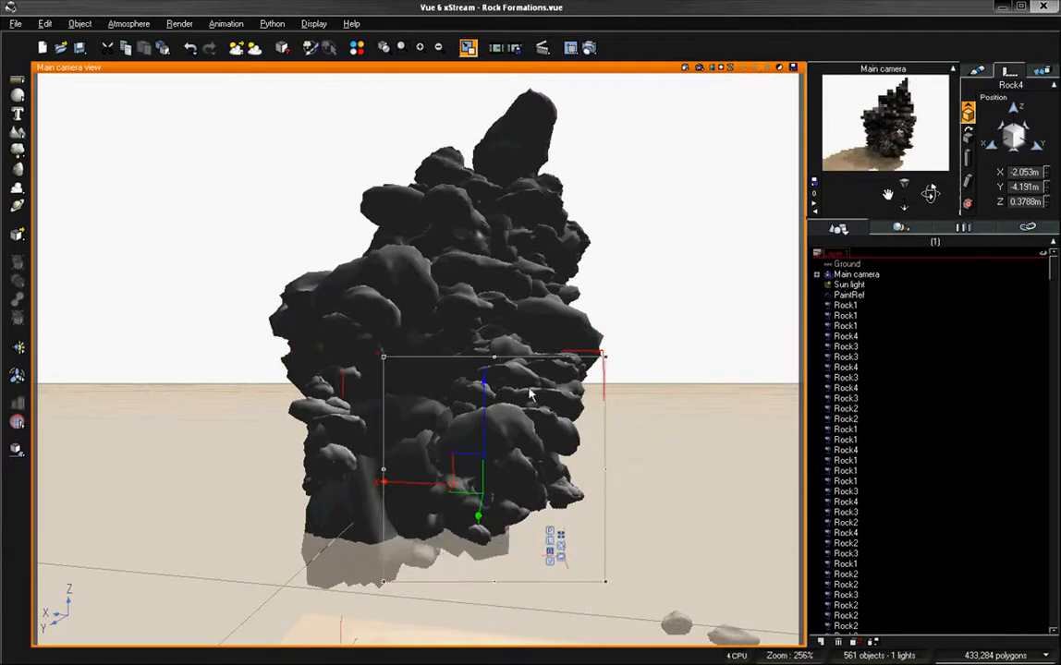
Examine the formation's base from other angles with another Rock4 selected, and review the Display Options before cancelling them
{"action": "left_click_drag", "start_coordinate": [931, 194], "coordinate": [812, 303]}
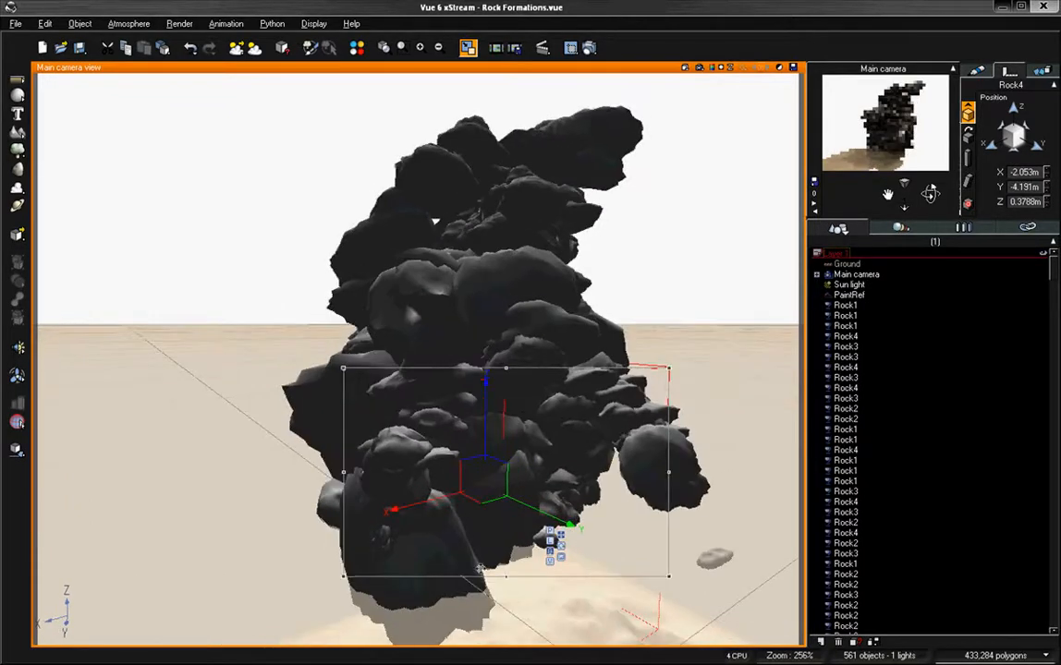
{"action": "left_click", "coordinate": [239, 520]}
{"action": "left_click", "coordinate": [517, 498]}
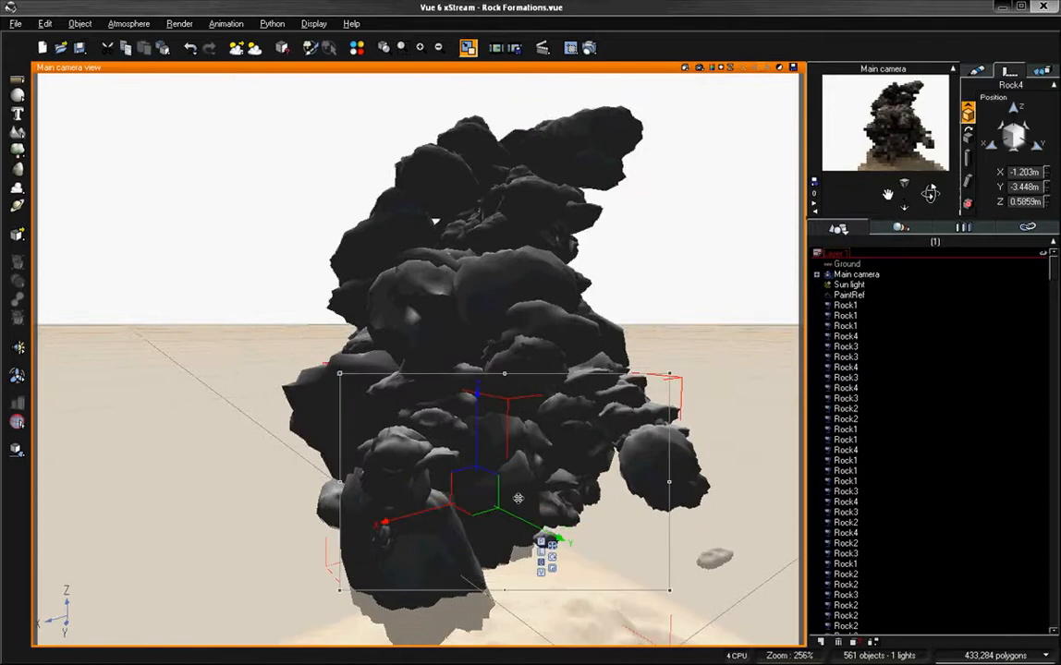
{"action": "left_click_drag", "start_coordinate": [929, 194], "coordinate": [927, 197]}
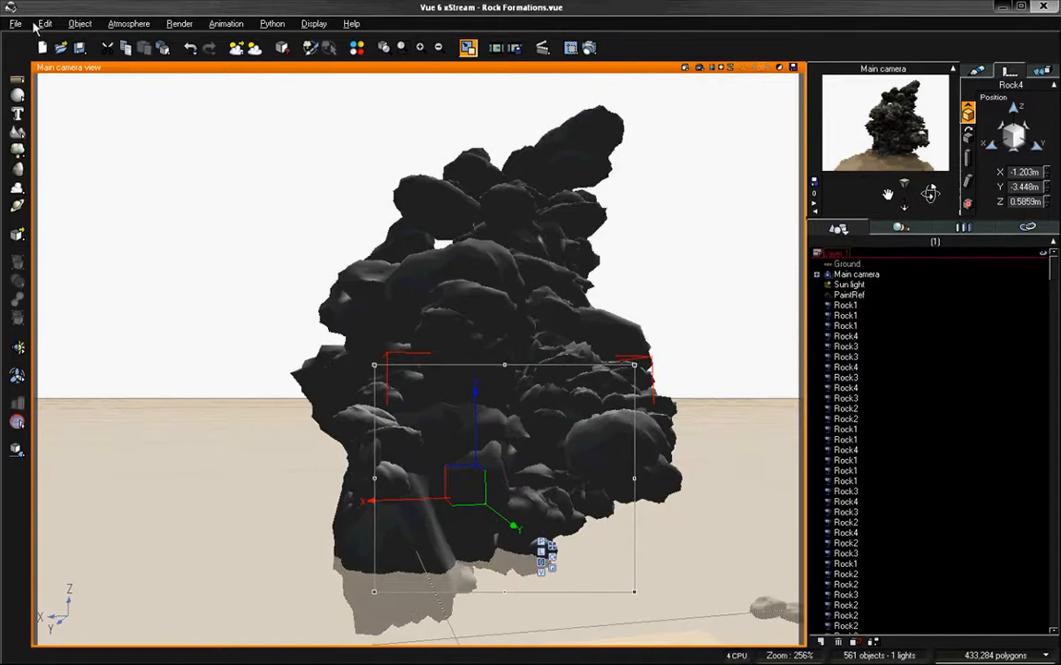
{"action": "left_click", "coordinate": [16, 23]}
{"action": "left_click", "coordinate": [46, 326]}
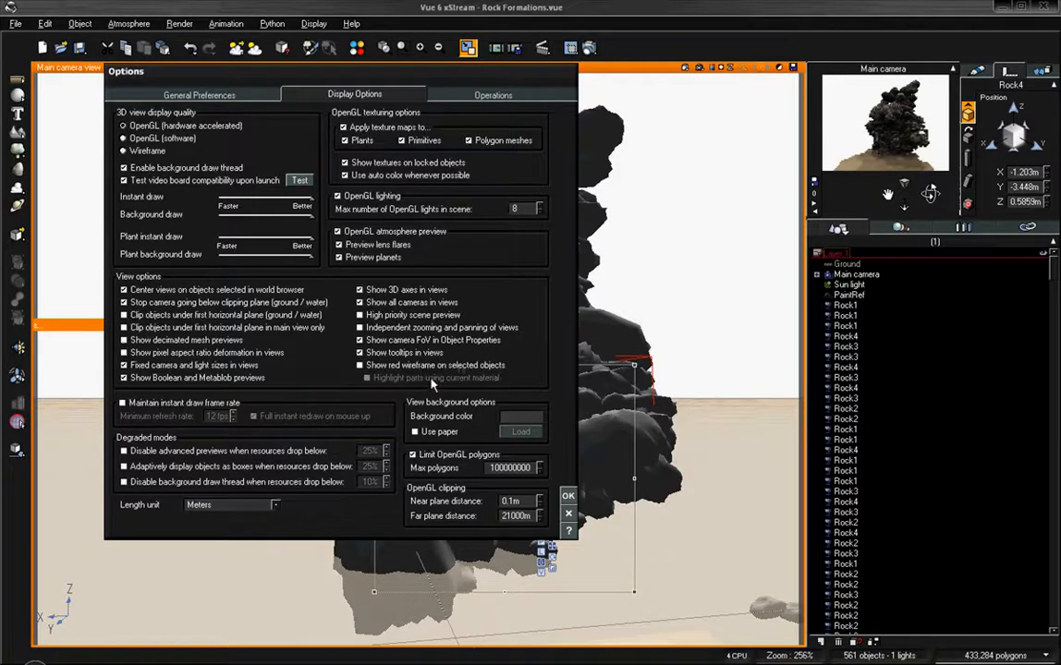
{"action": "left_click", "coordinate": [568, 515]}
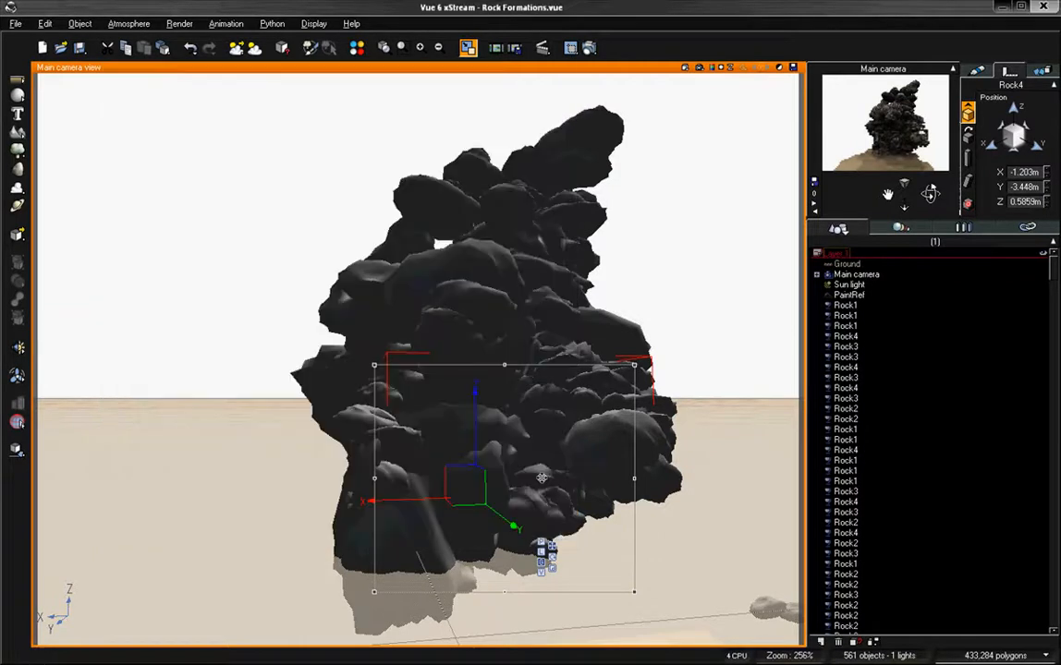
Select the small Rock4 on the other side of the formation's base and lower it vertically to Z 0.6211 m
{"action": "left_click_drag", "start_coordinate": [928, 192], "coordinate": [972, 194]}
{"action": "left_click_drag", "start_coordinate": [190, 333], "coordinate": [302, 451]}
{"action": "left_click_drag", "start_coordinate": [224, 463], "coordinate": [325, 463]}
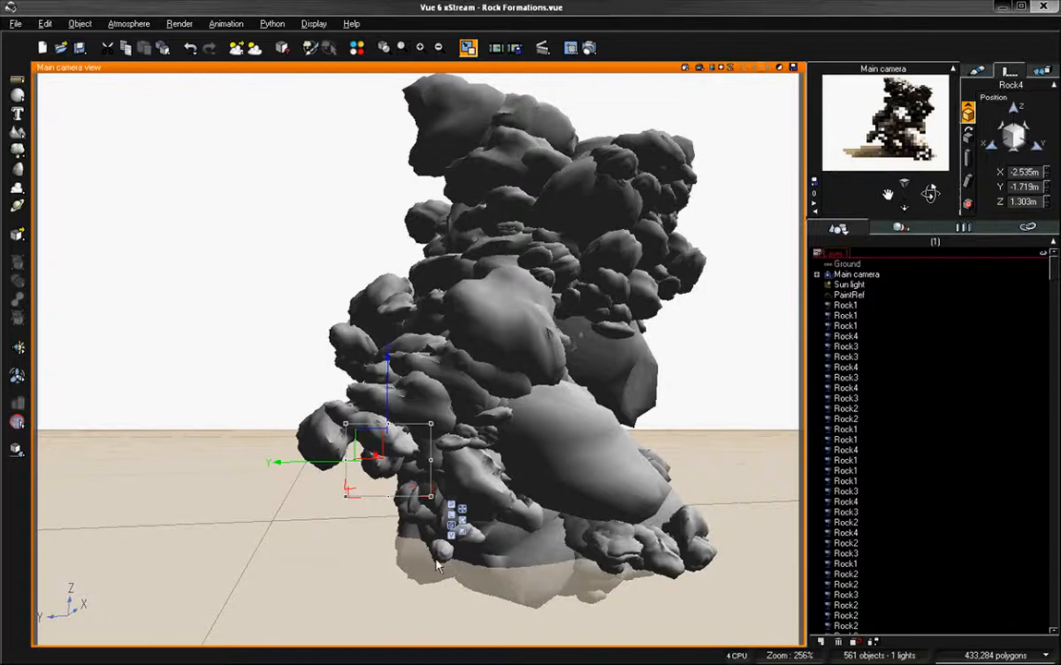
{"action": "left_click_drag", "start_coordinate": [382, 372], "coordinate": [351, 479]}
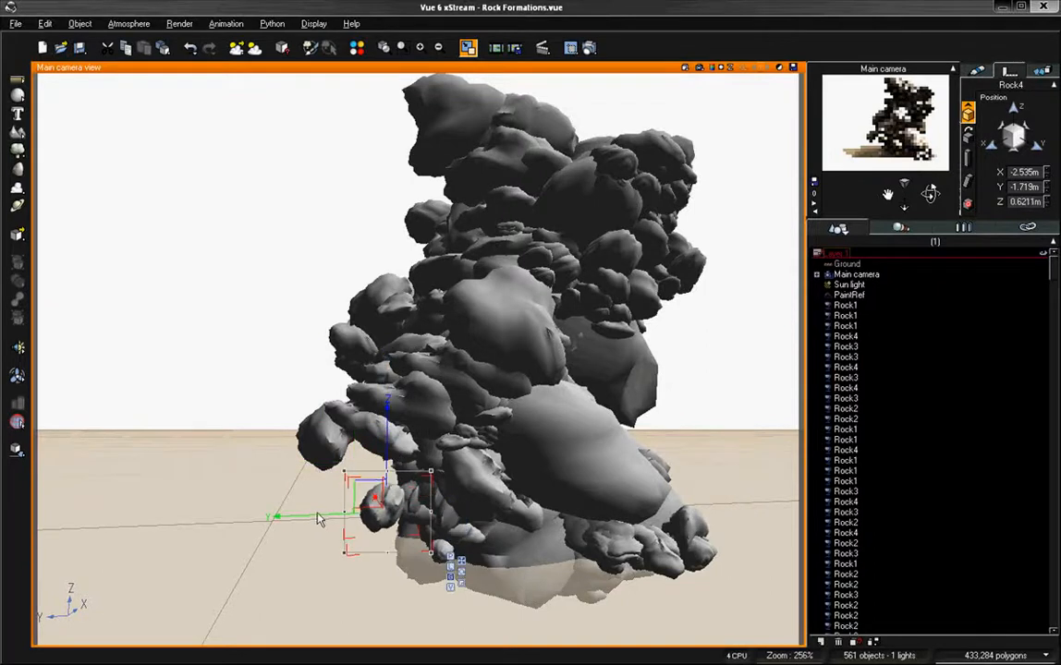
Move the neighbouring outer Rock4 into the base at X -2.371 m, Y -1.59 m, Z 1.1698 m and enlarge it uniformly
{"action": "left_click_drag", "start_coordinate": [315, 517], "coordinate": [300, 472]}
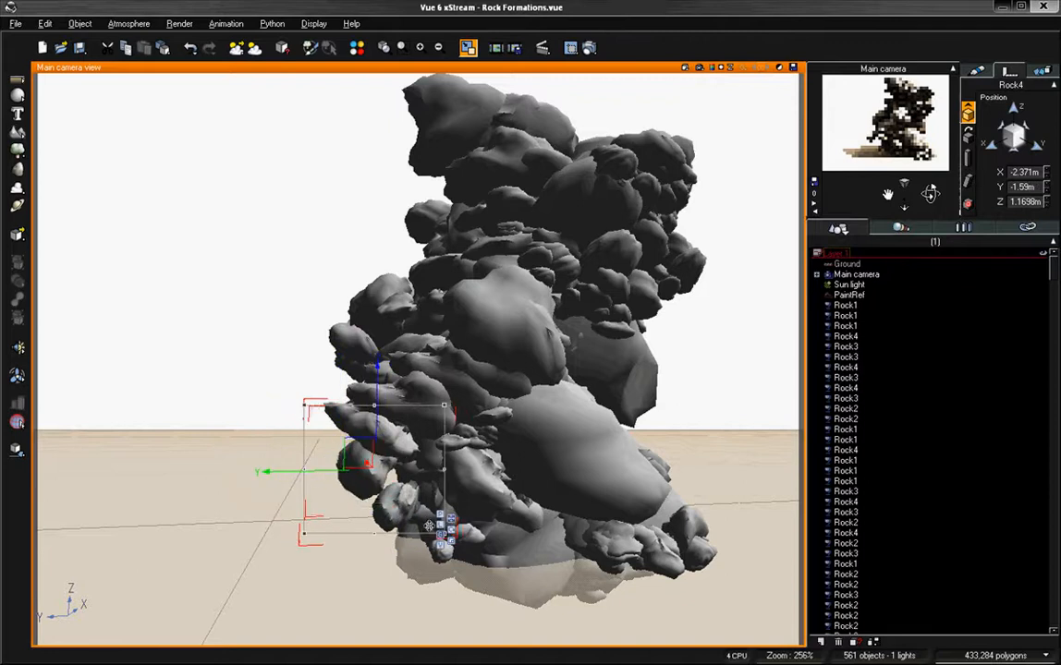
{"action": "left_click_drag", "start_coordinate": [450, 548], "coordinate": [476, 365]}
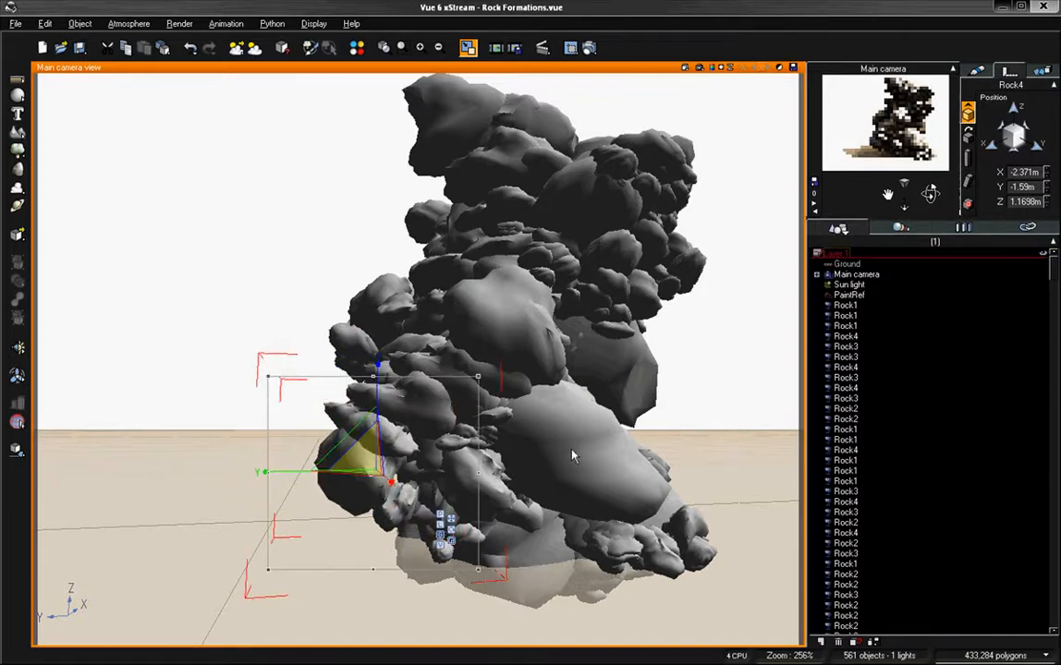
Scale down the large Rock2 boulder on the formation's lower front and the Rock2 boulder above it
{"action": "left_click", "coordinate": [573, 453]}
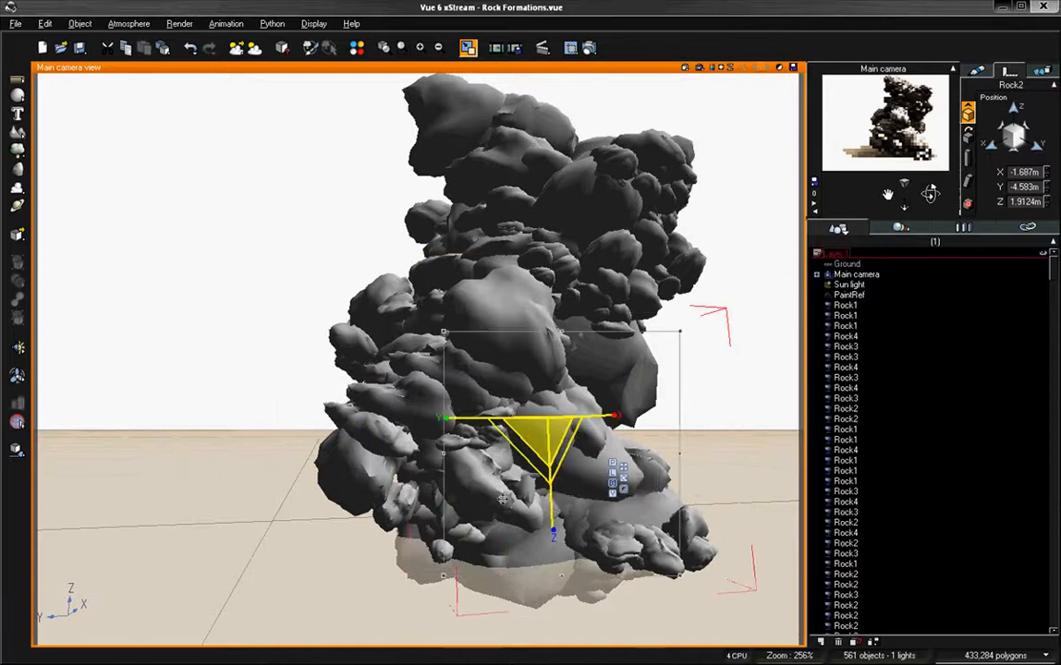
{"action": "left_click", "coordinate": [596, 450]}
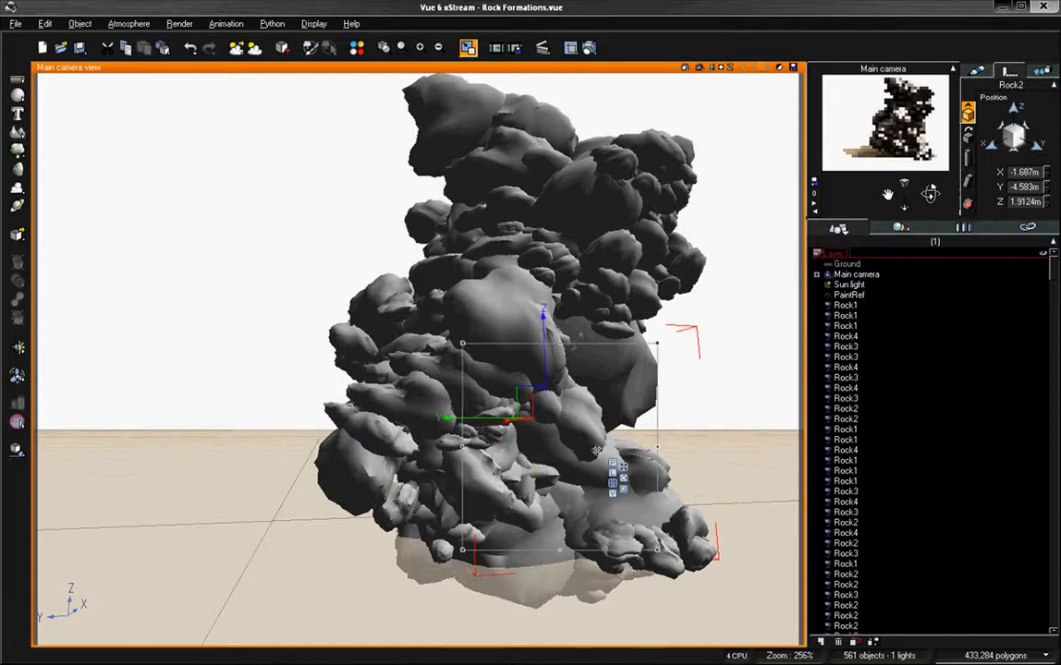
{"action": "left_click_drag", "start_coordinate": [466, 422], "coordinate": [494, 289]}
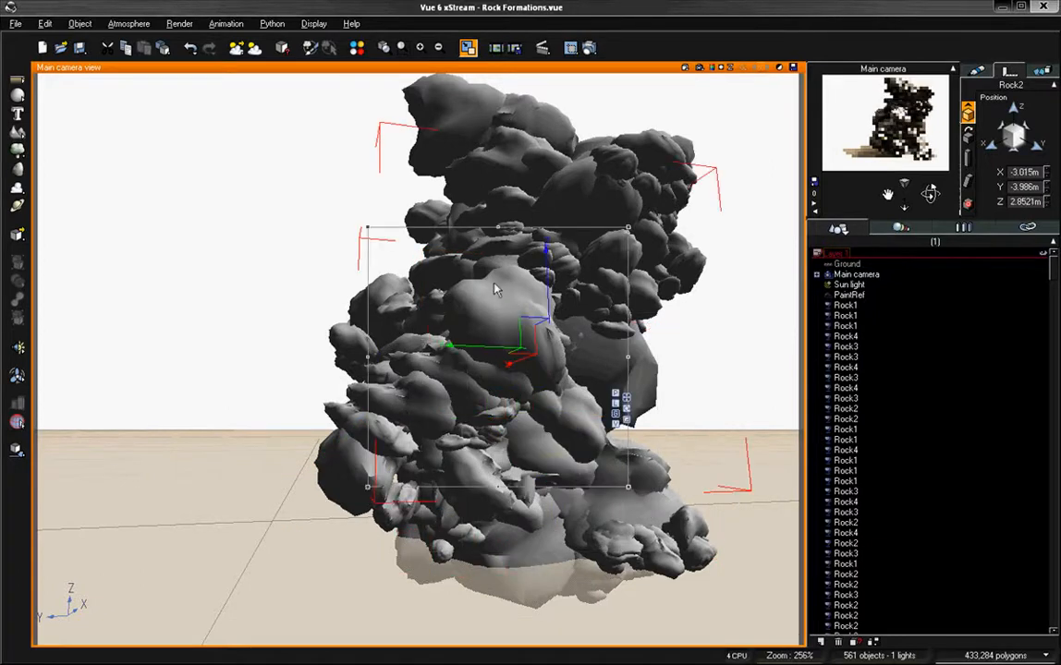
{"action": "left_click", "coordinate": [625, 420]}
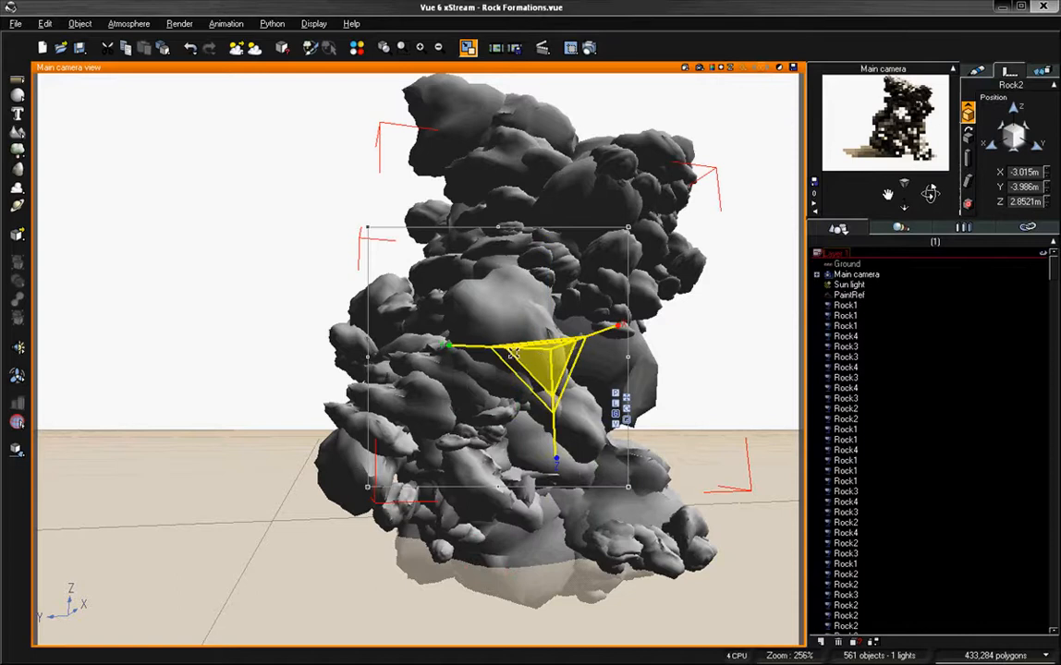
{"action": "left_click_drag", "start_coordinate": [549, 360], "coordinate": [477, 413]}
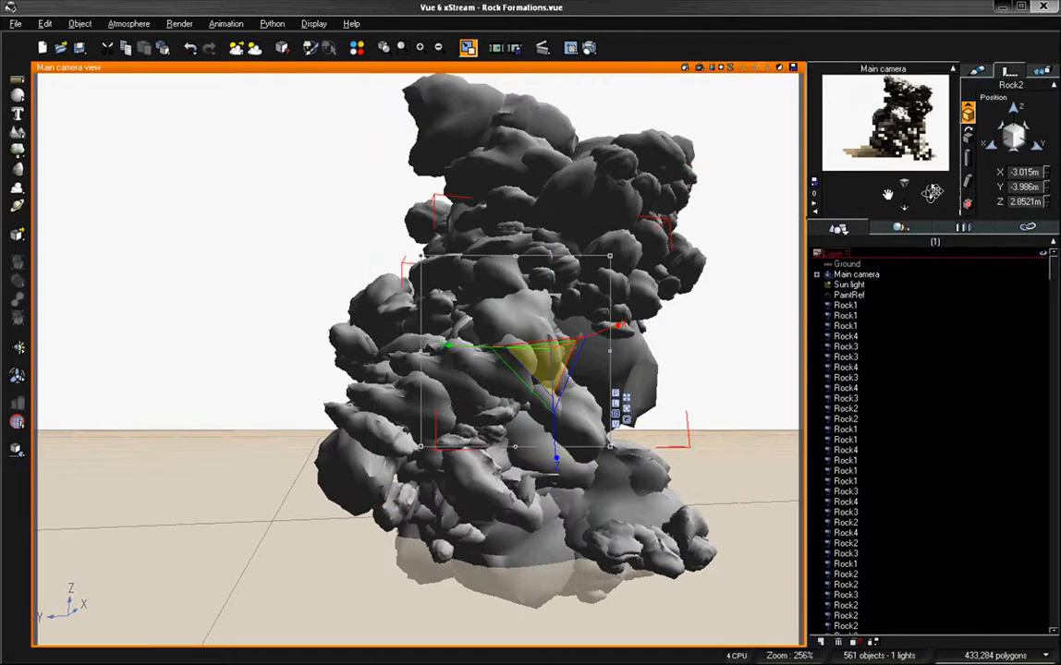
Select the large Rock4 in the middle of the formation and scale it down uniformly
{"action": "left_click_drag", "start_coordinate": [932, 192], "coordinate": [742, 359]}
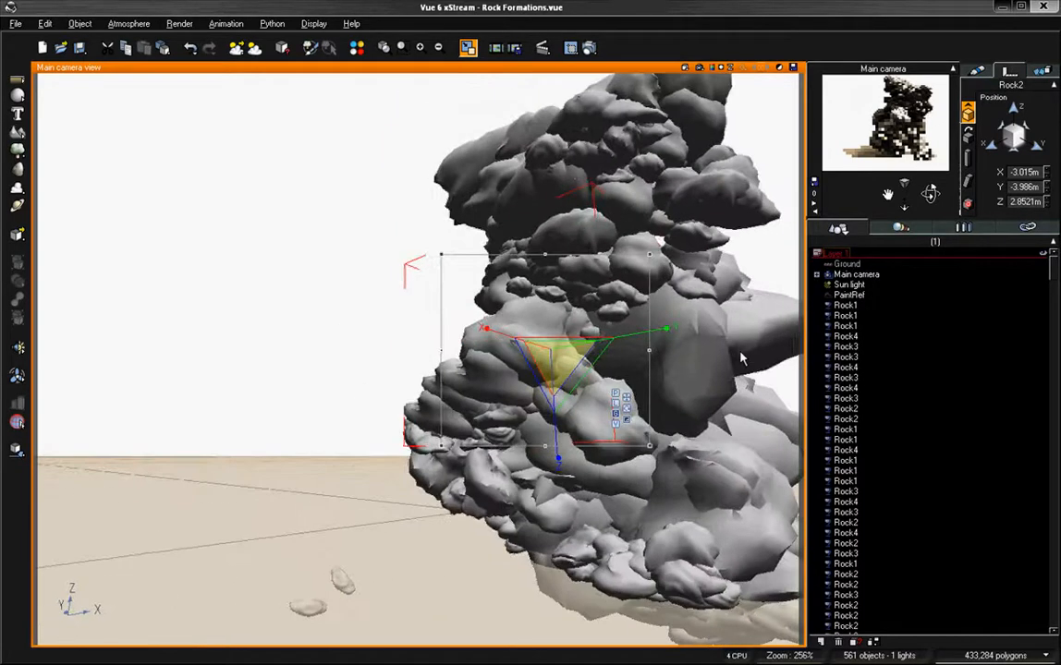
{"action": "left_click", "coordinate": [603, 311]}
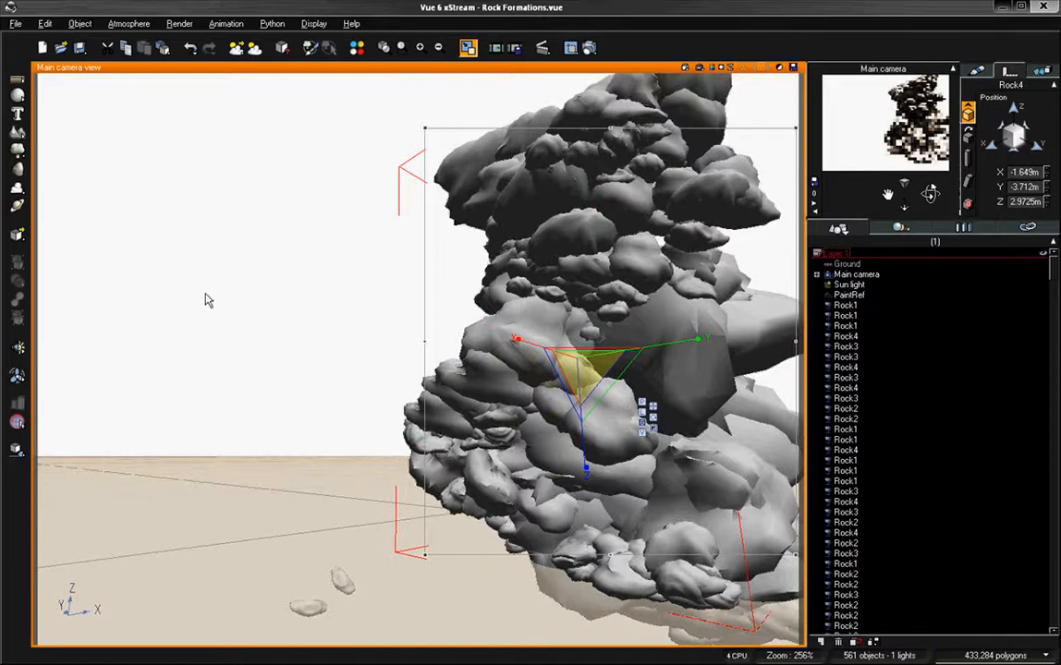
{"action": "left_click", "coordinate": [612, 327]}
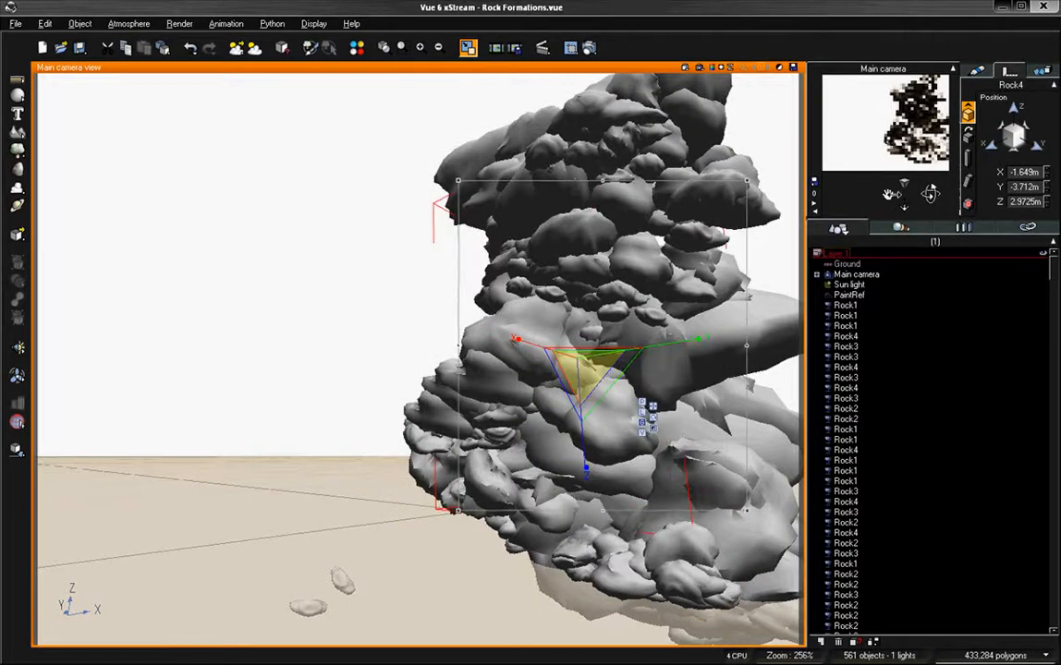
Scale down the long Rock2 that juts out from the middle of the formation
{"action": "left_click_drag", "start_coordinate": [893, 194], "coordinate": [846, 195]}
{"action": "left_click", "coordinate": [662, 370]}
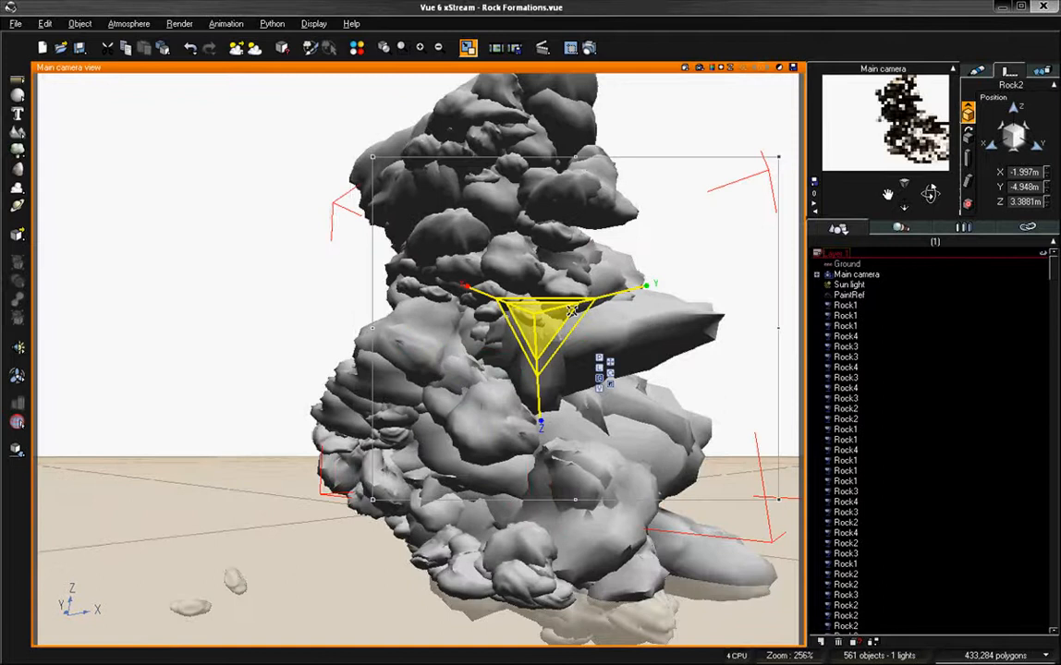
{"action": "left_click_drag", "start_coordinate": [573, 312], "coordinate": [663, 523]}
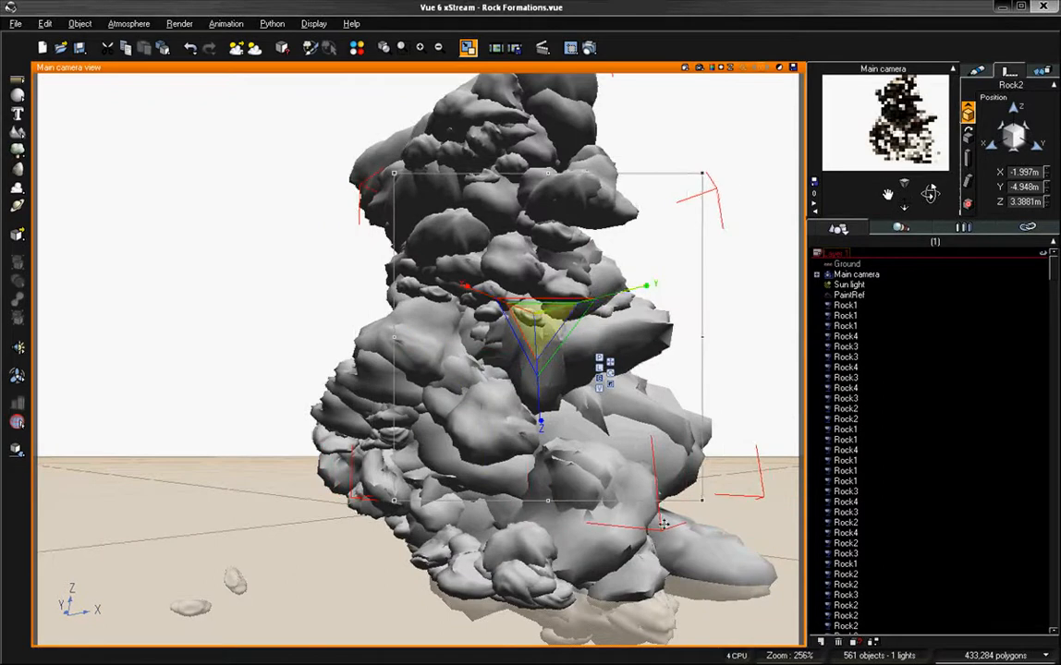
Resize the Rock2 near the base, the large Rock1 beside it and the overhanging Rock2 above them
{"action": "left_click_drag", "start_coordinate": [751, 570], "coordinate": [588, 526]}
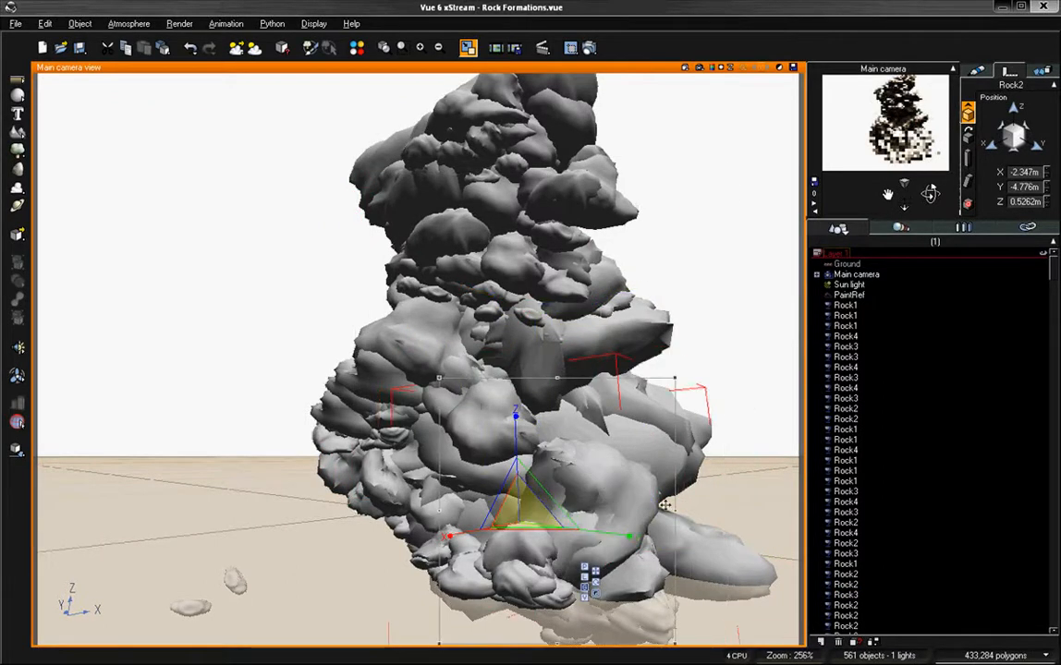
{"action": "left_click_drag", "start_coordinate": [930, 194], "coordinate": [647, 524]}
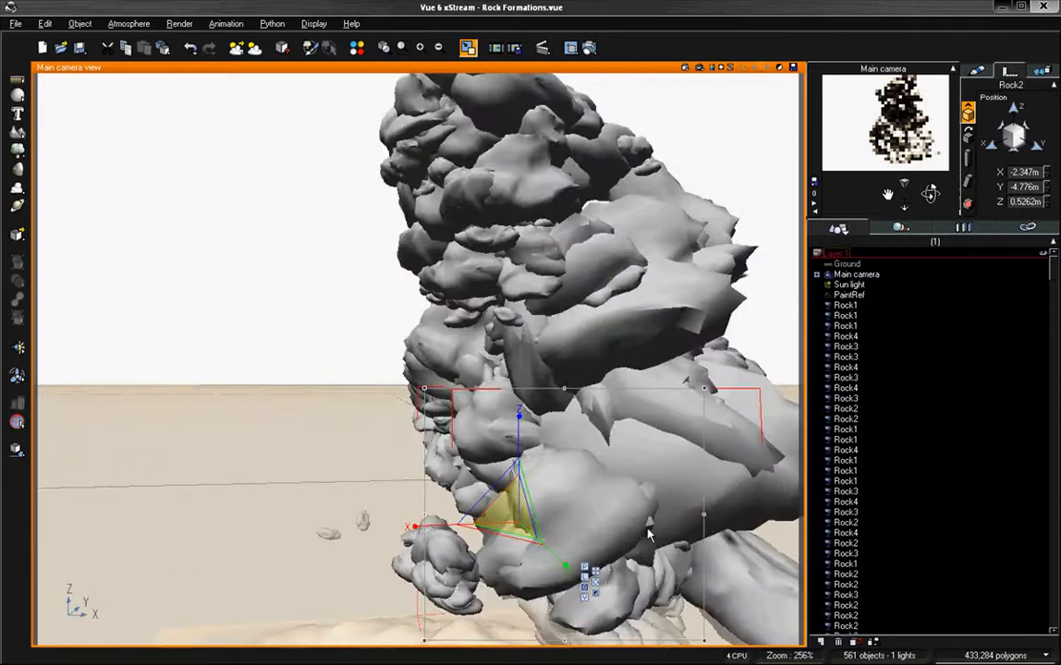
{"action": "left_click", "coordinate": [735, 507]}
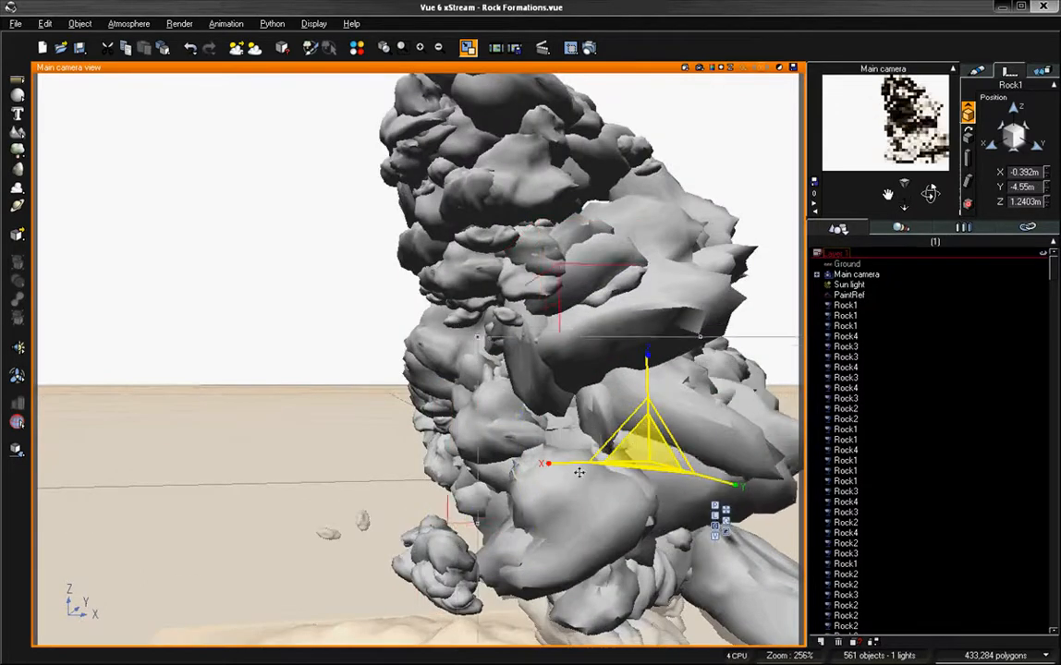
{"action": "left_click", "coordinate": [637, 324]}
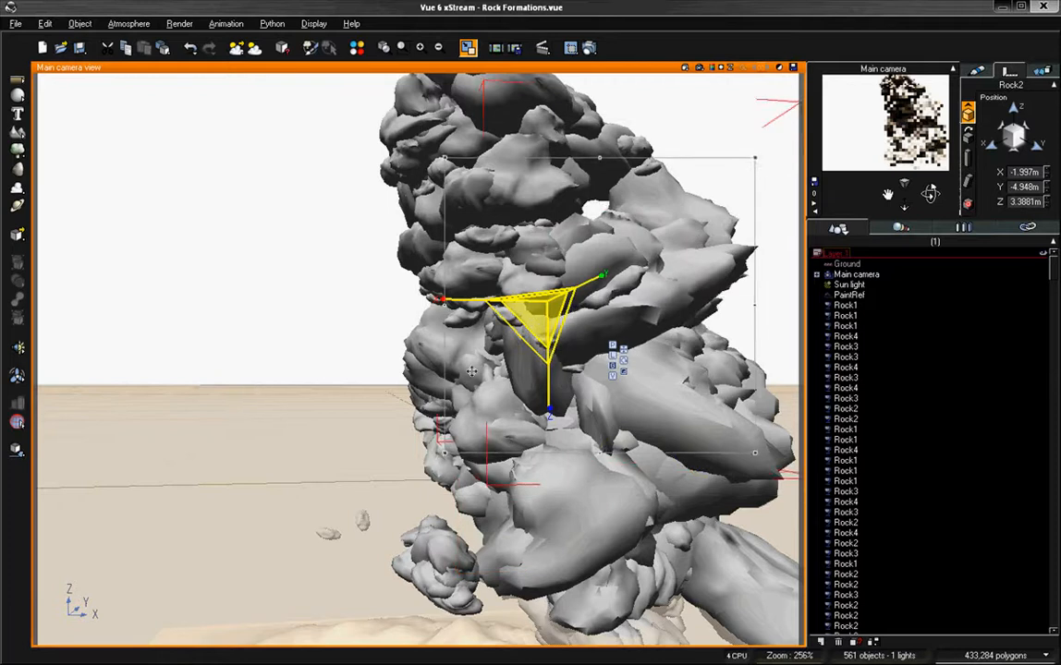
Shrink the Rock1 boulder at the base and narrow the two protruding Rock2 pieces above it along their X axes
{"action": "left_click_drag", "start_coordinate": [930, 192], "coordinate": [929, 192]}
{"action": "left_click", "coordinate": [494, 496]}
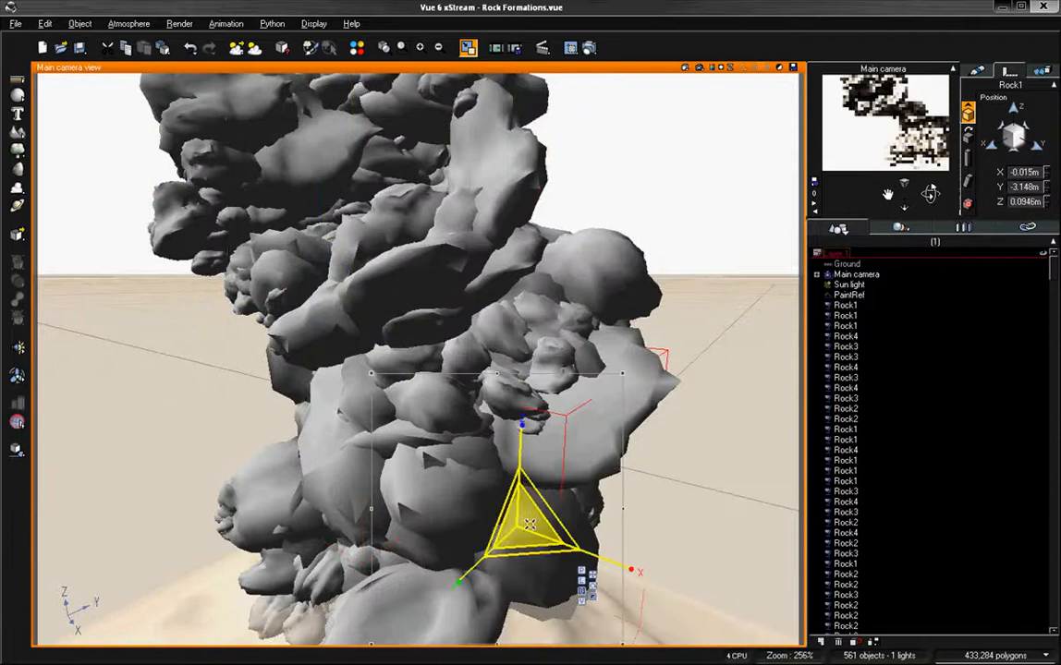
{"action": "left_click", "coordinate": [540, 374]}
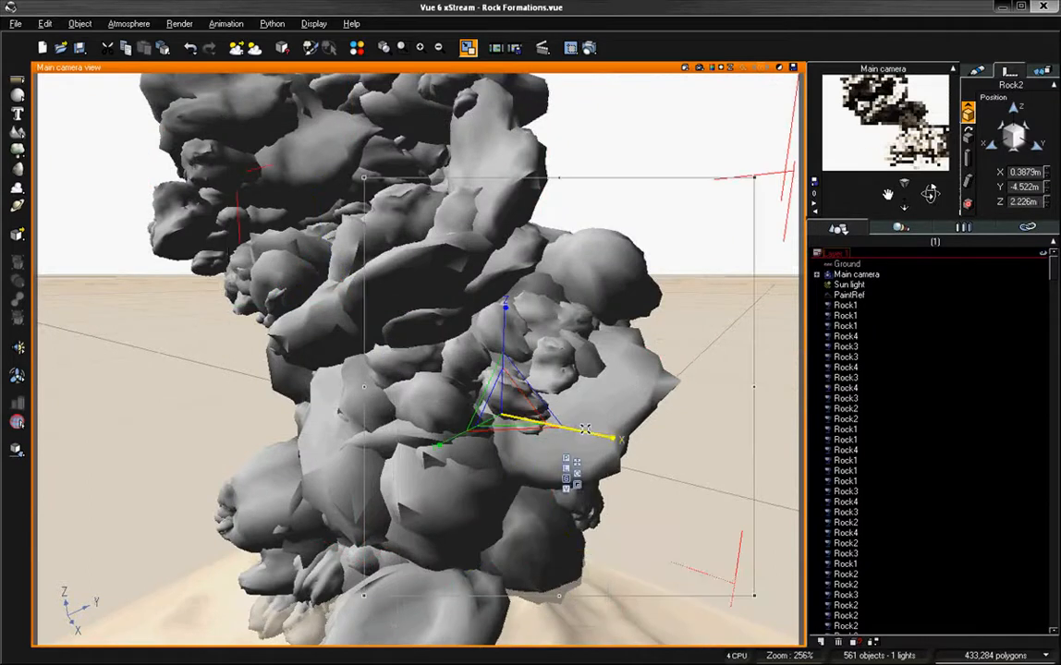
{"action": "left_click", "coordinate": [522, 176]}
{"action": "left_click", "coordinate": [522, 176]}
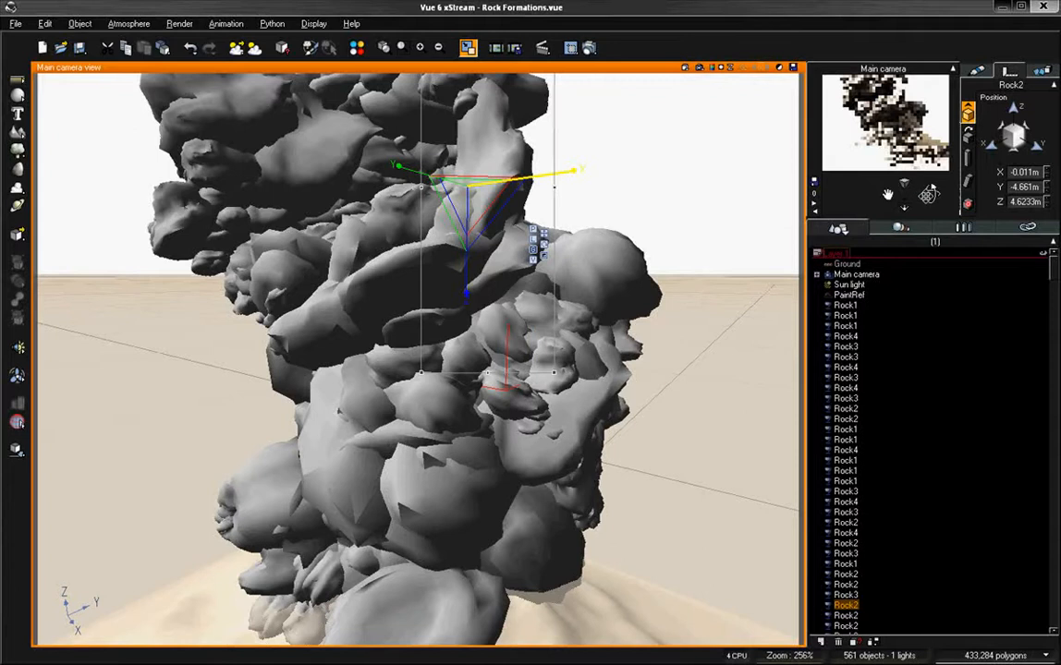
Adjust the size of the large Rock4 on the formation's lower front along its Y axis, then deselect it
{"action": "middle_click_drag", "start_coordinate": [756, 170], "coordinate": [653, 249]}
{"action": "left_click", "coordinate": [360, 496]}
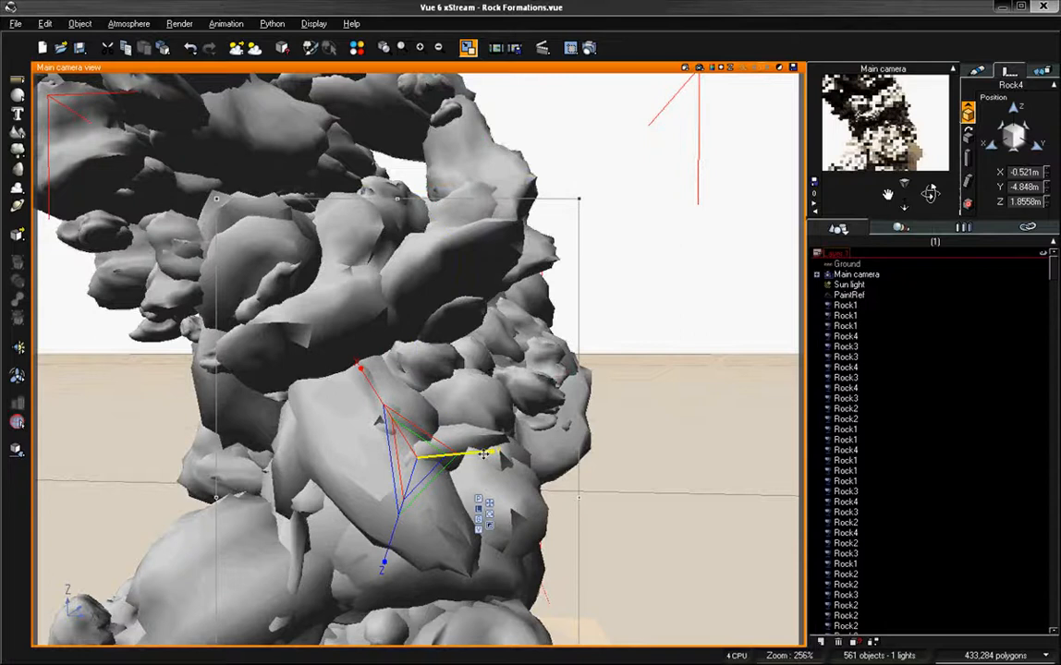
{"action": "left_click_drag", "start_coordinate": [484, 451], "coordinate": [473, 454]}
{"action": "mouse_move", "coordinate": [904, 196]}
{"action": "left_mouse_down"}
{"action": "mouse_move", "coordinate": [903, 242]}
{"action": "mouse_move", "coordinate": [903, 202]}
{"action": "left_mouse_up"}
{"action": "left_click", "coordinate": [728, 356]}
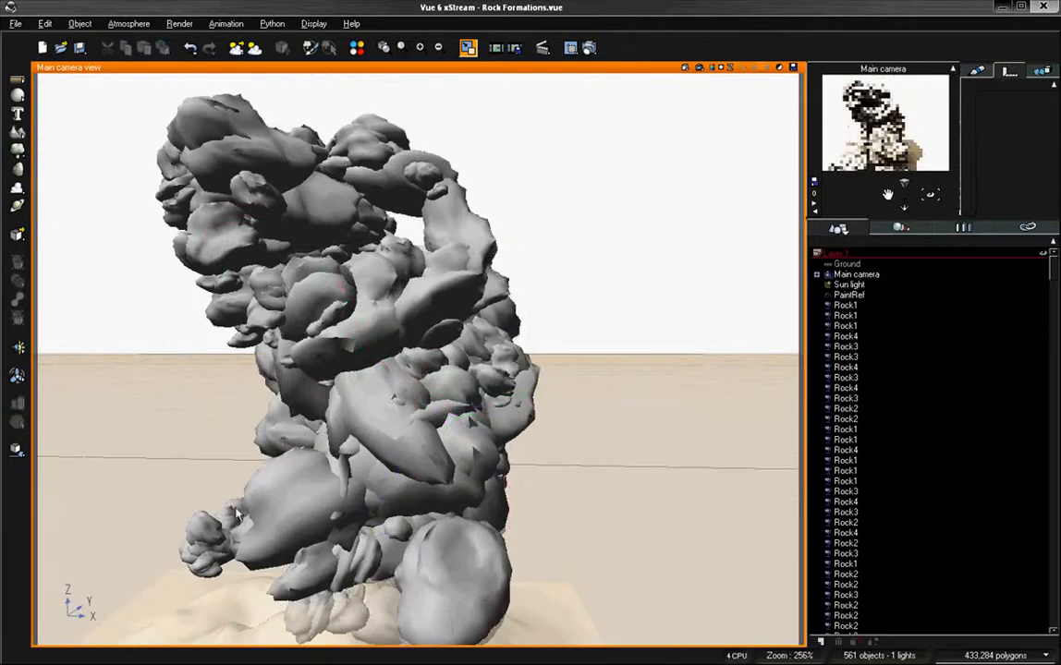
Examine the whole formation from several angles and distances, including the large Rock4 protruding from its upper side
{"action": "left_click_drag", "start_coordinate": [175, 501], "coordinate": [583, 233]}
{"action": "left_click", "coordinate": [662, 438]}
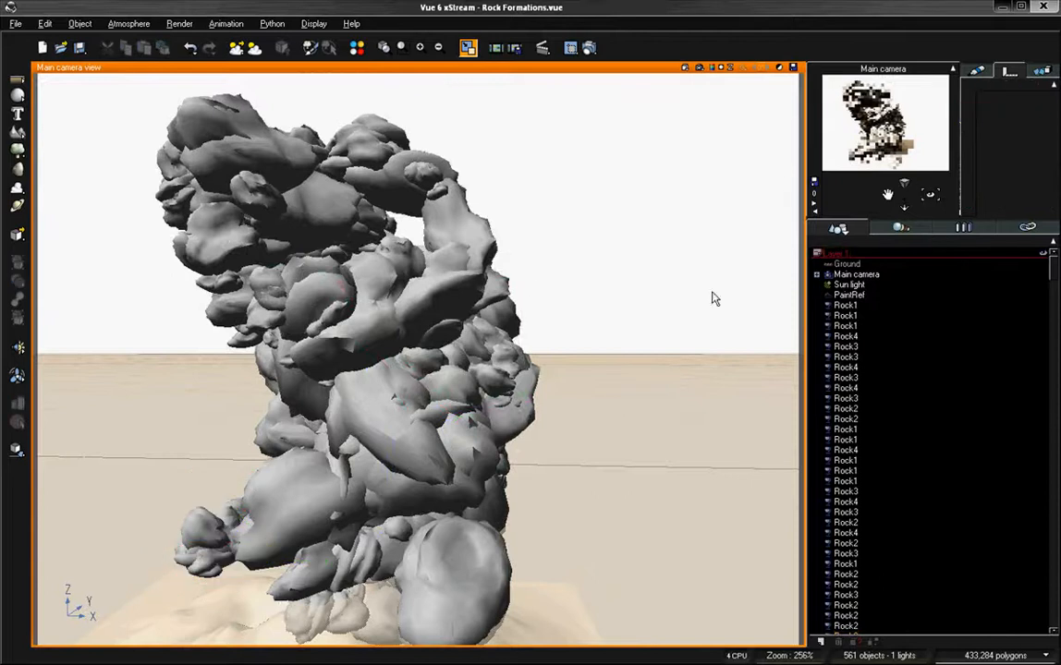
{"action": "mouse_move", "coordinate": [888, 194]}
{"action": "left_mouse_down"}
{"action": "mouse_move", "coordinate": [919, 183]}
{"action": "mouse_move", "coordinate": [887, 194]}
{"action": "left_mouse_up"}
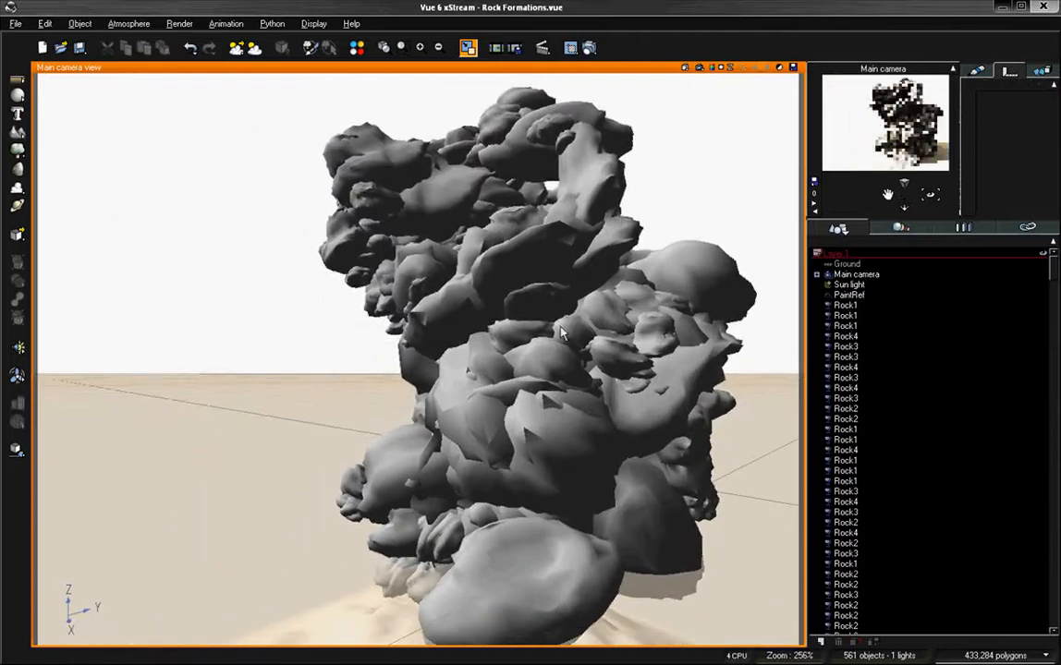
{"action": "right_click_drag", "start_coordinate": [506, 299], "coordinate": [612, 353]}
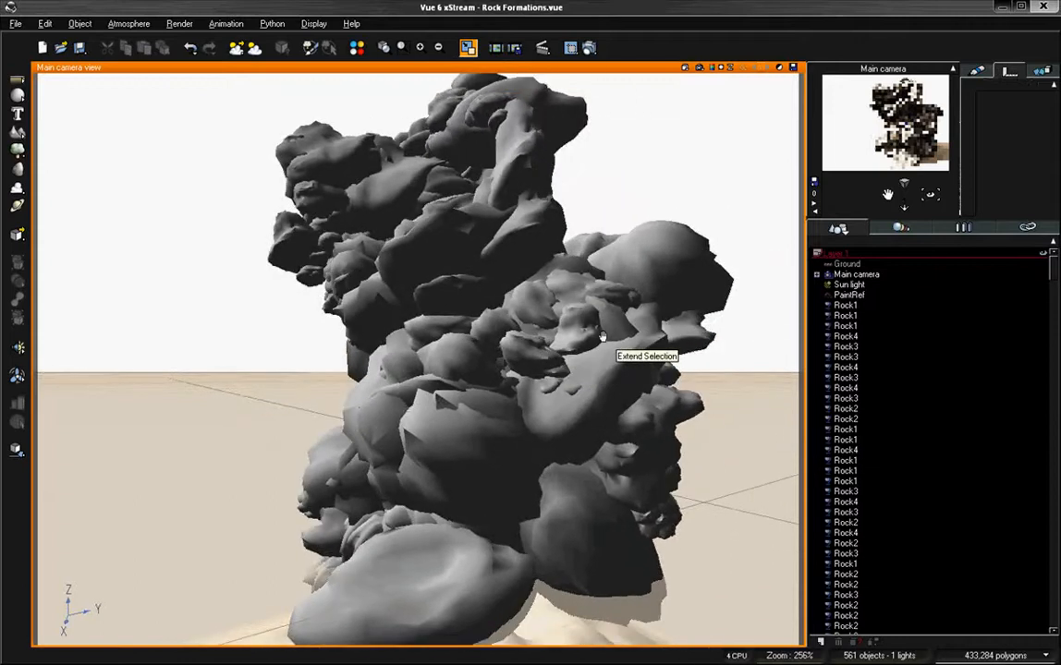
{"action": "scroll", "coordinate": [603, 333], "scroll_direction": "down", "scroll_amount": 5}
{"action": "scroll", "coordinate": [603, 333], "scroll_direction": "up", "scroll_amount": 5}
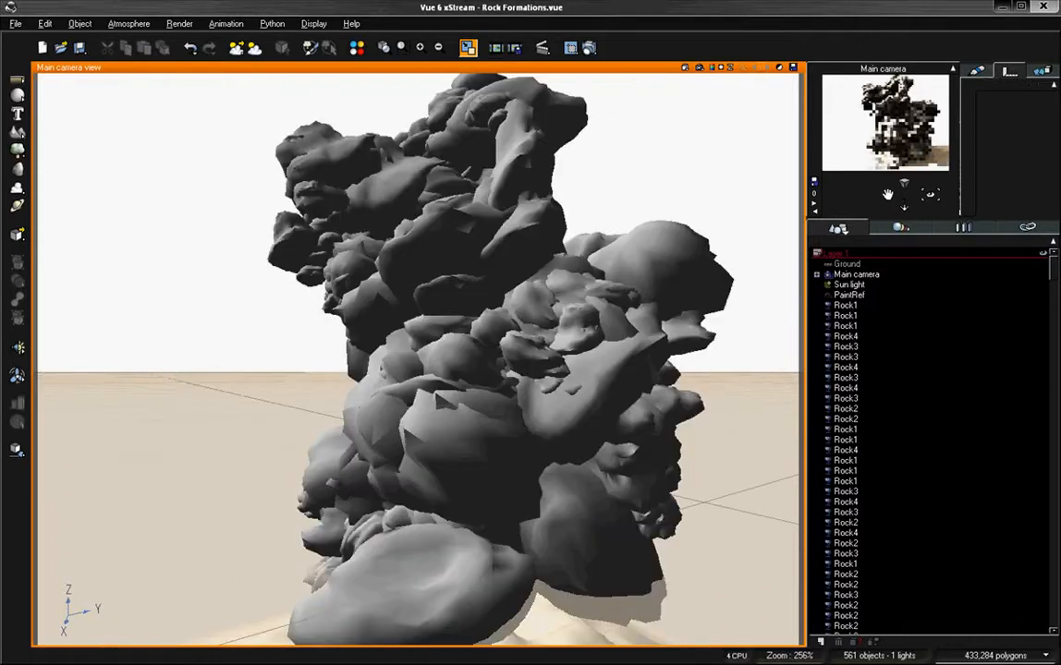
{"action": "left_click_drag", "start_coordinate": [903, 205], "coordinate": [904, 215]}
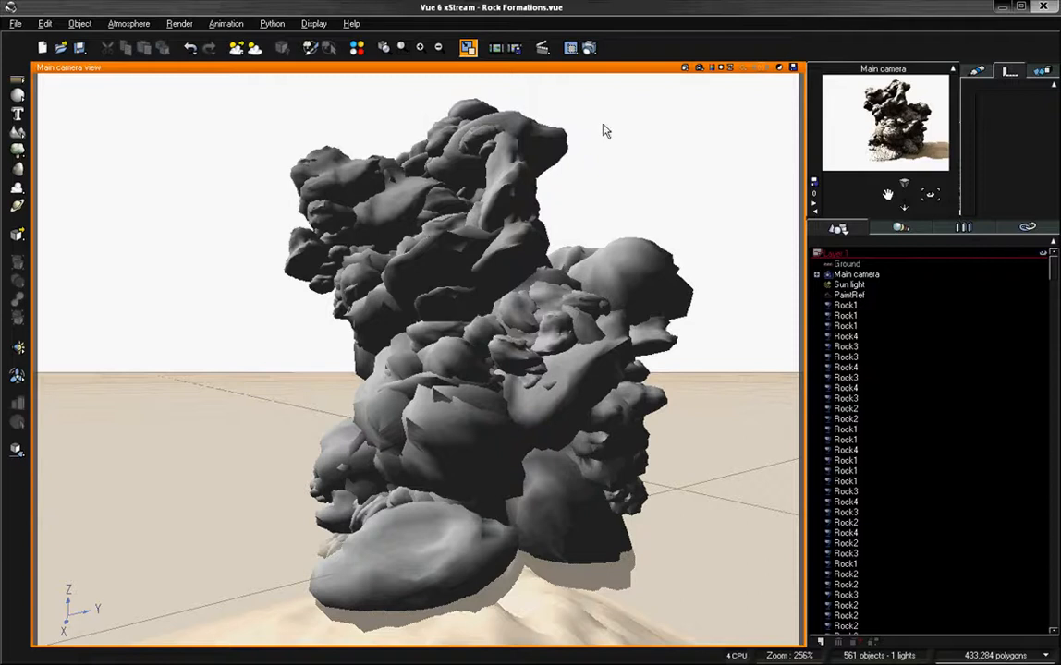
{"action": "left_click", "coordinate": [669, 278]}
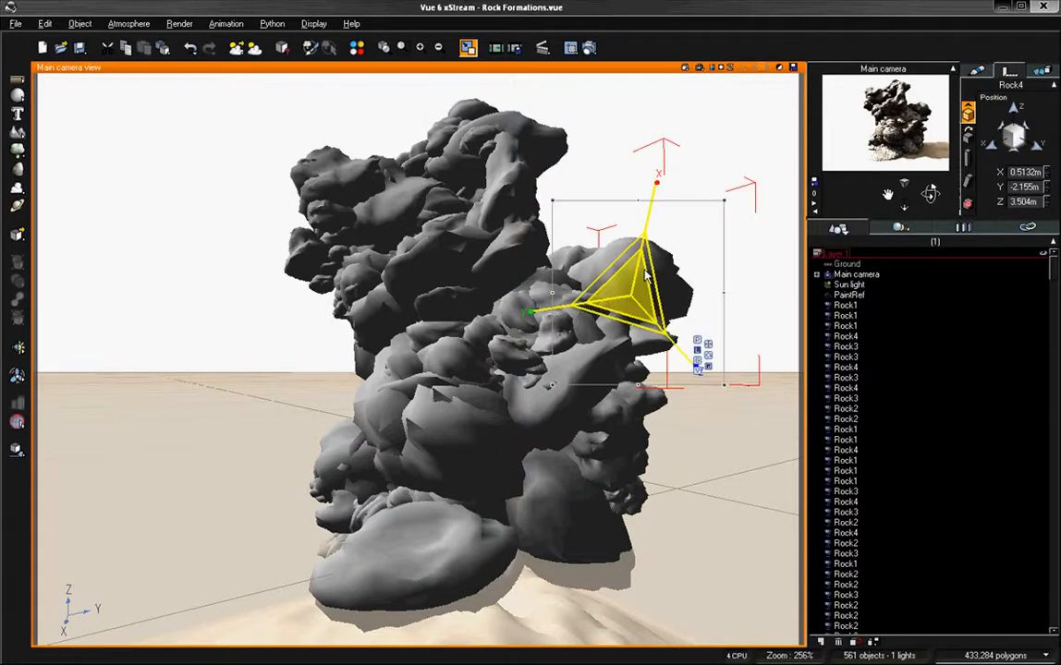
{"action": "left_click", "coordinate": [170, 213]}
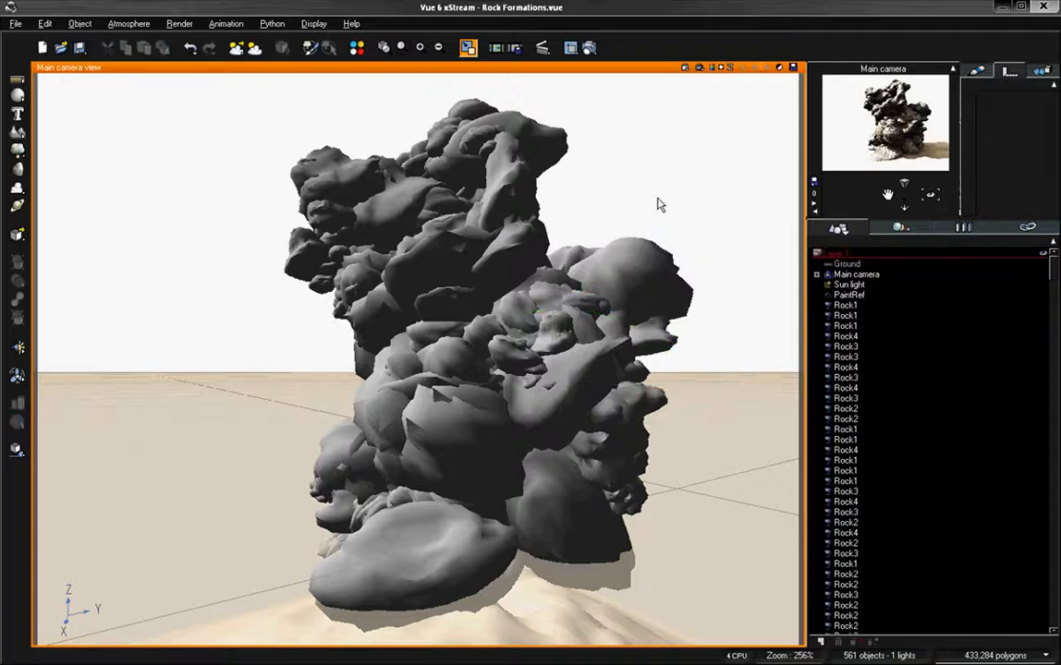
Set the sun's azimuth to 160.6 in the Atmosphere Editor and apply it to the scene
{"action": "left_click", "coordinate": [128, 23]}
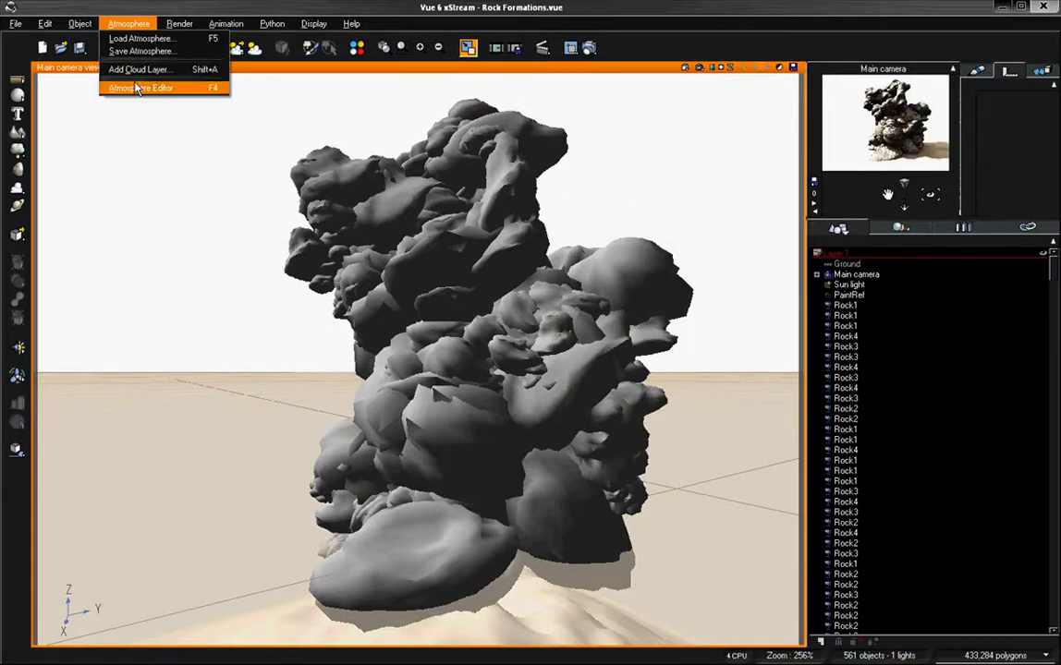
{"action": "left_click", "coordinate": [120, 78]}
{"action": "left_click", "coordinate": [58, 150]}
{"action": "mouse_move", "coordinate": [189, 215]}
{"action": "left_mouse_down"}
{"action": "mouse_move", "coordinate": [176, 216]}
{"action": "mouse_move", "coordinate": [222, 230]}
{"action": "mouse_move", "coordinate": [164, 213]}
{"action": "left_mouse_up"}
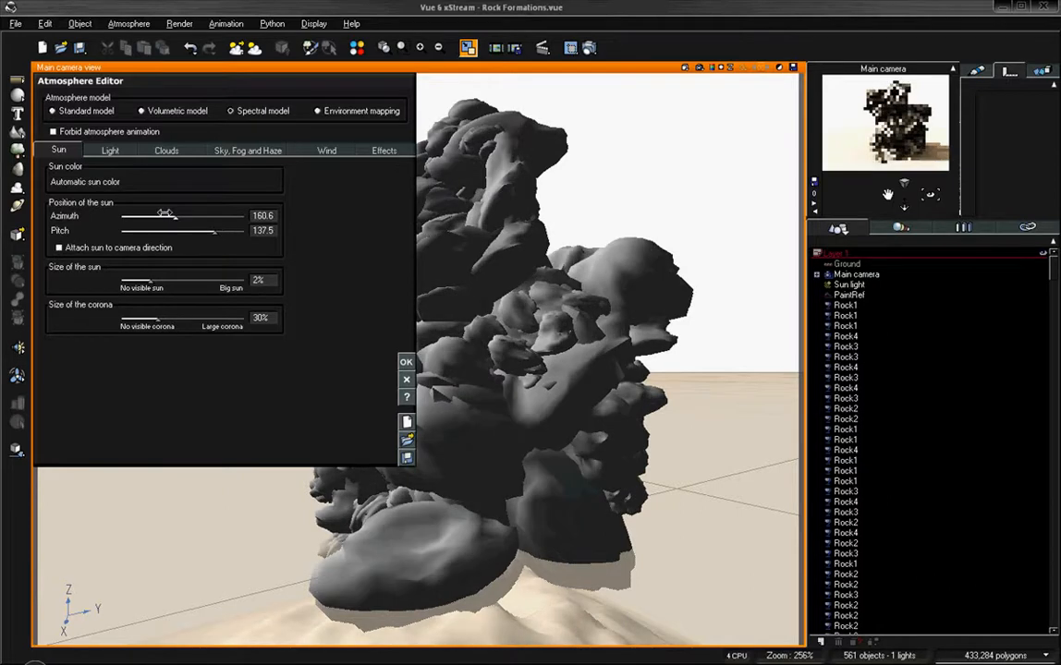
{"action": "left_click", "coordinate": [407, 364]}
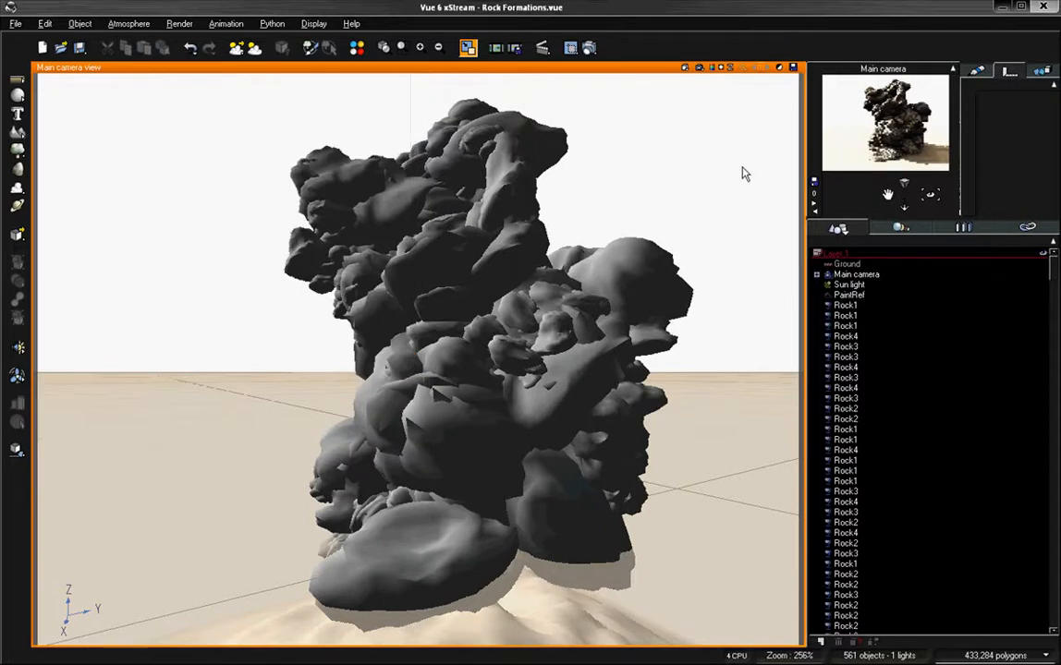
Save the scene and render it to screen at 800x600 with the current render options
{"action": "key", "text": "ctrl+s"}
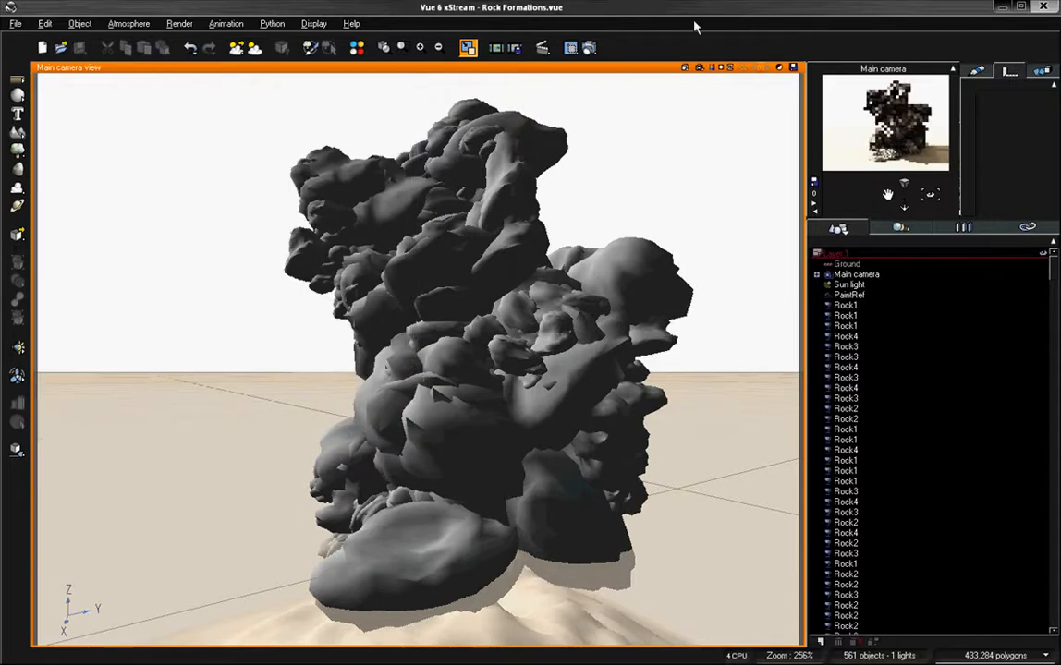
{"action": "left_click", "coordinate": [590, 47]}
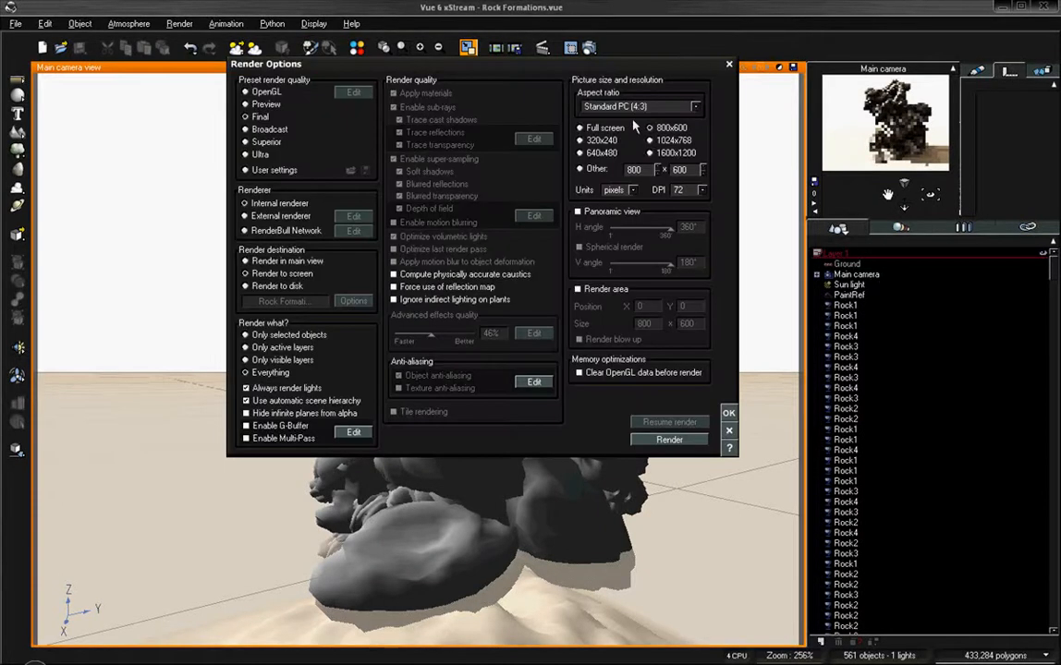
{"action": "left_click", "coordinate": [669, 440]}
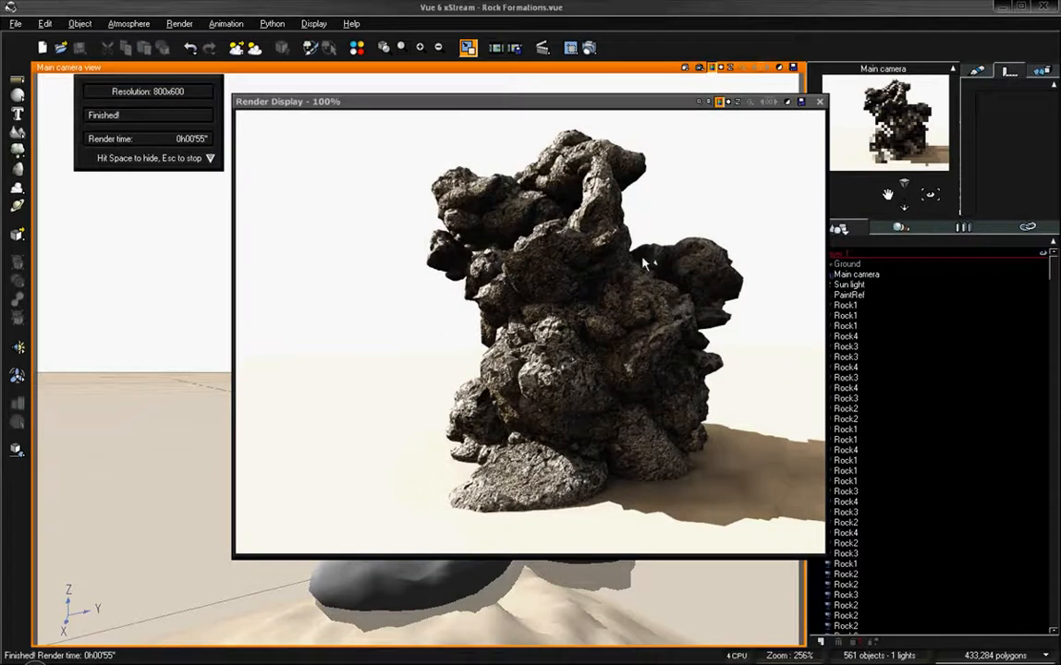
Enable lens glare with a smaller radius in the post render options, apply it to the render and close the render display
{"action": "left_click", "coordinate": [707, 102]}
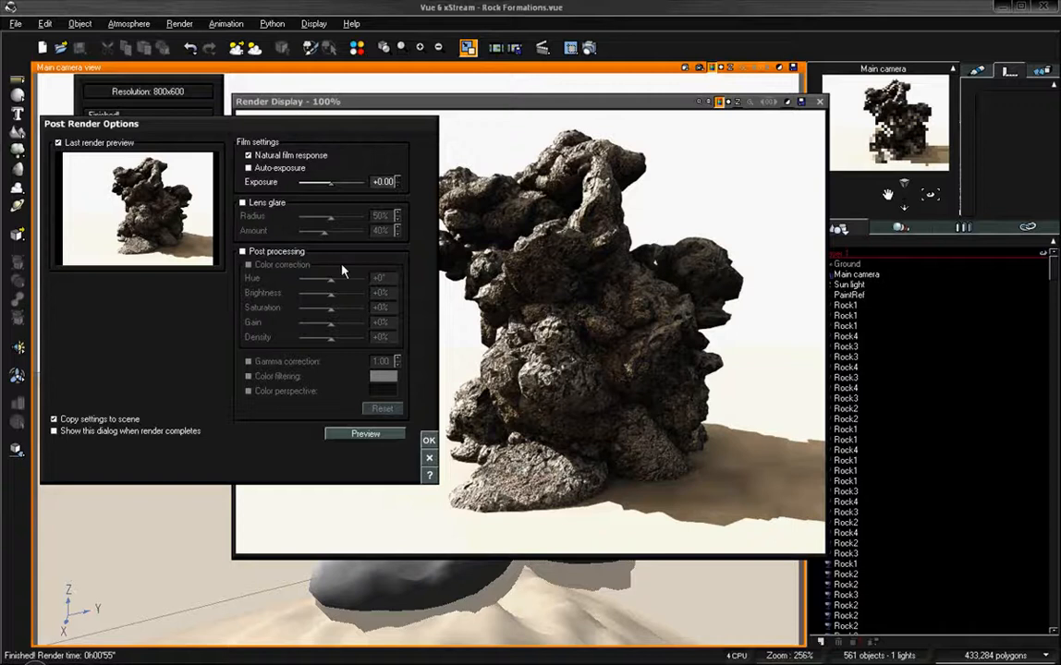
{"action": "left_click", "coordinate": [264, 203]}
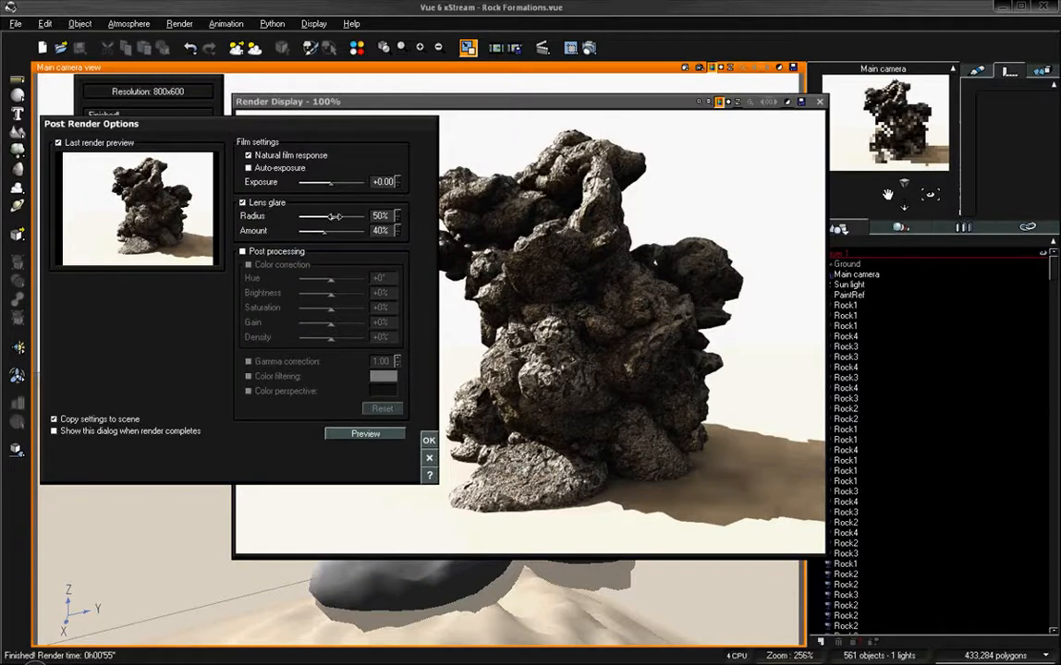
{"action": "mouse_move", "coordinate": [337, 217]}
{"action": "left_mouse_down"}
{"action": "mouse_move", "coordinate": [316, 217]}
{"action": "mouse_move", "coordinate": [346, 231]}
{"action": "mouse_move", "coordinate": [321, 216]}
{"action": "left_mouse_up"}
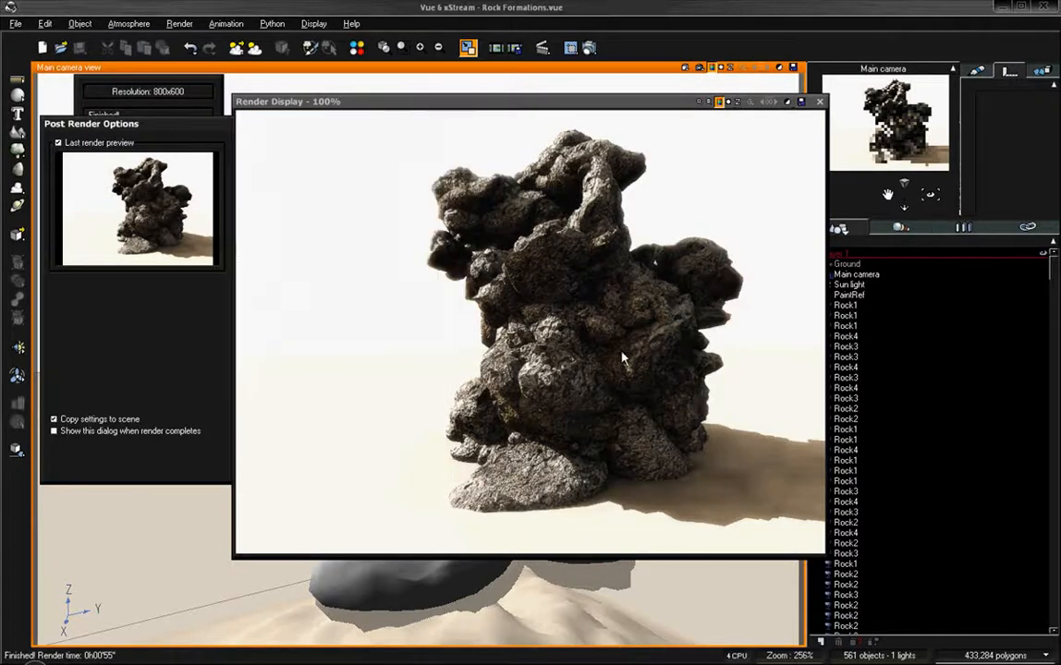
{"action": "left_click", "coordinate": [429, 440]}
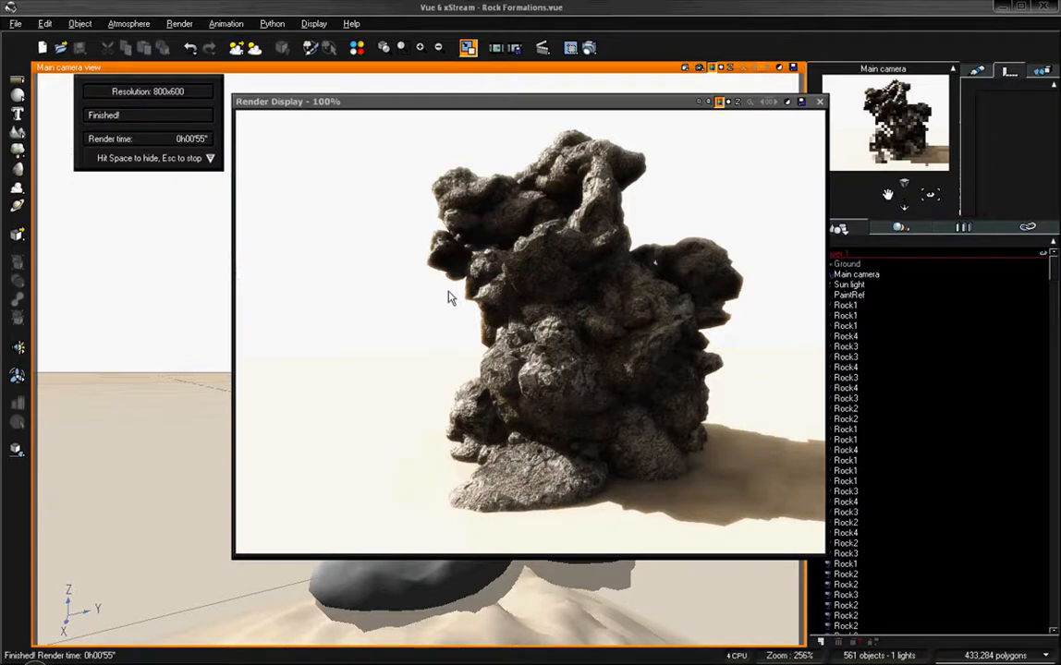
{"action": "left_click", "coordinate": [818, 102]}
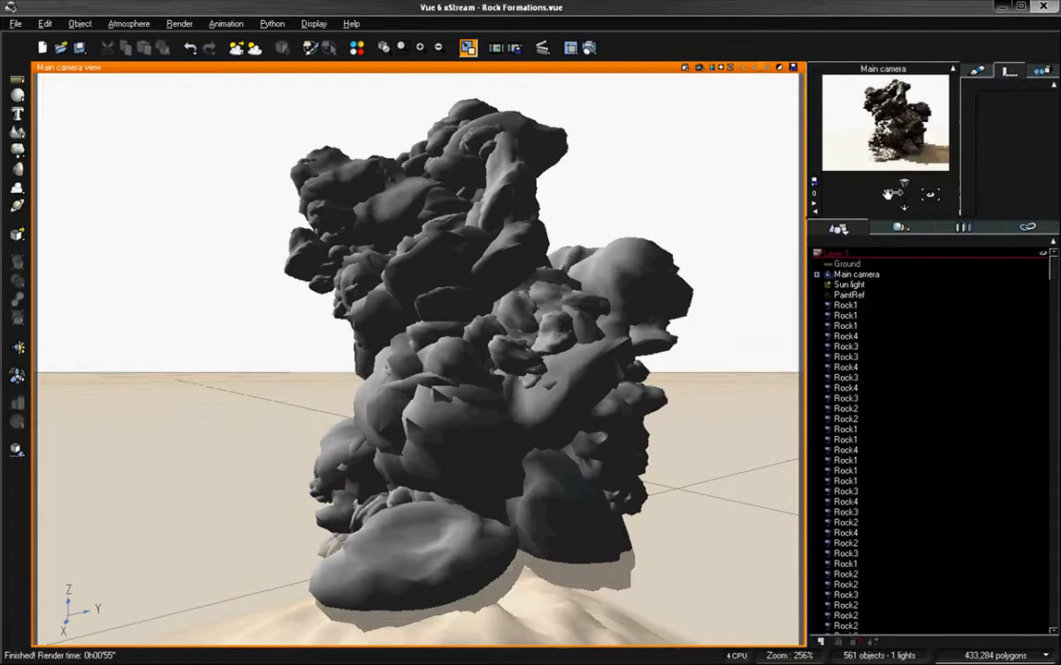
Pan the main camera slightly sideways to reframe the rock formation and save the scene
{"action": "left_click_drag", "start_coordinate": [889, 194], "coordinate": [887, 194]}
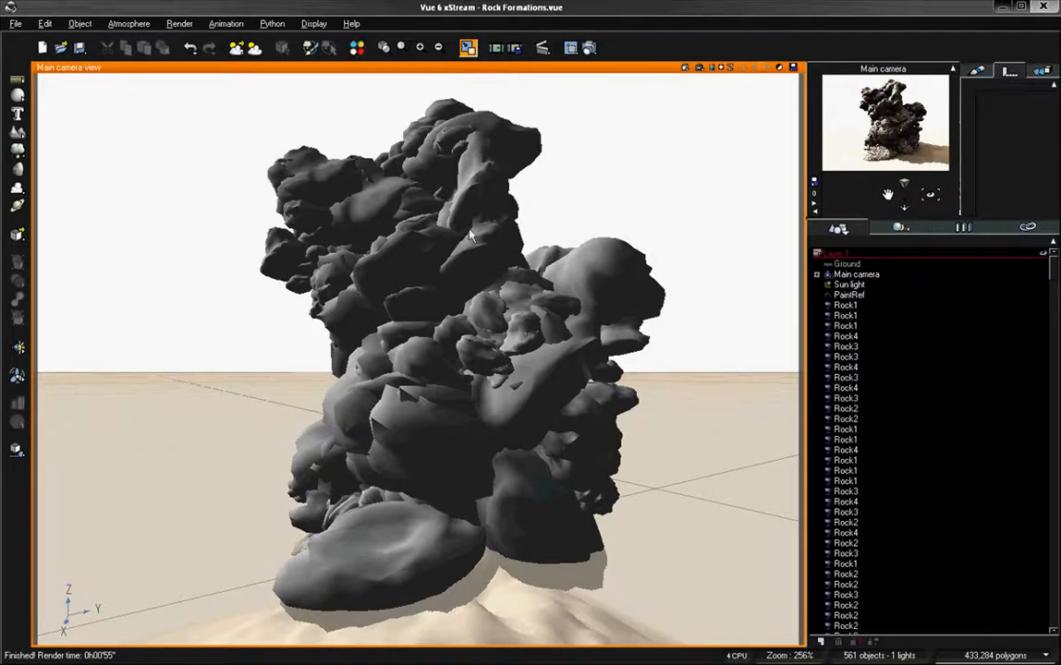
{"action": "key", "text": "ctrl+s"}
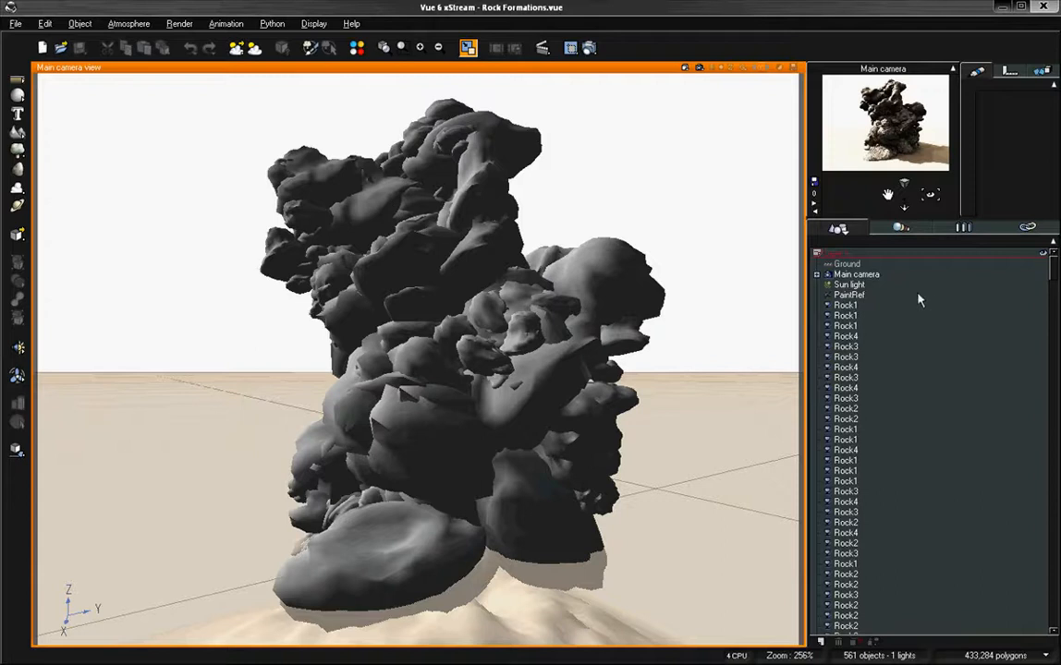
Group all the rock objects in Layer 1, from the first Rock1 to the last Rock4
{"action": "left_click", "coordinate": [844, 306]}
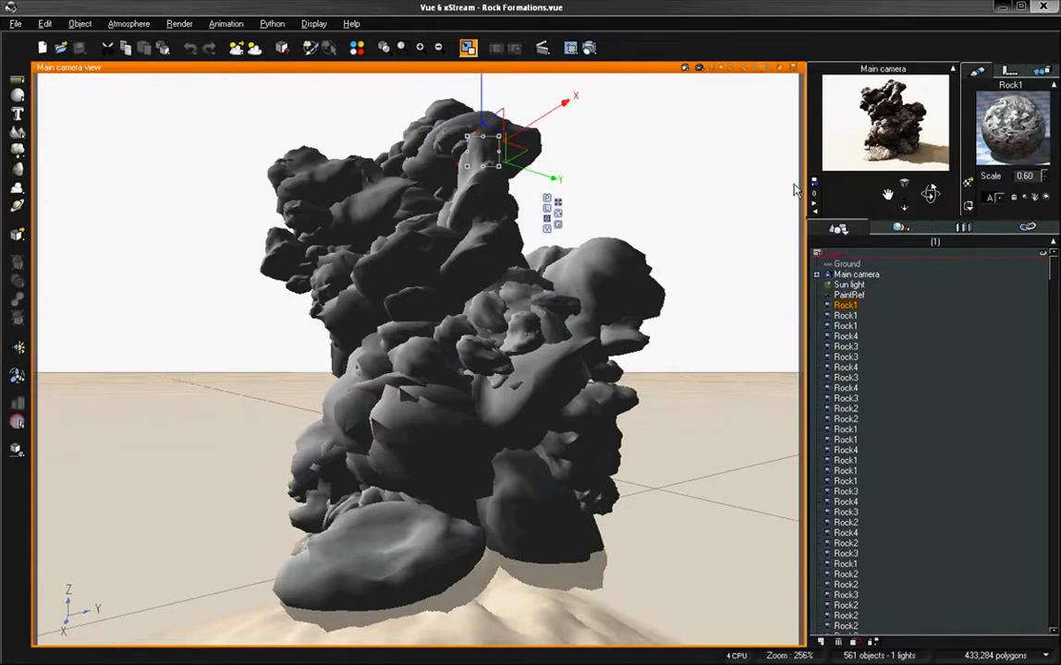
{"action": "left_click_drag", "start_coordinate": [1053, 269], "coordinate": [1050, 619]}
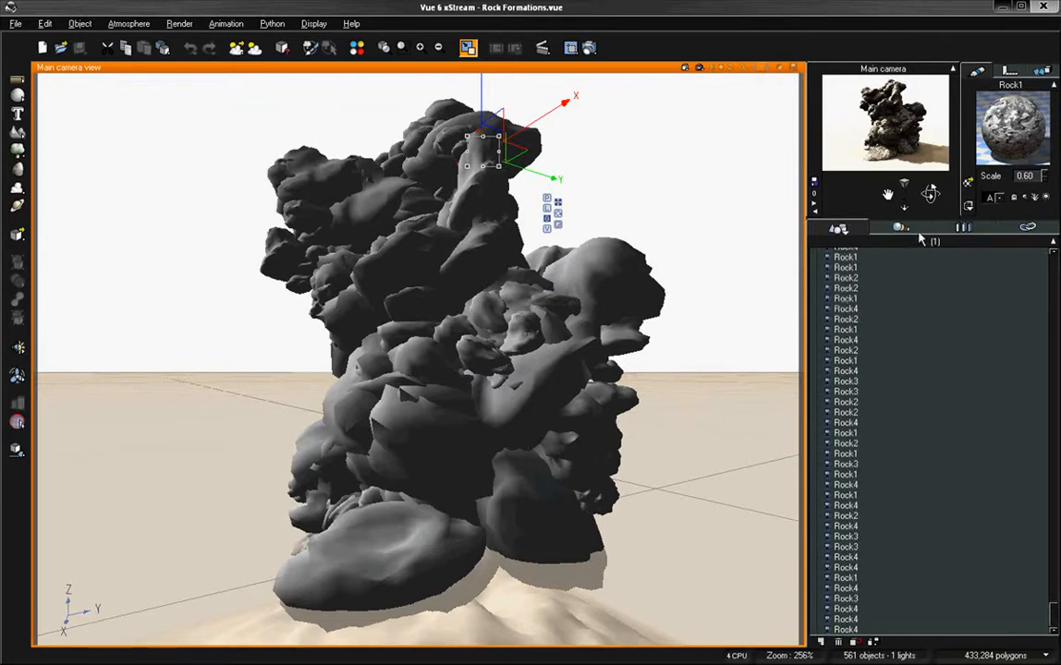
{"action": "left_click", "coordinate": [846, 631], "text": "shift"}
{"action": "right_click", "coordinate": [843, 290]}
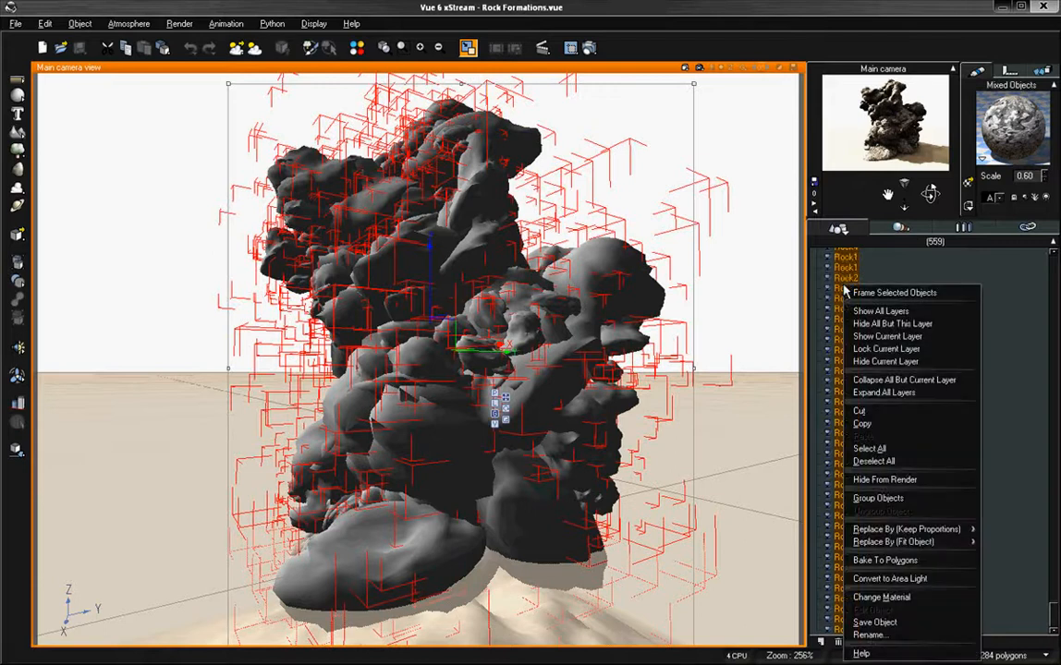
{"action": "left_click", "coordinate": [876, 498]}
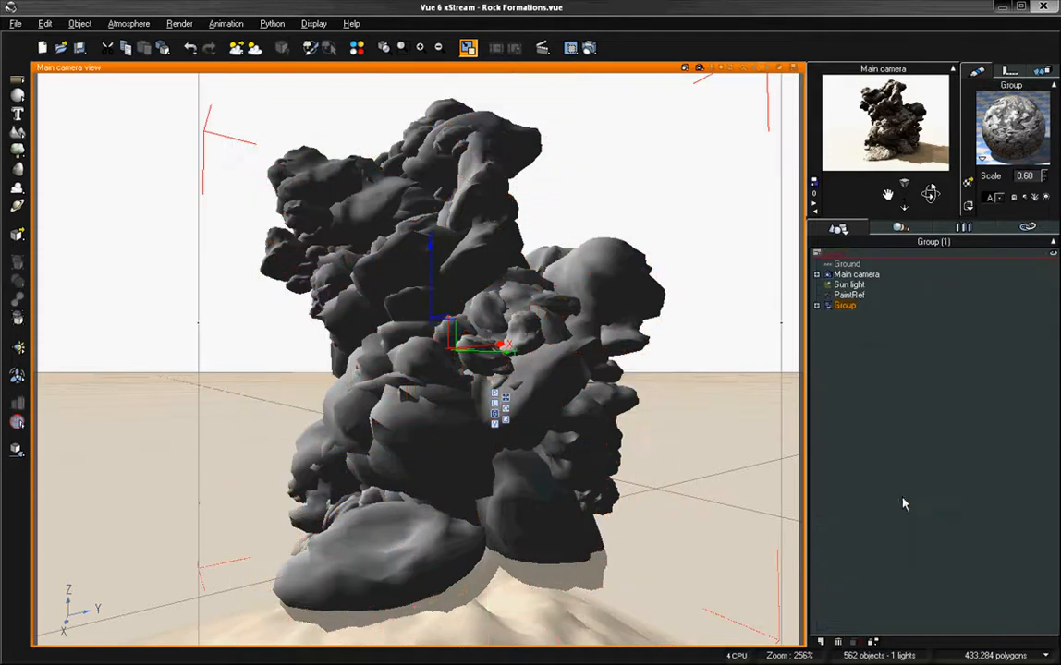
Bake the rock group to polygons with the bake quality slightly reduced, at about a quarter of its range
{"action": "right_click", "coordinate": [847, 308]}
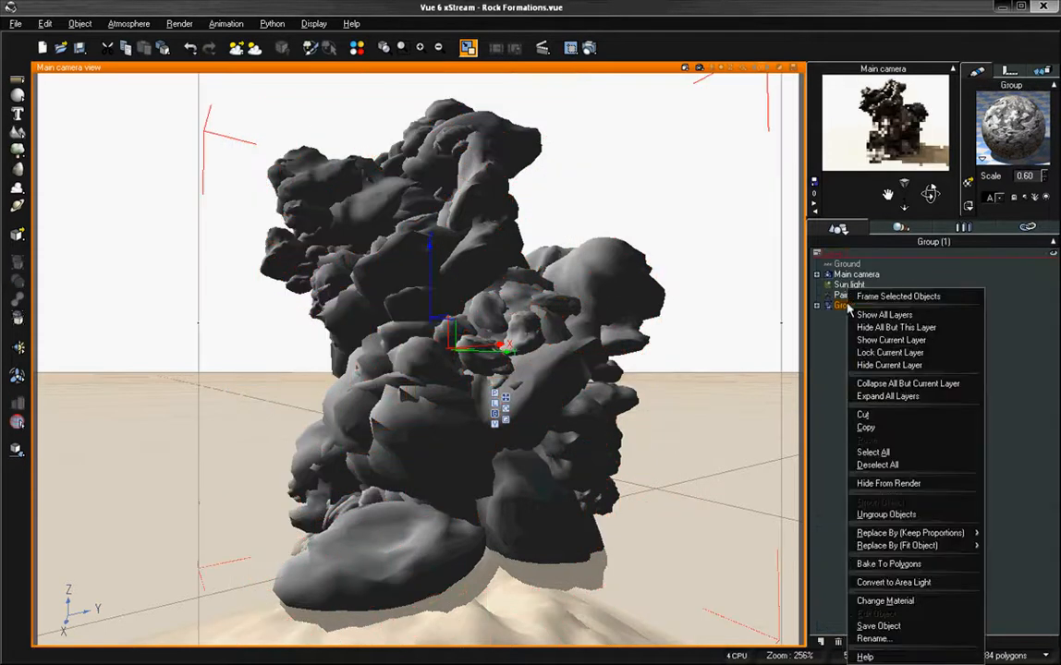
{"action": "left_click", "coordinate": [895, 565]}
{"action": "mouse_move", "coordinate": [728, 431]}
{"action": "left_mouse_down"}
{"action": "mouse_move", "coordinate": [827, 422]}
{"action": "mouse_move", "coordinate": [717, 431]}
{"action": "left_mouse_up"}
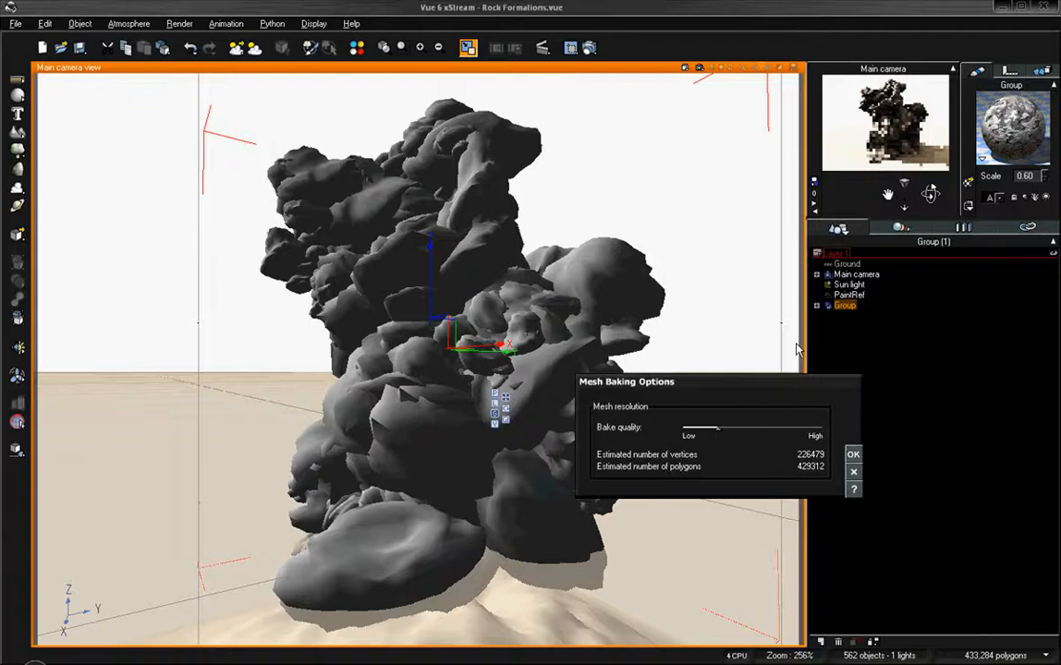
{"action": "left_click", "coordinate": [854, 457]}
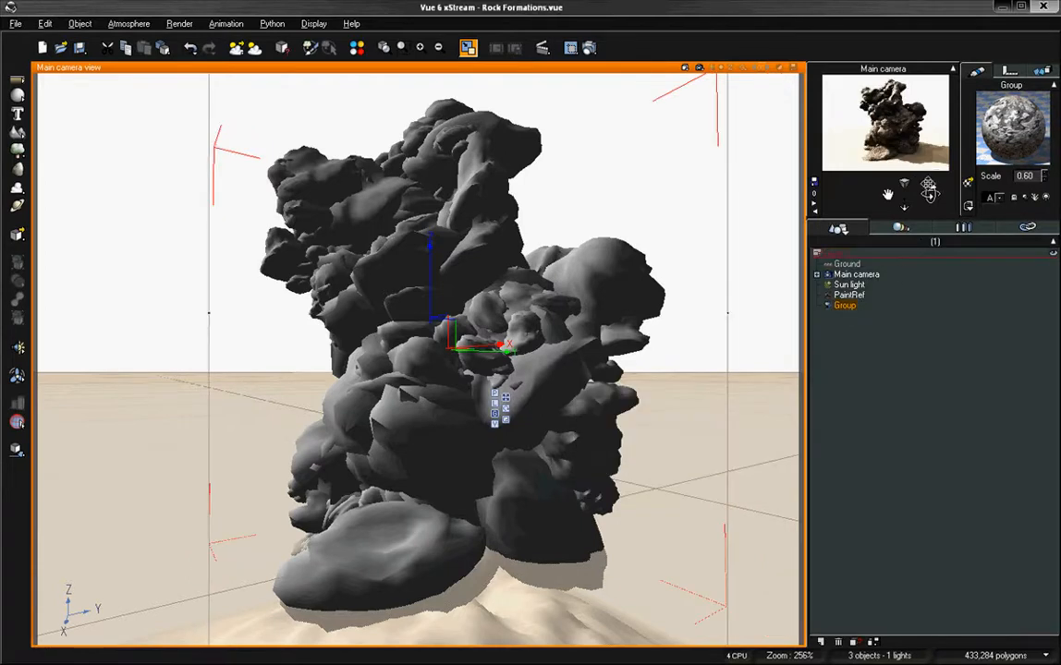
Add an EcoSystem layer on top of the baked group's AsileFX | Terrain 7 material and select that layer
{"action": "mouse_move", "coordinate": [929, 192]}
{"action": "left_mouse_down"}
{"action": "mouse_move", "coordinate": [961, 210]}
{"action": "mouse_move", "coordinate": [929, 192]}
{"action": "left_mouse_up"}
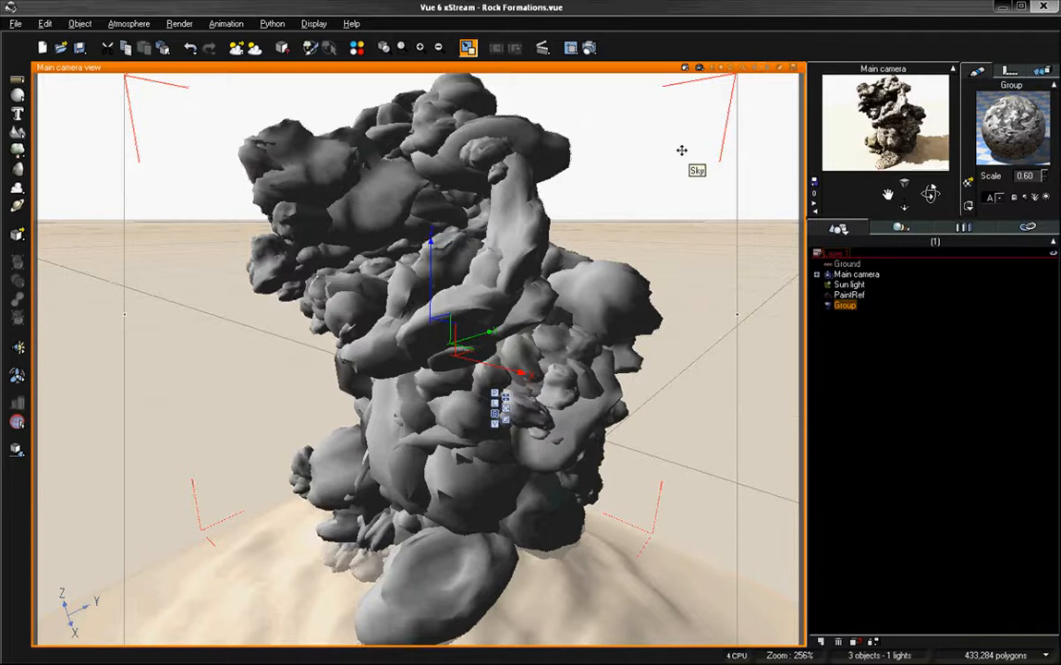
{"action": "left_click_drag", "start_coordinate": [930, 192], "coordinate": [929, 192]}
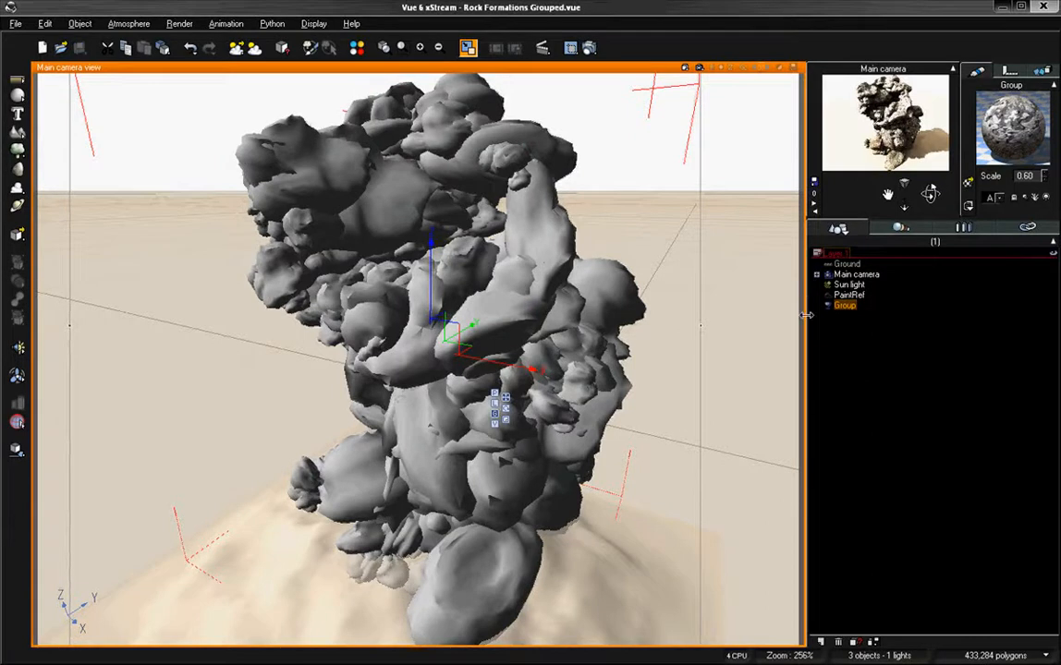
{"action": "double_click", "coordinate": [994, 129]}
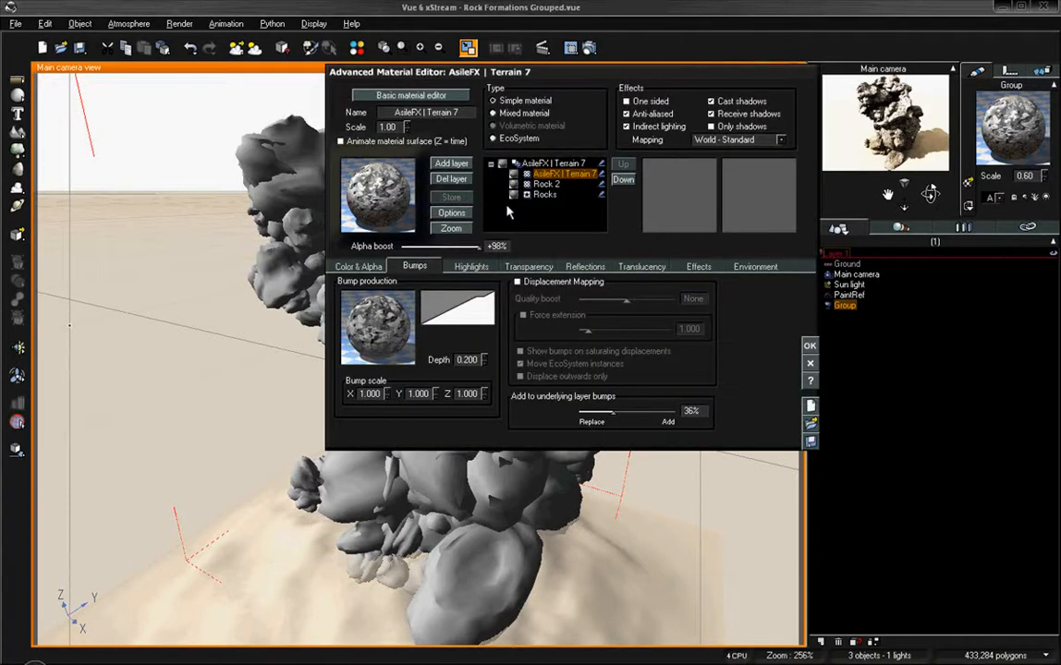
{"action": "left_click_drag", "start_coordinate": [562, 73], "coordinate": [550, 162]}
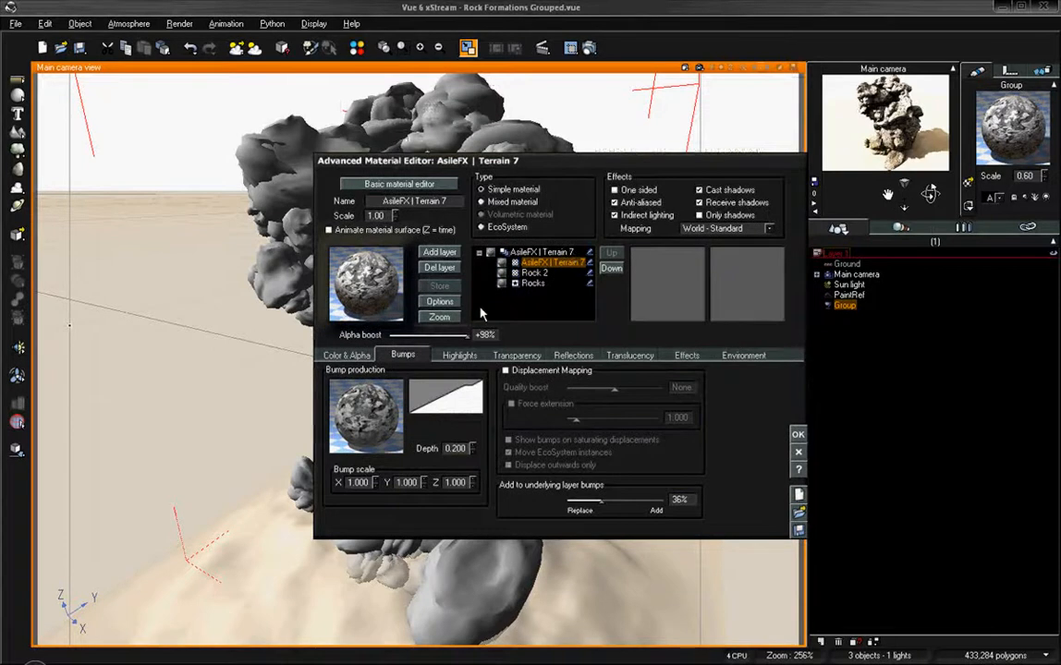
{"action": "left_click", "coordinate": [504, 251]}
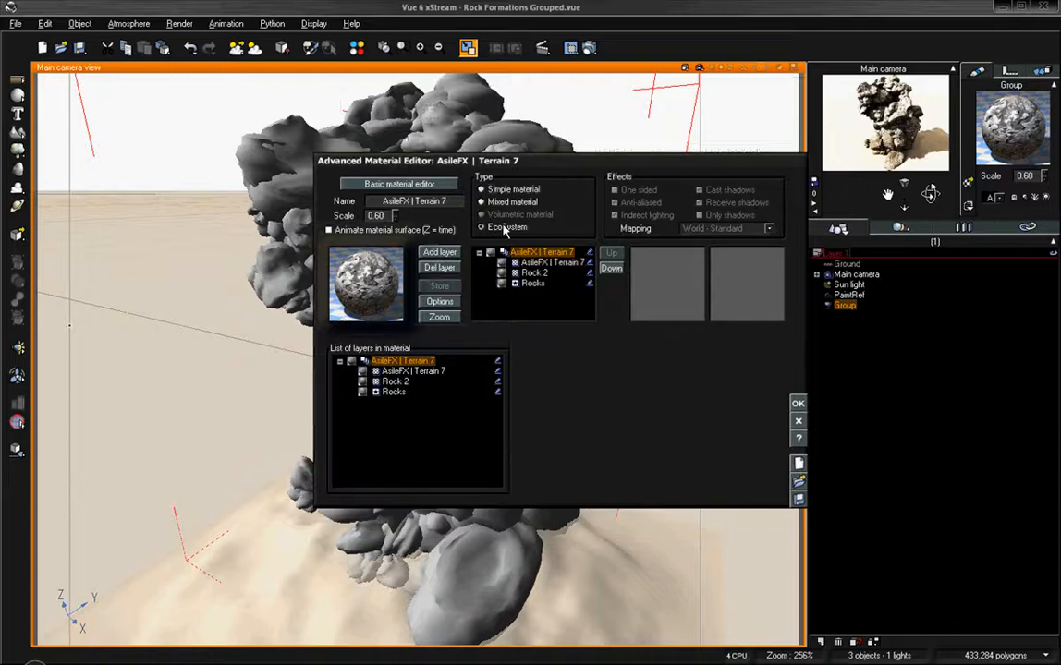
{"action": "left_click", "coordinate": [541, 262]}
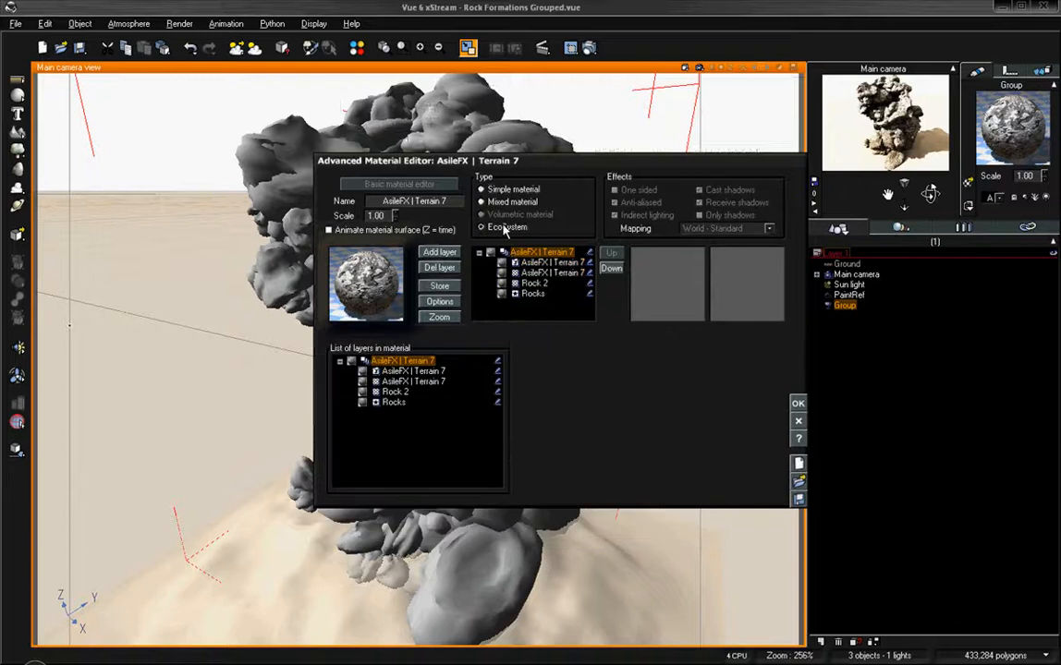
{"action": "left_click", "coordinate": [543, 264]}
Remove the EcoSystem layer's environment limits: altitude and slope ranges -1.00 to 1.00, bottom and flat fuzziness 0%
{"action": "left_click", "coordinate": [714, 355]}
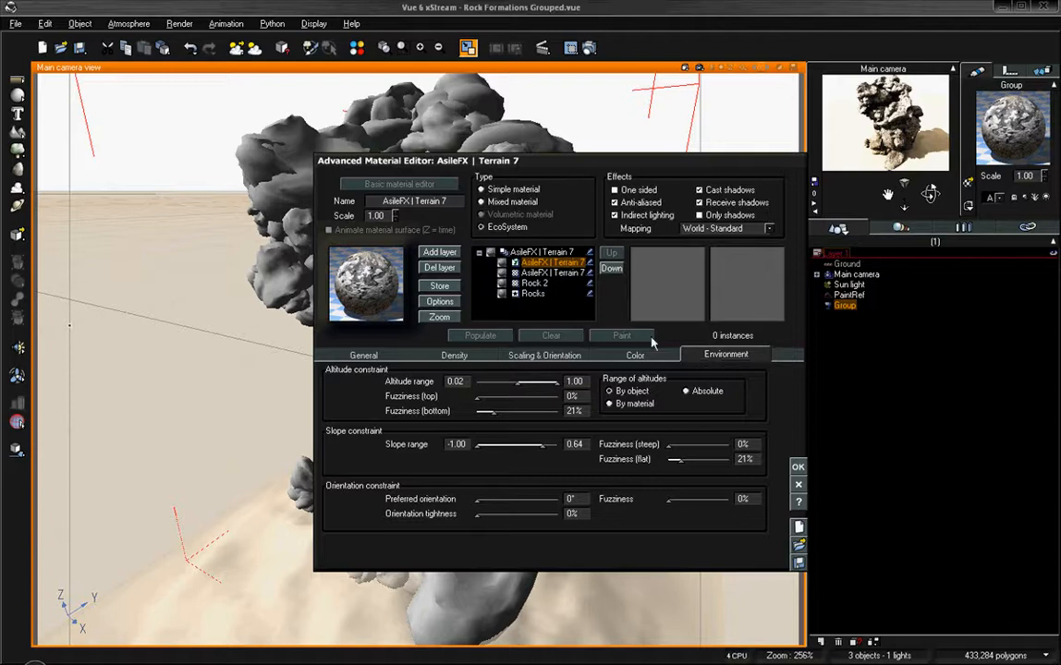
{"action": "left_click_drag", "start_coordinate": [676, 459], "coordinate": [670, 451]}
{"action": "left_click_drag", "start_coordinate": [537, 447], "coordinate": [587, 449]}
{"action": "left_click_drag", "start_coordinate": [483, 444], "coordinate": [457, 441]}
{"action": "left_click_drag", "start_coordinate": [518, 381], "coordinate": [485, 408]}
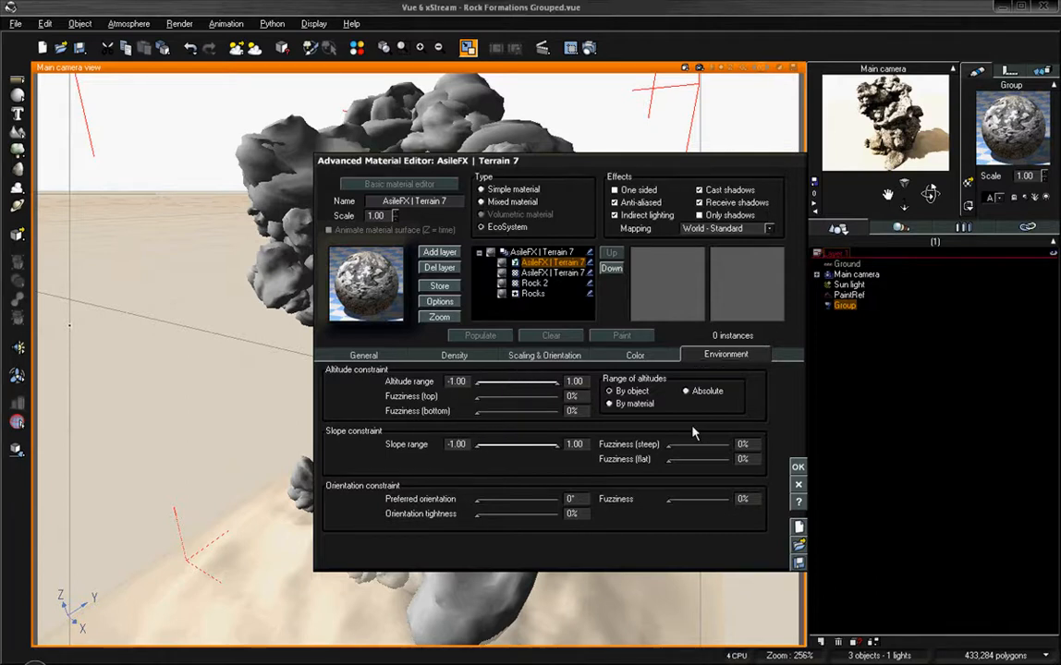
Add the Rural Maple Tree to the EcoSystem population with a scale of 0.700 and accept the material
{"action": "left_click", "coordinate": [364, 356]}
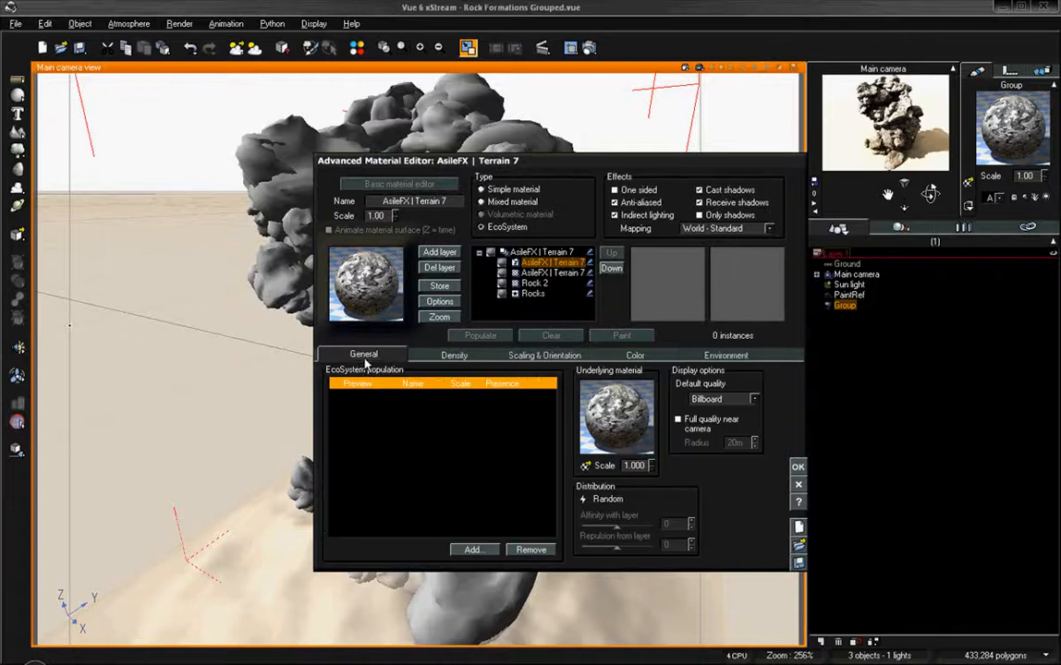
{"action": "left_click", "coordinate": [472, 550]}
{"action": "left_click", "coordinate": [499, 568]}
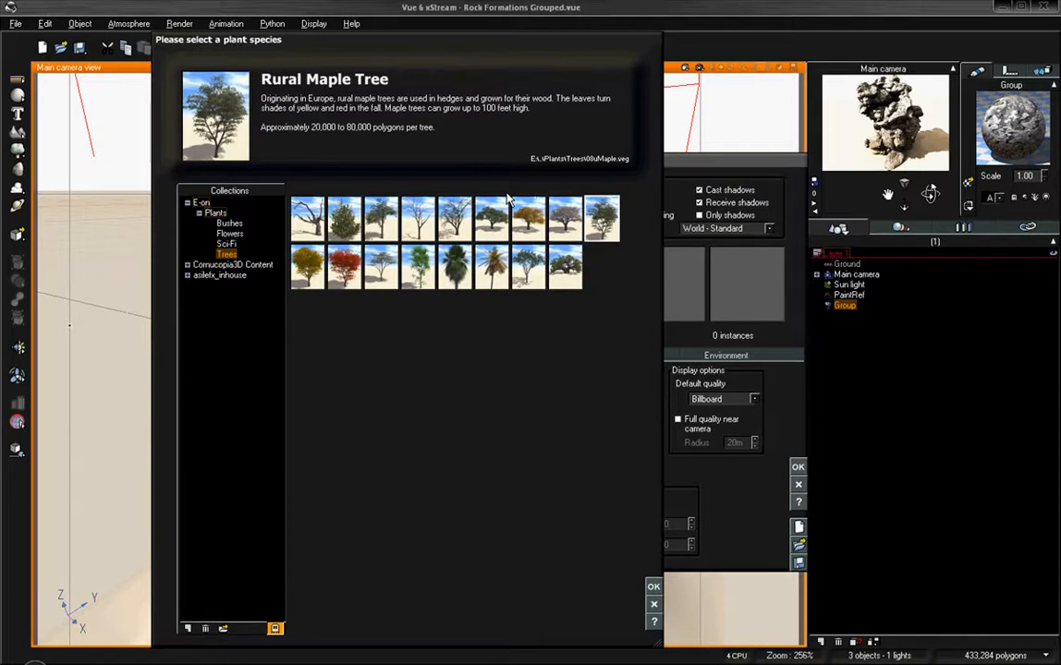
{"action": "key", "text": "Return"}
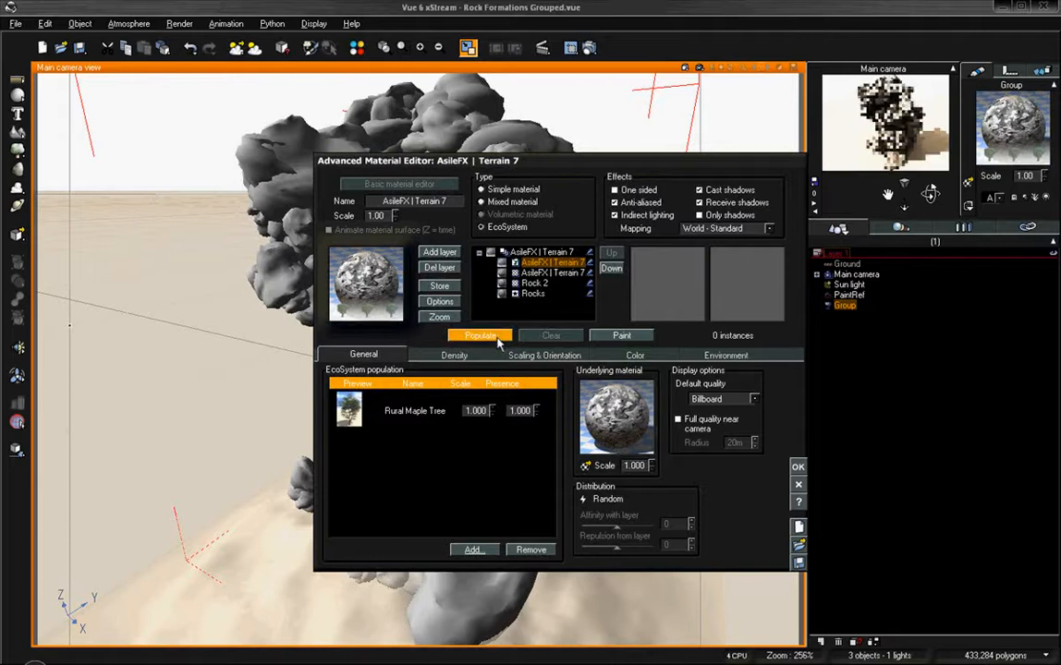
{"action": "left_click_drag", "start_coordinate": [491, 410], "coordinate": [494, 410]}
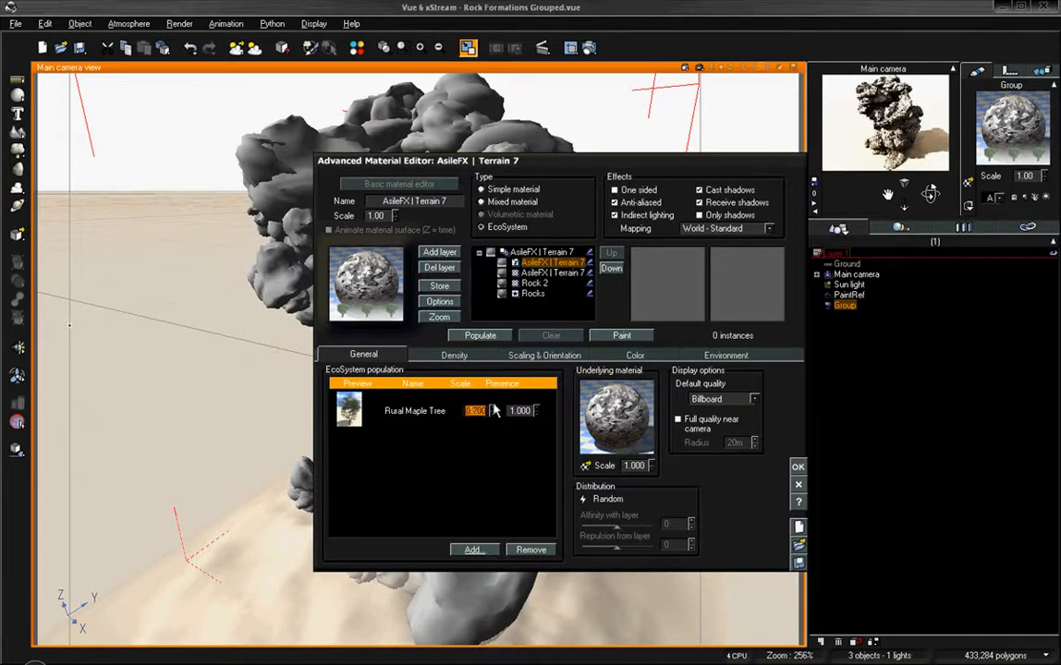
{"action": "left_click", "coordinate": [798, 467]}
Disable decay near foreign objects in the group's EcoSystem density settings and populate the layer
{"action": "left_click_drag", "start_coordinate": [927, 192], "coordinate": [932, 195]}
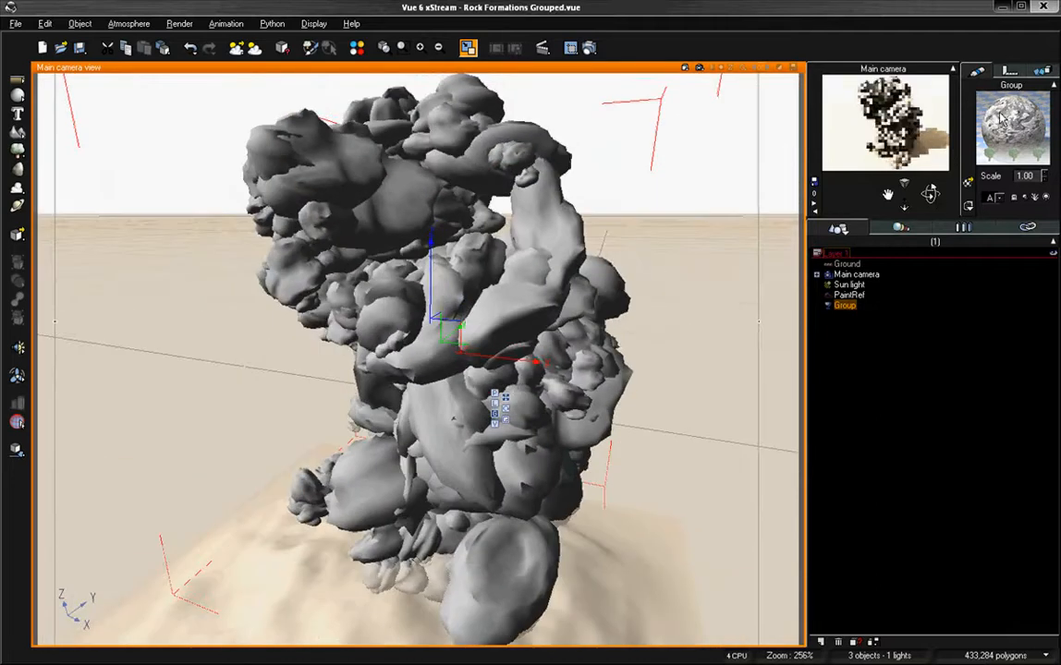
{"action": "double_click", "coordinate": [980, 129]}
{"action": "left_click", "coordinate": [592, 266]}
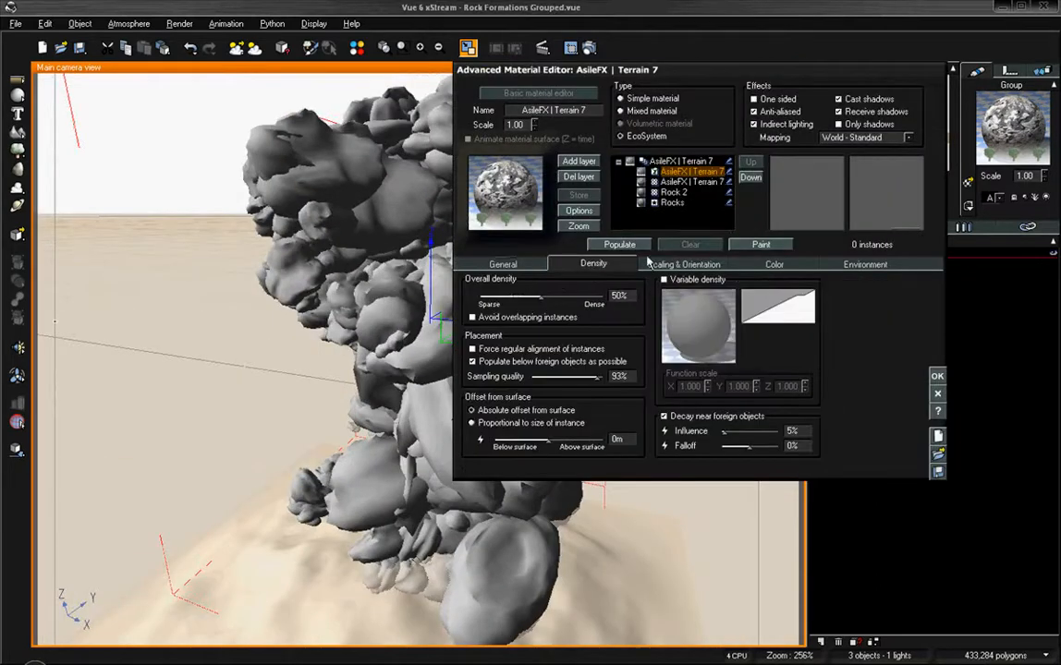
{"action": "left_click", "coordinate": [663, 416]}
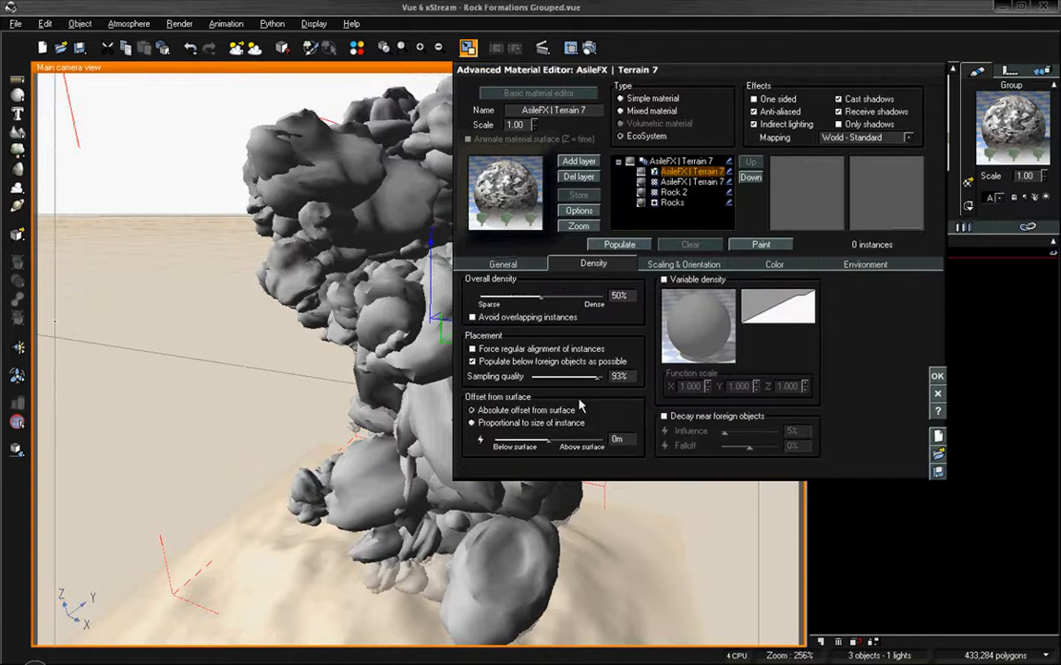
{"action": "left_click", "coordinate": [619, 244]}
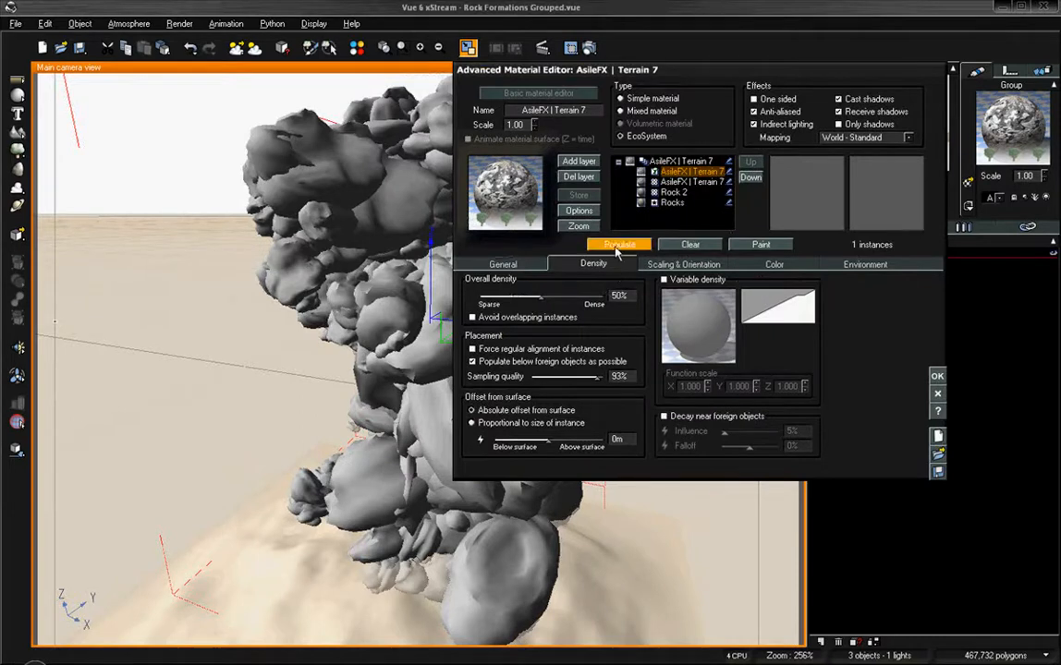
Raise the EcoSystem's overall density to 100%, set the Rural Maple Tree scale to 0.200, and populate the layer
{"action": "left_click_drag", "start_coordinate": [549, 296], "coordinate": [615, 304]}
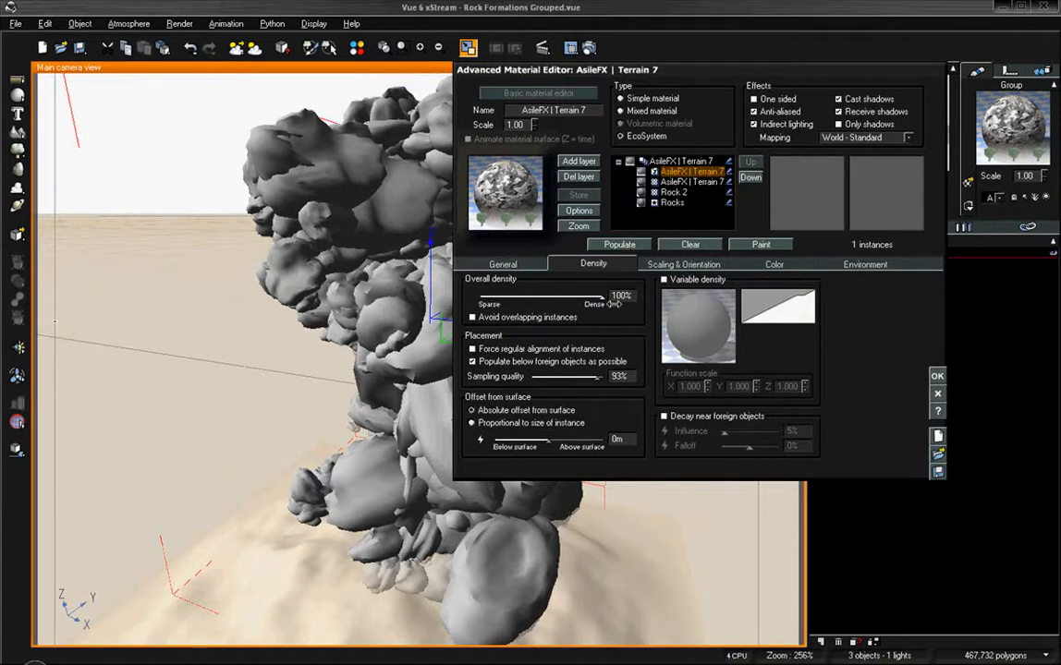
{"action": "left_click", "coordinate": [503, 264]}
{"action": "double_click", "coordinate": [615, 320]}
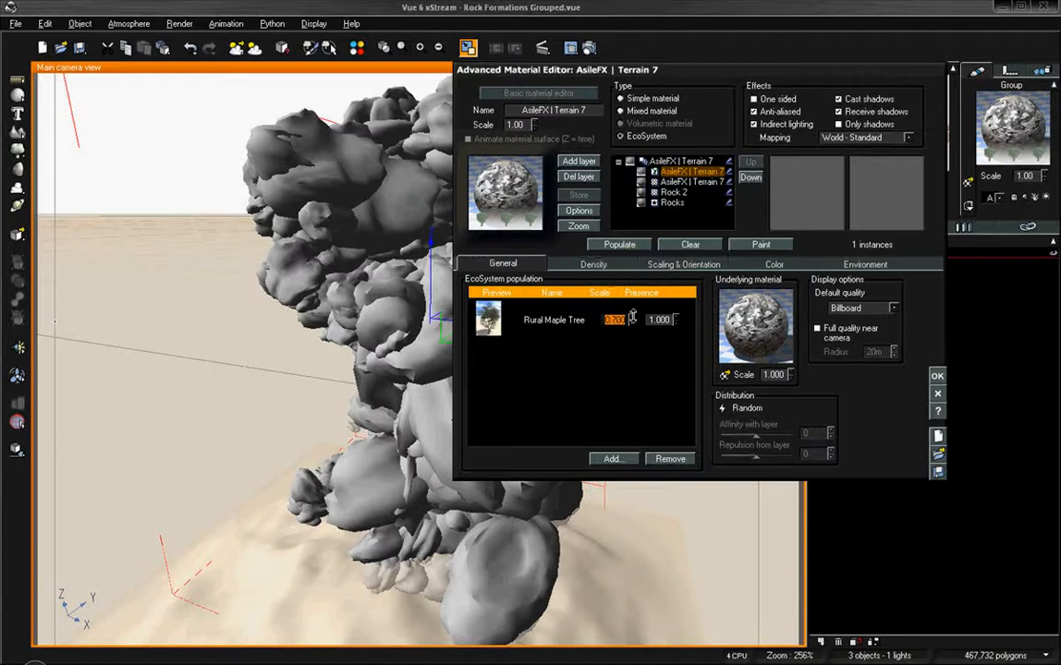
{"action": "left_click", "coordinate": [619, 244]}
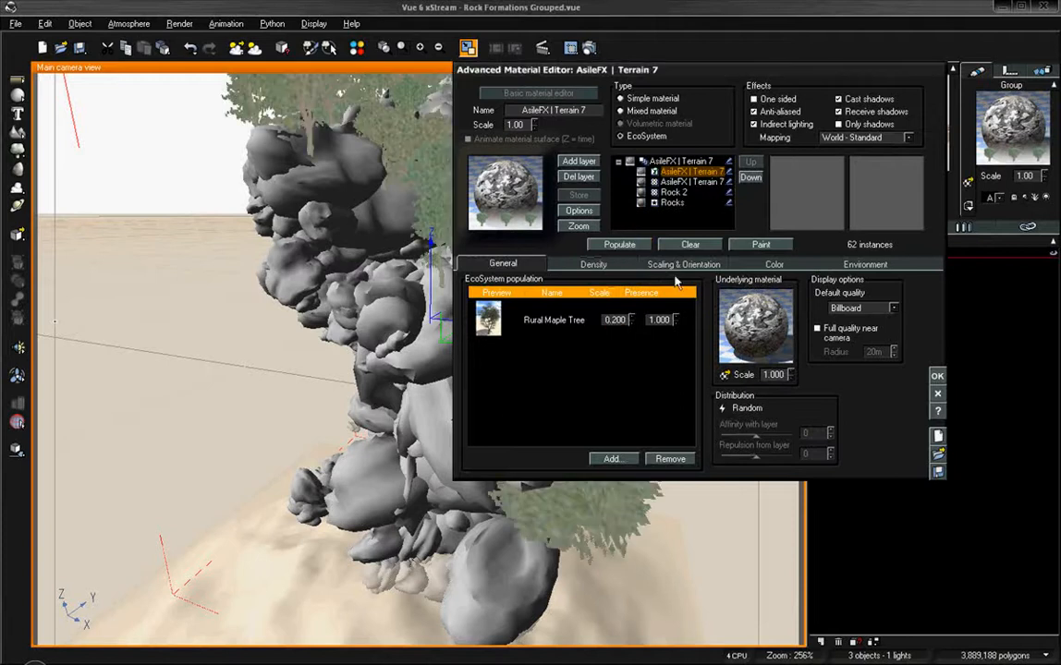
Lower the Rural Maple Tree scale to 0.100 in the EcoSystem population and repopulate the layer
{"action": "left_click_drag", "start_coordinate": [689, 73], "coordinate": [546, 180]}
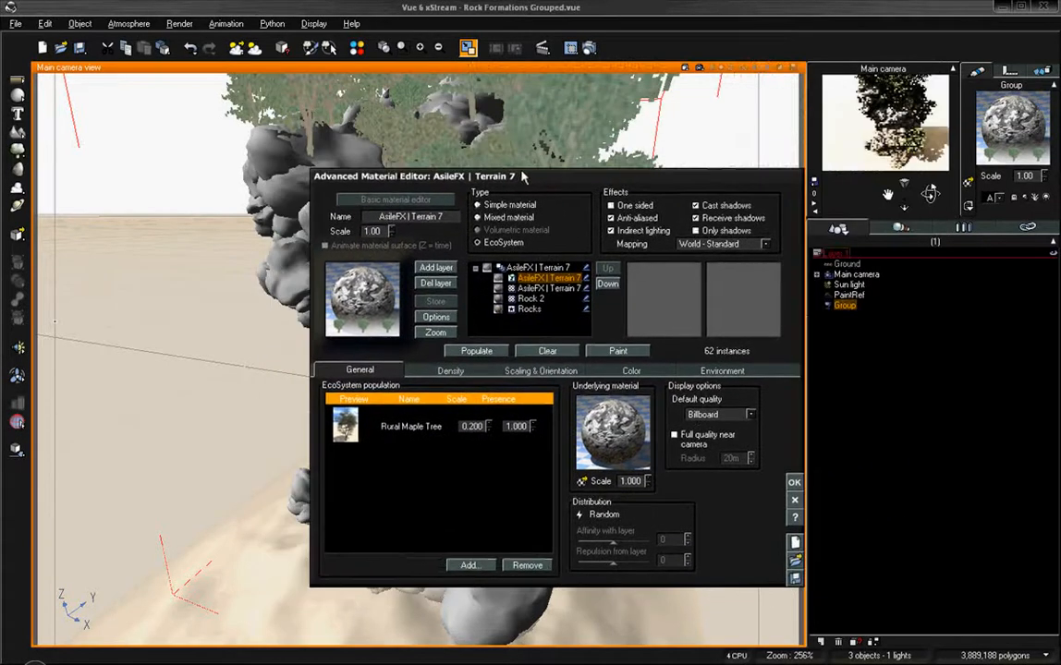
{"action": "double_click", "coordinate": [471, 426]}
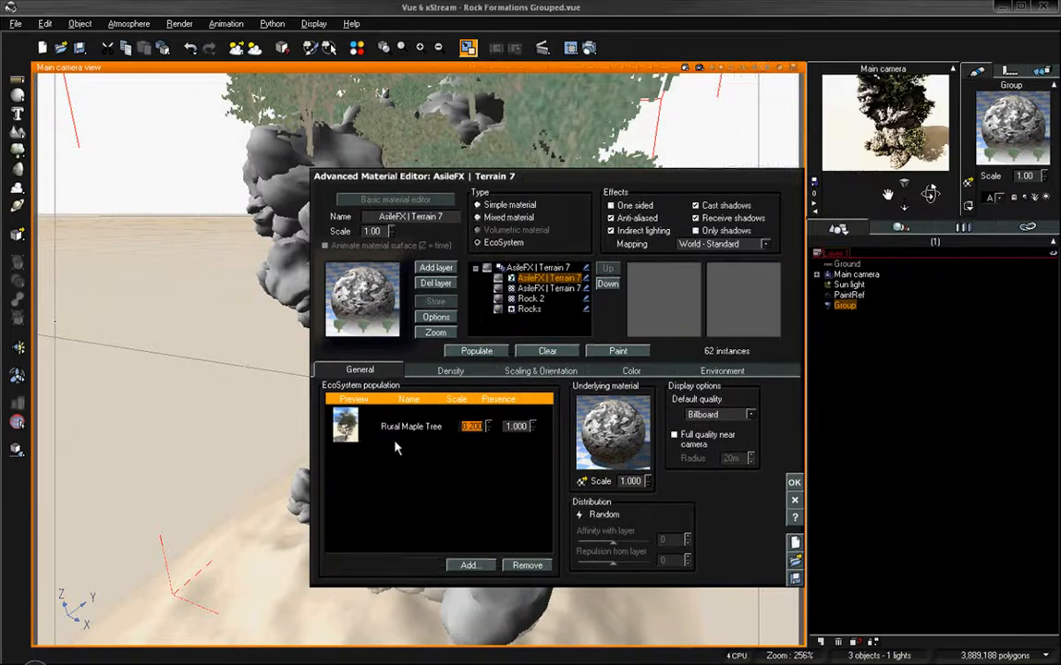
{"action": "left_click", "coordinate": [476, 351]}
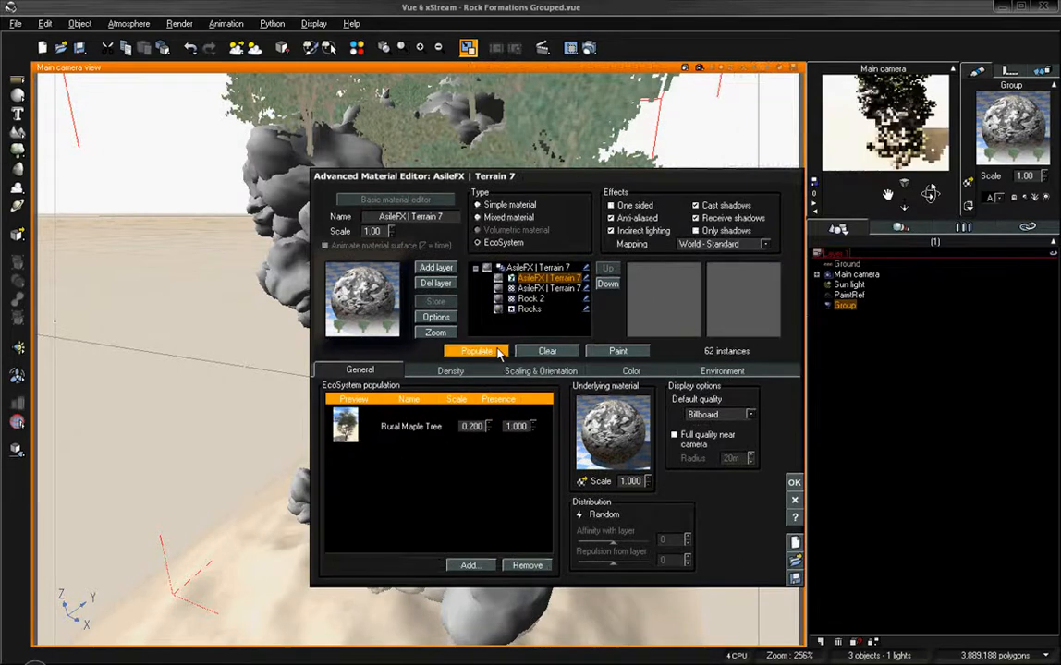
{"action": "left_click_drag", "start_coordinate": [490, 426], "coordinate": [489, 442]}
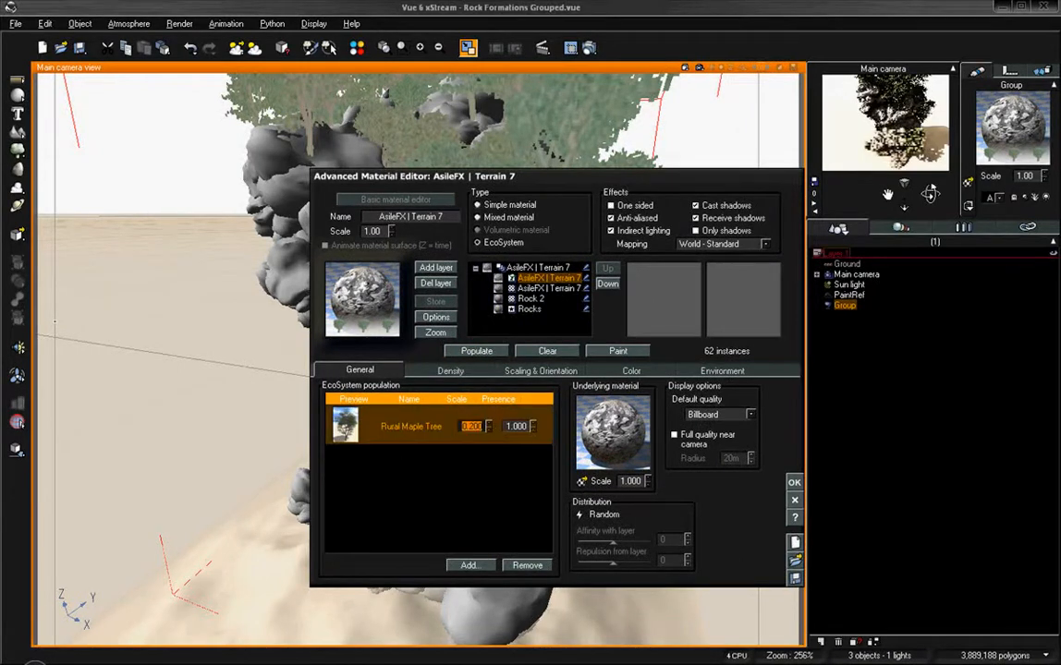
{"action": "type", "text": "0.1"}
{"action": "left_click", "coordinate": [492, 354]}
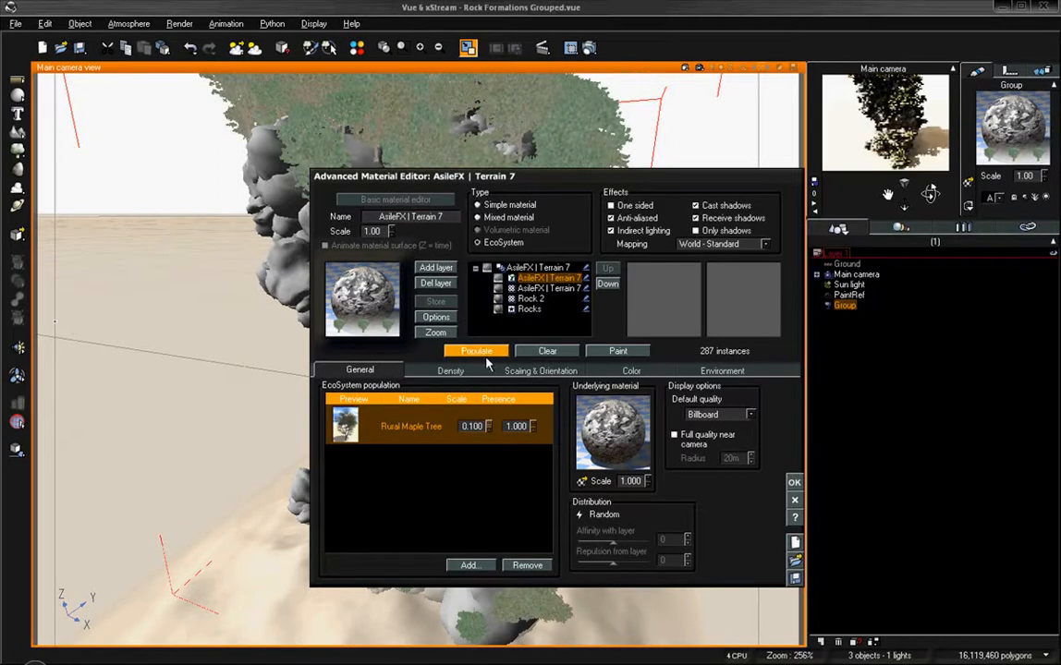
Set the EcoSystem's overall scaling to 0.225, repopulate the layer, and accept the material
{"action": "left_click", "coordinate": [529, 371]}
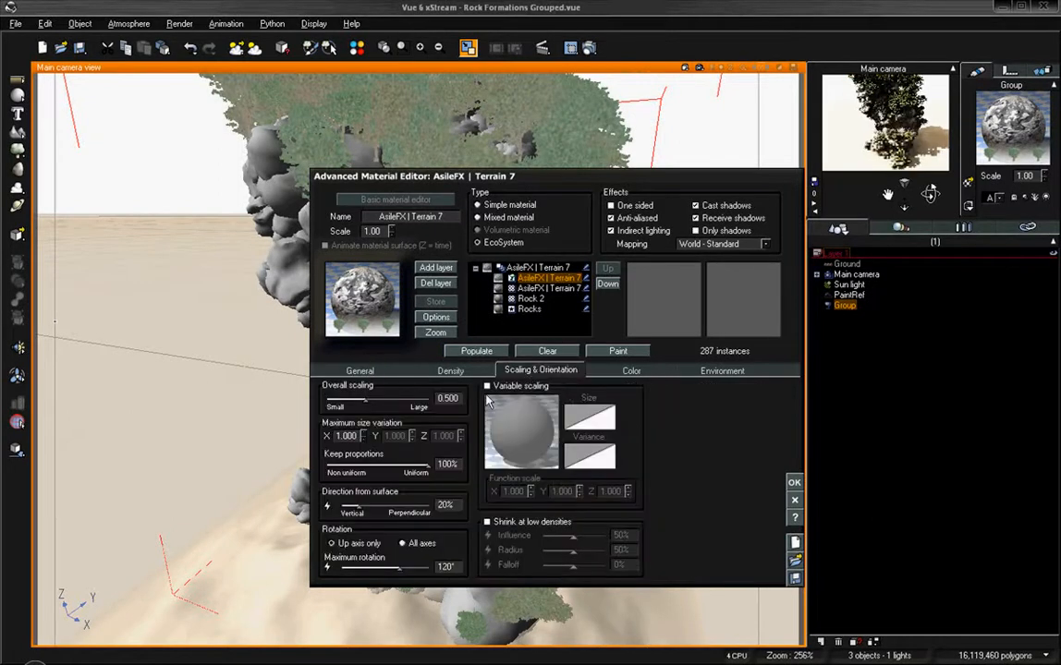
{"action": "left_click_drag", "start_coordinate": [398, 399], "coordinate": [344, 399]}
{"action": "left_click", "coordinate": [473, 352]}
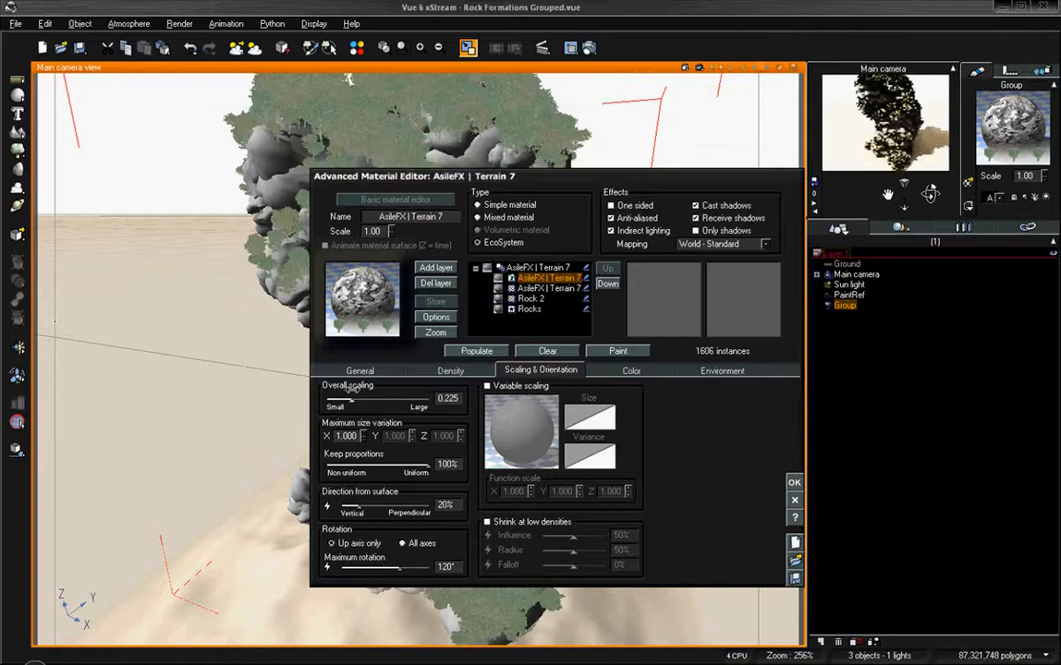
{"action": "left_click_drag", "start_coordinate": [357, 400], "coordinate": [352, 398]}
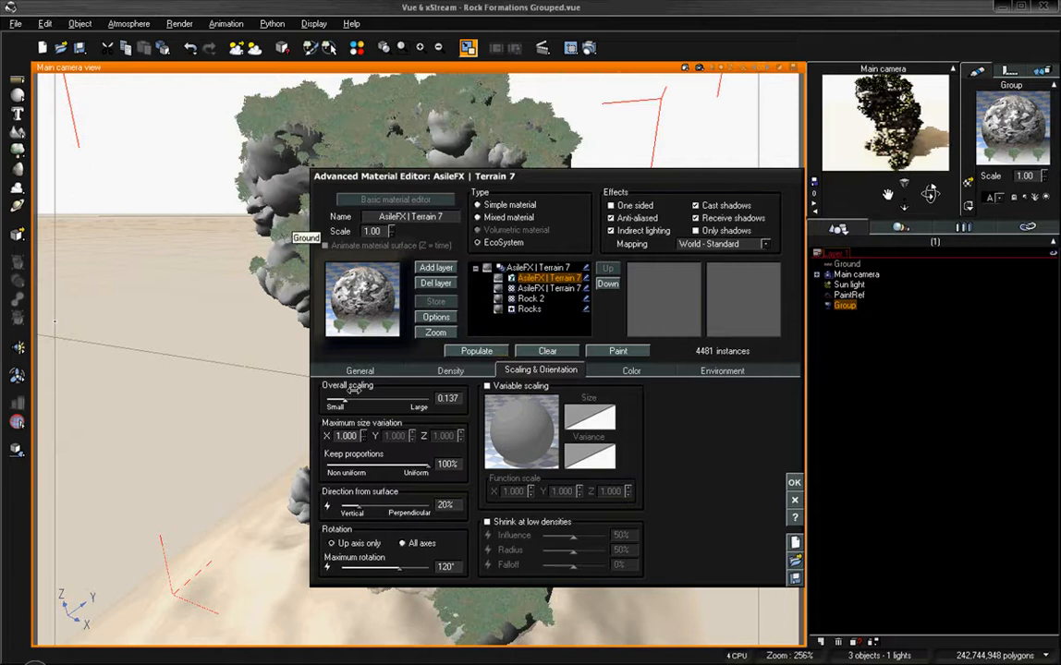
{"action": "left_click", "coordinate": [472, 352]}
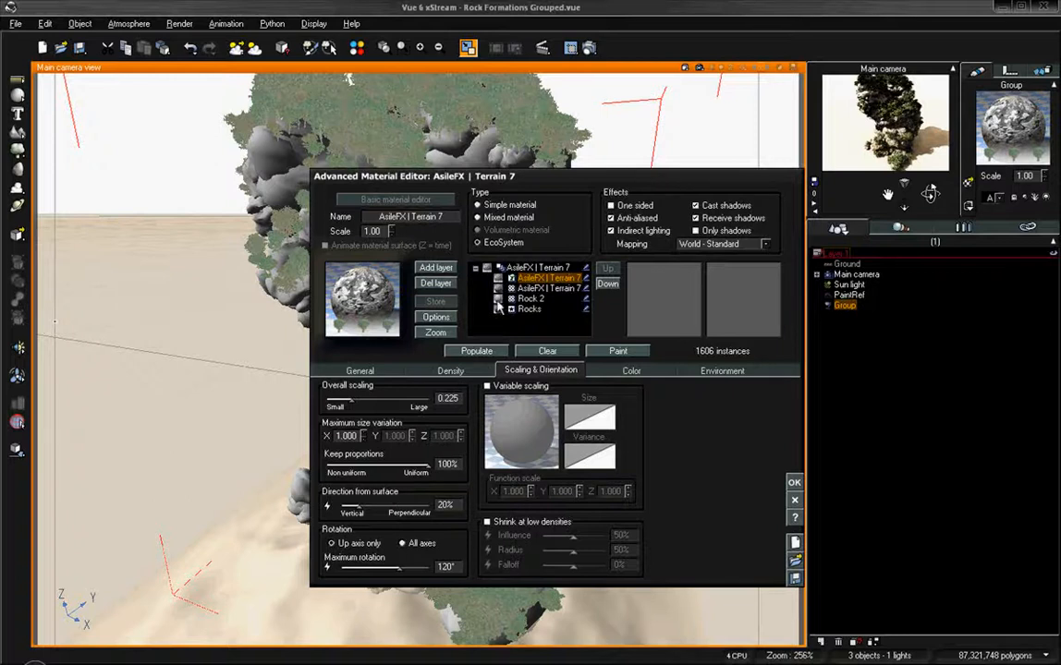
{"action": "left_click", "coordinate": [794, 481]}
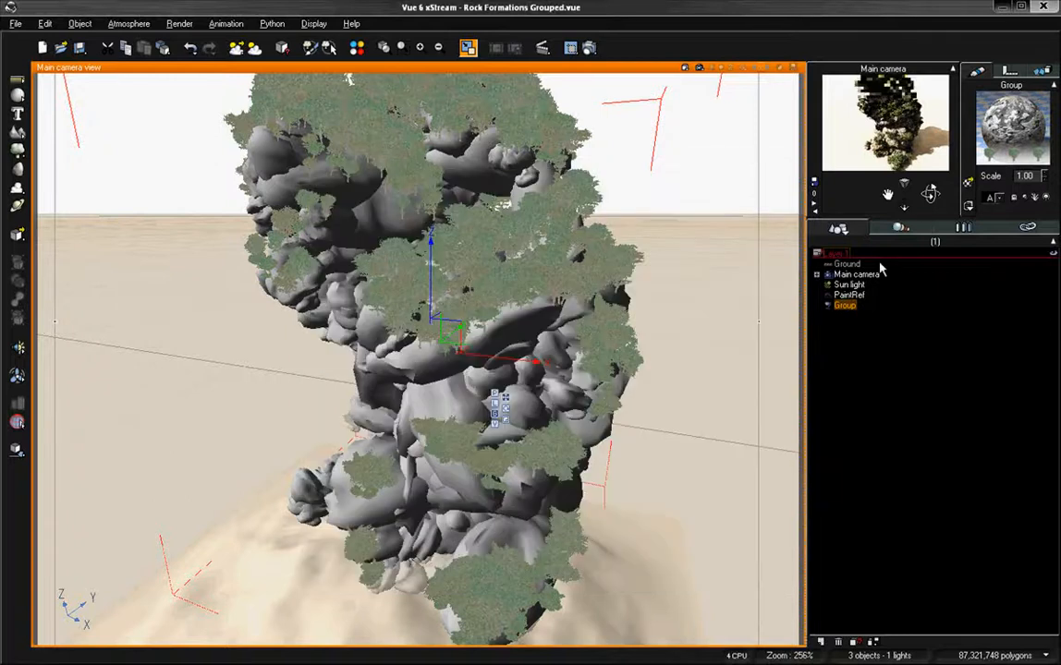
Set the atmosphere's light balance to 75% and its sky dome lighting gain to 0.20
{"action": "left_click_drag", "start_coordinate": [927, 192], "coordinate": [887, 193]}
{"action": "left_click", "coordinate": [910, 378]}
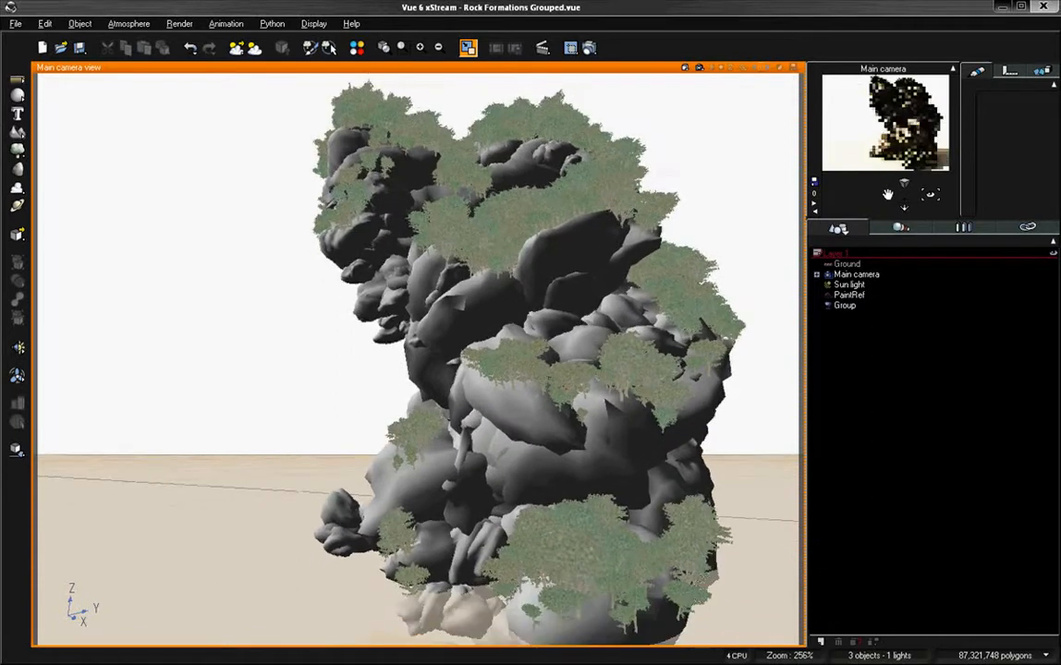
{"action": "left_click", "coordinate": [128, 23]}
{"action": "left_click", "coordinate": [121, 83]}
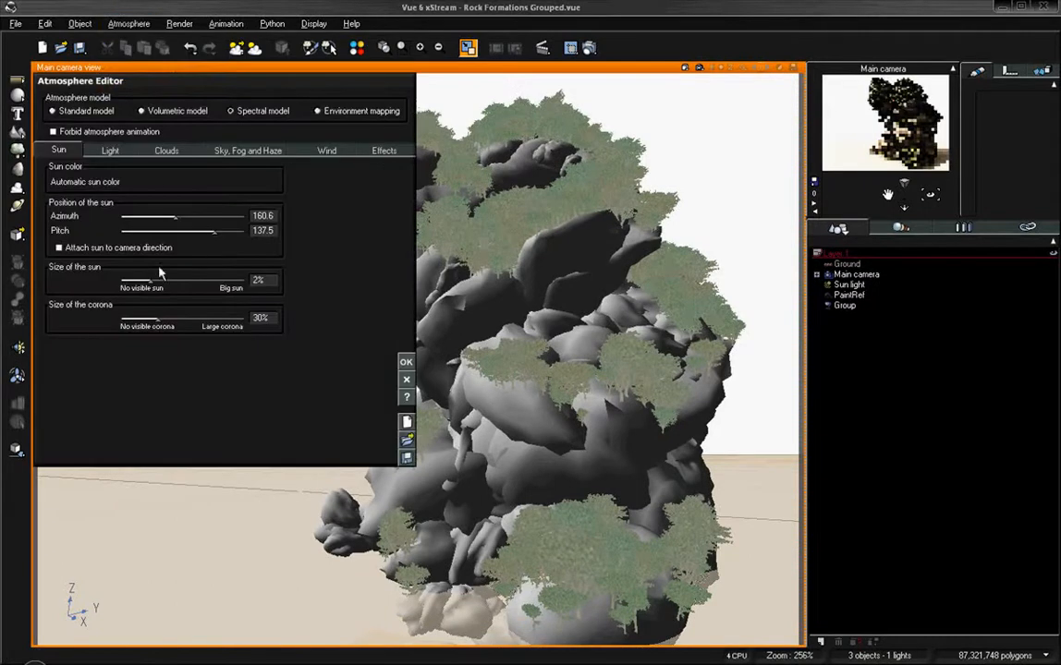
{"action": "left_click", "coordinate": [110, 150]}
{"action": "left_click_drag", "start_coordinate": [211, 317], "coordinate": [222, 317]}
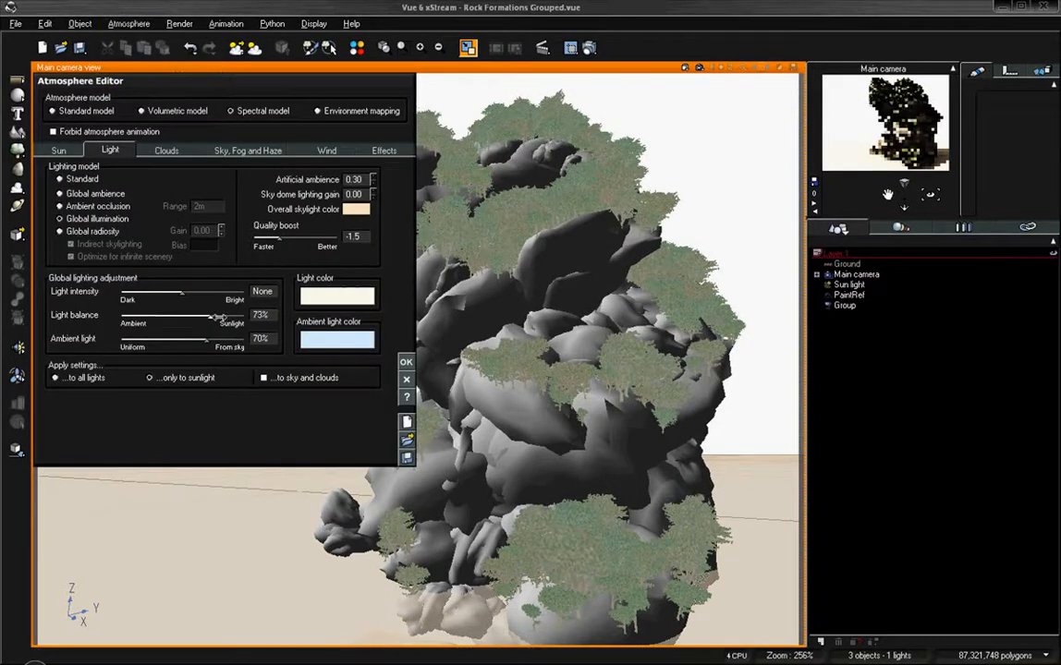
{"action": "left_click_drag", "start_coordinate": [370, 194], "coordinate": [370, 185]}
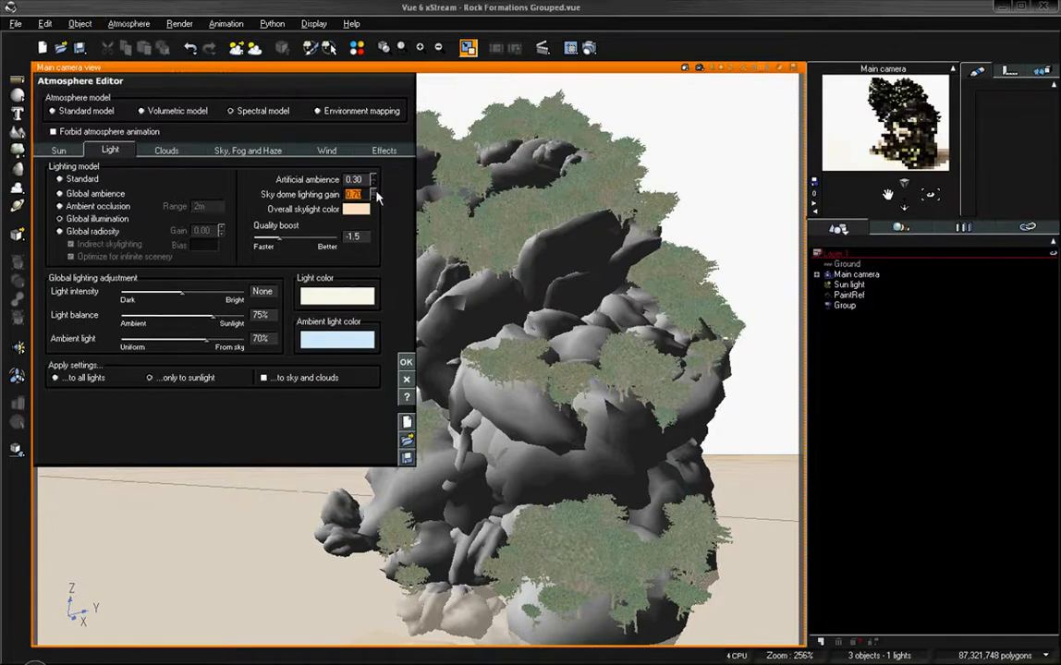
Set the atmosphere's glow intensity to 25% and its scattering anisotropy to 0.29
{"action": "left_click", "coordinate": [246, 150]}
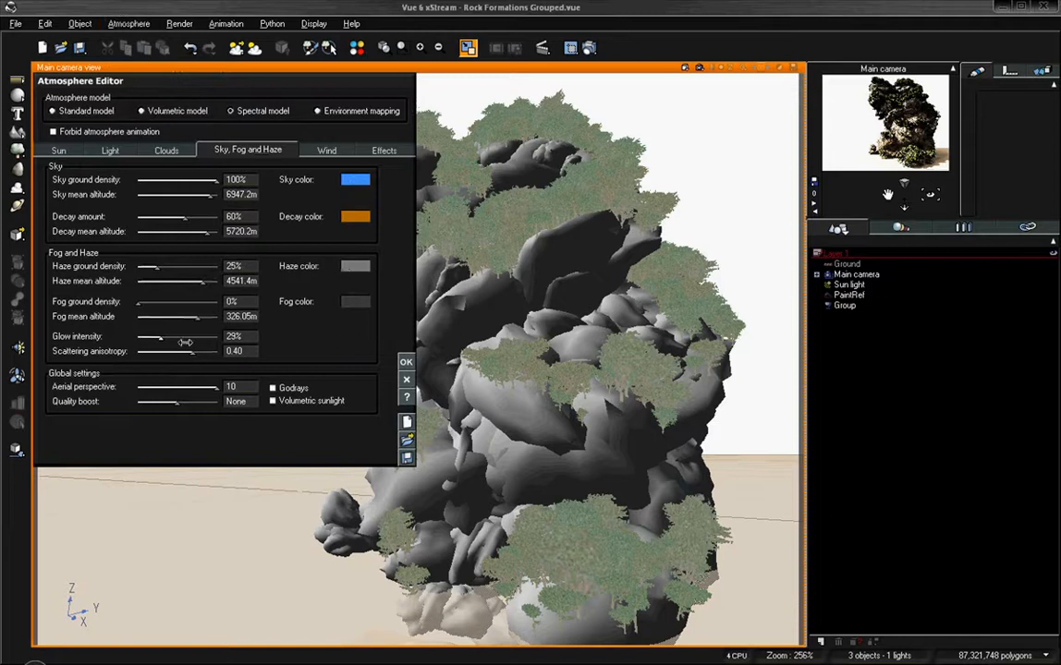
{"action": "mouse_move", "coordinate": [192, 344]}
{"action": "left_mouse_down"}
{"action": "mouse_move", "coordinate": [204, 343]}
{"action": "mouse_move", "coordinate": [154, 336]}
{"action": "mouse_move", "coordinate": [191, 352]}
{"action": "left_mouse_up"}
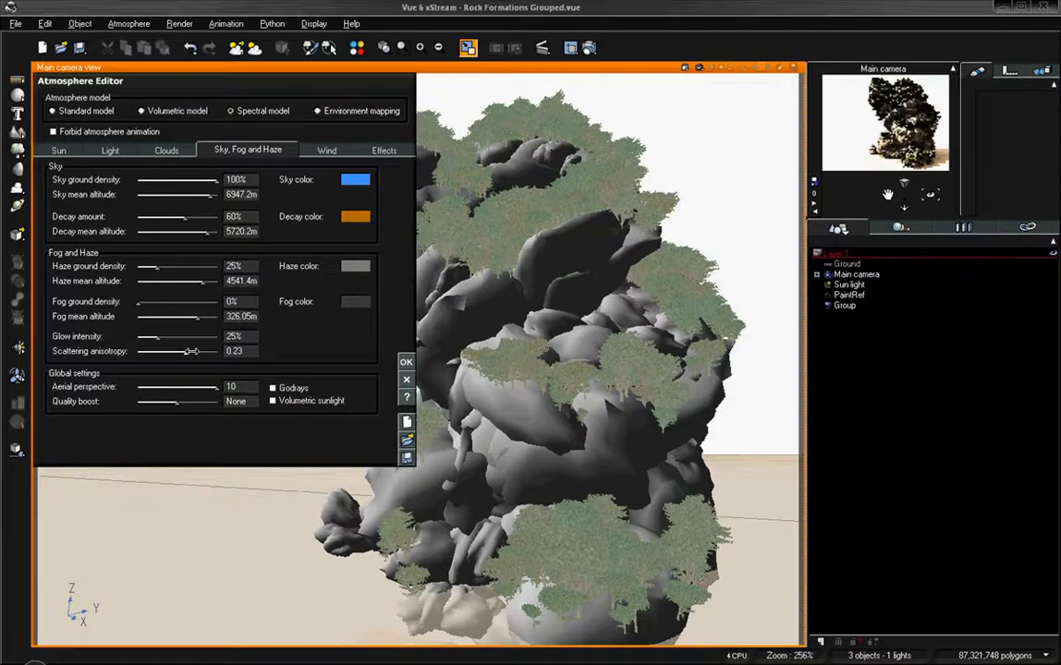
Try aerial perspective values of 50, 500 and 100 in the atmosphere's global settings
{"action": "mouse_move", "coordinate": [215, 386]}
{"action": "left_mouse_down"}
{"action": "mouse_move", "coordinate": [144, 386]}
{"action": "mouse_move", "coordinate": [223, 386]}
{"action": "left_mouse_up"}
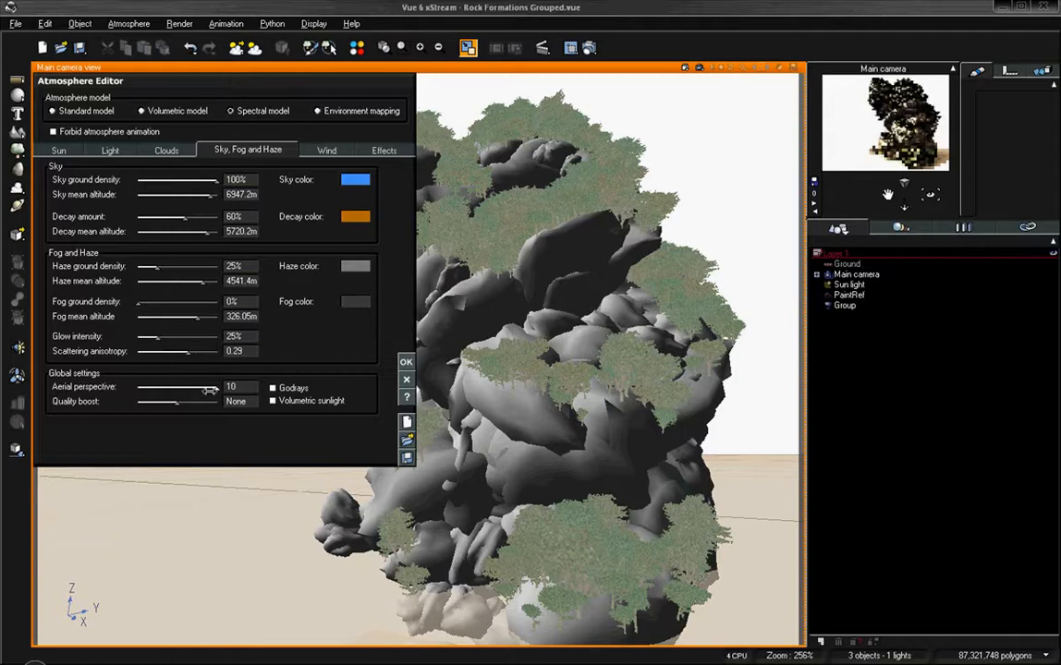
{"action": "type", "text": "50"}
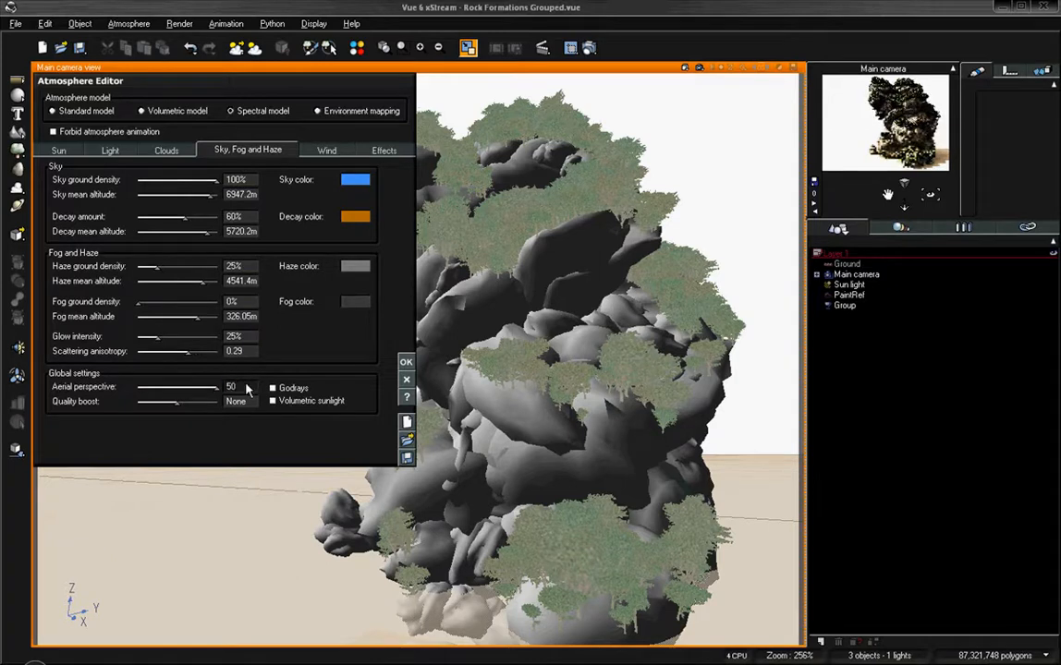
{"action": "key", "text": "Return"}
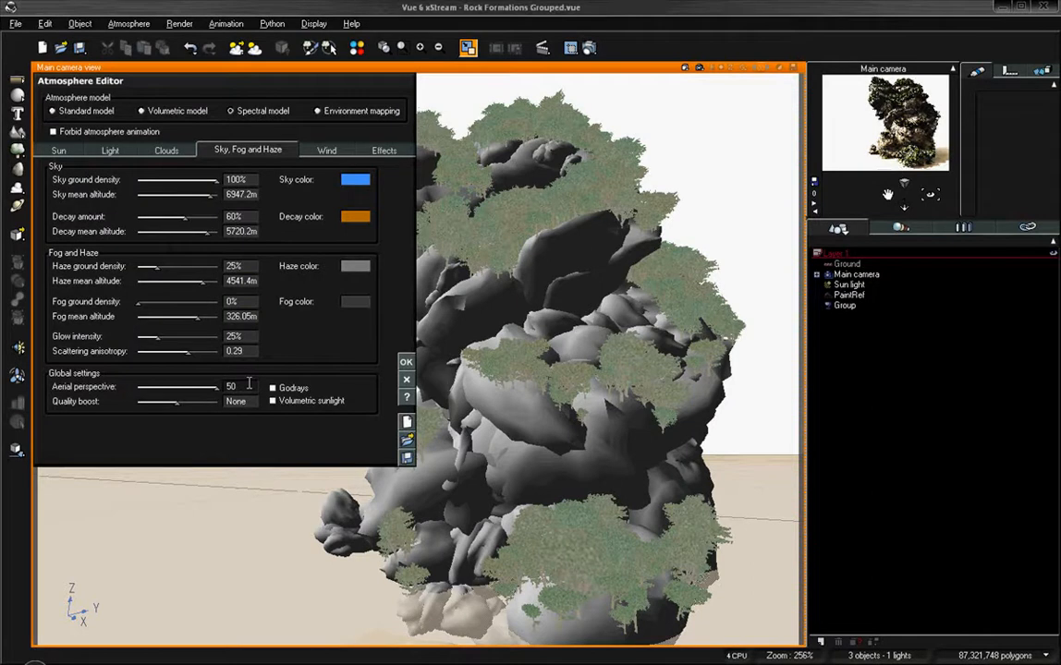
{"action": "type", "text": "500"}
{"action": "key", "text": "Return"}
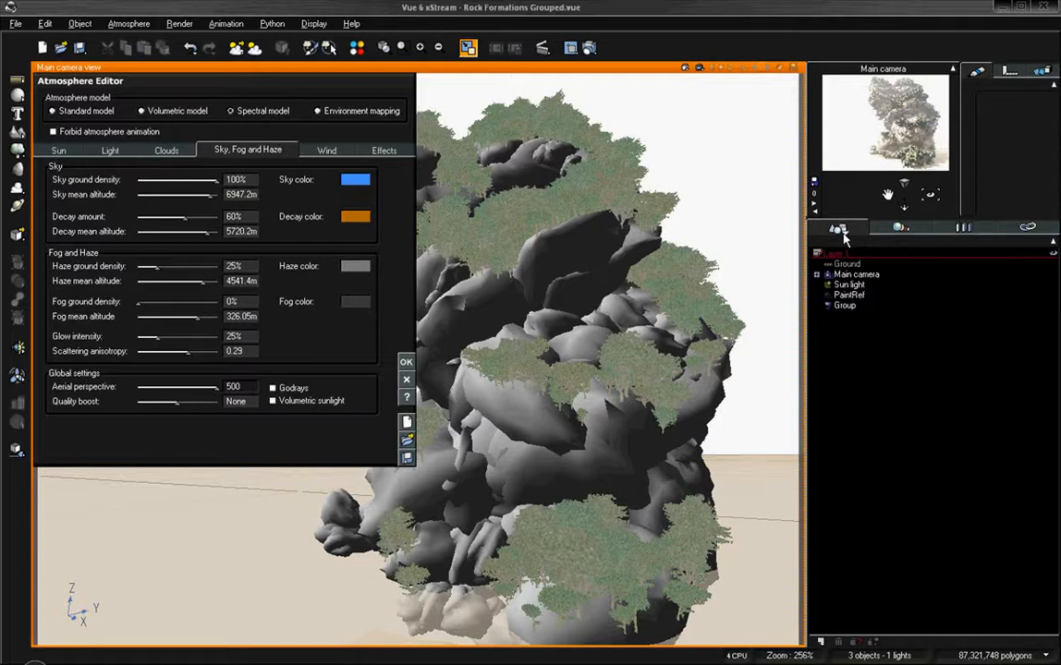
{"action": "left_click_drag", "start_coordinate": [244, 387], "coordinate": [211, 389]}
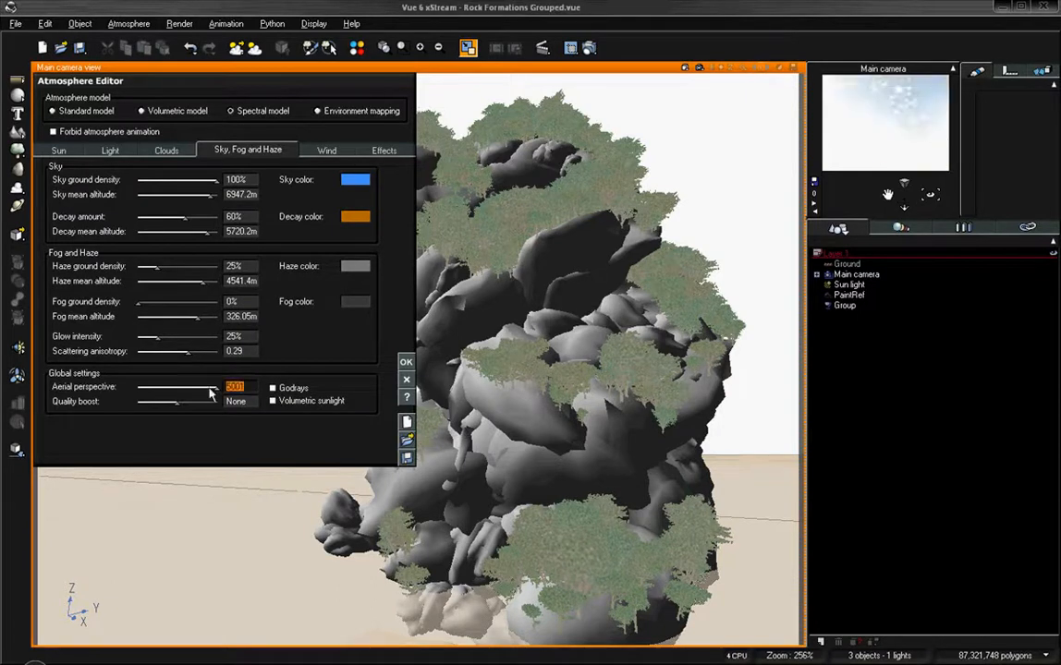
{"action": "type", "text": "100"}
{"action": "key", "text": "Return"}
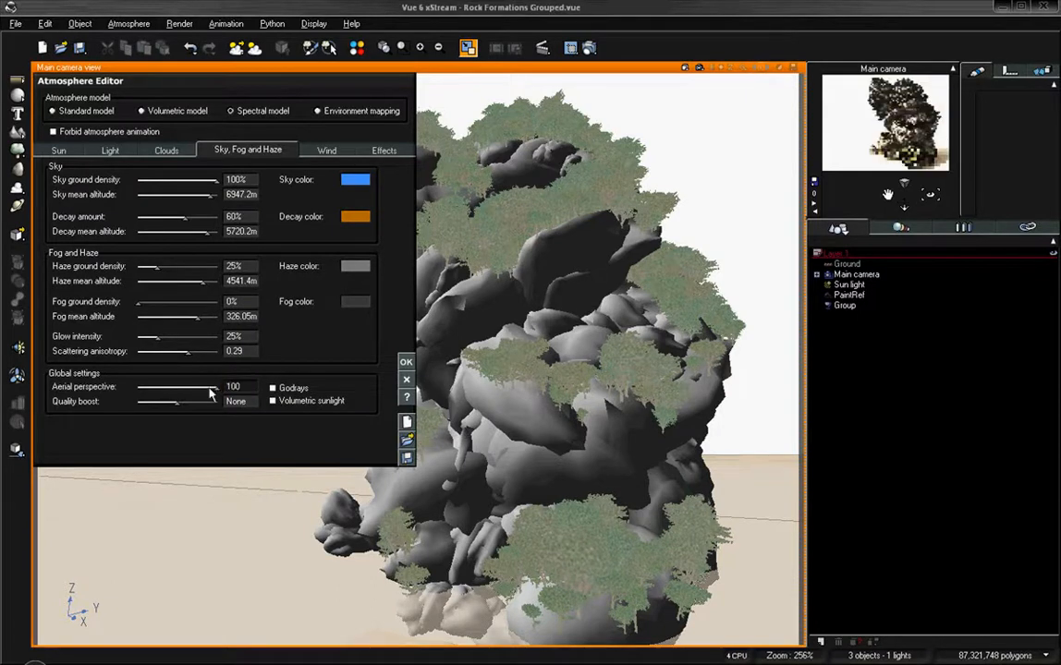
Set the aerial perspective to 150 and accept the atmosphere changes
{"action": "left_click", "coordinate": [250, 389]}
{"action": "key", "text": "BackSpace"}
{"action": "key", "text": "BackSpace"}
{"action": "type", "text": "50"}
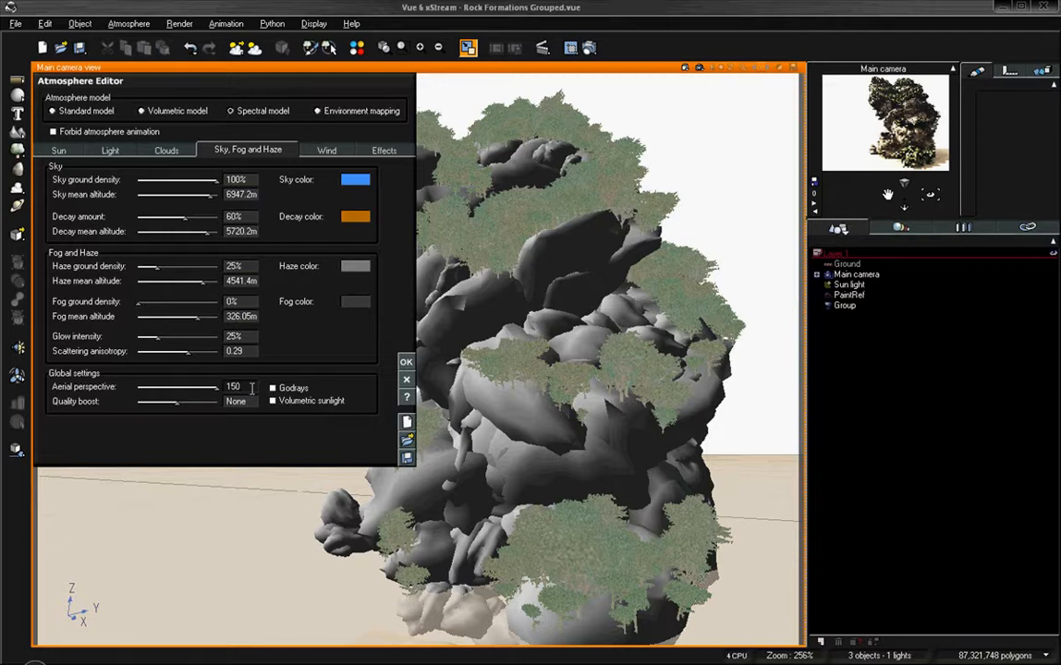
{"action": "key", "text": "Return"}
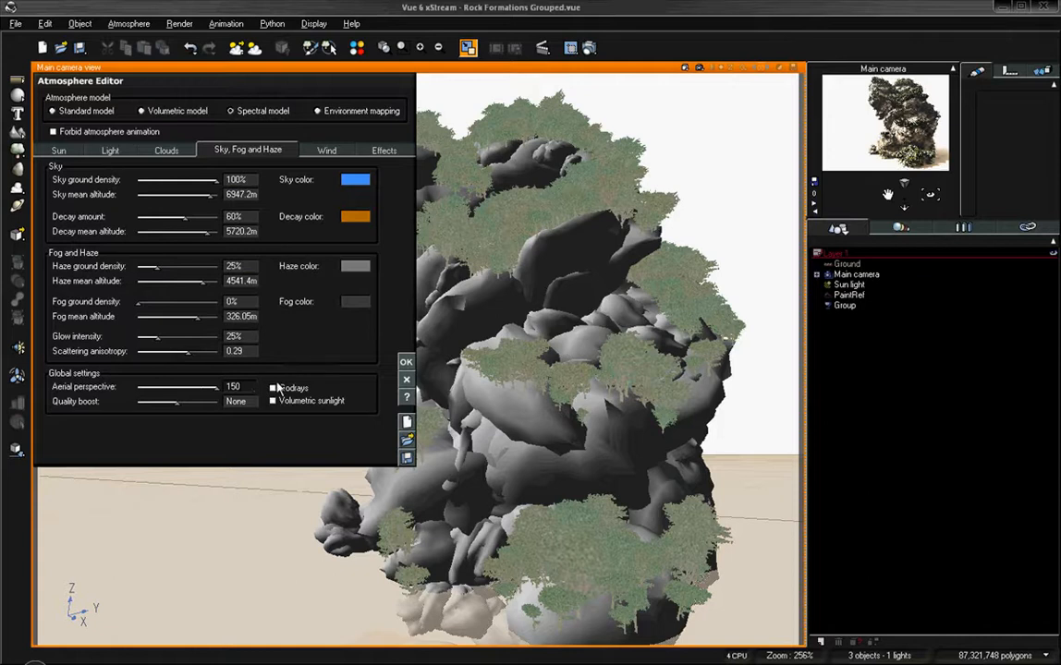
{"action": "left_click", "coordinate": [406, 361]}
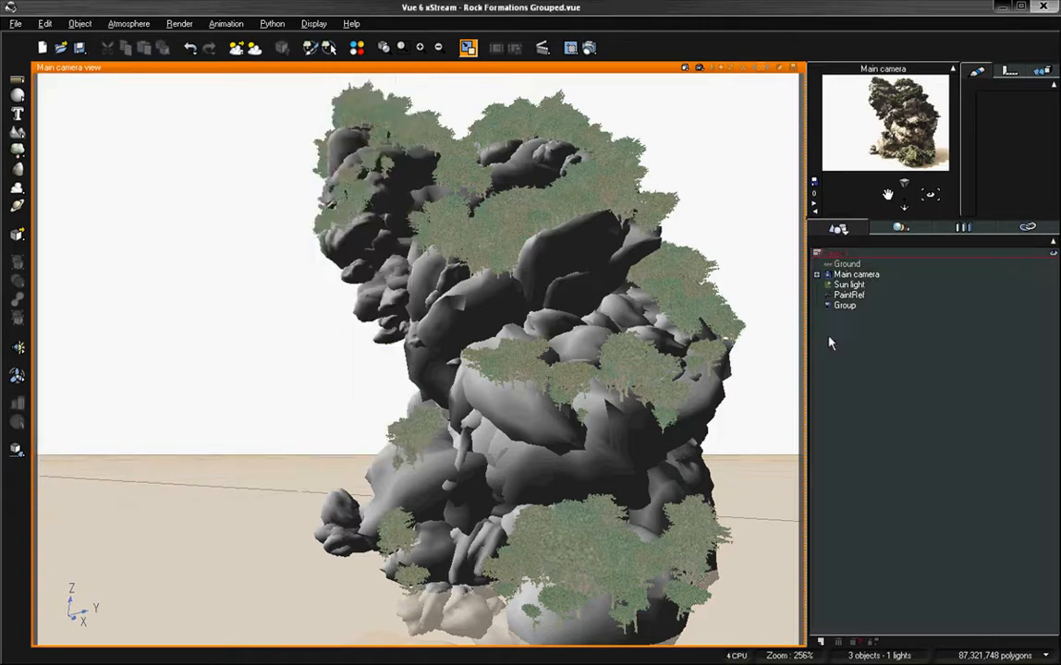
Save the scene and render the main camera view of the tree-covered rock formation
{"action": "key", "text": "ctrl+s"}
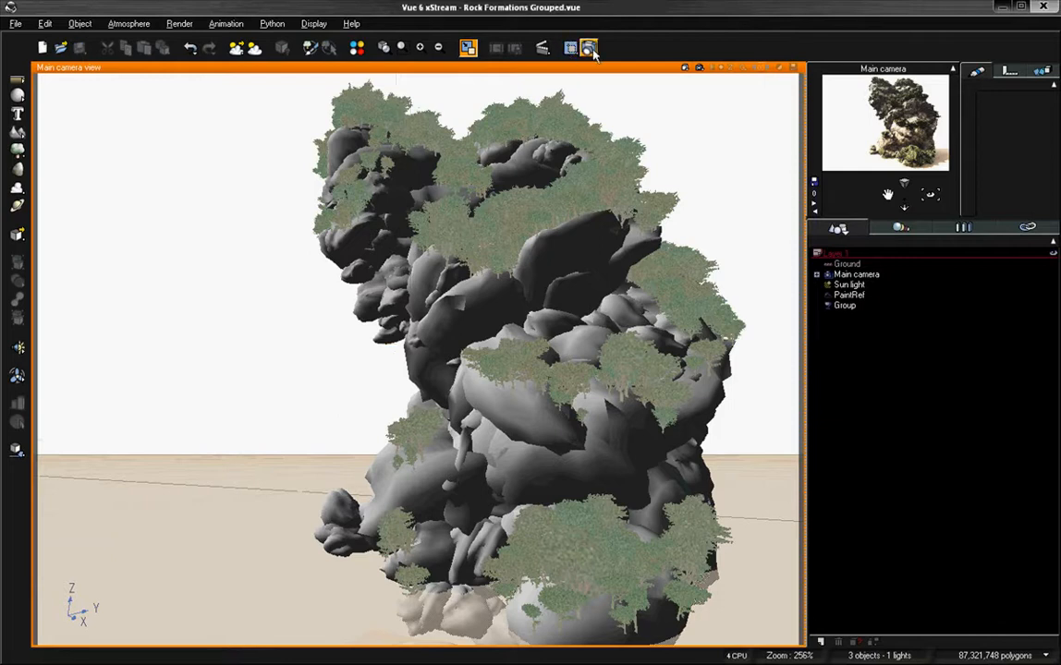
{"action": "left_click", "coordinate": [515, 48]}
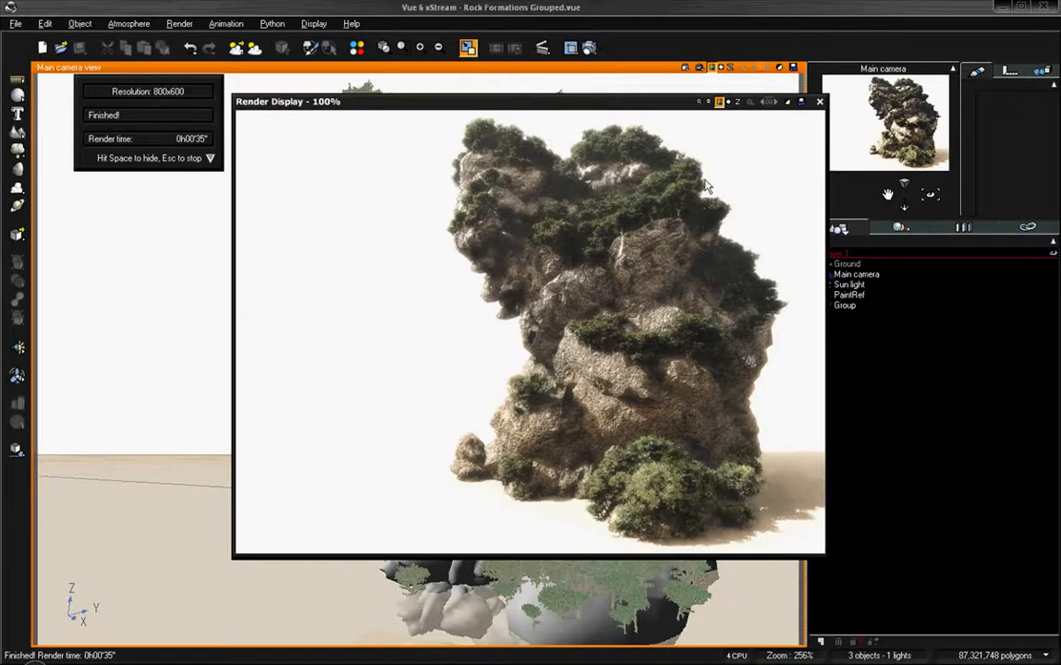
Reduce the lens glare of the finished render in its post render options and hide the render display
{"action": "left_click", "coordinate": [786, 103]}
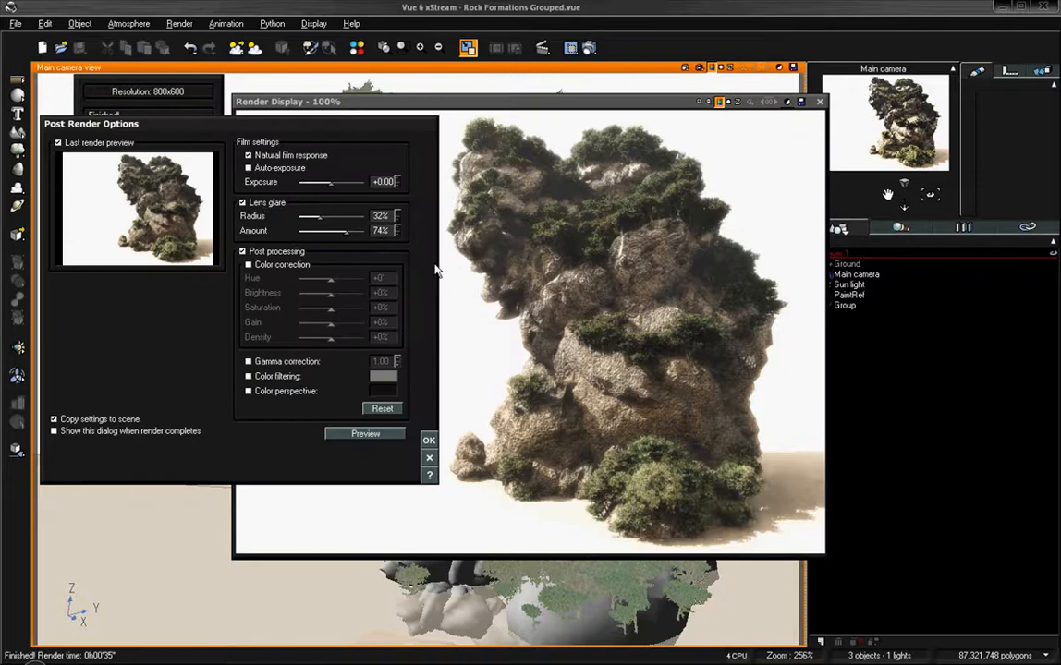
{"action": "left_click", "coordinate": [429, 440]}
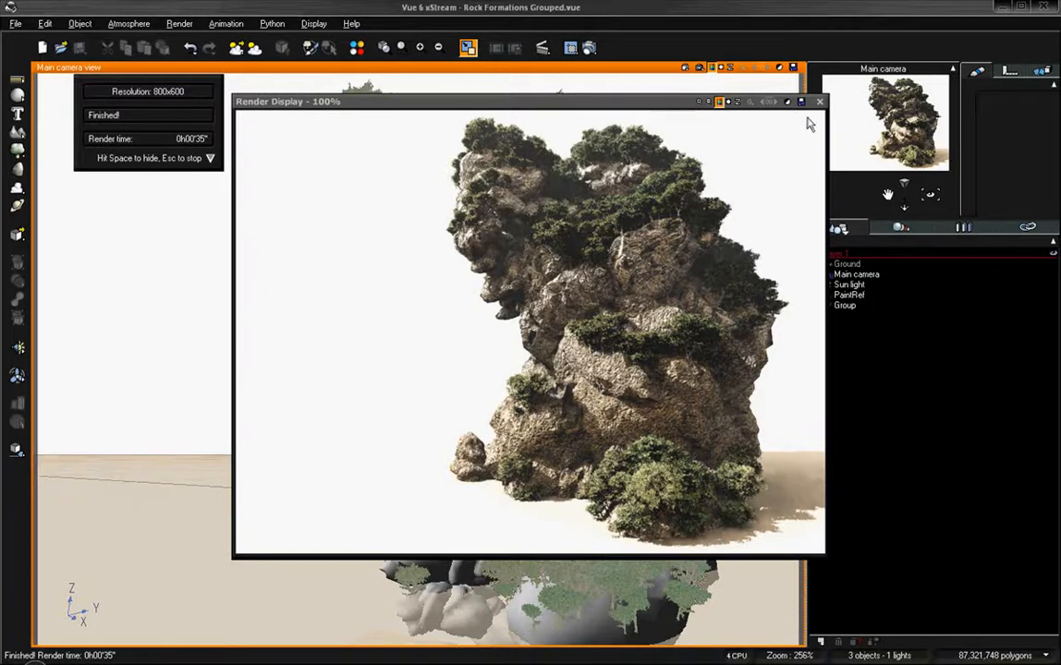
{"action": "key", "text": "space"}
Select the rock formation group and scale it uniformly, trying larger and smaller sizes
{"action": "left_click", "coordinate": [583, 292]}
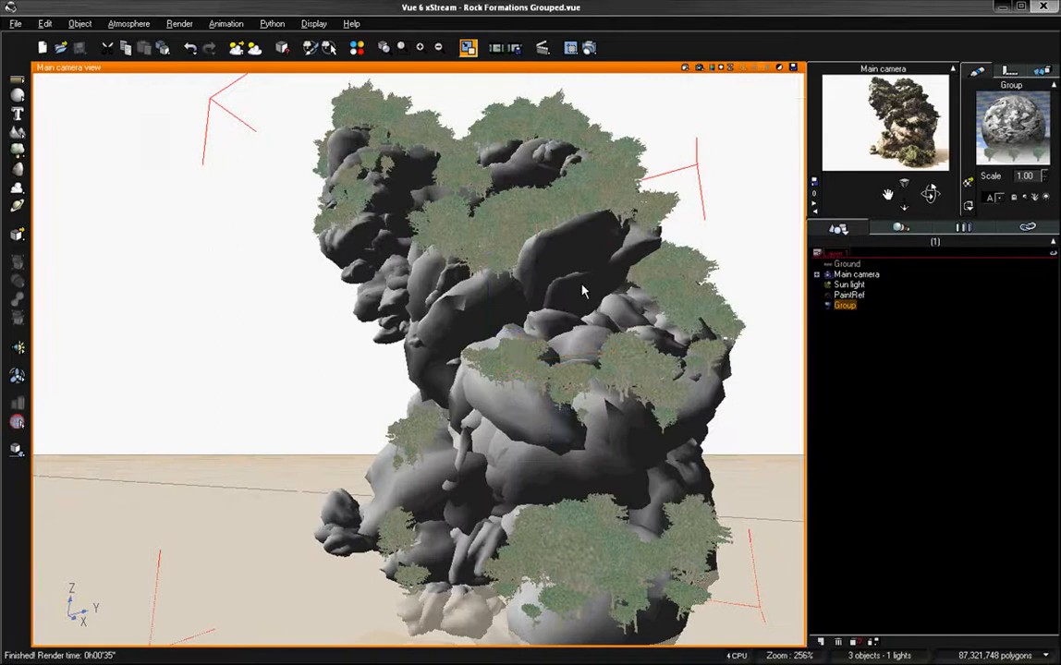
{"action": "left_click", "coordinate": [567, 436]}
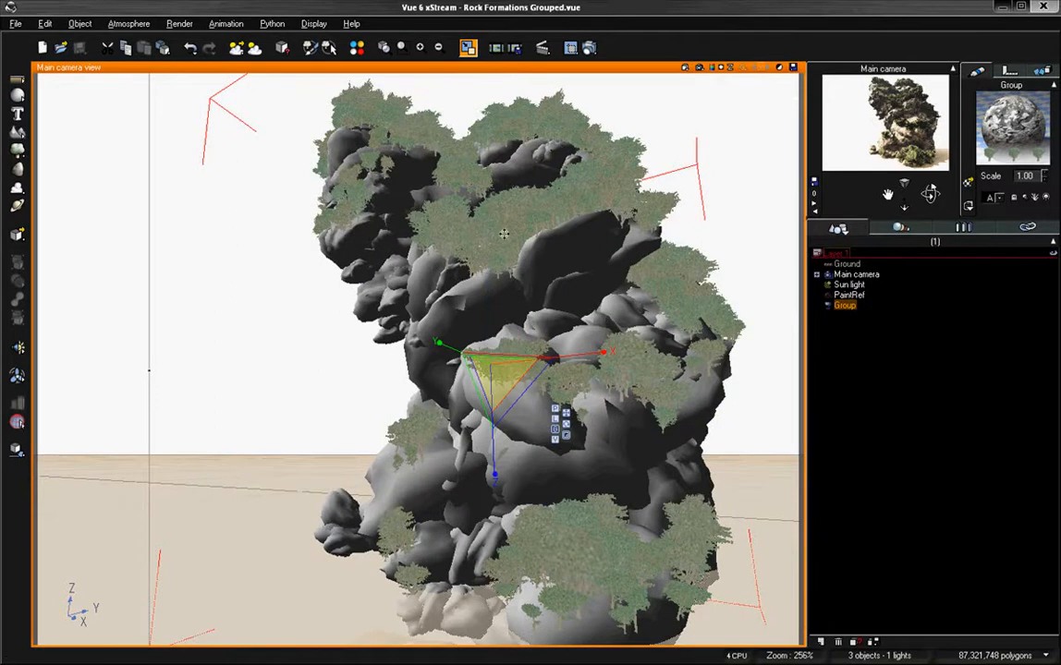
{"action": "scroll", "coordinate": [551, 264], "scroll_direction": "up", "scroll_amount": 5}
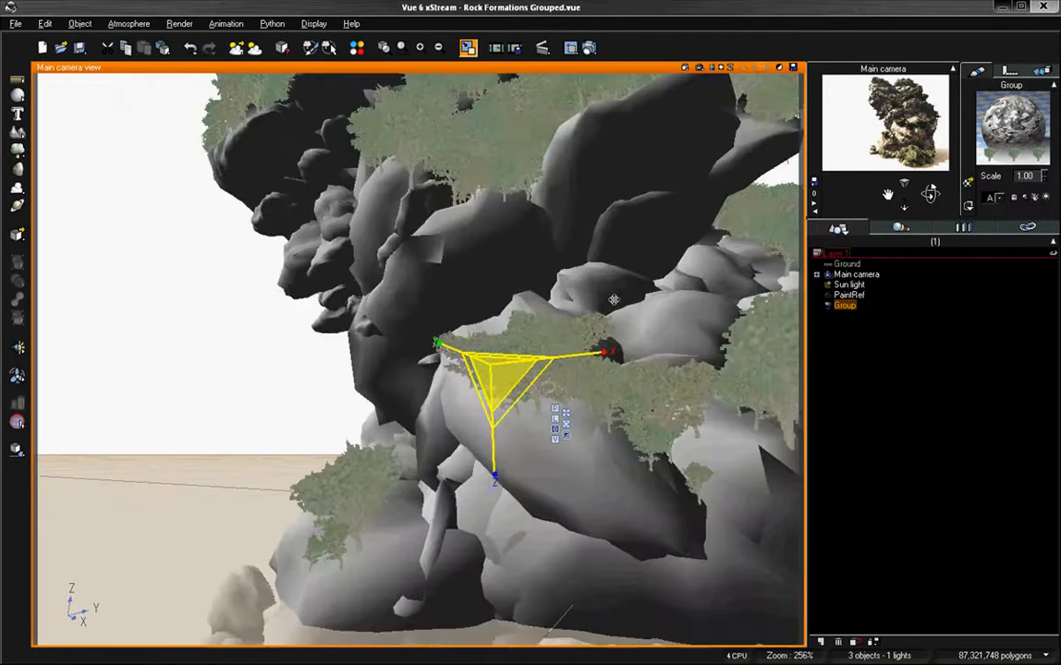
{"action": "scroll", "coordinate": [550, 265], "scroll_direction": "down", "scroll_amount": 5}
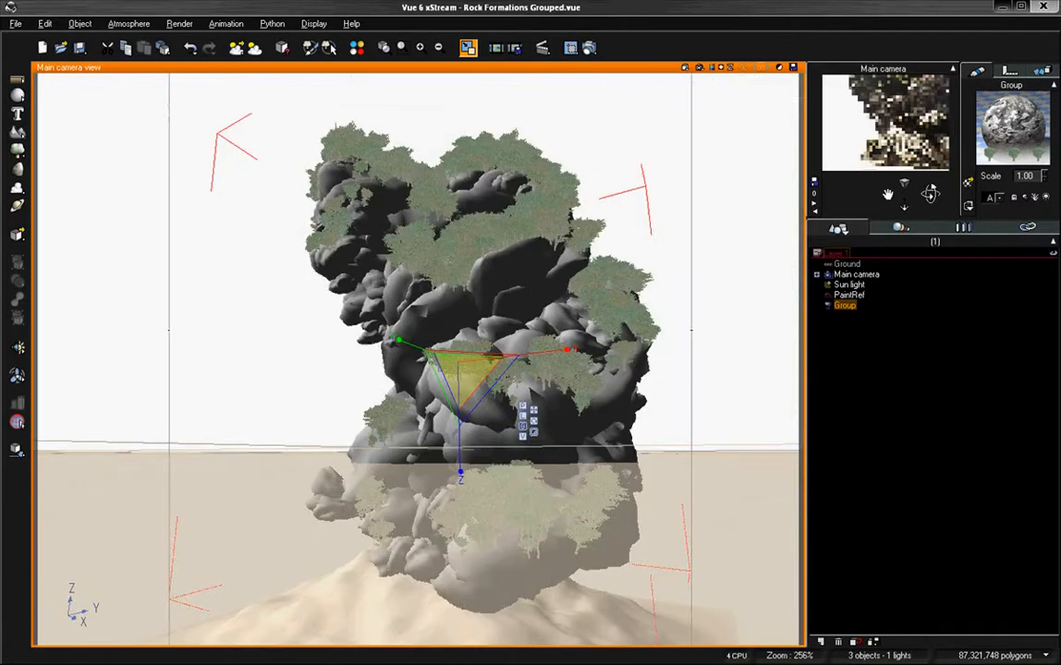
{"action": "scroll", "coordinate": [499, 424], "scroll_direction": "up", "scroll_amount": 3}
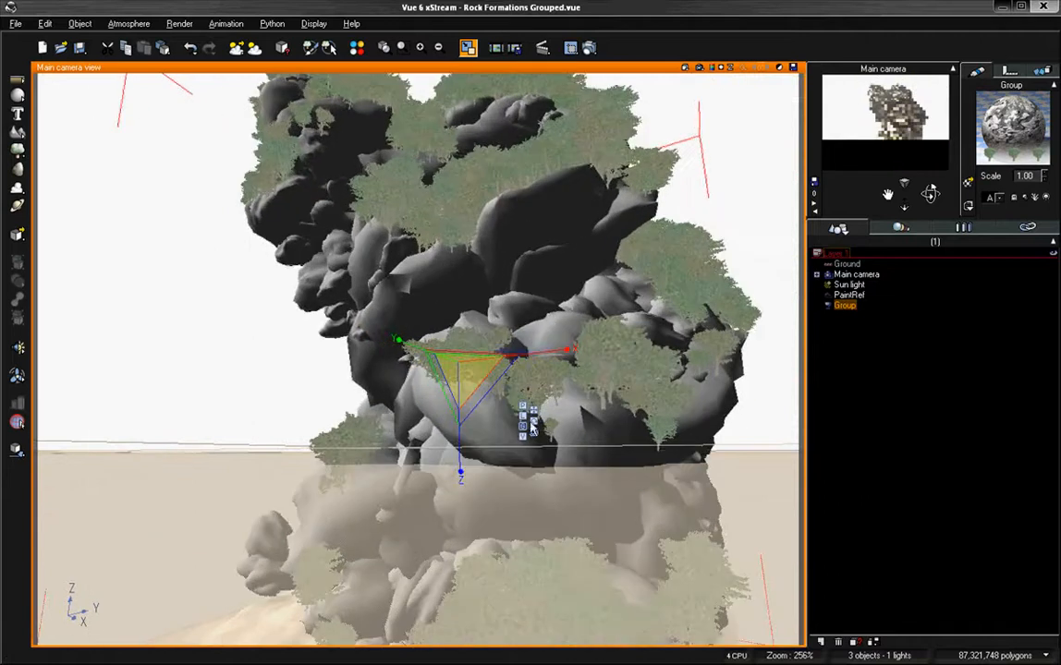
Reposition the rock group vertically so its base meets the ground, and move the camera back to frame the whole formation
{"action": "left_click_drag", "start_coordinate": [456, 328], "coordinate": [456, 155]}
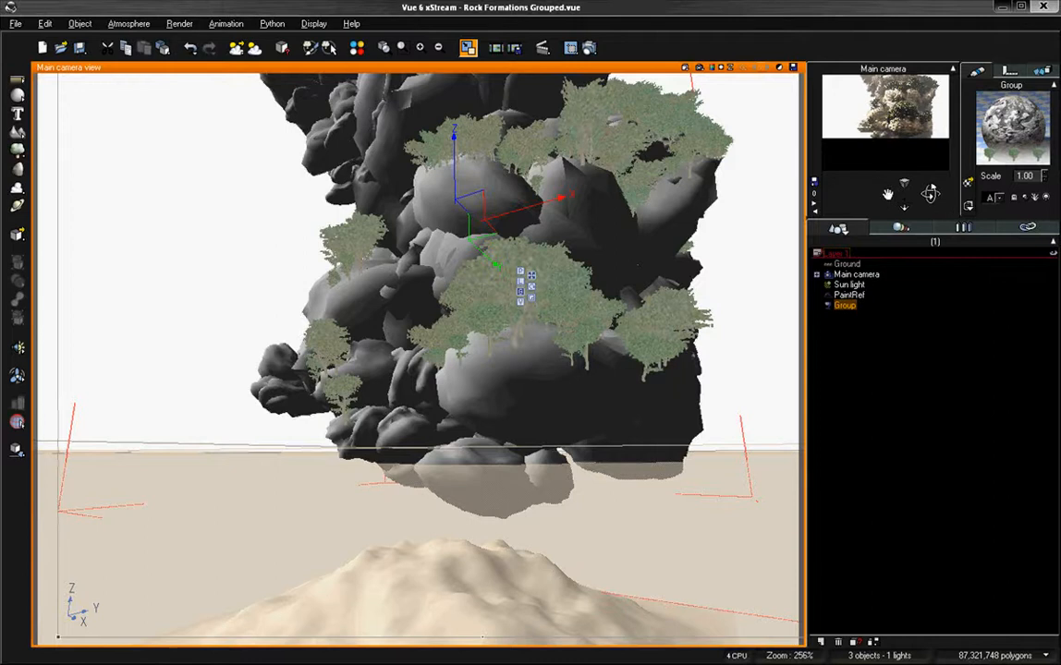
{"action": "left_click_drag", "start_coordinate": [889, 195], "coordinate": [887, 195]}
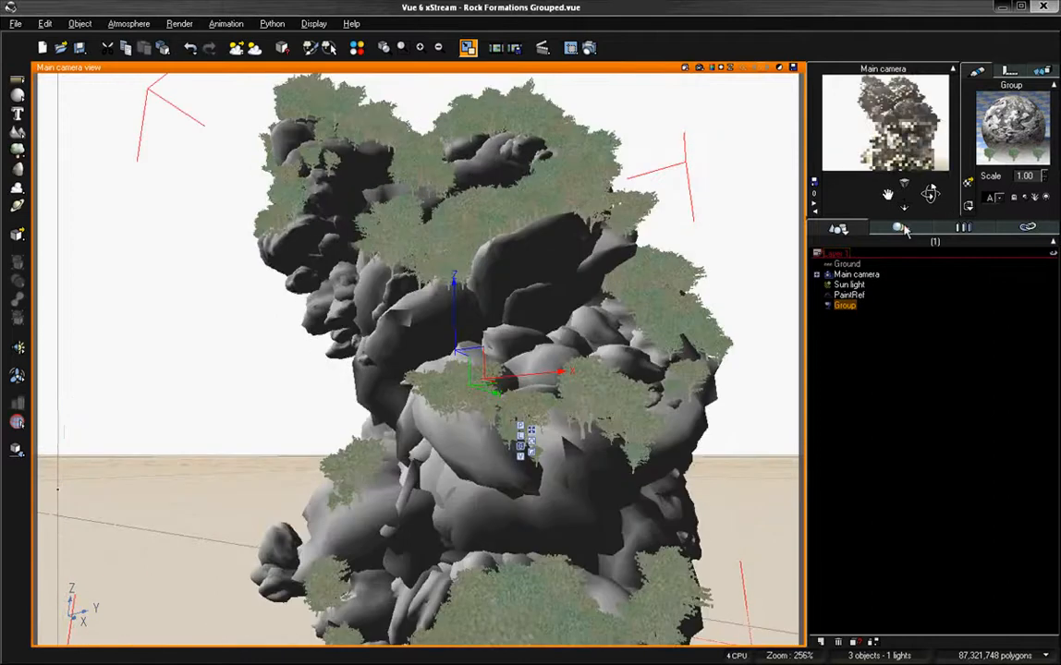
{"action": "left_click_drag", "start_coordinate": [901, 227], "coordinate": [896, 219]}
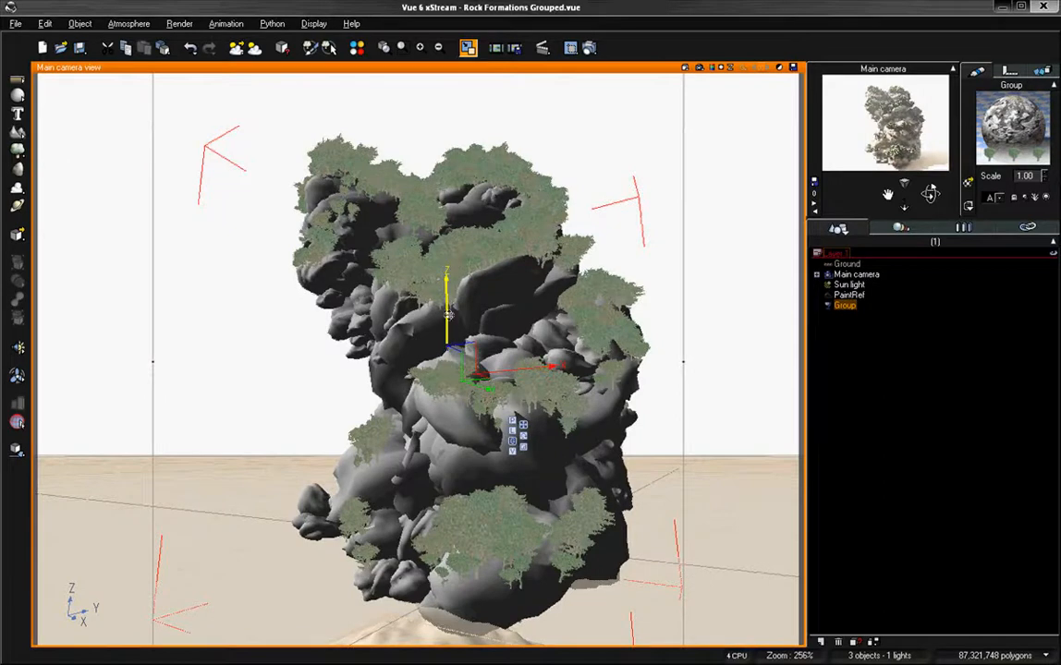
Try aerial perspective values of 20 and 30 in the atmosphere's global settings, set it to 50 and accept the changes
{"action": "left_click", "coordinate": [129, 23]}
{"action": "left_click", "coordinate": [130, 86]}
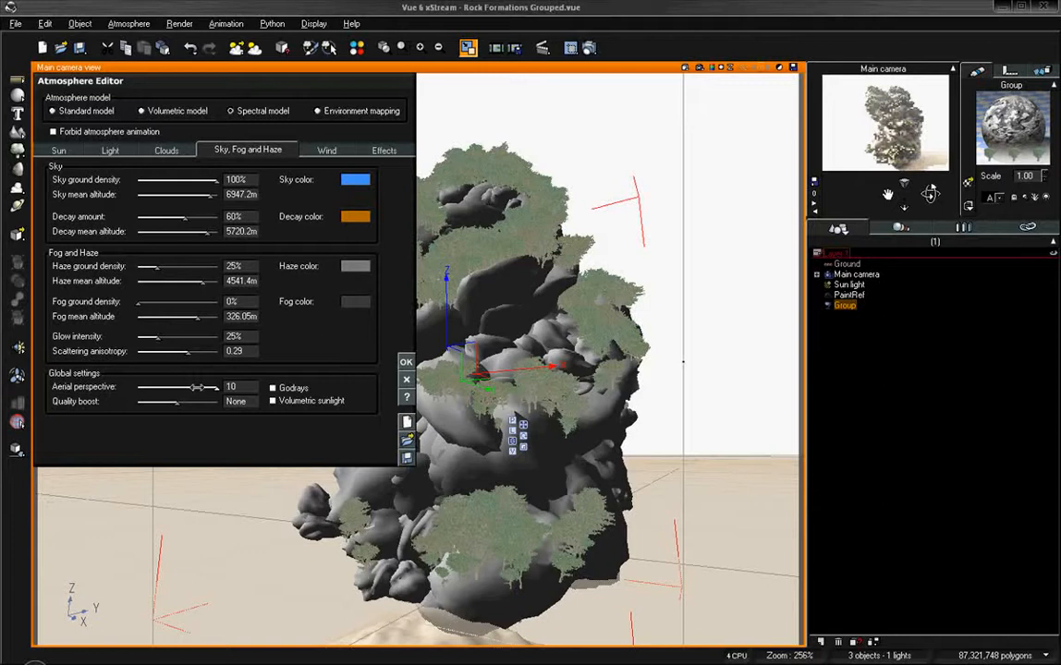
{"action": "left_click_drag", "start_coordinate": [216, 386], "coordinate": [212, 387]}
{"action": "double_click", "coordinate": [231, 388]}
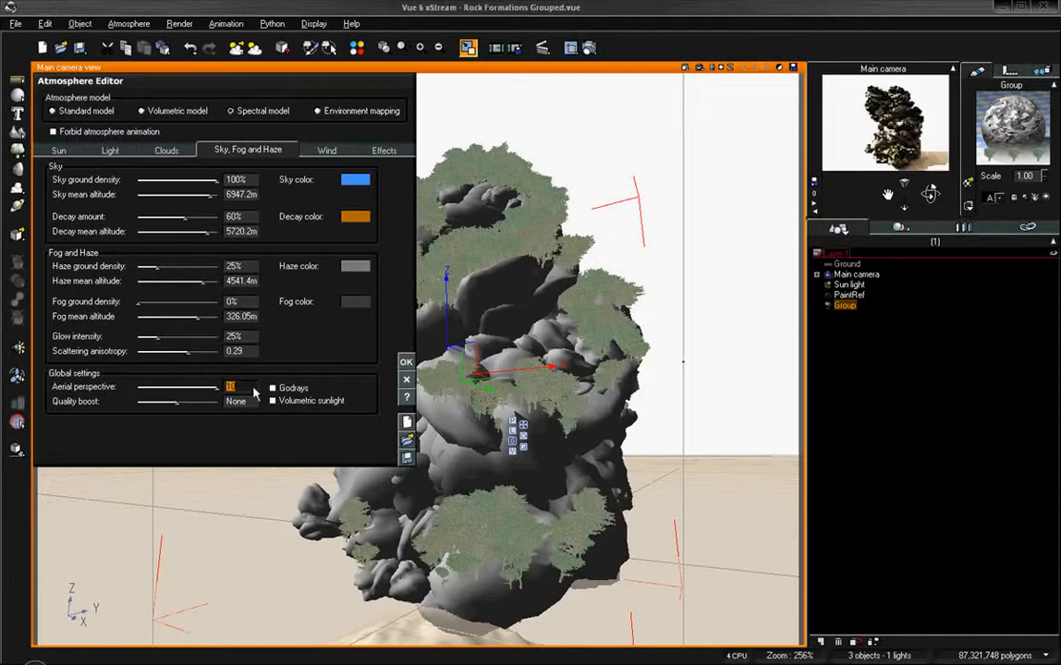
{"action": "type", "text": "20"}
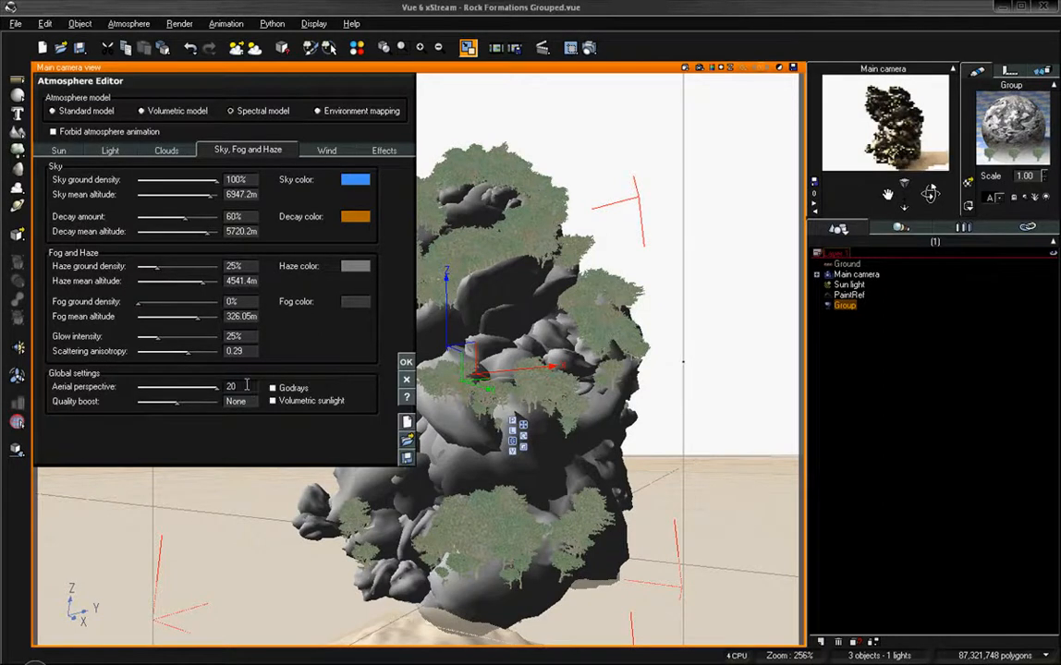
{"action": "left_click", "coordinate": [198, 385]}
{"action": "mouse_move", "coordinate": [198, 385]}
{"action": "left_mouse_down"}
{"action": "mouse_move", "coordinate": [246, 384]}
{"action": "mouse_move", "coordinate": [211, 390]}
{"action": "left_mouse_up"}
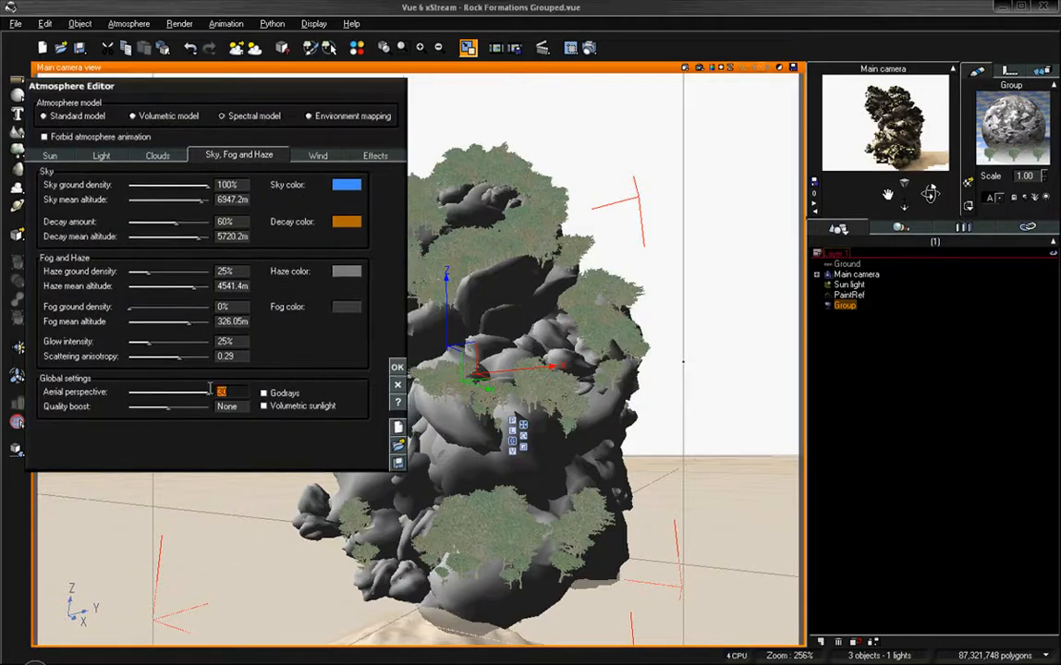
{"action": "type", "text": "50"}
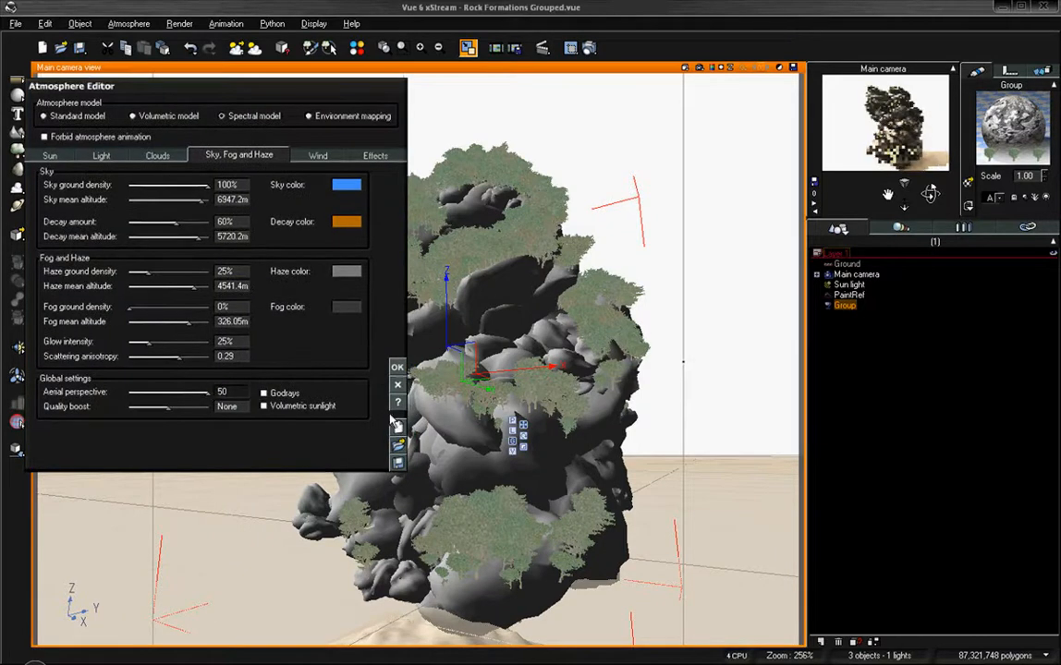
{"action": "left_click", "coordinate": [397, 368]}
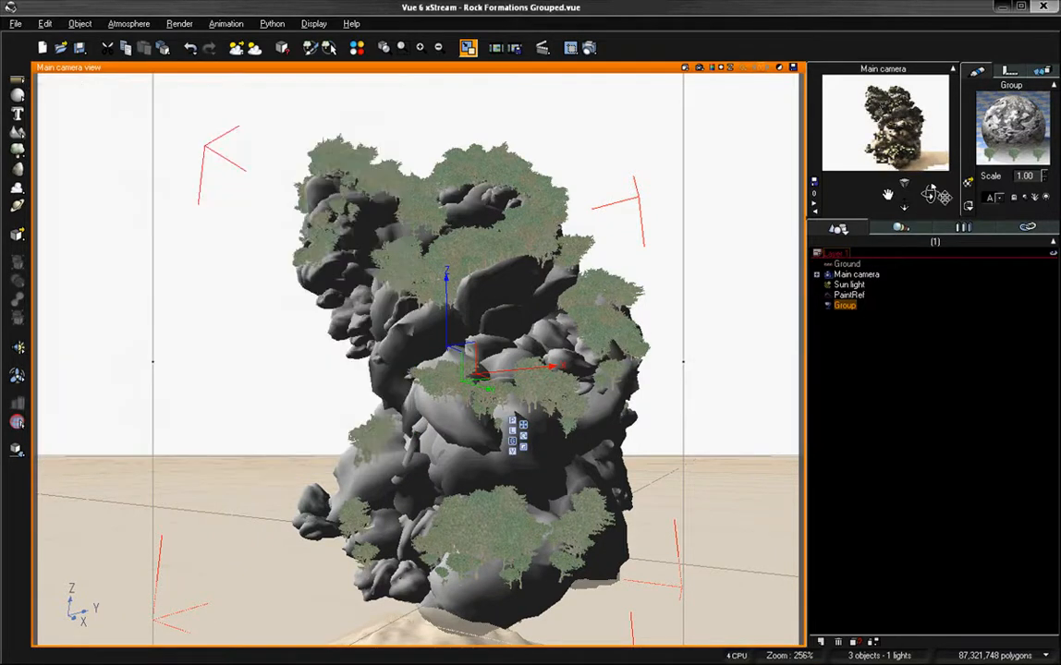
Orbit the camera slightly around the formation and review the layers of the group's material, including Rock 2 and Rocks
{"action": "left_click_drag", "start_coordinate": [933, 194], "coordinate": [906, 211]}
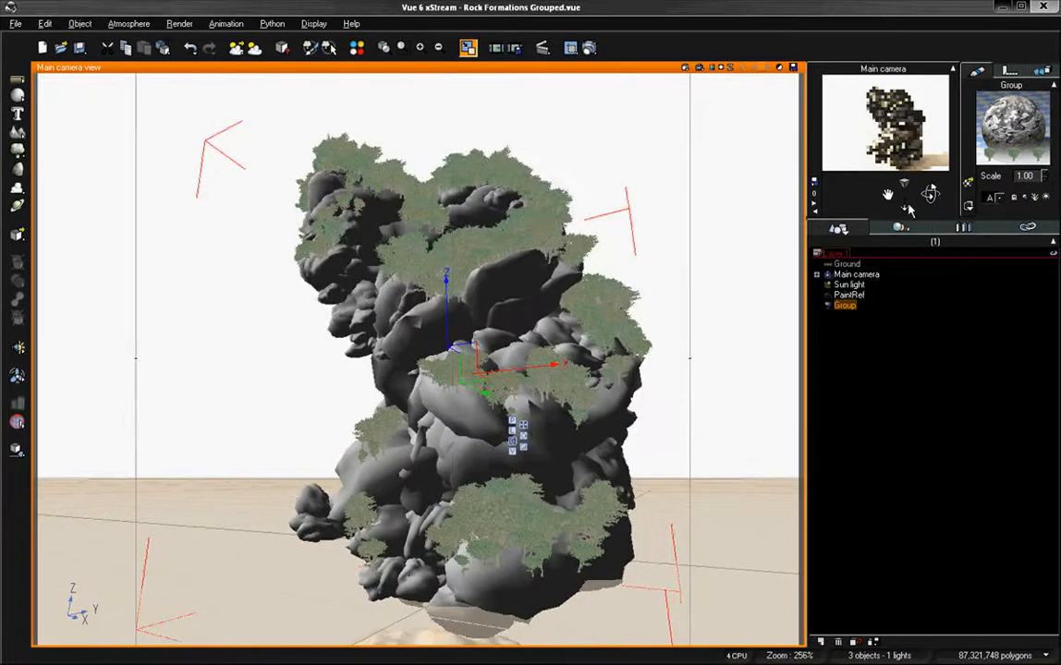
{"action": "double_click", "coordinate": [1009, 136]}
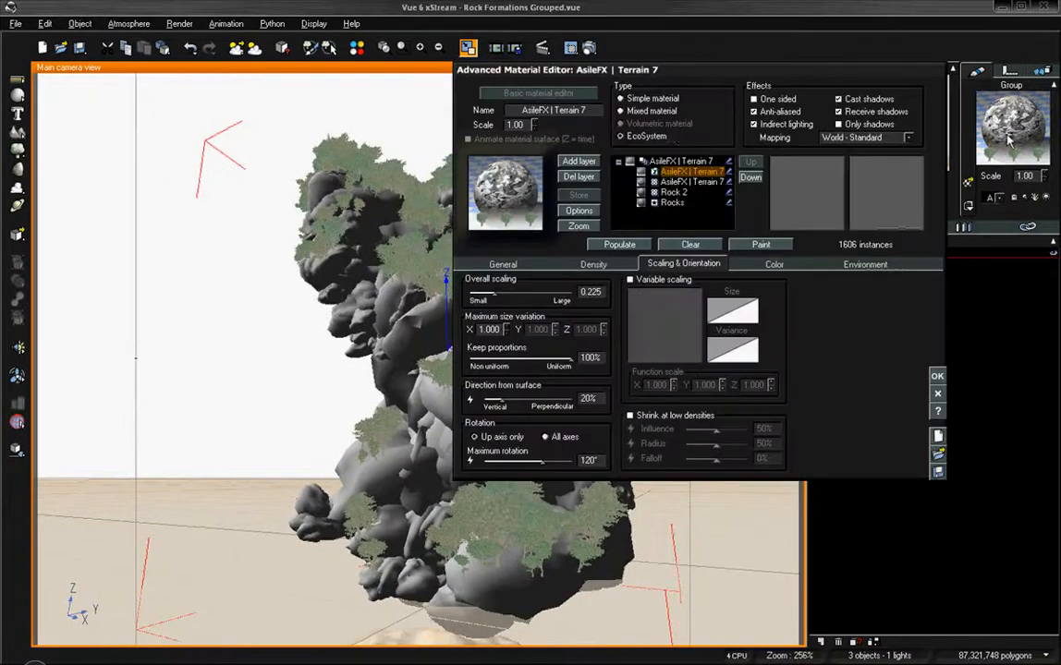
{"action": "left_click", "coordinate": [689, 181]}
{"action": "left_click", "coordinate": [672, 192]}
{"action": "left_click", "coordinate": [672, 202]}
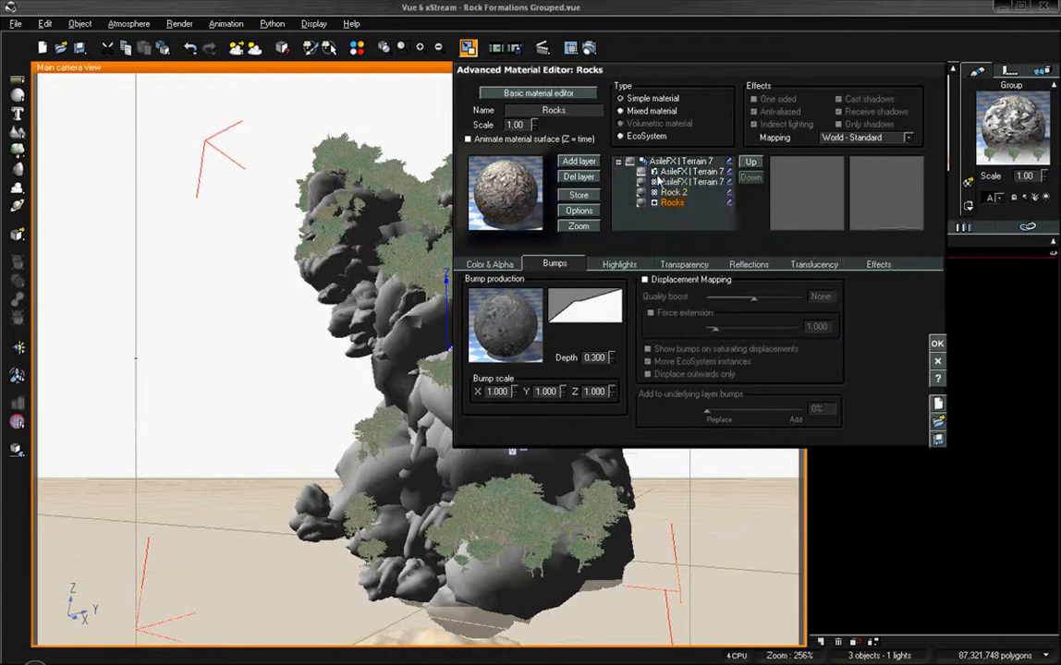
{"action": "left_click", "coordinate": [684, 171]}
{"action": "left_click", "coordinate": [843, 337]}
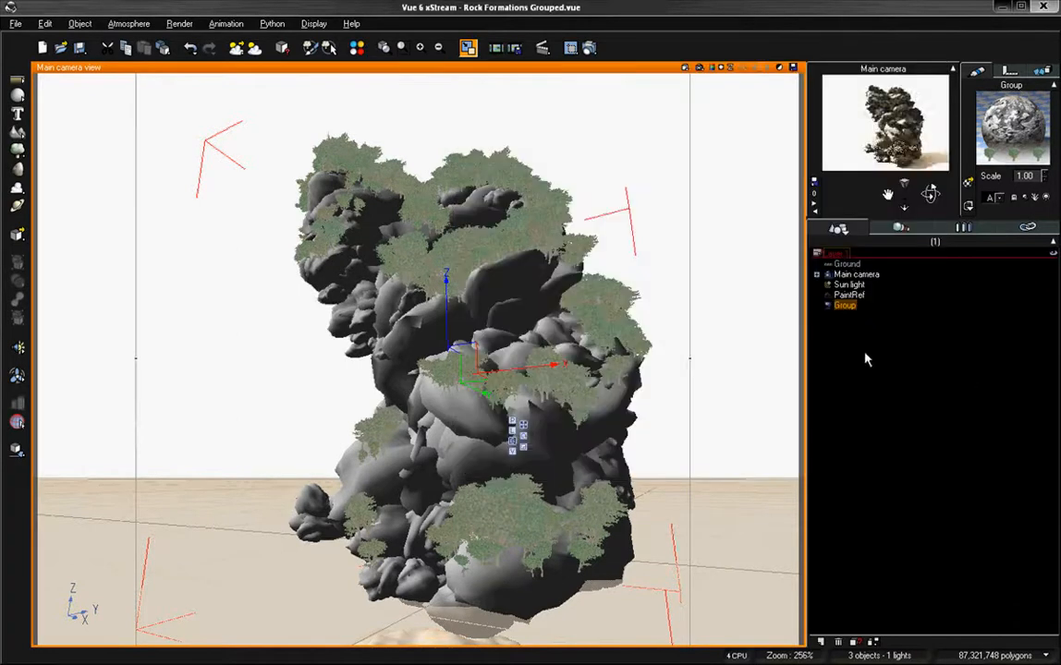
Render the main camera view and enable lens glare with 32% radius and 74% amount in its post render options
{"action": "left_click", "coordinate": [542, 47]}
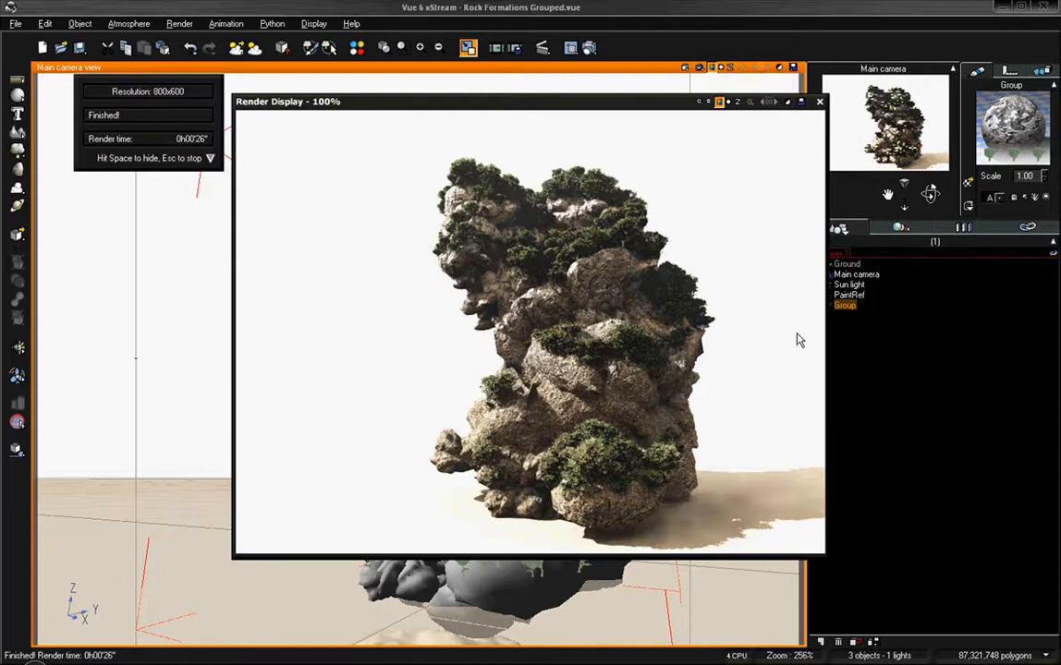
{"action": "left_click_drag", "start_coordinate": [673, 104], "coordinate": [510, 162]}
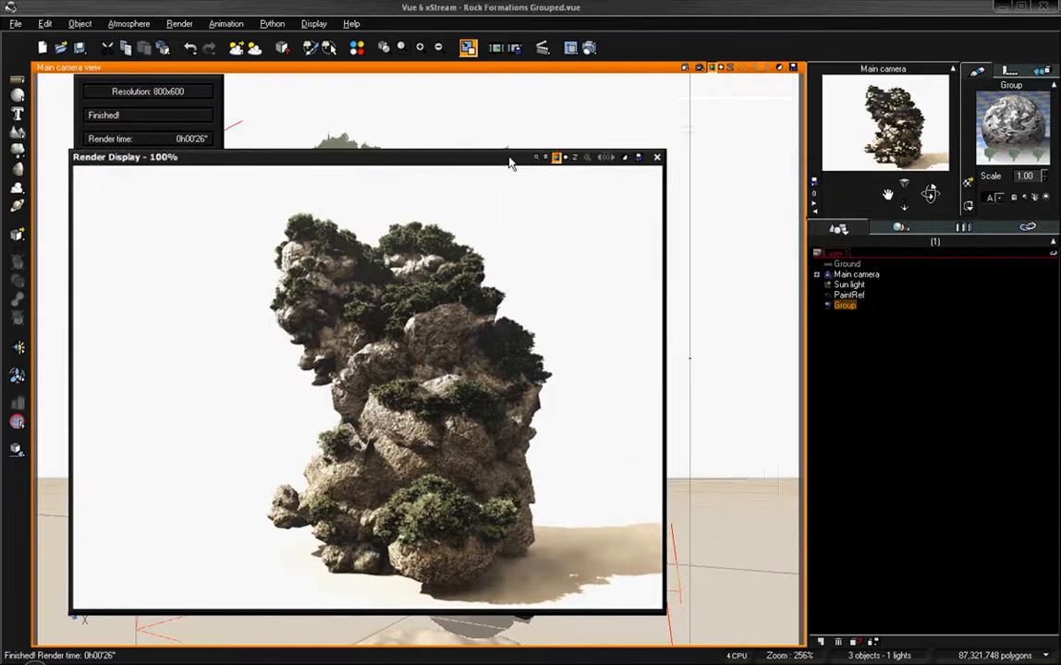
{"action": "left_click", "coordinate": [637, 158]}
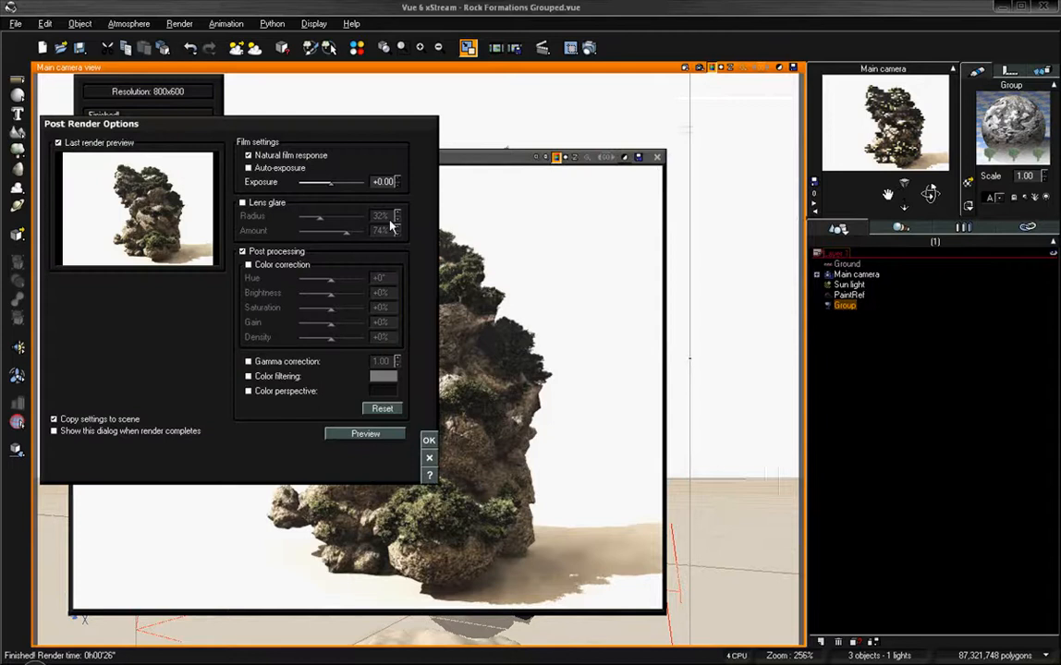
{"action": "left_click", "coordinate": [266, 203]}
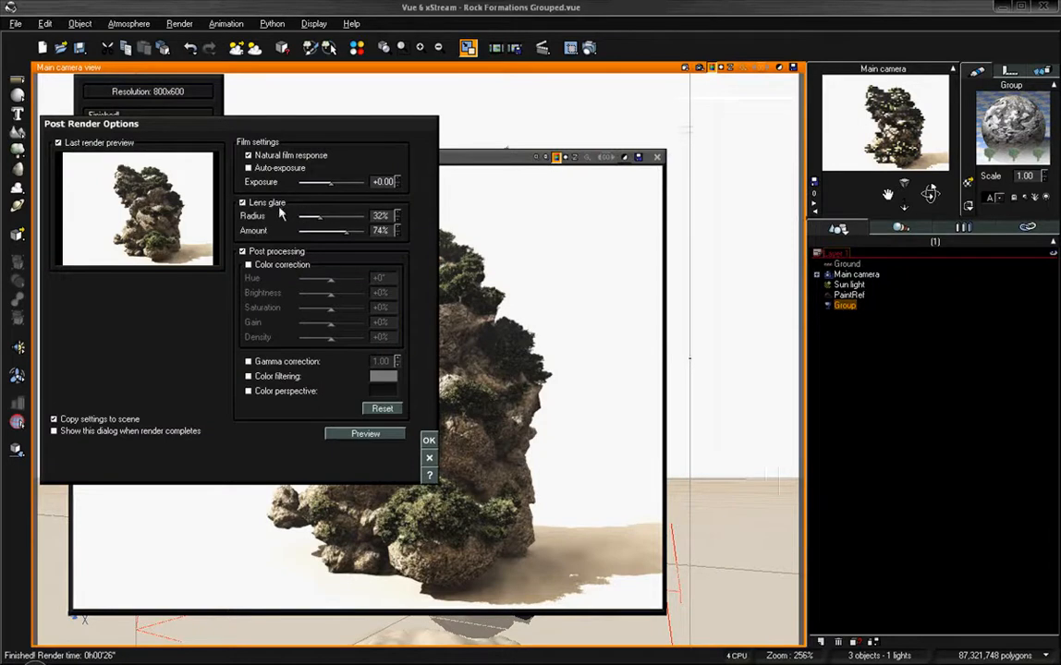
{"action": "left_click", "coordinate": [429, 439]}
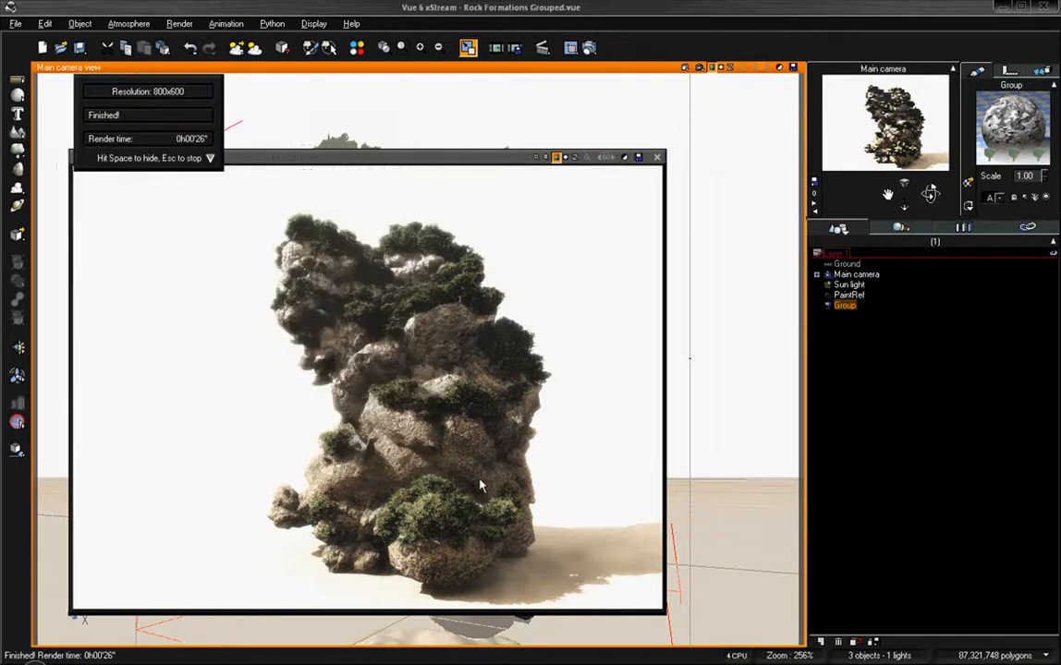